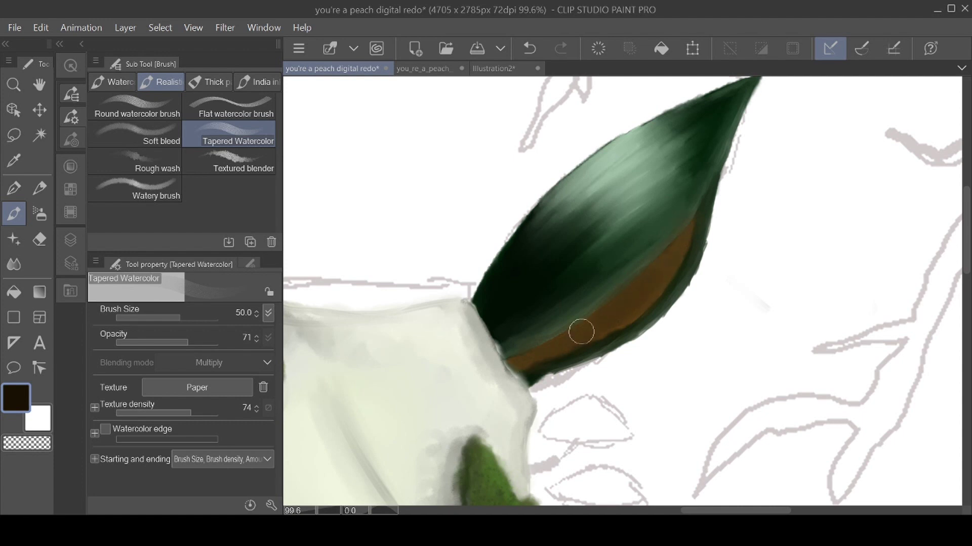
Undo the last strokes and define the right leaf ear's brown inner edge in dark green with Running color edge watercolor.
left_click(112, 81)
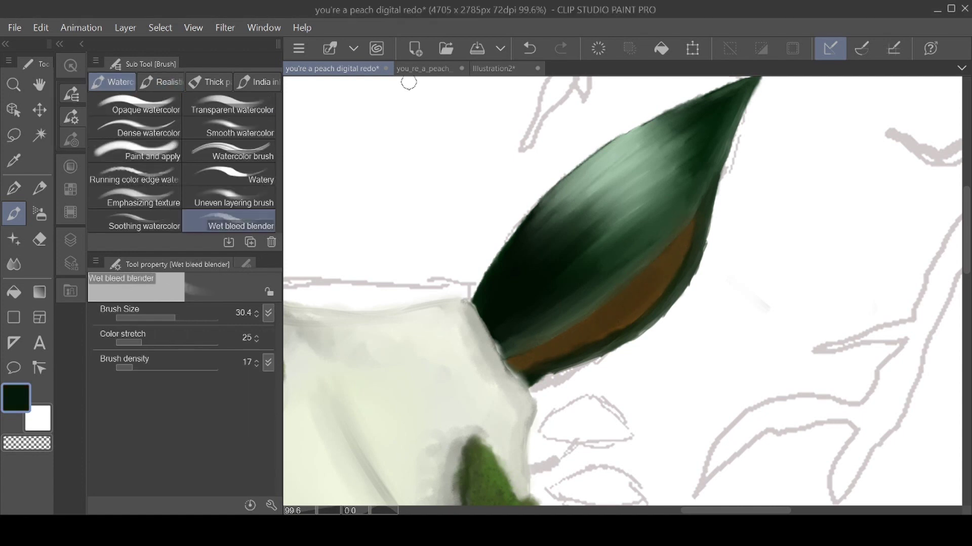
left_click(134, 176)
left_click(529, 48)
key("ctrl+z")
mouse_move(733, 122)
left_mouse_down()
mouse_move(695, 209)
mouse_move(714, 184)
mouse_move(657, 254)
mouse_move(564, 332)
mouse_move(502, 356)
left_mouse_up()
scroll(677, 286, "down", 4)
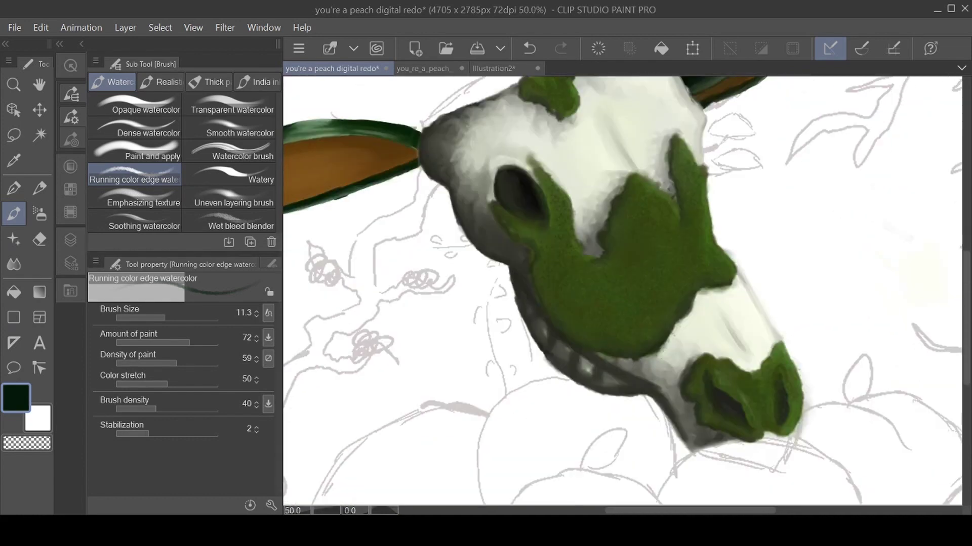
Switch to the Wet bleed blender on Layer 2 and undo the last stroke.
left_click(229, 221)
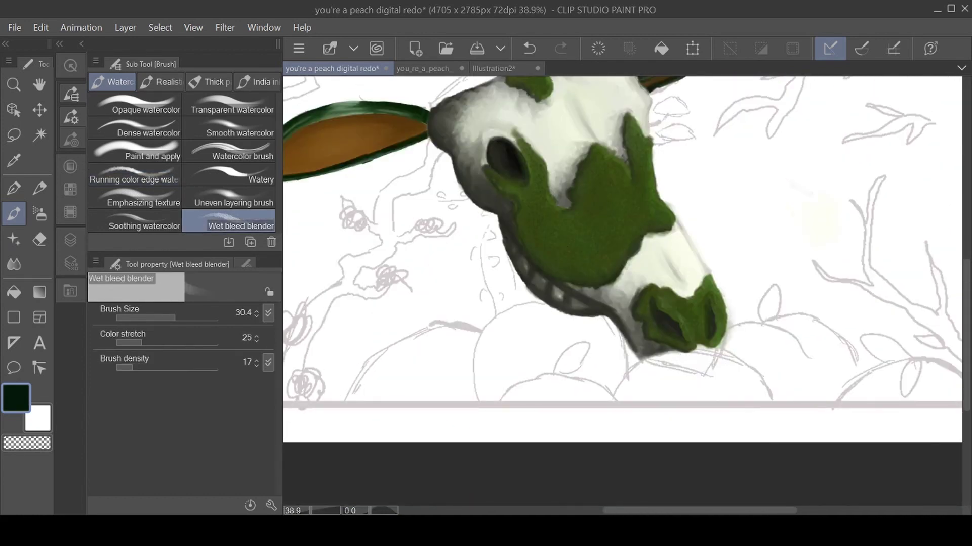
left_click(70, 240)
left_click(198, 164)
scroll(654, 383, "up", 3)
left_click(530, 48)
mouse_move(573, 215)
left_mouse_down()
mouse_move(616, 300)
mouse_move(539, 204)
mouse_move(549, 193)
mouse_move(624, 291)
left_mouse_up()
scroll(624, 291, "down", 8)
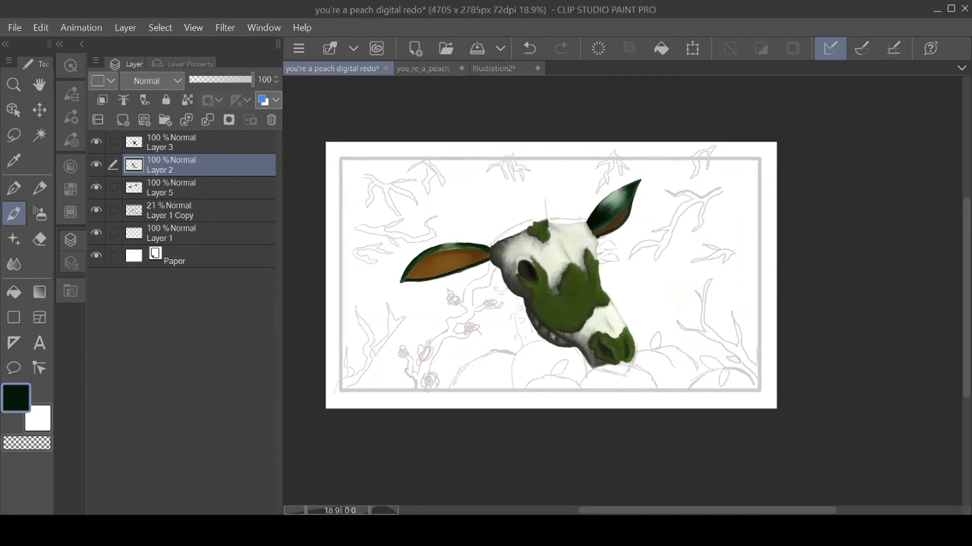
scroll(486, 269, "up", 4)
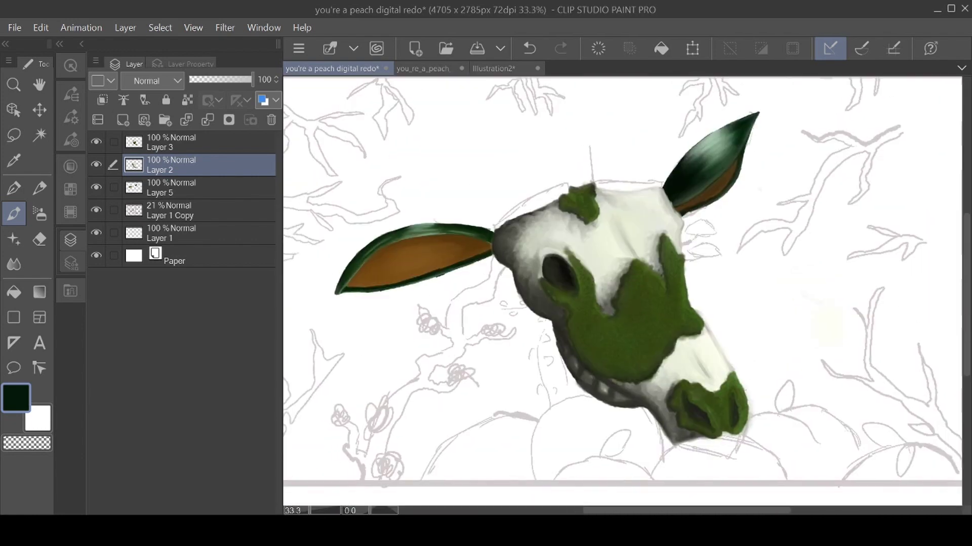
Add a new raster layer and place it directly below Layer 2, above Layer 5.
left_click_drag(622, 291, 649, 351)
left_click(202, 142)
left_click(122, 119)
left_click_drag(205, 142, 208, 199)
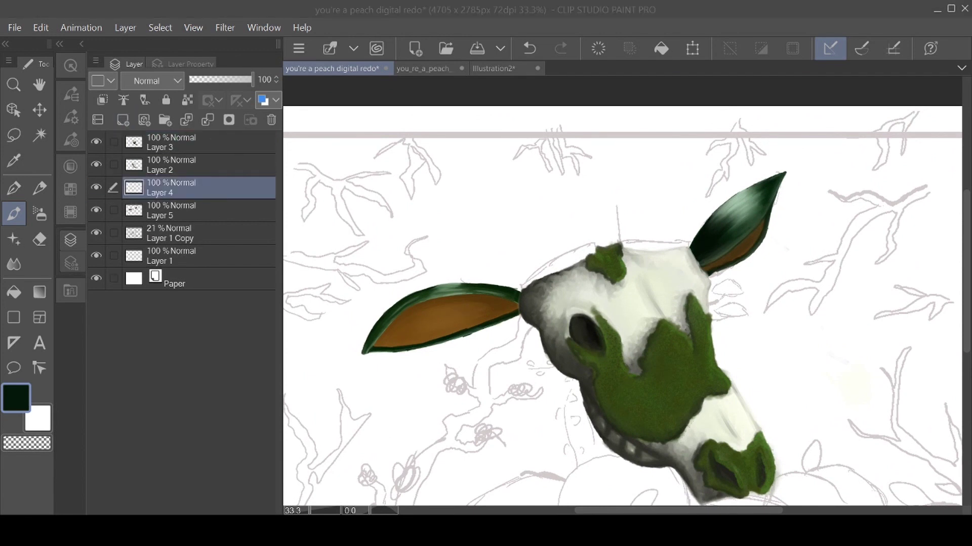
key("Return")
key("p")
left_click_drag(498, 245, 573, 226)
key("ctrl+z")
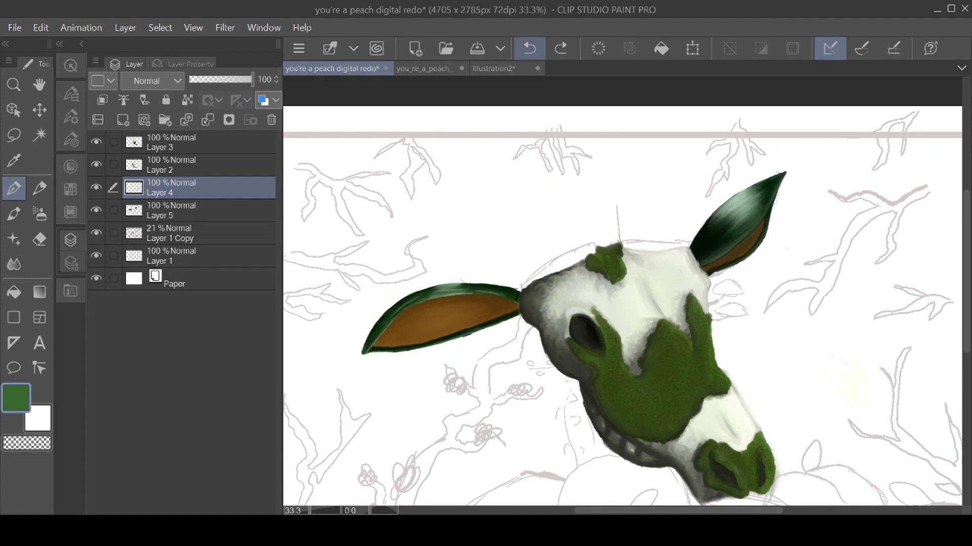
left_click_drag(633, 195, 645, 202)
left_click(530, 48)
left_click(71, 94)
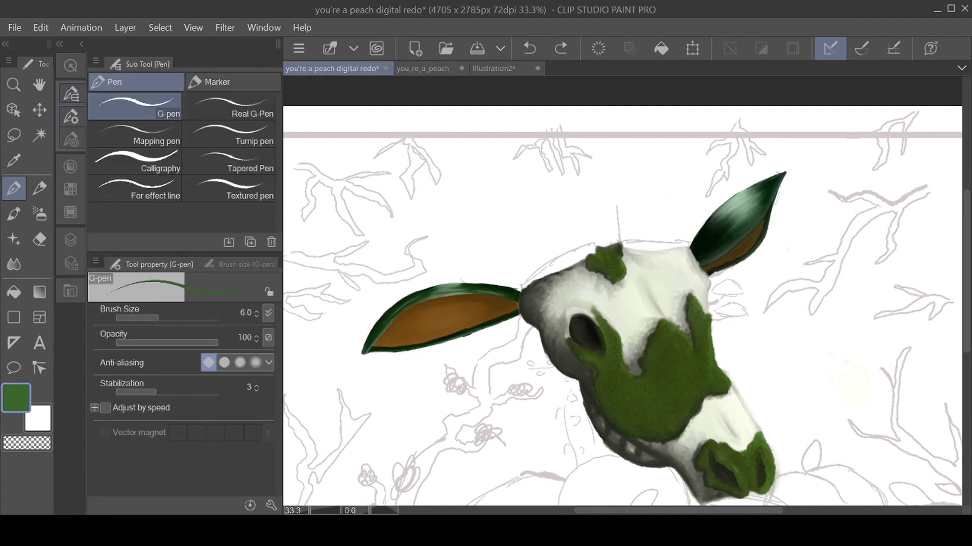
Paint two broad mid-green bamboo horns rising from the skull to the page edge with Running color edge watercolor on Layer 4.
key("b")
left_click(134, 175)
left_click_drag(567, 217, 590, 196)
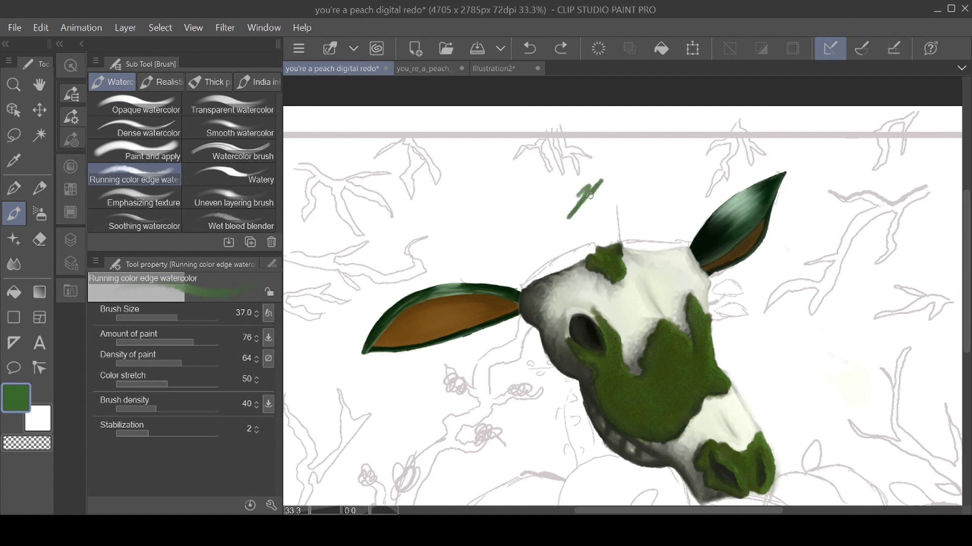
left_click(529, 48)
mouse_move(463, 122)
left_mouse_down()
mouse_move(529, 285)
mouse_move(450, 111)
left_mouse_up()
mouse_move(592, 252)
left_mouse_down()
mouse_move(522, 113)
mouse_move(582, 241)
mouse_move(604, 177)
mouse_move(583, 114)
left_mouse_up()
mouse_move(688, 248)
left_mouse_down()
mouse_move(648, 110)
mouse_move(685, 241)
left_mouse_up()
key("]")
key("]")
mouse_move(512, 186)
left_mouse_down()
mouse_move(531, 285)
mouse_move(547, 263)
mouse_move(578, 270)
mouse_move(564, 246)
mouse_move(537, 256)
mouse_move(581, 261)
mouse_move(581, 279)
mouse_move(536, 306)
mouse_move(543, 243)
mouse_move(521, 136)
mouse_move(552, 199)
mouse_move(504, 123)
mouse_move(482, 136)
mouse_move(470, 129)
mouse_move(498, 138)
mouse_move(547, 240)
mouse_move(516, 143)
mouse_move(536, 264)
mouse_move(608, 163)
mouse_move(641, 209)
mouse_move(641, 127)
mouse_move(668, 221)
mouse_move(623, 139)
mouse_move(642, 149)
mouse_move(609, 162)
mouse_move(621, 187)
mouse_move(648, 184)
mouse_move(657, 205)
mouse_move(651, 252)
left_mouse_up()
Choose a darker green and shade the outer edge of the left horn with a brush size of 37.
double_click(16, 398)
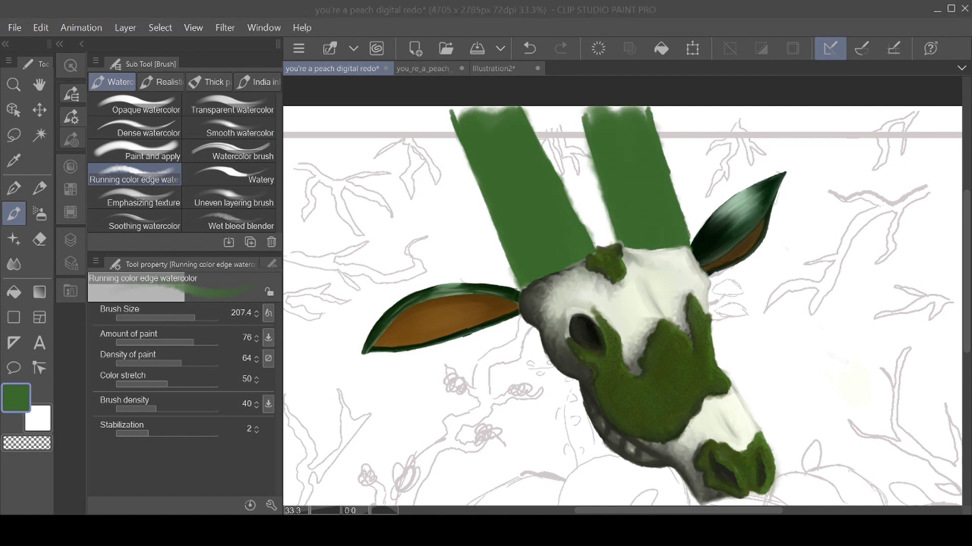
left_click(430, 68)
left_click(177, 318)
left_click_drag(455, 126, 522, 287)
left_click_drag(505, 253, 511, 271)
Paint dark green bands across the base and middle of the left horn on Layer 4, like bamboo nodes.
left_click(70, 240)
left_click(197, 165)
left_click(40, 239)
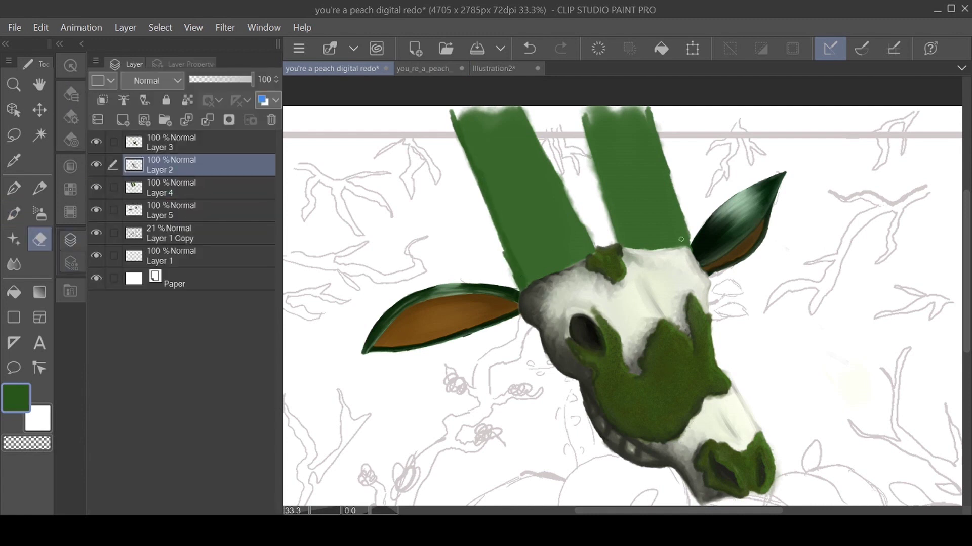
key("b")
key("alt+bracketleft")
left_click_drag(509, 265, 509, 270)
mouse_move(577, 235)
left_mouse_down()
mouse_move(589, 232)
mouse_move(594, 251)
left_mouse_up()
key("b")
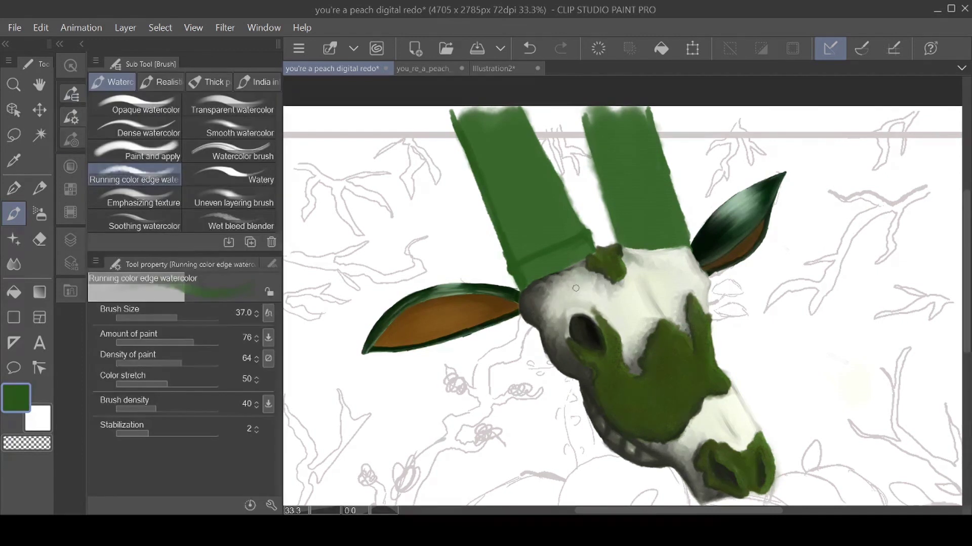
left_click_drag(577, 242, 510, 265)
mouse_move(487, 215)
left_mouse_down()
mouse_move(489, 223)
mouse_move(554, 191)
mouse_move(488, 211)
mouse_move(565, 197)
mouse_move(532, 201)
left_mouse_up()
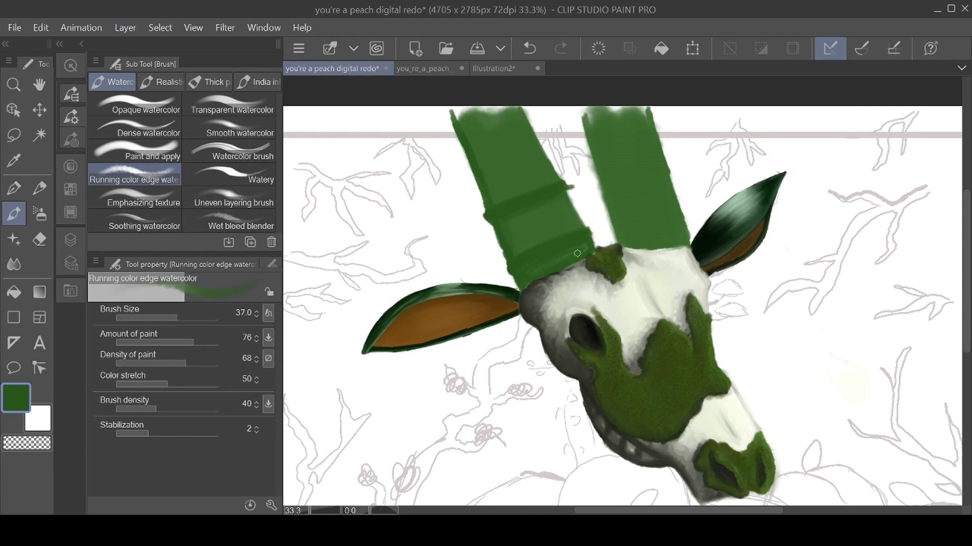
Paint another dark green node band across the upper part of the left horn.
key("e")
key("p")
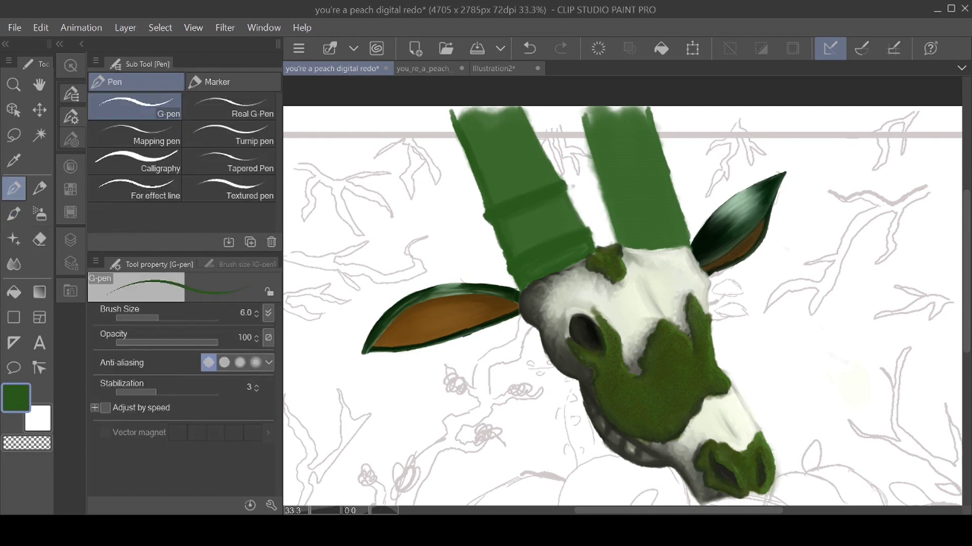
key("b")
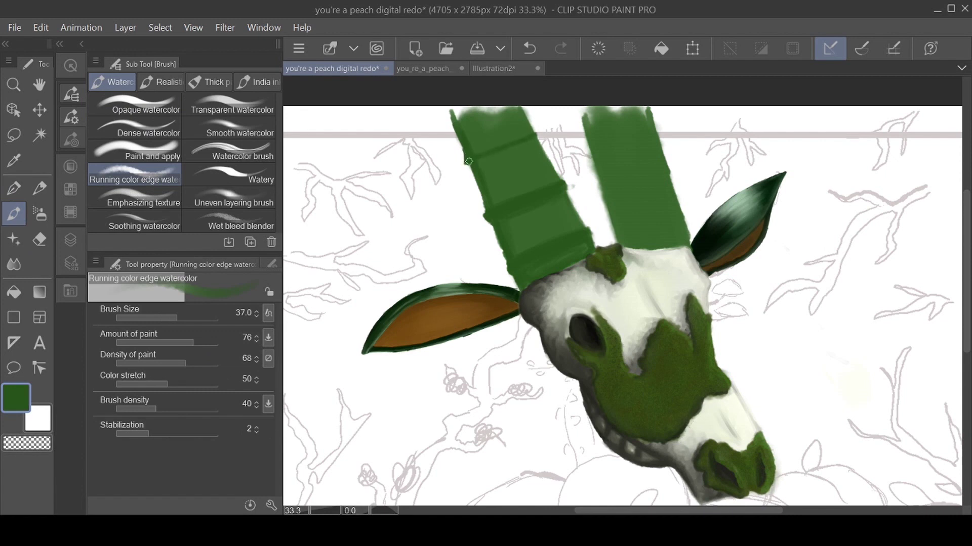
key("e")
key("p")
key("b")
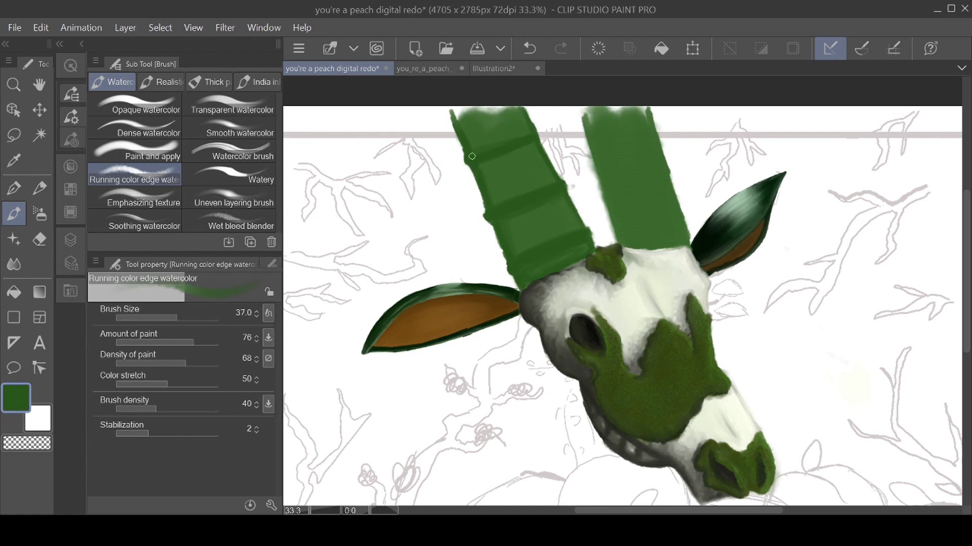
Add short twigs at the left horn's nodes and darken the edges of its bamboo segments.
mouse_move(450, 153)
left_mouse_down()
mouse_move(459, 156)
mouse_move(443, 163)
mouse_move(447, 143)
mouse_move(453, 152)
mouse_move(443, 162)
left_mouse_up()
mouse_move(564, 185)
left_mouse_down()
mouse_move(568, 158)
mouse_move(562, 172)
left_mouse_up()
mouse_move(510, 267)
left_mouse_down()
mouse_move(493, 263)
mouse_move(492, 273)
left_mouse_up()
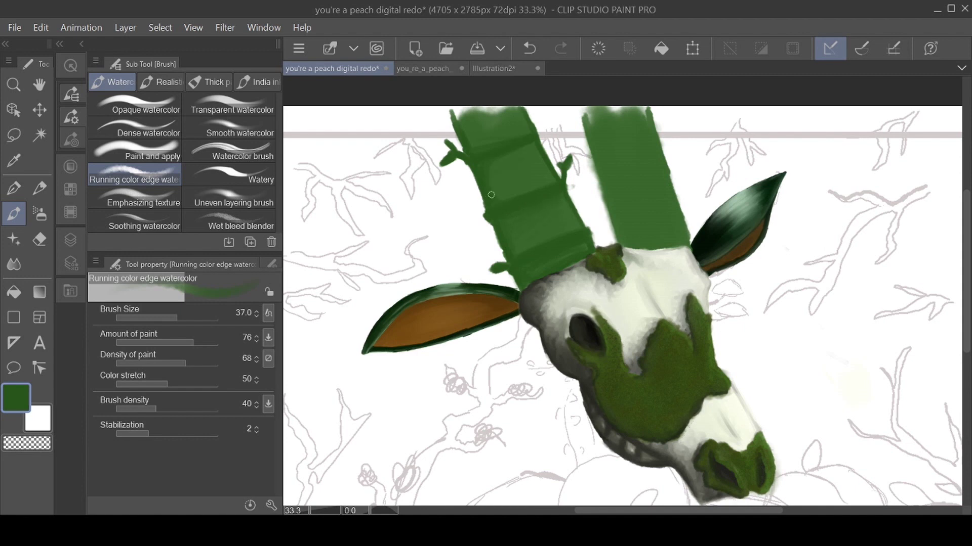
left_click_drag(469, 117, 481, 146)
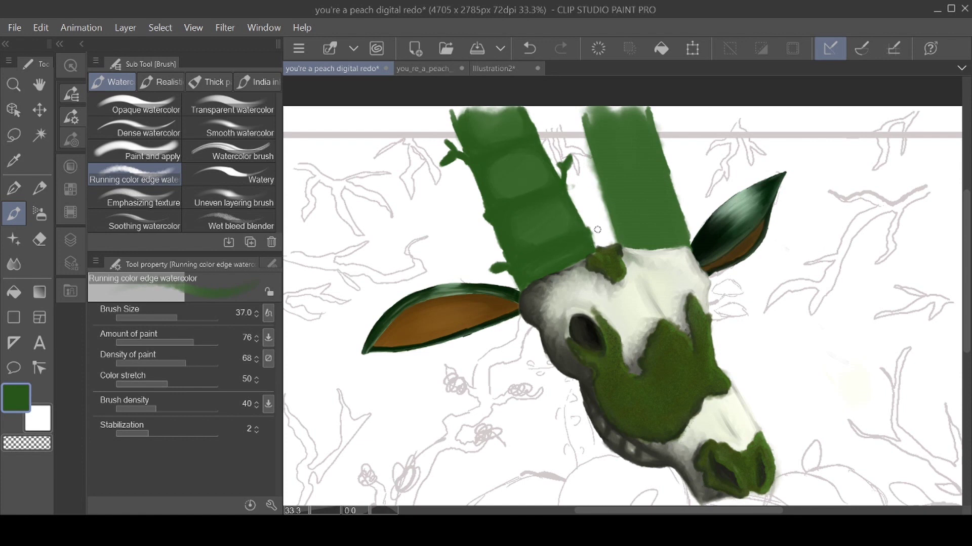
Paint brighter green lines along the left horn's node bands.
left_click(502, 204, "alt")
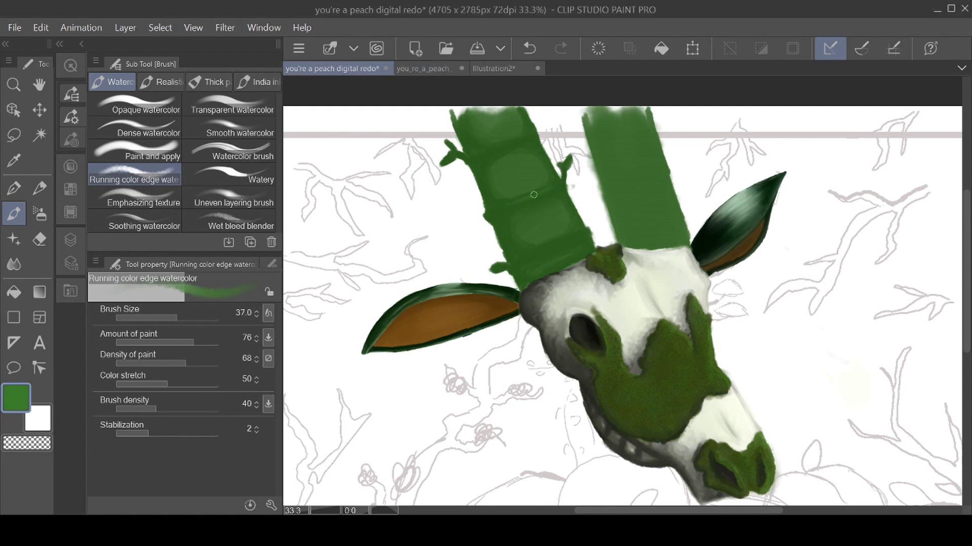
left_click_drag(473, 153, 521, 143)
mouse_move(531, 259)
left_mouse_down()
mouse_move(592, 230)
mouse_move(535, 260)
left_mouse_up()
key("ctrl+z")
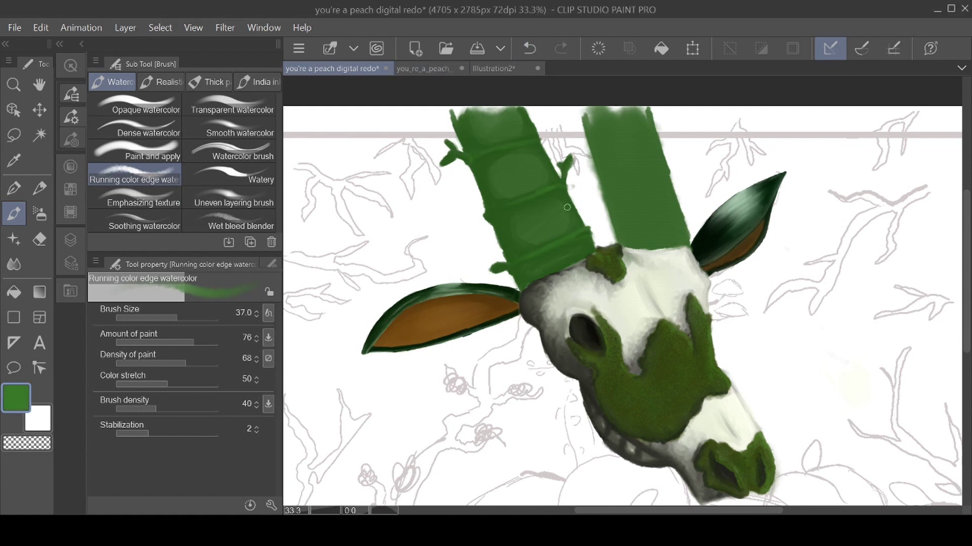
Smooth the left horn's bands and segments with the Wet bleed blender at brush size 52.2 and brush density 37.
left_click(228, 221)
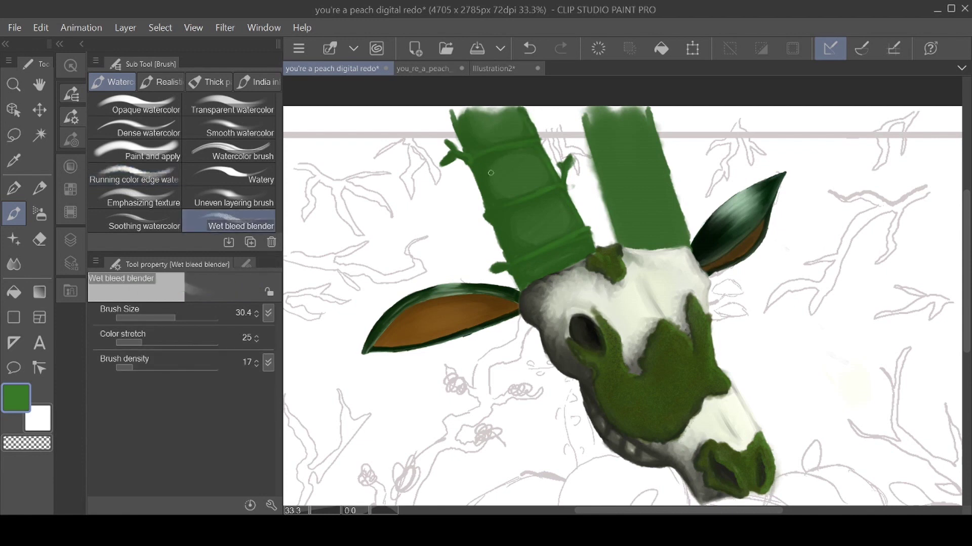
key("bracketright")
mouse_move(501, 165)
left_mouse_down()
mouse_move(512, 141)
mouse_move(538, 155)
mouse_move(512, 203)
left_mouse_up()
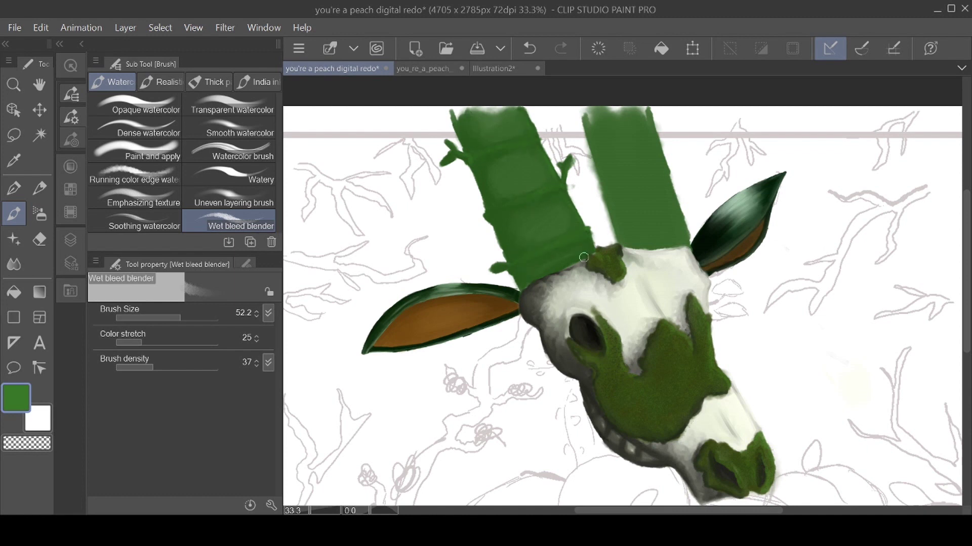
Dab a light green highlight onto each bamboo segment of the left horn with Running color edge watercolor at size 120.6.
left_click(134, 174)
left_click(188, 317)
left_click_drag(499, 121, 507, 130)
left_click(522, 167)
left_click(552, 215)
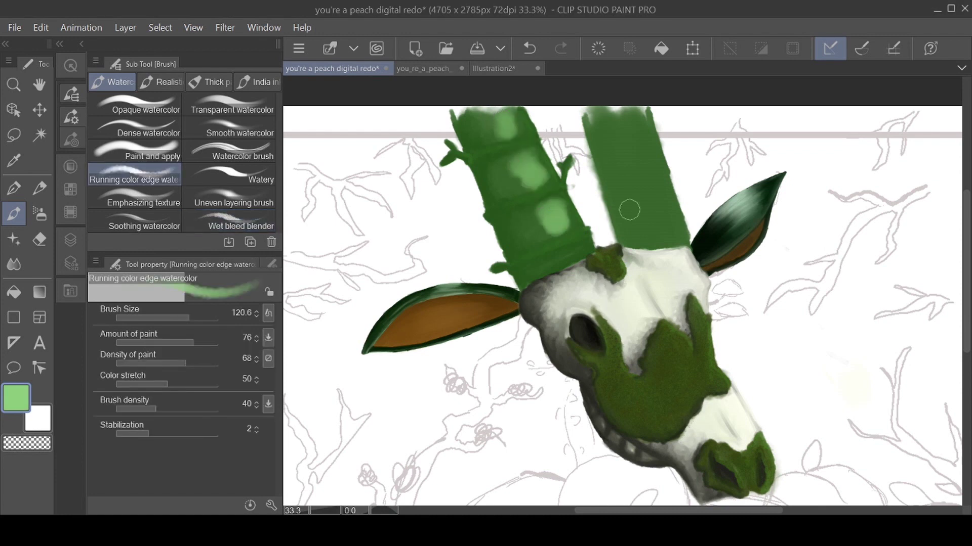
Line both sides of the left horn's node rings in very dark green with brush size 11.9.
left_click_drag(178, 317, 165, 317)
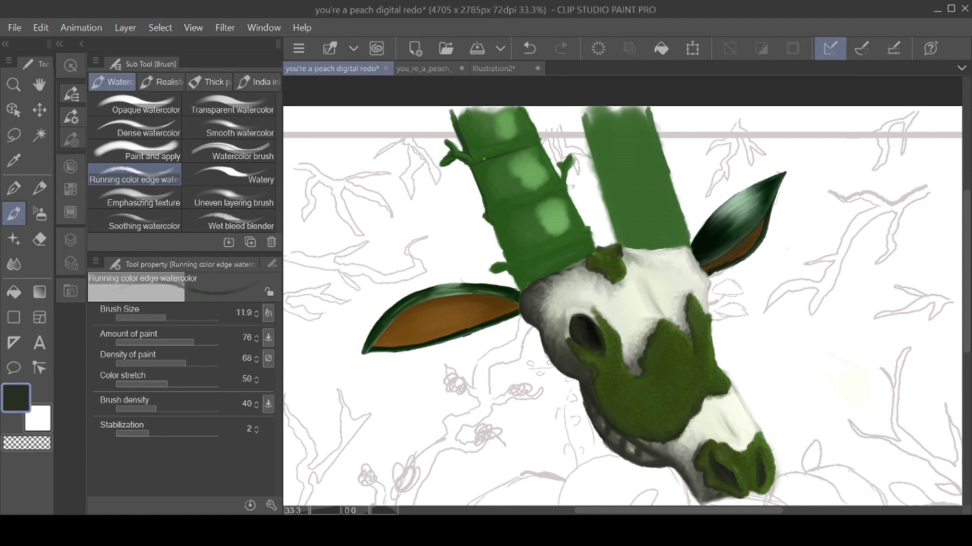
left_click_drag(472, 149, 513, 142)
left_click_drag(490, 222, 555, 199)
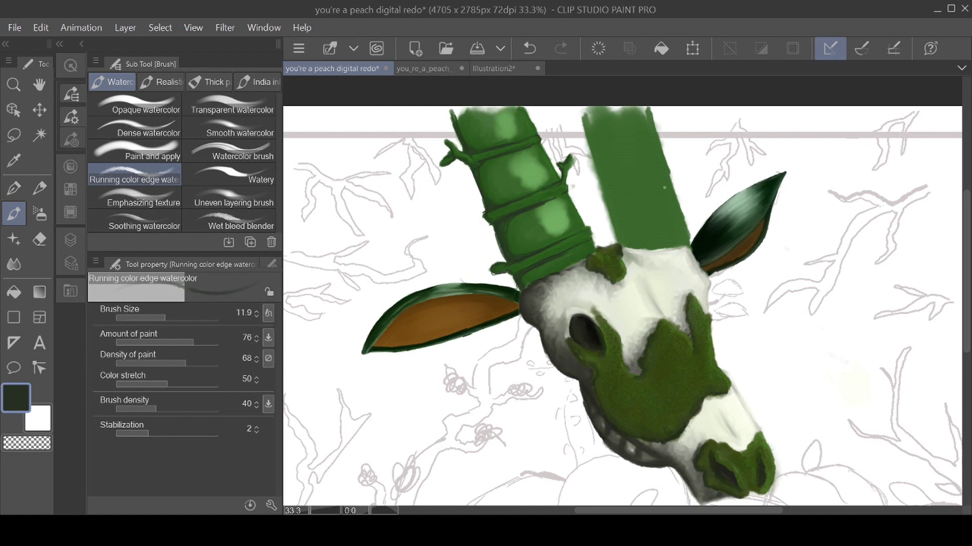
Soften the left horn's highlights and dark ring lines with the Wet bleed blender at brush density 12.
left_click(241, 226)
key("ctrl+z")
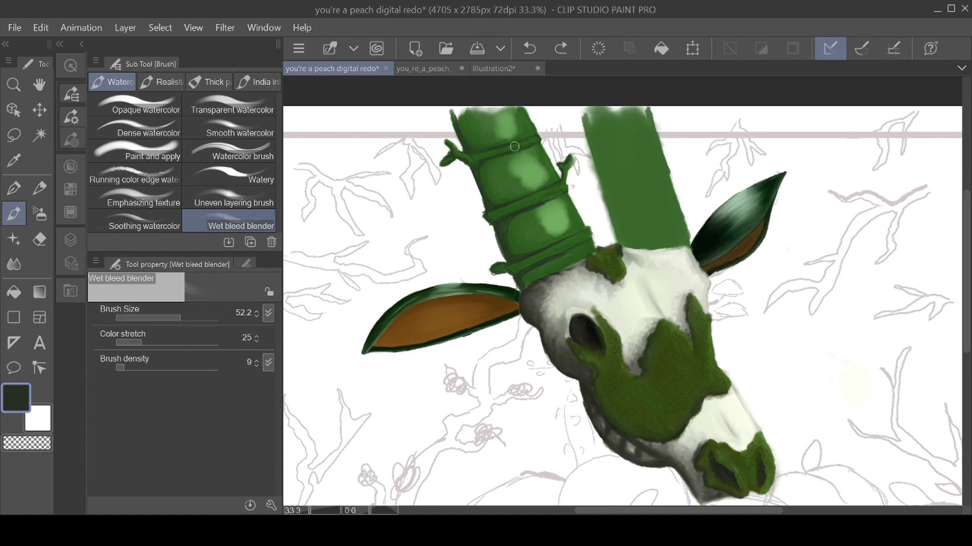
left_click_drag(496, 123, 515, 139)
left_click(126, 368)
key("ctrl+z")
key("ctrl+y")
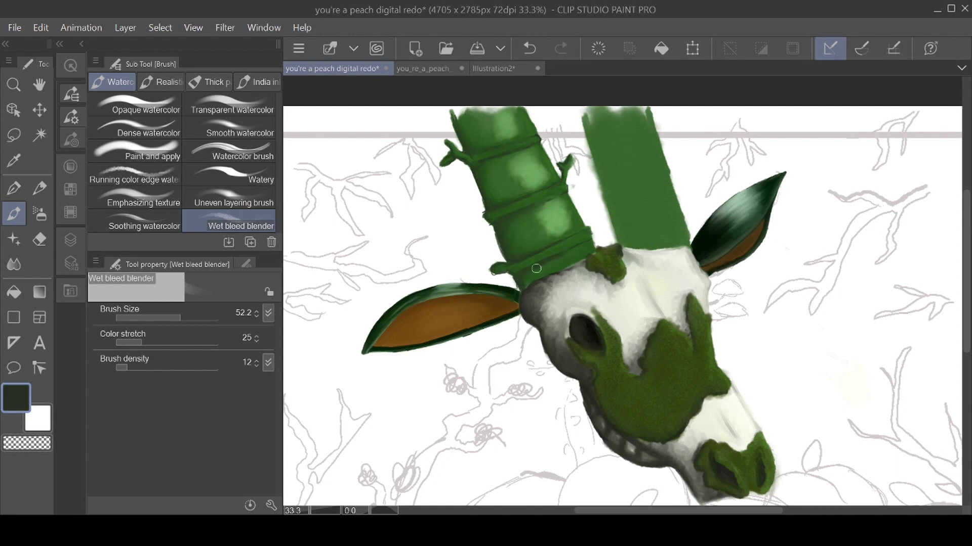
left_click_drag(562, 238, 548, 251)
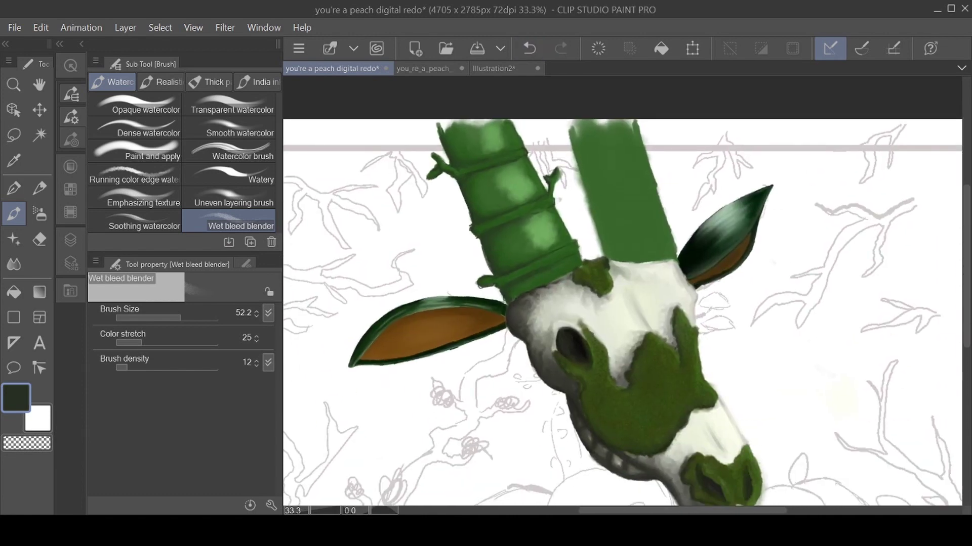
Paint muted light green highlights along the left horn's three node rings with Running color edge watercolor.
left_click(134, 175)
left_click_drag(511, 279, 557, 255)
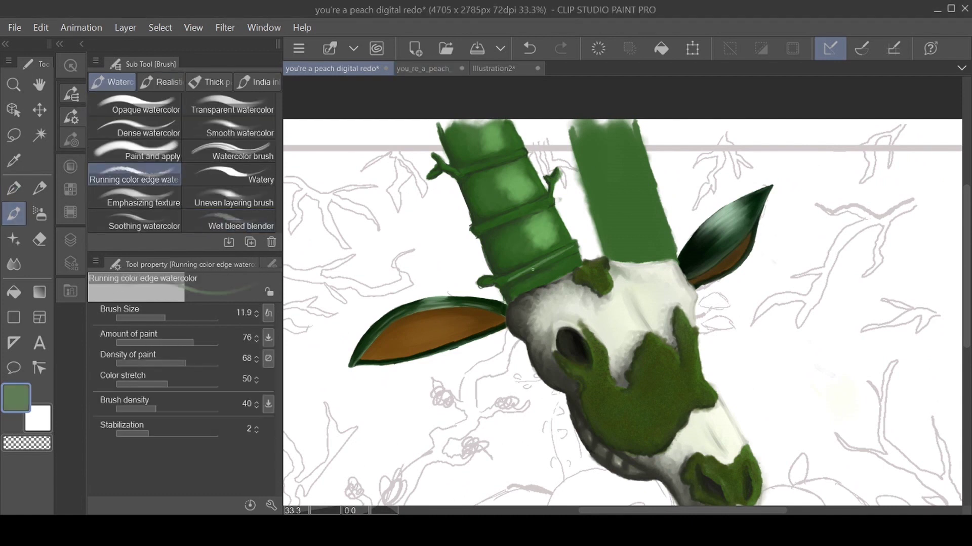
left_click_drag(541, 206, 484, 227)
mouse_move(525, 155)
left_mouse_down()
mouse_move(463, 174)
mouse_move(510, 150)
left_mouse_up()
Blend the muted green highlights into the left horn's node rings with the Wet bleed blender.
left_click(228, 221)
left_click_drag(508, 277, 554, 256)
left_click_drag(521, 152, 412, 214)
Reinforce the dark green edges of the left horn's node rings with Running color edge watercolor at size 11.9.
scroll(542, 154, "down", 2)
left_click_drag(590, 212, 657, 260)
scroll(542, 154, "up", 2)
left_click(134, 174)
mouse_move(493, 215)
left_mouse_down()
mouse_move(542, 184)
mouse_move(473, 236)
left_mouse_up()
scroll(475, 202, "up", 2)
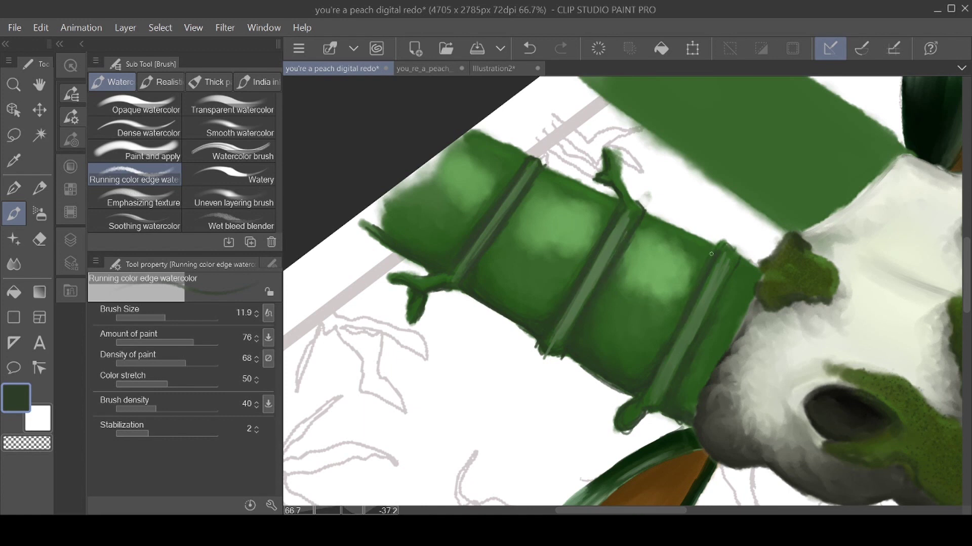
Blend the dark ring edges of the left horn with the Wet bleed blender at size 52.2.
key("b")
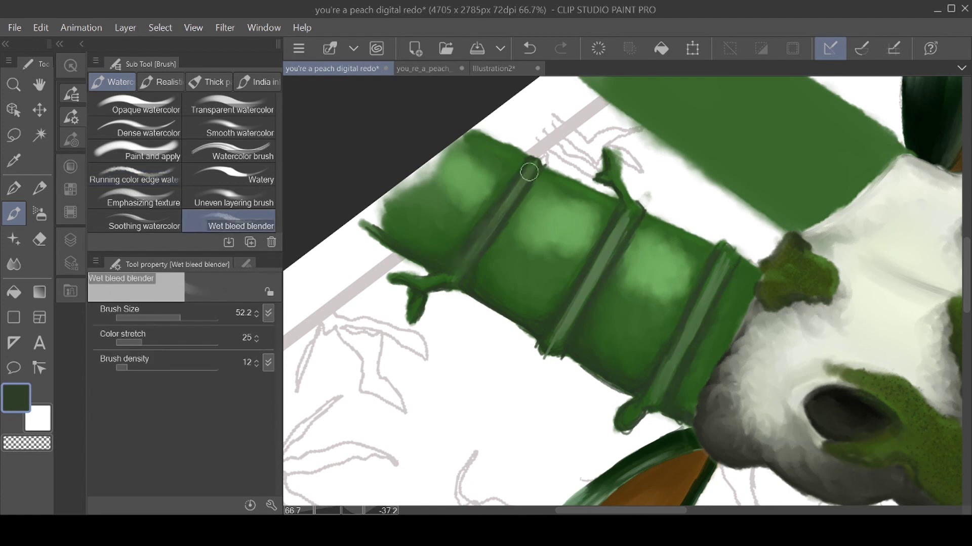
mouse_move(565, 315)
left_mouse_down()
mouse_move(598, 271)
mouse_move(553, 348)
left_mouse_up()
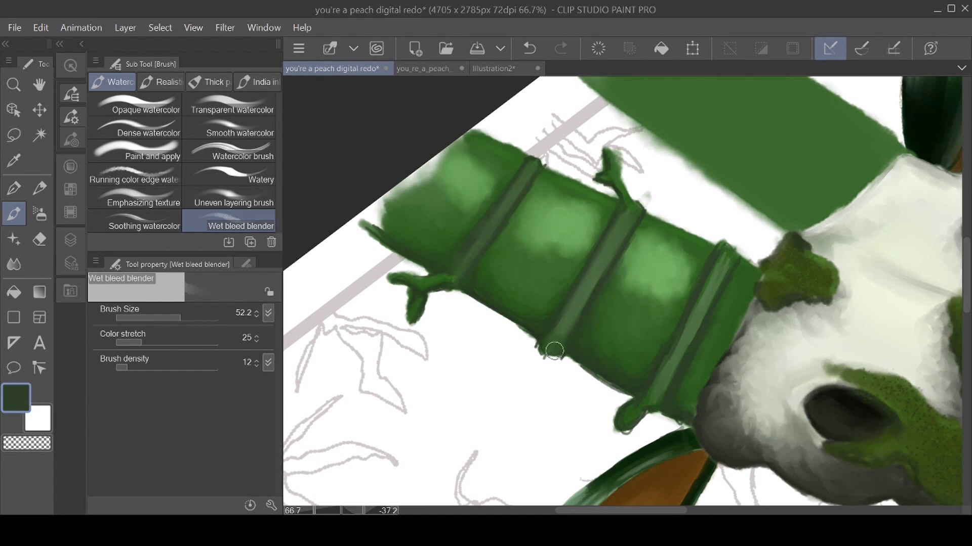
mouse_move(711, 278)
left_mouse_down()
mouse_move(724, 261)
mouse_move(646, 406)
mouse_move(676, 361)
mouse_move(632, 417)
left_mouse_up()
scroll(639, 418, "down", 5)
scroll(638, 418, "up", 3)
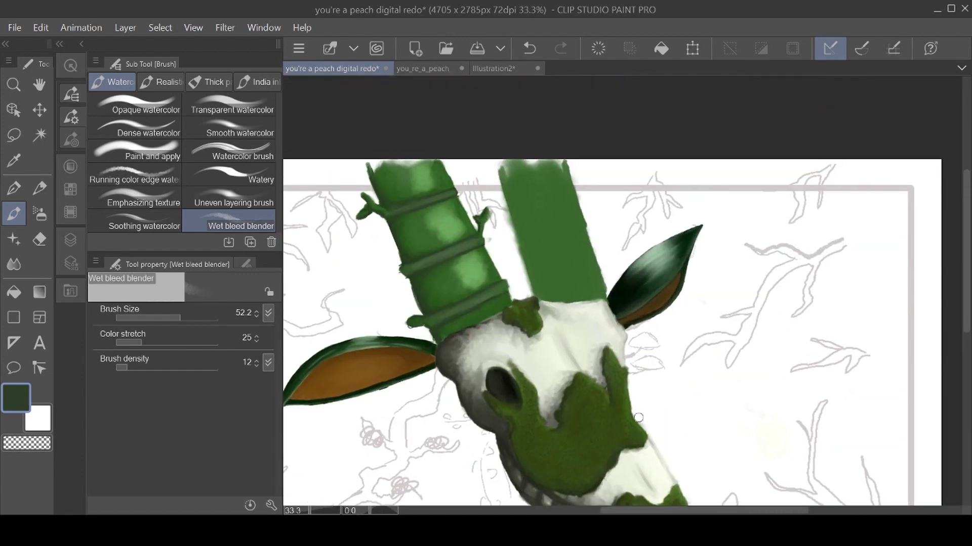
scroll(639, 417, "down", 2)
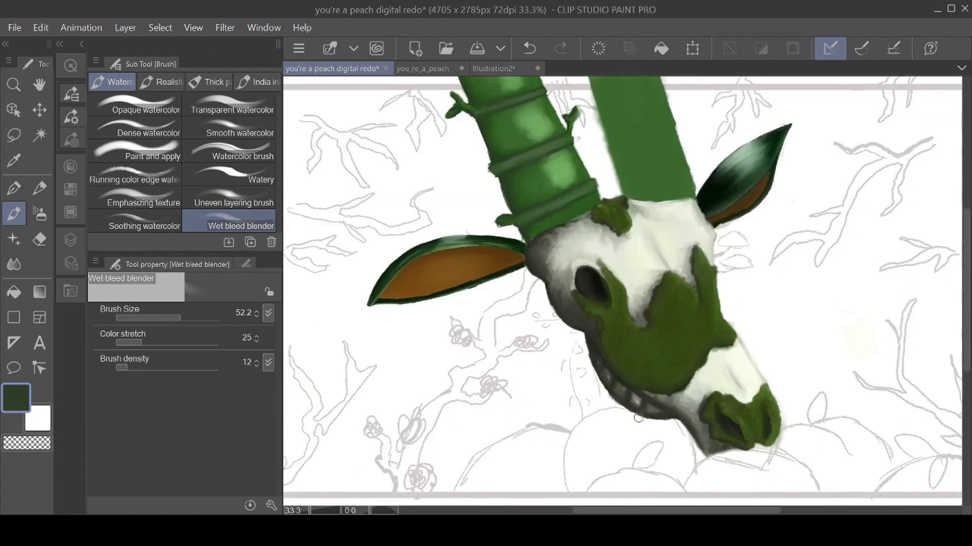
scroll(578, 245, "up", 2)
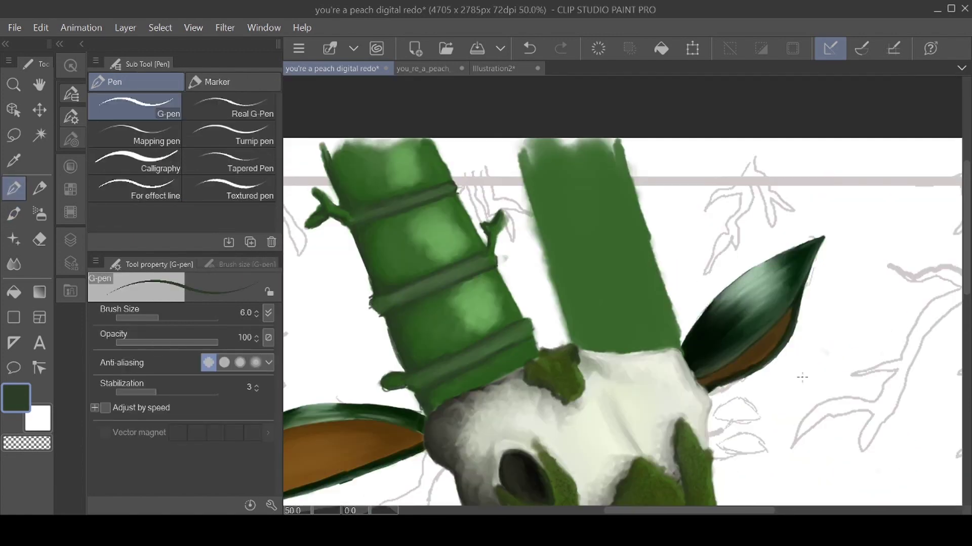
Outline the right horn's left side in dark green with Running color edge watercolor at size 11.9.
key("b")
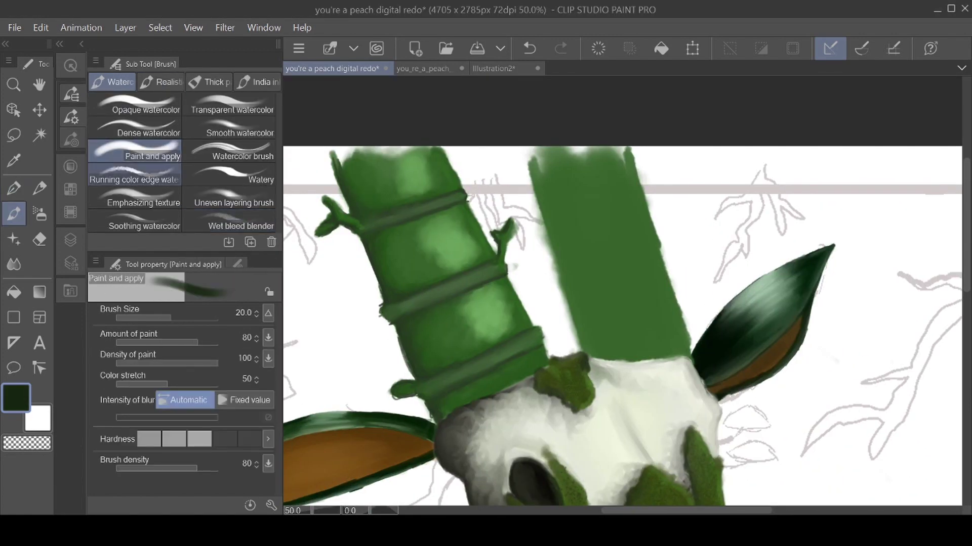
mouse_move(527, 158)
left_mouse_down()
mouse_move(537, 197)
mouse_move(527, 162)
left_mouse_up()
left_click(530, 177, "alt")
left_click_drag(540, 213, 548, 232)
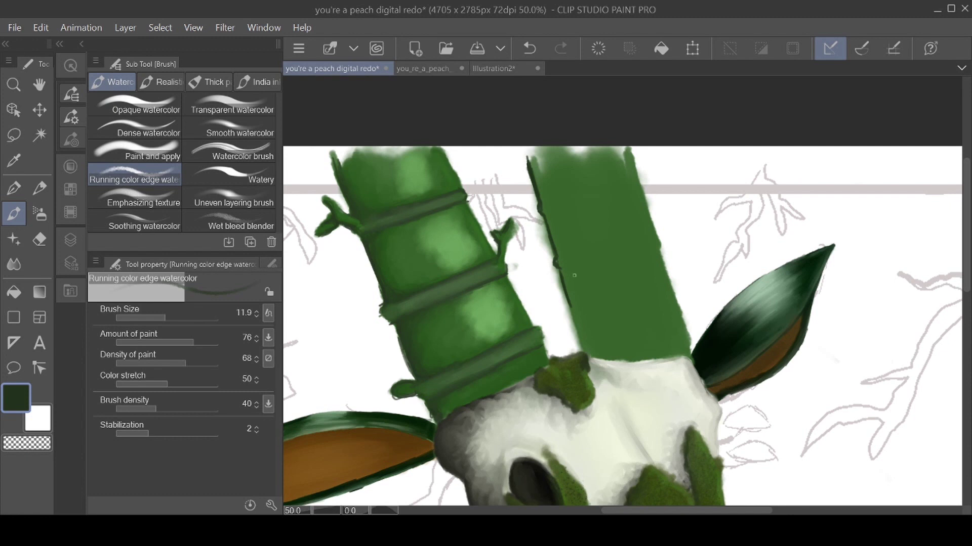
Clean up the soft paint spill along both sides of the right horn with the Soft eraser.
key("e")
left_click_drag(532, 197, 569, 334)
left_click_drag(652, 209, 700, 356)
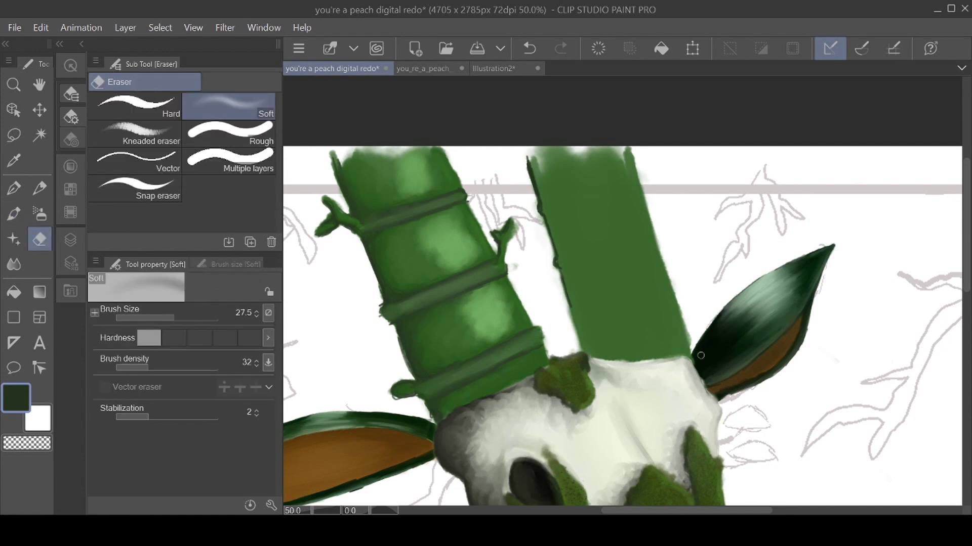
Draw the dark green outlines of three slanted node rings across the right horn with Running color edge watercolor.
key("b")
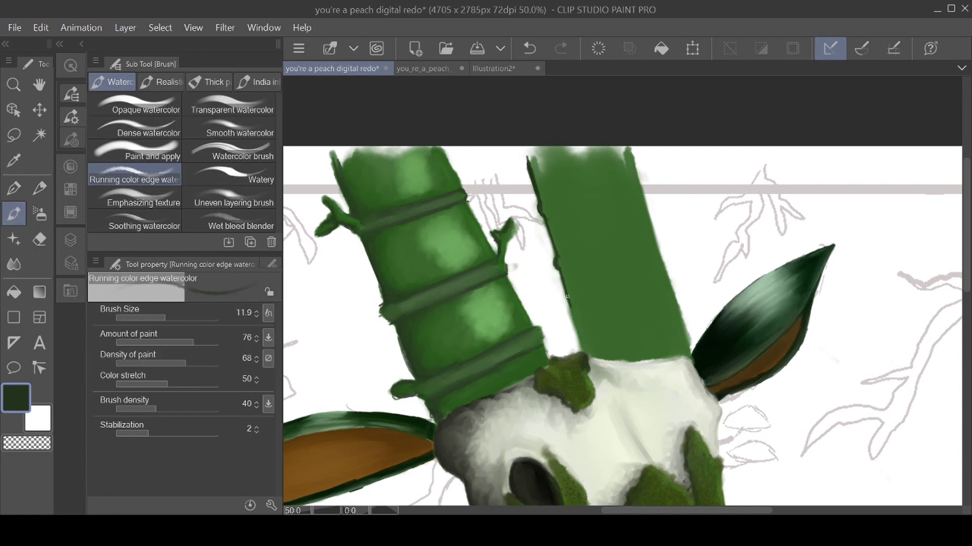
left_click_drag(557, 198, 632, 181)
key("ctrl+z")
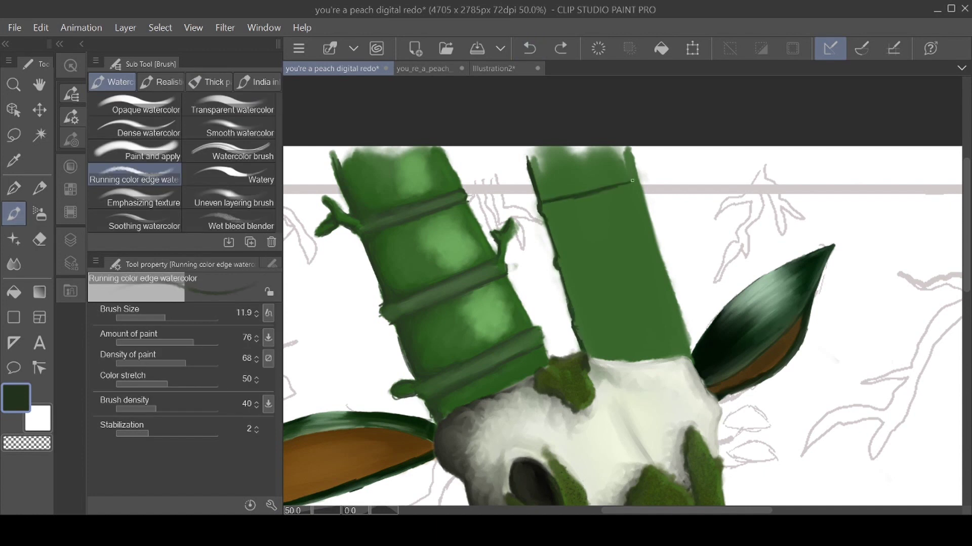
left_click_drag(572, 212, 630, 197)
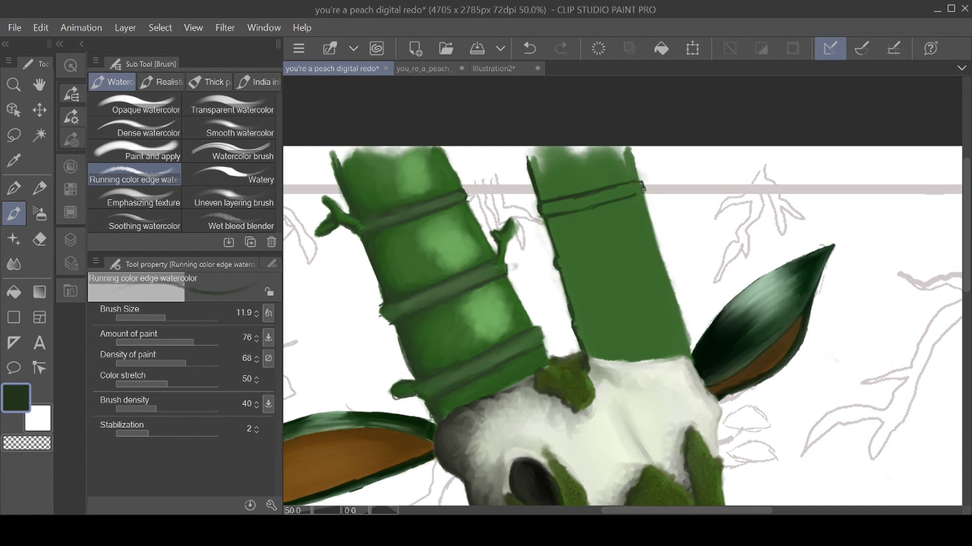
left_click_drag(553, 258, 636, 236)
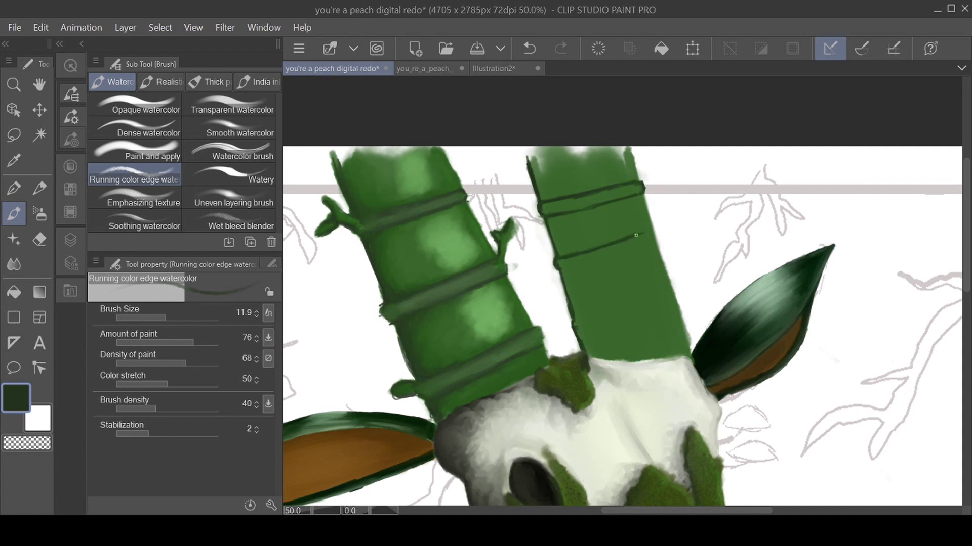
left_click_drag(563, 269, 656, 239)
mouse_move(577, 323)
left_mouse_down()
mouse_move(666, 285)
mouse_move(676, 294)
mouse_move(600, 332)
mouse_move(576, 334)
left_mouse_up()
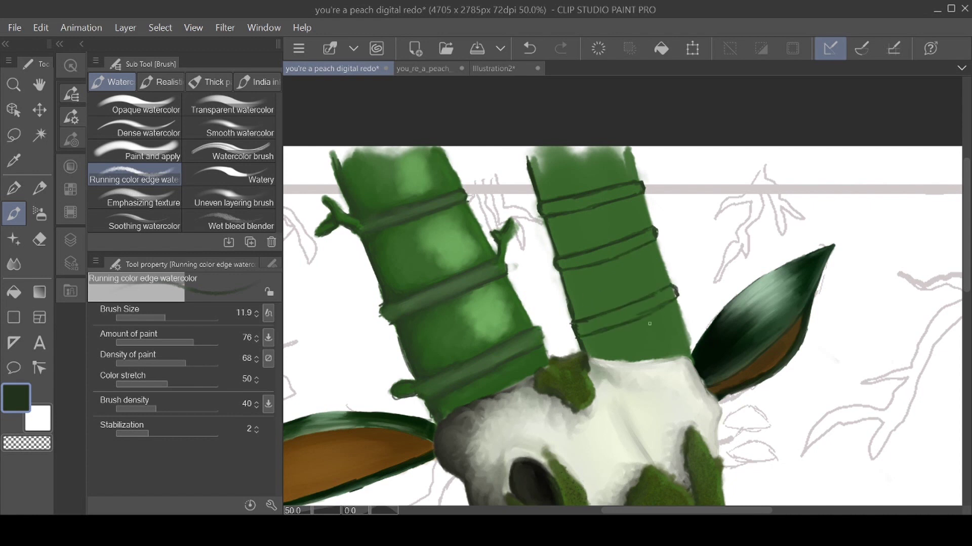
Deepen the dark green shading at the right horn's tip and the left horn's base, and blend it with the Wet bleed blender.
left_click_drag(531, 155, 547, 195)
left_click_drag(532, 324, 503, 277)
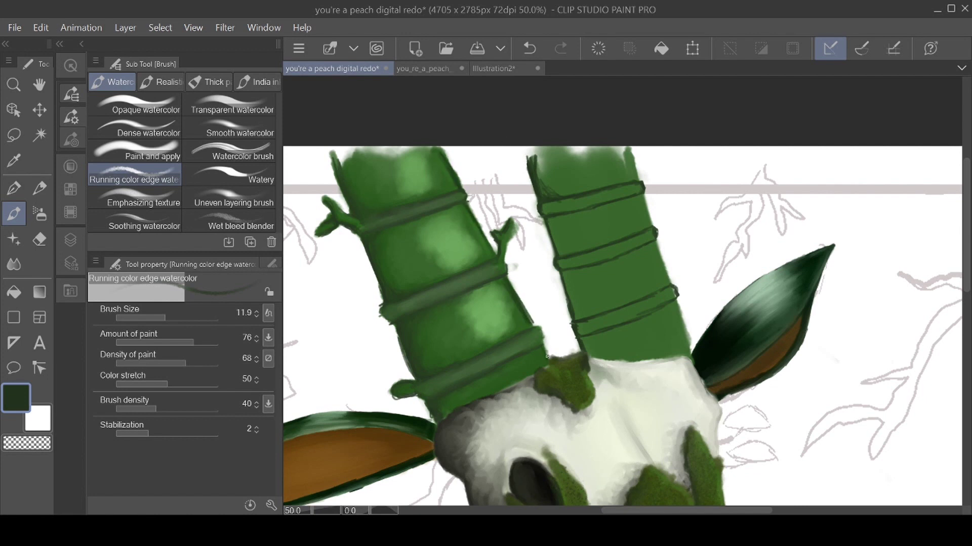
left_click_drag(533, 353, 504, 367)
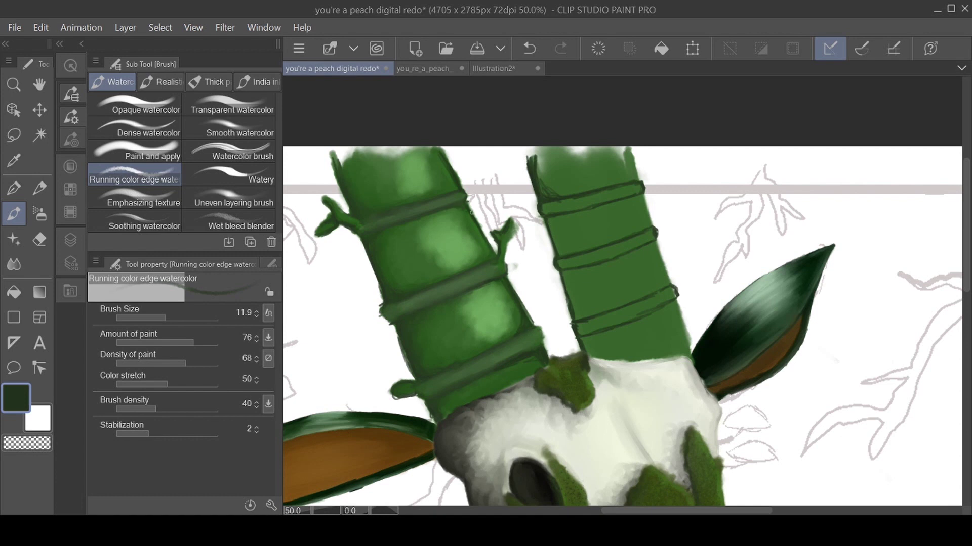
left_click(241, 226)
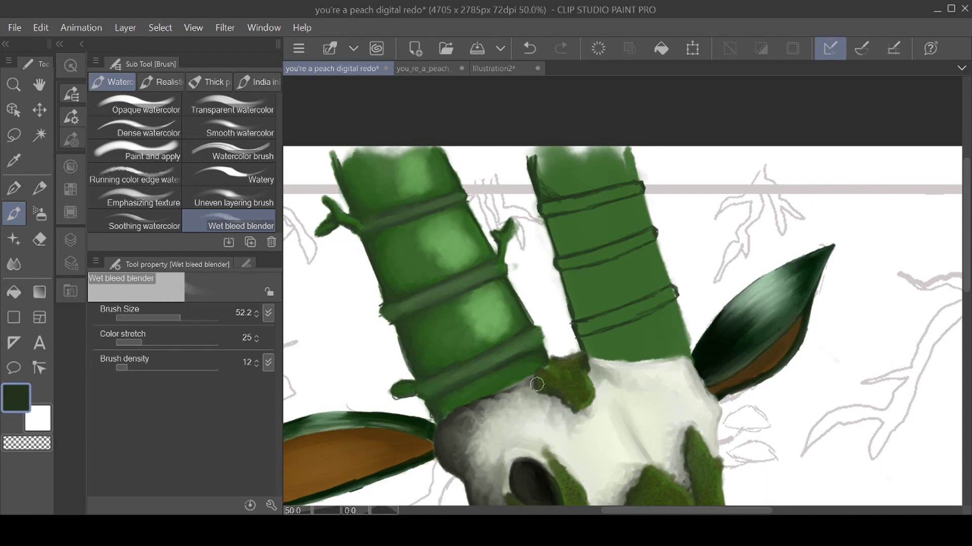
Shade the right horn's segments in dark green along the edges and rings at size 11.9, and blend with the Wet bleed blender.
scroll(562, 249, "down", 2)
scroll(471, 257, "up", 5)
left_click_drag(813, 349, 532, 432)
scroll(661, 434, "down", 1)
left_click_drag(855, 455, 661, 434)
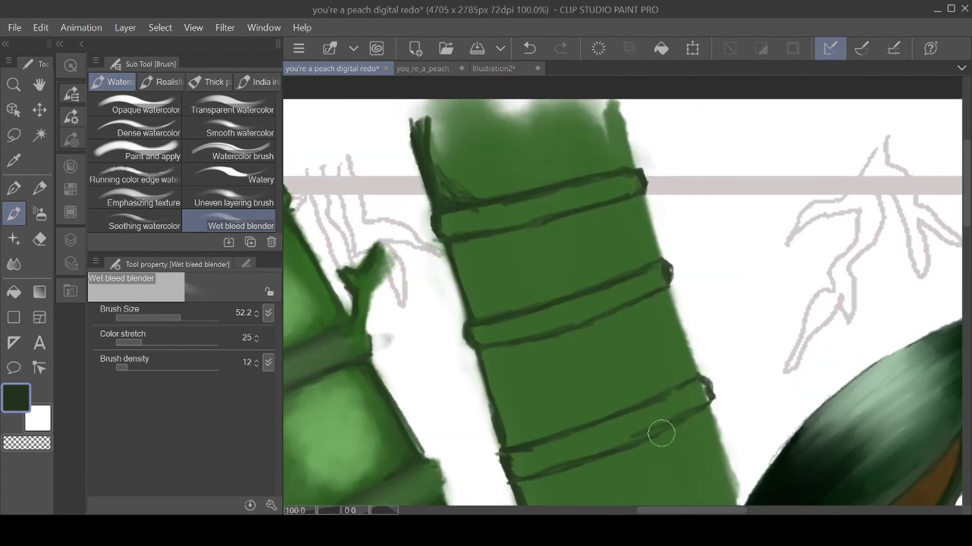
scroll(662, 434, "down", 3)
left_click(134, 174)
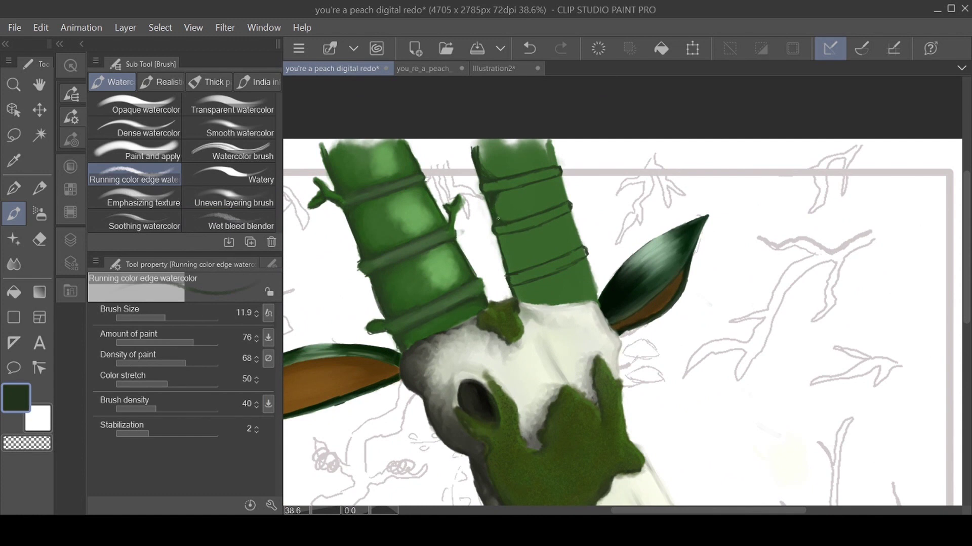
left_click_drag(505, 245, 515, 268)
left_click_drag(570, 268, 529, 285)
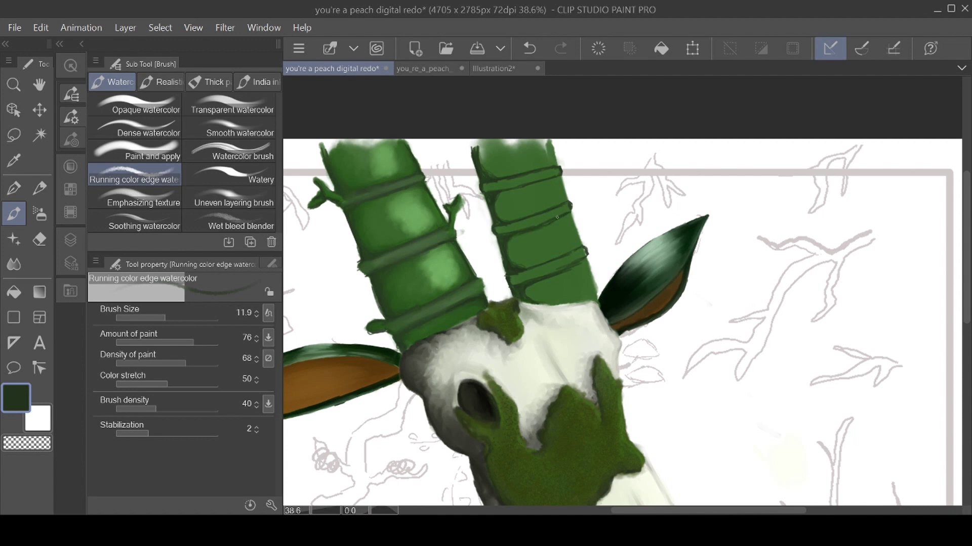
left_click_drag(528, 185, 560, 178)
left_click(229, 221)
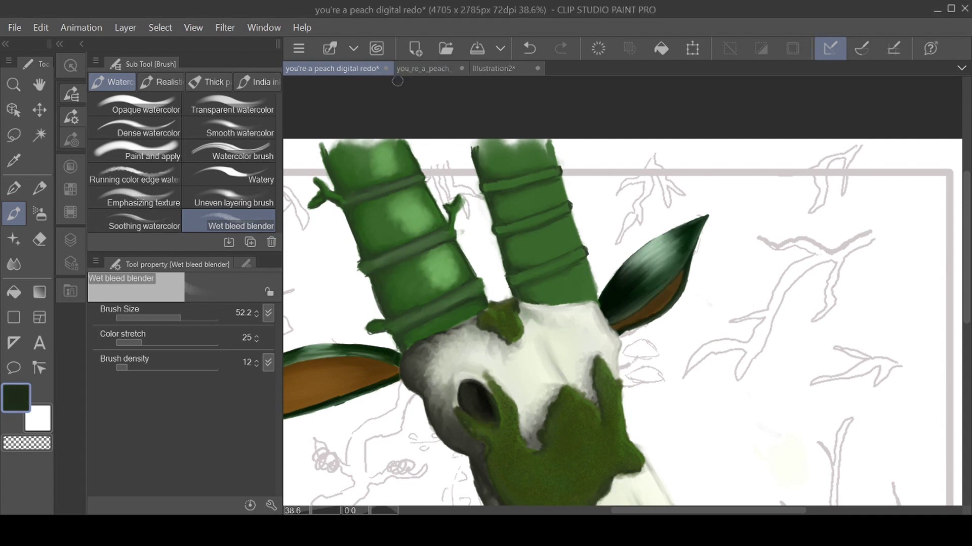
Fill the right horn's three node rings with dark green using Running color edge watercolor at size 16.8.
left_click_drag(707, 215, 644, 112)
scroll(545, 233, "up", 2)
left_click(134, 175)
left_click_drag(165, 317, 169, 318)
mouse_move(516, 185)
left_mouse_down()
mouse_move(475, 270)
mouse_move(520, 182)
left_mouse_up()
mouse_move(491, 234)
left_mouse_down()
mouse_move(543, 296)
mouse_move(535, 332)
mouse_move(574, 212)
mouse_move(536, 337)
left_mouse_up()
left_click_drag(649, 240, 614, 348)
mouse_move(642, 287)
left_mouse_down()
mouse_move(622, 361)
mouse_move(656, 240)
mouse_move(632, 337)
mouse_move(620, 329)
left_mouse_up()
Paint muted grey-green highlights along the right horn's three node rings at size 16.8.
left_click(405, 66)
mouse_move(517, 182)
left_mouse_down()
mouse_move(465, 296)
mouse_move(490, 258)
mouse_move(475, 288)
left_mouse_up()
left_click_drag(506, 200, 484, 252)
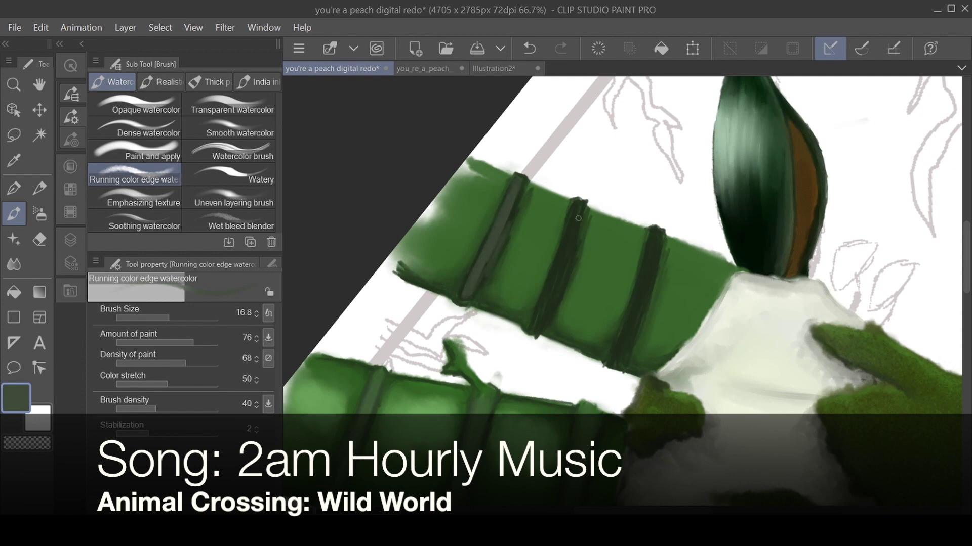
left_click_drag(578, 218, 541, 328)
left_click_drag(579, 200, 545, 324)
left_click_drag(654, 235, 617, 349)
left_click_drag(613, 364, 628, 332)
left_click_drag(659, 241, 625, 355)
mouse_move(657, 236)
left_mouse_down()
mouse_move(628, 321)
mouse_move(607, 349)
left_mouse_up()
left_click_drag(453, 262, 443, 322)
key("ctrl+z")
left_click_drag(641, 287, 613, 322)
Blend the muted green highlights into the right horn's node rings with the Wet bleed blender.
left_click(229, 221)
mouse_move(518, 296)
left_mouse_down()
mouse_move(505, 295)
mouse_move(568, 296)
left_mouse_up()
mouse_move(573, 360)
left_mouse_down()
mouse_move(517, 382)
mouse_move(552, 382)
left_mouse_up()
Paint light green highlight patches on the right horn's segments with Running color edge watercolor.
left_click(134, 177)
mouse_move(552, 240)
left_mouse_down()
mouse_move(597, 237)
mouse_move(556, 253)
left_mouse_up()
mouse_move(547, 180)
left_mouse_down()
mouse_move(587, 169)
mouse_move(566, 195)
left_mouse_up()
mouse_move(588, 303)
left_mouse_down()
mouse_move(580, 326)
mouse_move(610, 348)
left_mouse_up()
mouse_move(590, 387)
left_mouse_down()
mouse_move(618, 420)
mouse_move(615, 431)
left_mouse_up()
Add a light green rim light along the right horn's right edge and ring ends at brush size 9.3.
left_click(163, 317)
mouse_move(609, 161)
left_mouse_down()
mouse_move(622, 218)
mouse_move(589, 221)
mouse_move(617, 224)
mouse_move(629, 266)
left_mouse_up()
mouse_move(628, 265)
left_mouse_down()
mouse_move(605, 268)
mouse_move(630, 263)
left_mouse_up()
left_click_drag(601, 224, 614, 222)
mouse_move(628, 293)
left_mouse_down()
mouse_move(640, 342)
mouse_move(615, 350)
mouse_move(602, 289)
mouse_move(630, 265)
mouse_move(615, 281)
left_mouse_up()
mouse_move(639, 346)
left_mouse_down()
mouse_move(649, 357)
mouse_move(621, 372)
mouse_move(659, 454)
left_mouse_up()
left_click_drag(648, 385, 658, 450)
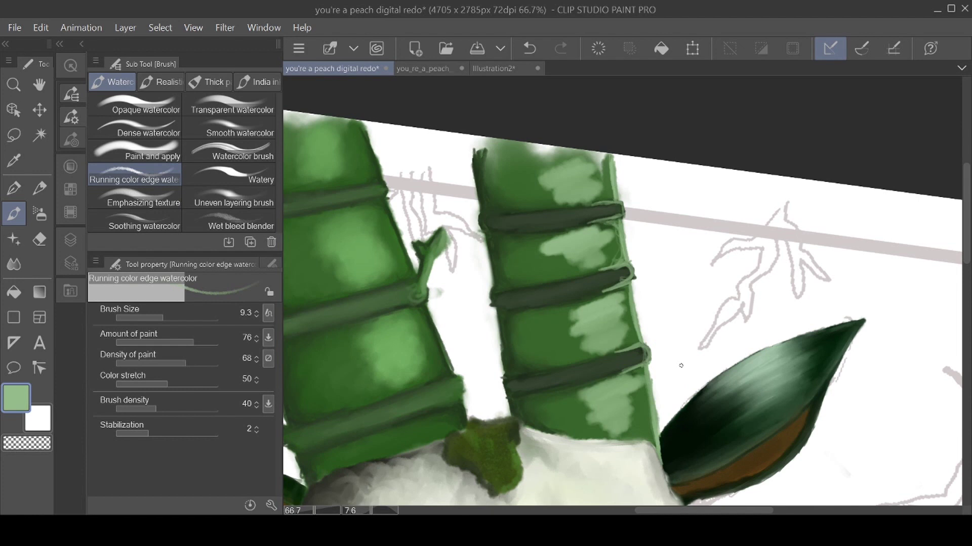
Blend the highlights on the right horn's upper three segments with the Wet bleed blender at size 28.9.
left_click(228, 221)
mouse_move(567, 163)
left_mouse_down()
mouse_move(562, 185)
mouse_move(589, 189)
mouse_move(550, 200)
mouse_move(562, 171)
mouse_move(571, 206)
mouse_move(610, 201)
mouse_move(605, 160)
mouse_move(600, 195)
left_mouse_up()
key("bracketleft")
mouse_move(592, 228)
left_mouse_down()
mouse_move(619, 238)
mouse_move(620, 210)
mouse_move(585, 206)
mouse_move(635, 226)
mouse_move(601, 224)
mouse_move(613, 267)
mouse_move(593, 272)
mouse_move(617, 241)
mouse_move(556, 265)
mouse_move(571, 236)
mouse_move(550, 257)
mouse_move(577, 251)
left_mouse_up()
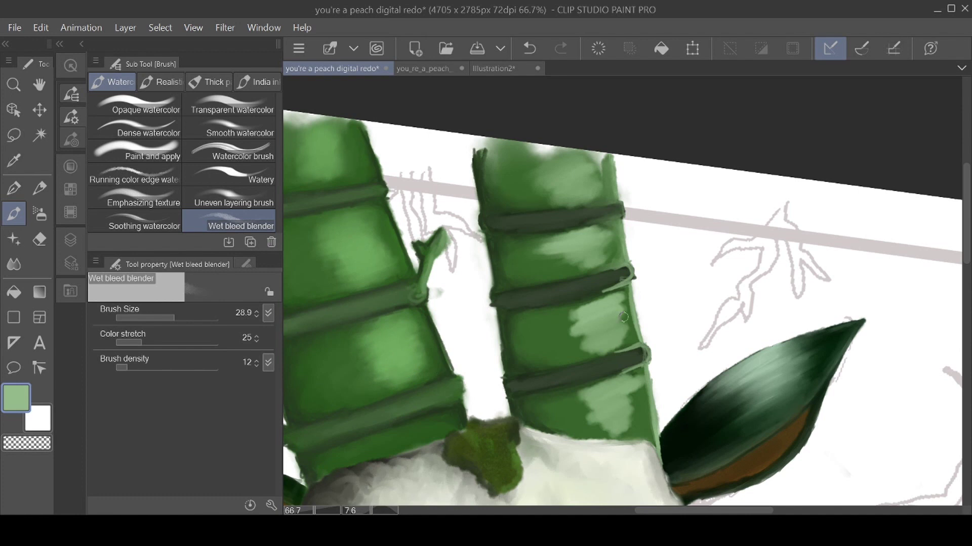
left_click_drag(623, 317, 566, 309)
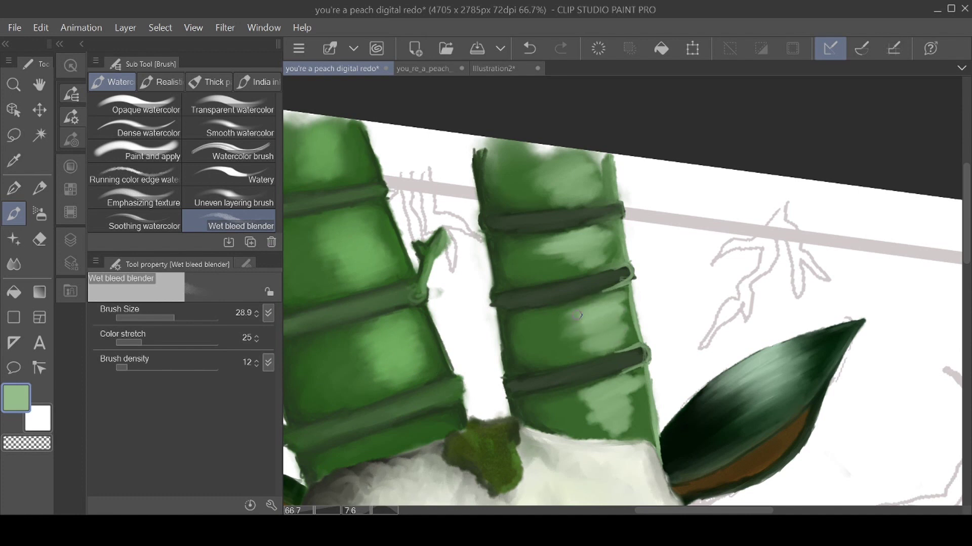
Smooth the right horn's rim light and remaining highlights with the Wet bleed blender, raising its brush density to 30.
left_click_drag(596, 289, 626, 277)
left_click_drag(634, 336, 617, 312)
mouse_move(641, 350)
left_mouse_down()
mouse_move(626, 347)
mouse_move(596, 396)
left_mouse_up()
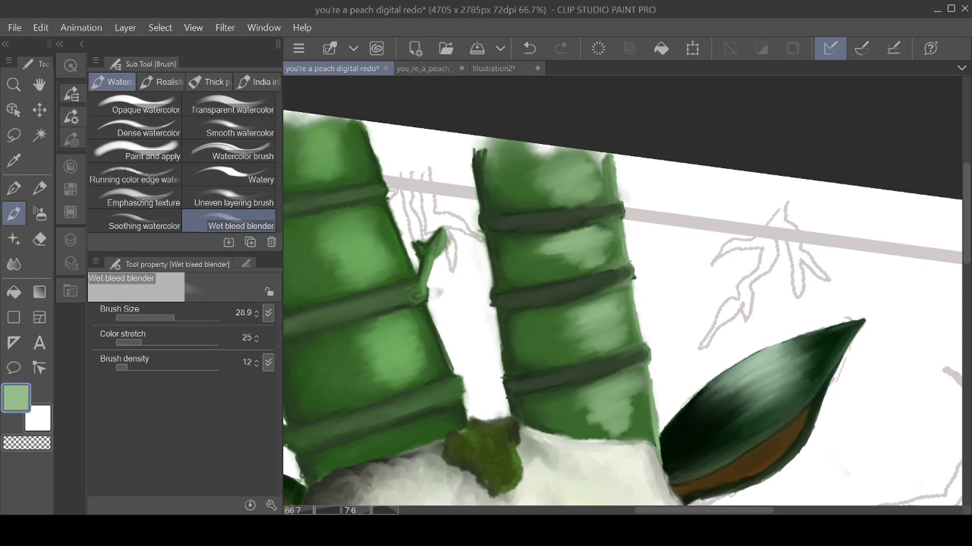
mouse_move(597, 404)
left_mouse_down()
mouse_move(612, 427)
mouse_move(590, 415)
left_mouse_up()
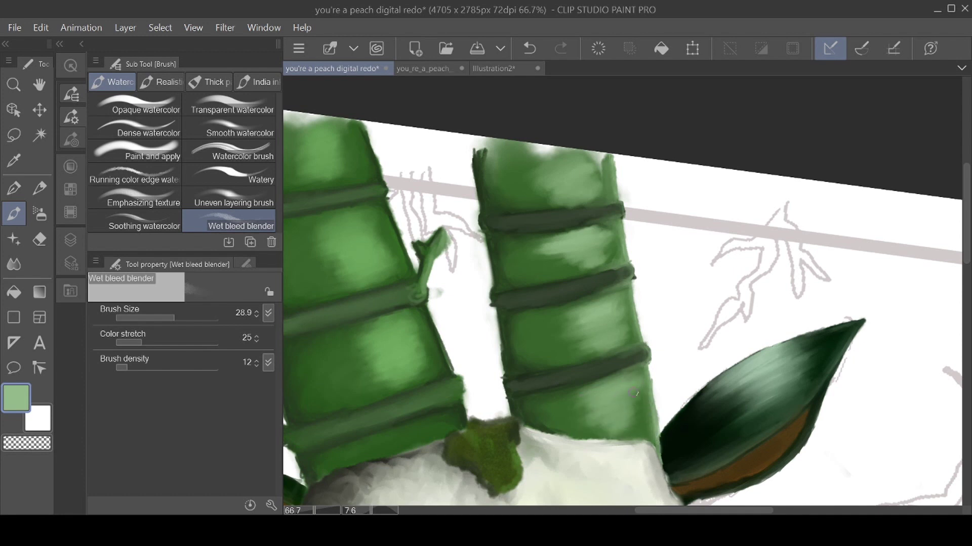
left_click(146, 368)
mouse_move(584, 257)
left_mouse_down()
mouse_move(531, 246)
mouse_move(621, 246)
left_mouse_up()
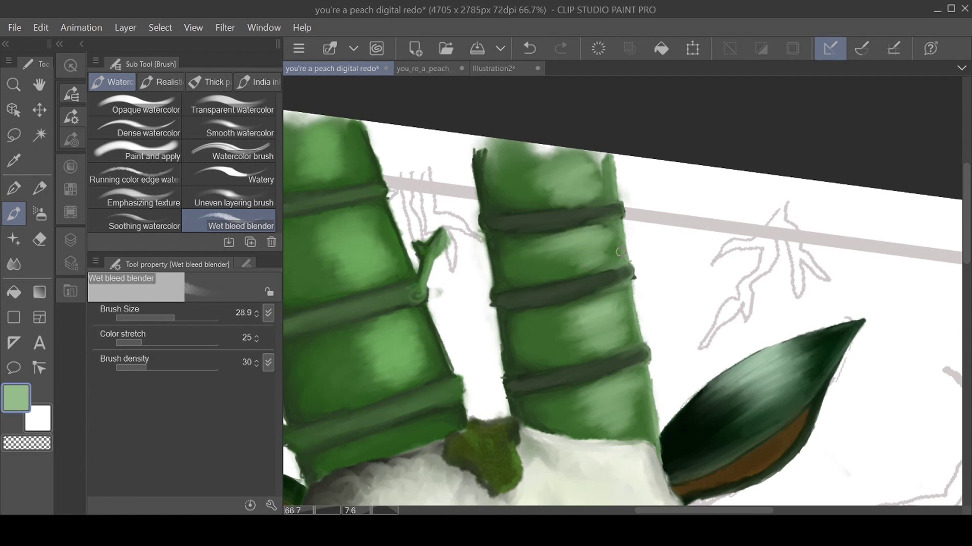
Paint a light green rim light along the left horn's right edge and ring ends with Running color edge watercolor at size 9.3.
scroll(619, 252, "down", 1)
left_click(134, 174)
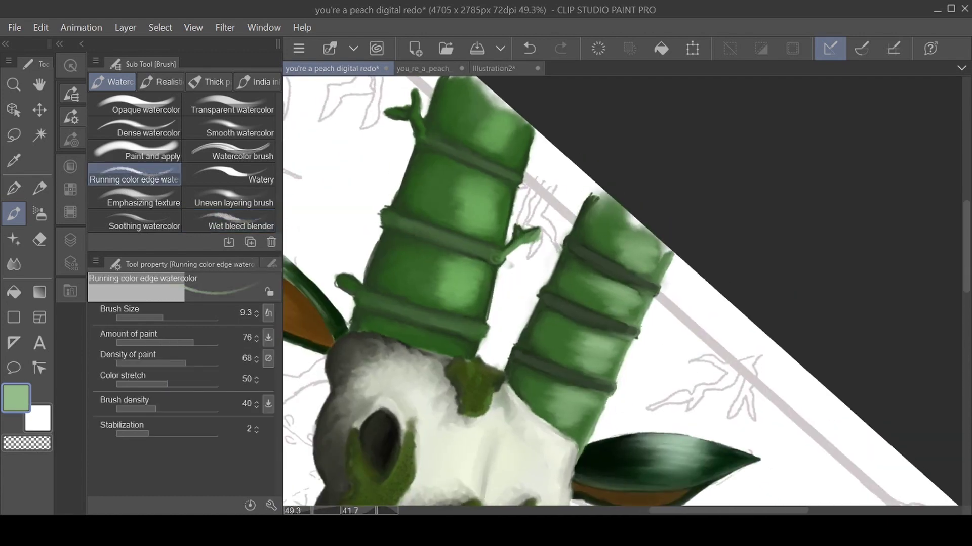
scroll(500, 292, "up", 1)
left_click_drag(498, 271, 505, 340)
left_click_drag(505, 374, 503, 393)
left_click_drag(506, 367, 505, 343)
left_click_drag(480, 152, 486, 139)
left_click_drag(485, 131, 483, 84)
left_click_drag(487, 156, 495, 232)
Blend the left horn's rim light with the Wet bleed blender and tidy the outer edge with the Soft eraser.
left_click(228, 221)
left_click_drag(482, 157, 491, 227)
left_click_drag(486, 261, 503, 336)
left_click_drag(504, 389, 504, 345)
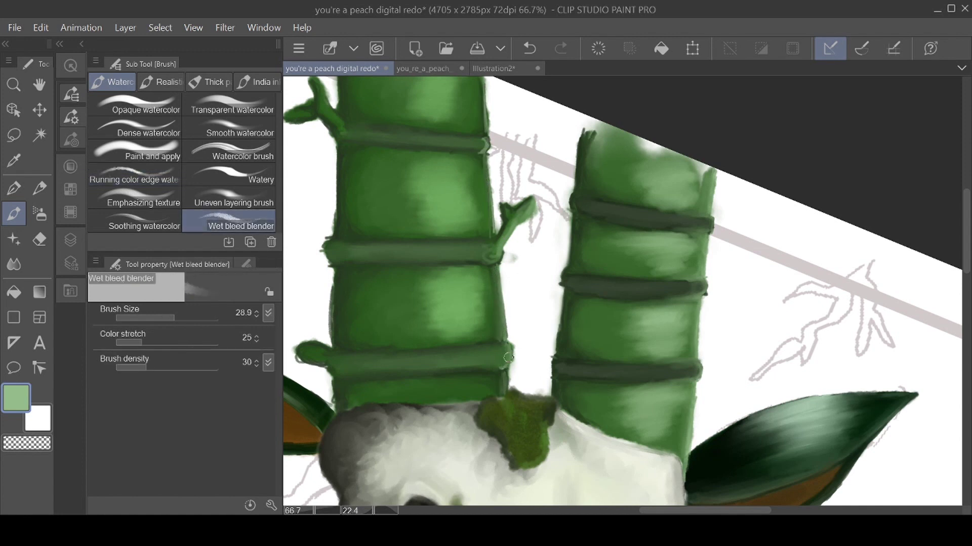
mouse_move(485, 127)
left_mouse_down()
mouse_move(483, 84)
mouse_move(492, 128)
left_mouse_up()
key("e")
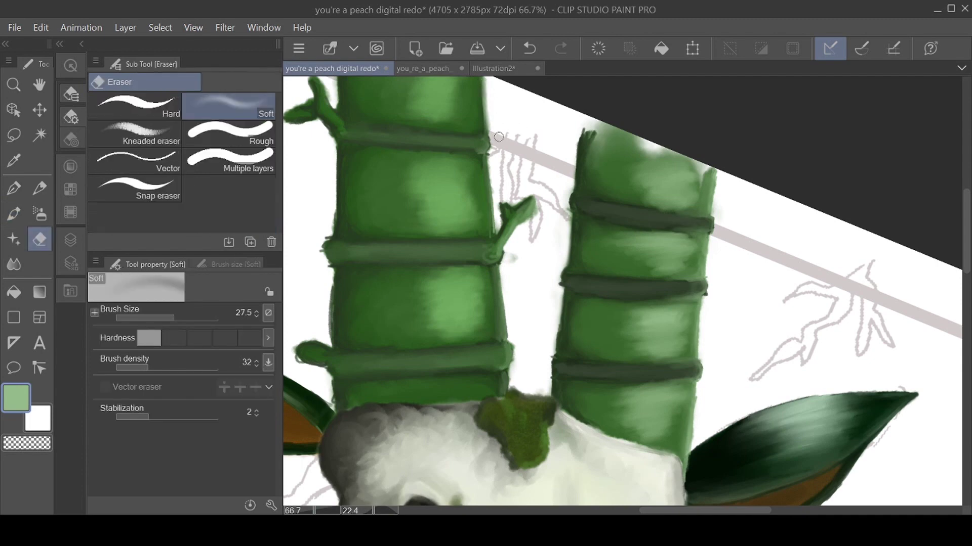
Glaze green shading onto the right horn with Running color edge watercolor at size 38.8, amount of paint 52, density of paint 32.
scroll(648, 374, "down", 2)
left_click_drag(823, 387, 784, 327)
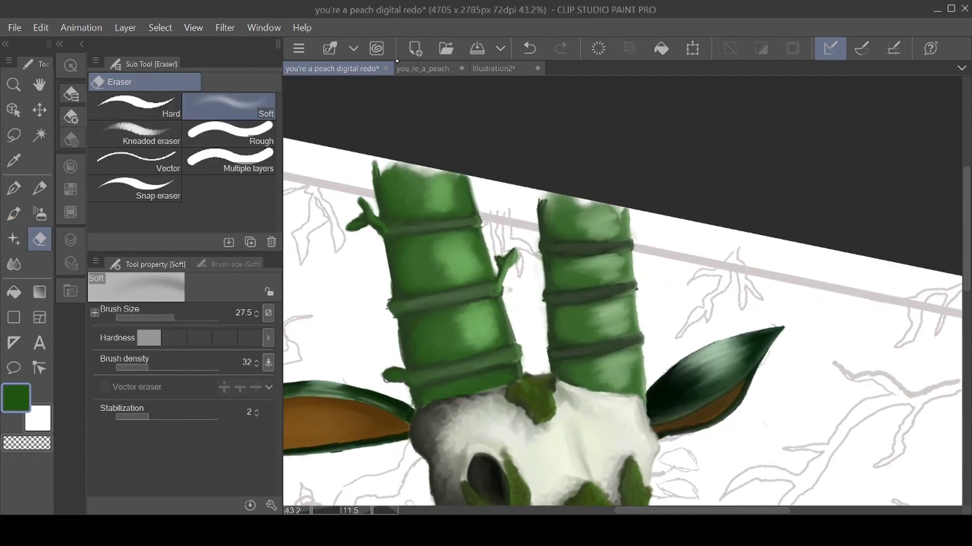
key("b")
left_click(134, 180)
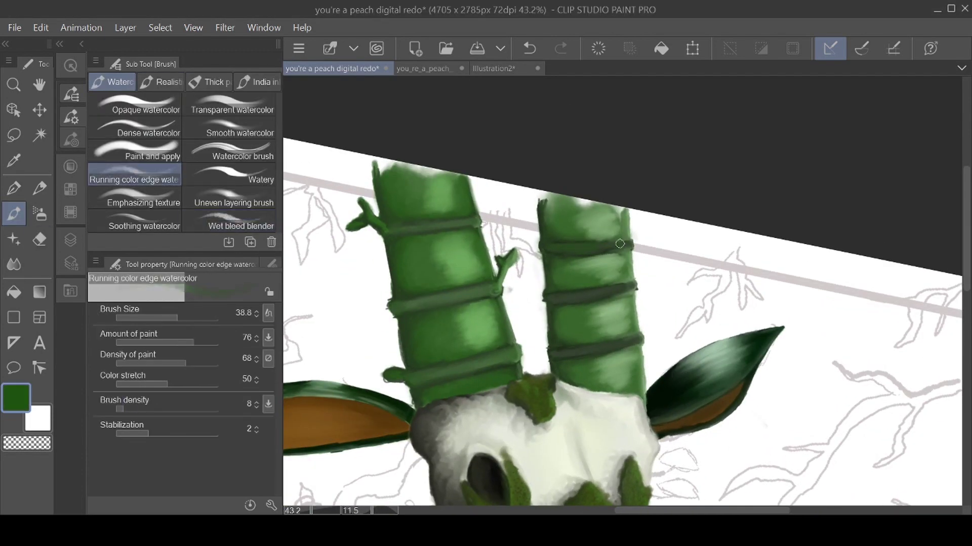
left_click(174, 343)
left_click(148, 363)
left_click(169, 342)
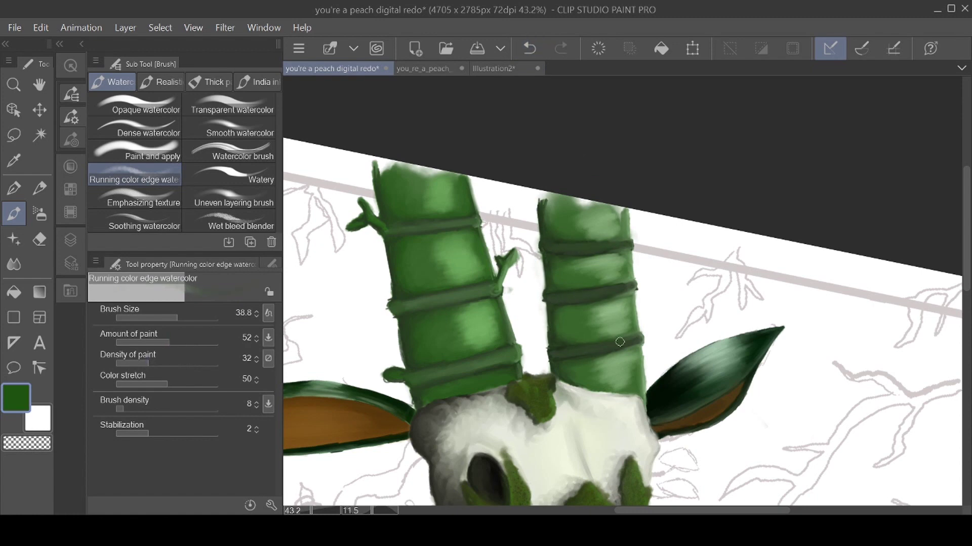
left_click_drag(542, 214, 545, 199)
scroll(573, 222, "down", 3)
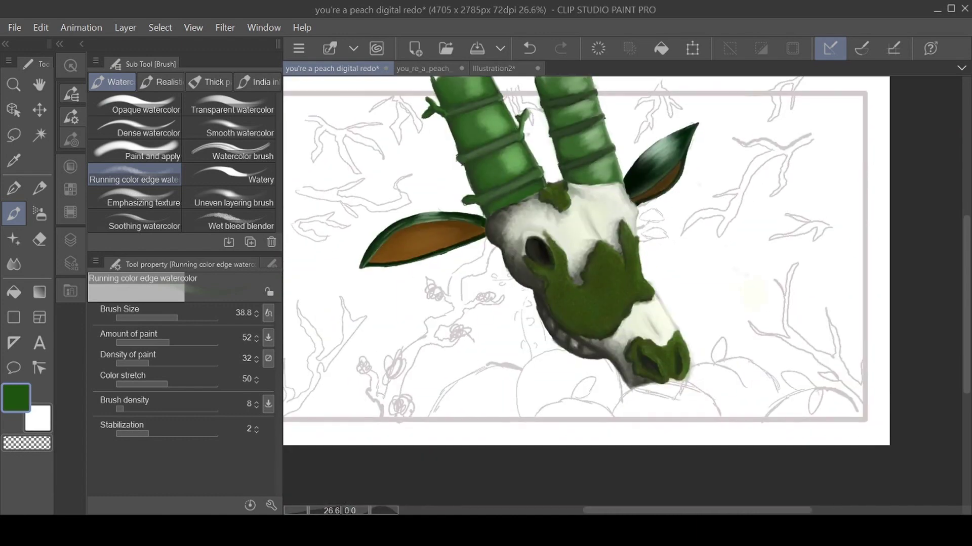
Add a new layer directly above Layer 5.
left_click(70, 240)
left_click_drag(586, 261, 605, 320)
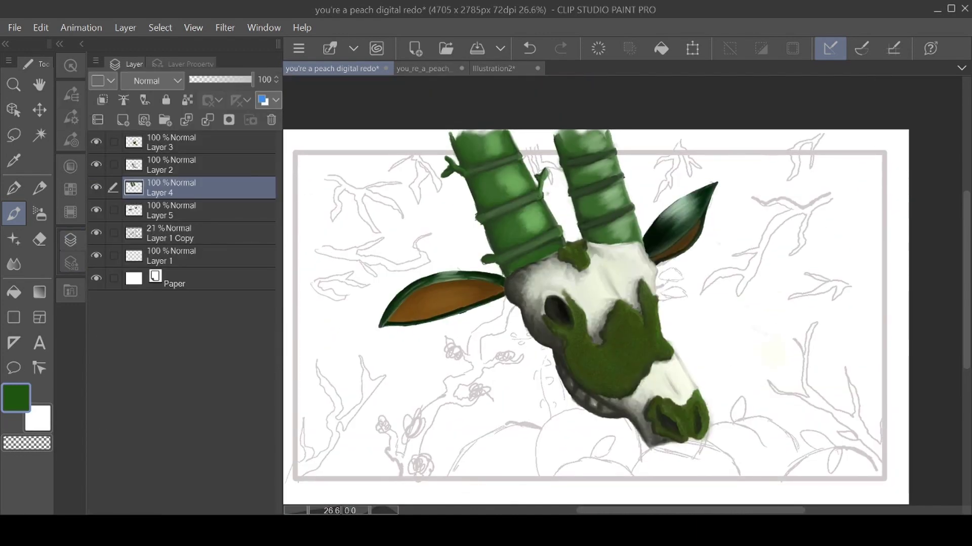
left_click(70, 240)
left_click(71, 240)
left_click(199, 142)
left_click(200, 210)
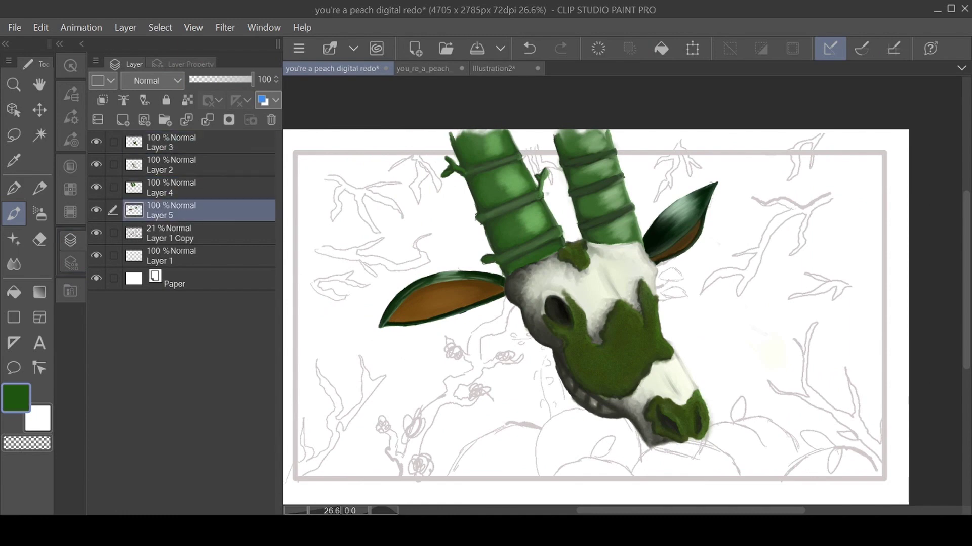
left_click(123, 120)
Paint two curved grey-blue stems under the sketched mushroom caps with the Watery brush at size 13.1, amount of paint 83, density of paint 80.
scroll(673, 291, "up", 8)
left_click_drag(904, 330, 830, 340)
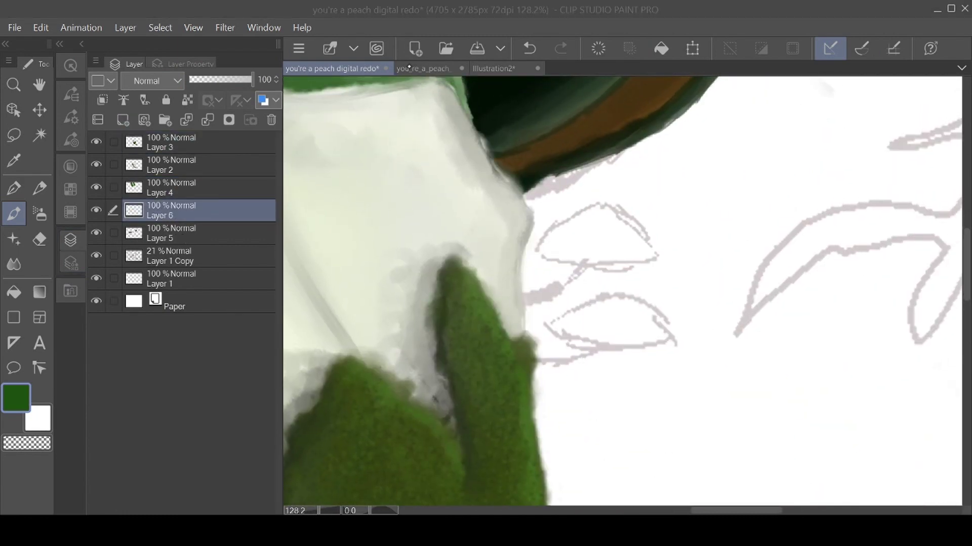
left_click(411, 65)
left_click(70, 94)
left_click(228, 175)
left_click_drag(658, 223, 709, 278)
left_click(530, 48)
left_click(166, 317)
mouse_move(158, 342)
left_mouse_down()
mouse_move(200, 342)
mouse_move(197, 363)
left_mouse_up()
left_click_drag(167, 409, 193, 409)
left_click_drag(664, 286, 663, 331)
left_click(530, 48)
mouse_move(591, 264)
left_mouse_down()
mouse_move(560, 291)
mouse_move(522, 297)
mouse_move(581, 272)
mouse_move(572, 287)
mouse_move(541, 298)
mouse_move(590, 264)
left_mouse_up()
key("ctrl+z")
left_click_drag(608, 344, 537, 360)
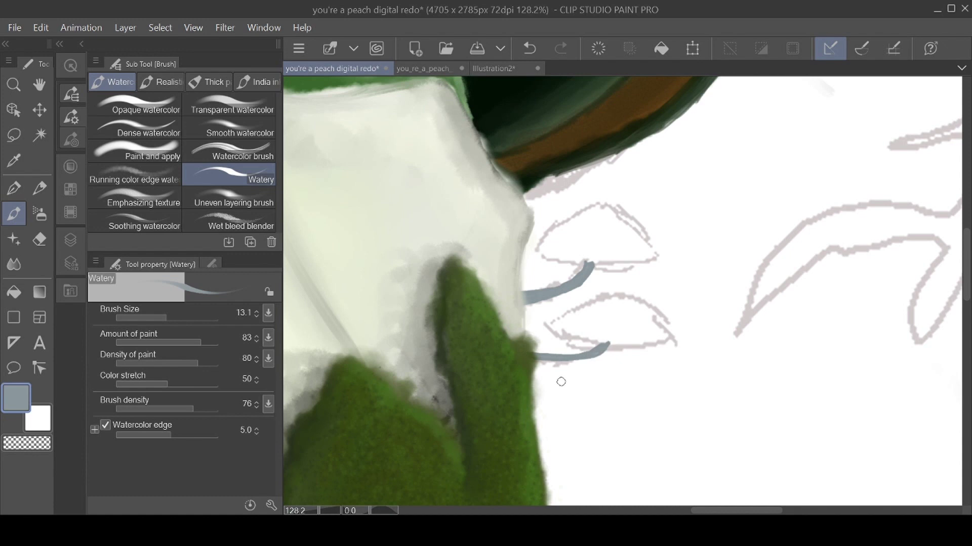
Add another new layer and choose pale blue as the painting colour.
key("ctrl+alt+0")
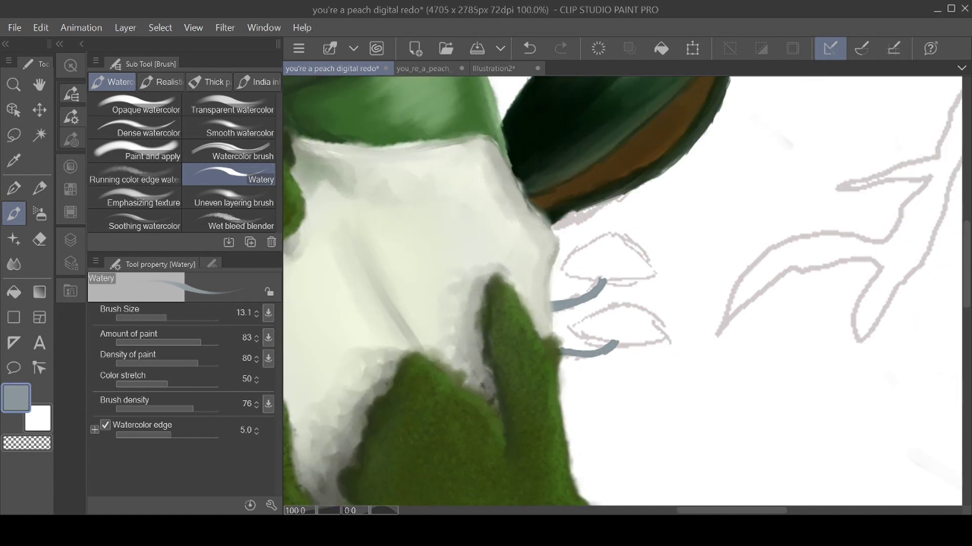
scroll(595, 299, "up", 1)
left_click(70, 240)
left_click(123, 120)
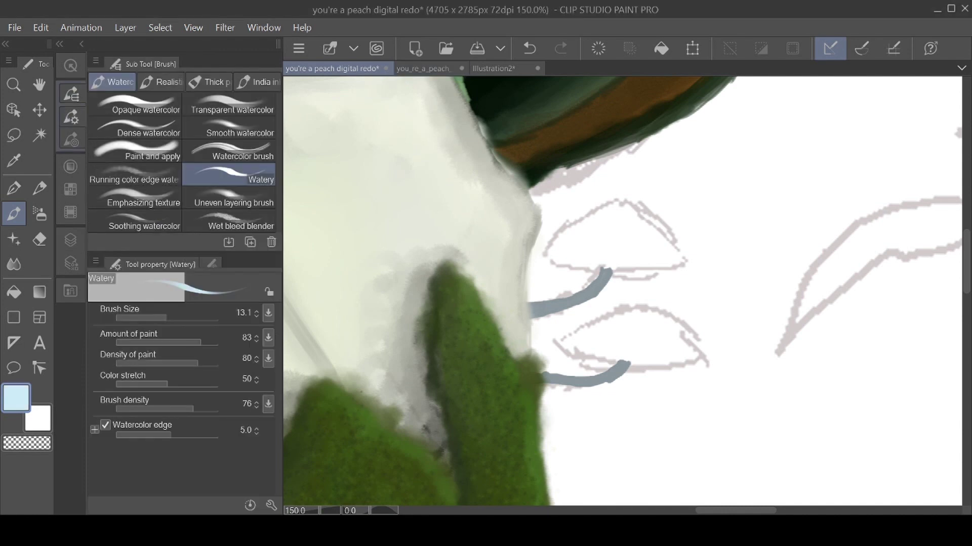
left_click(228, 151)
left_click(134, 175)
left_click(646, 240)
left_click(528, 48)
Add a new layer directly above the Paper layer and brush near-black paint behind the mushroom sketches.
key("F7")
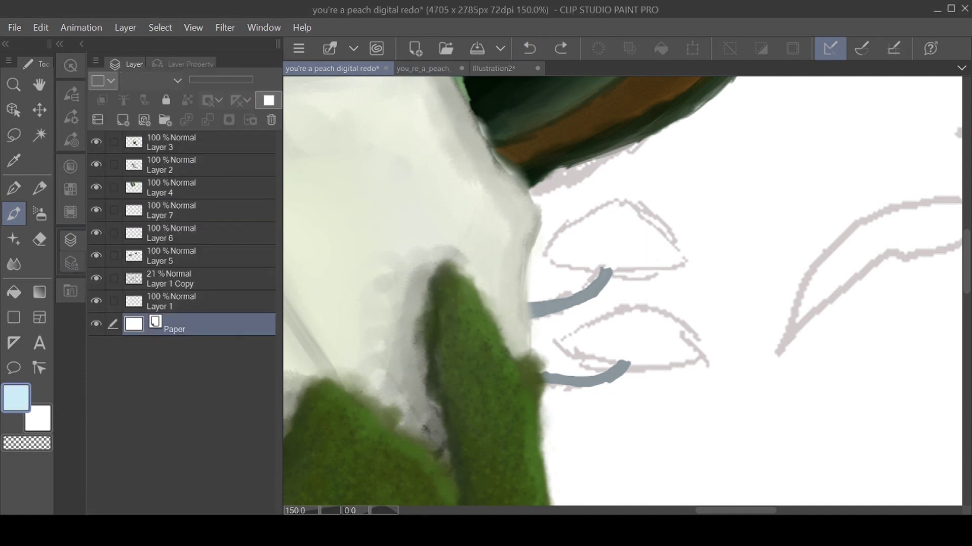
mouse_move(537, 203)
left_mouse_down()
mouse_move(561, 225)
mouse_move(686, 230)
mouse_move(670, 269)
mouse_move(645, 180)
mouse_move(549, 191)
mouse_move(535, 228)
mouse_move(622, 152)
mouse_move(686, 298)
mouse_move(562, 288)
left_mouse_up()
scroll(633, 323, "down", 4)
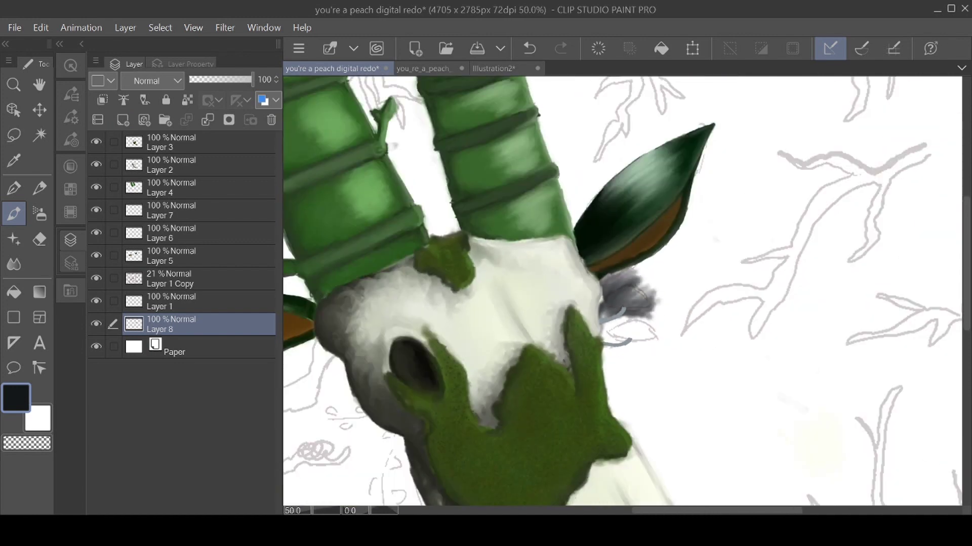
left_click_drag(632, 322, 595, 234)
Block in a near-black backdrop around the skull with the G-pen at size 583.5 and set its layer opacity to 69.
left_click(13, 188)
left_click(71, 94)
scroll(577, 305, "down", 2)
left_click_drag(158, 317, 205, 317)
mouse_move(622, 291)
left_mouse_down()
mouse_move(471, 324)
mouse_move(486, 188)
mouse_move(592, 324)
mouse_move(593, 372)
mouse_move(608, 380)
left_mouse_up()
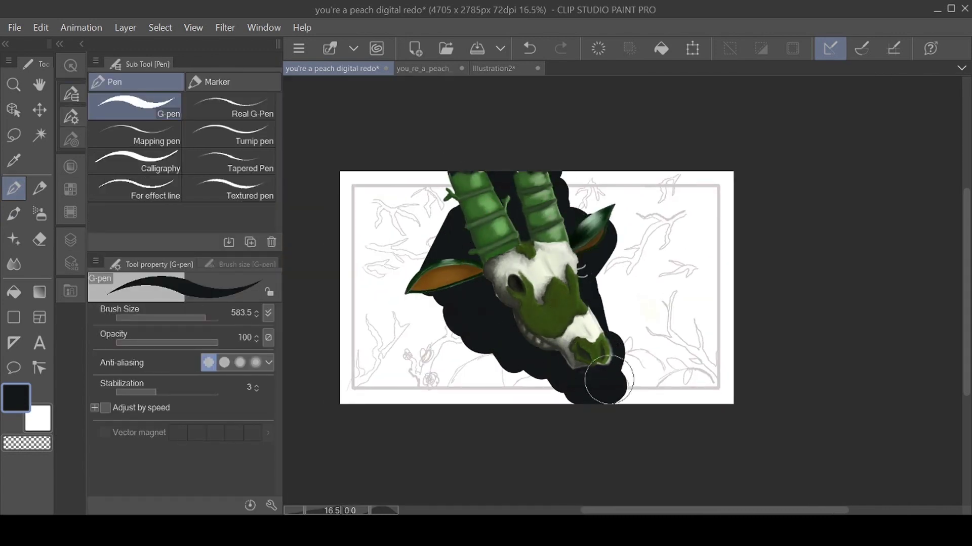
left_click(71, 240)
left_click_drag(218, 80, 233, 80)
Erase stray paint along the skull's jaw, snout and forehead edges on Layer 2.
scroll(496, 309, "up", 4)
key("e")
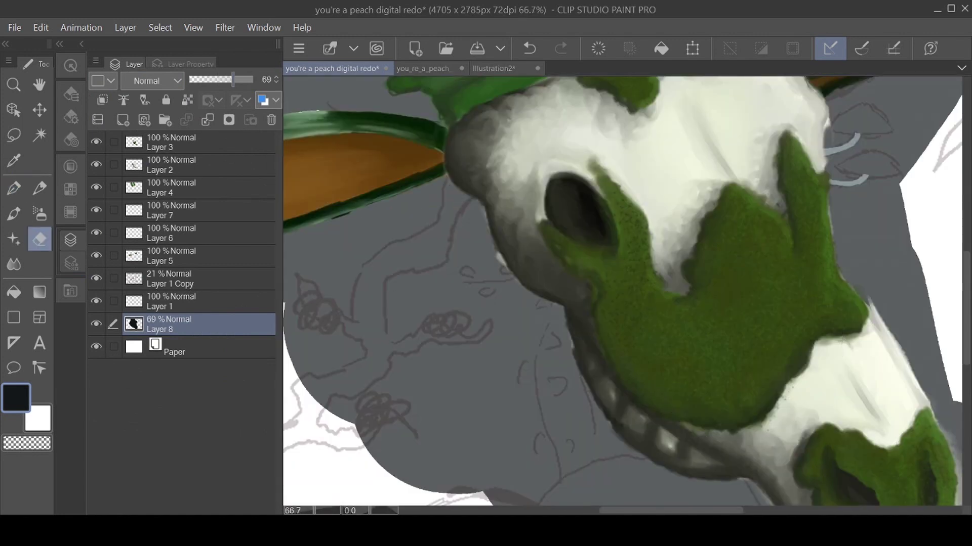
left_click(495, 255, "ctrl+shift")
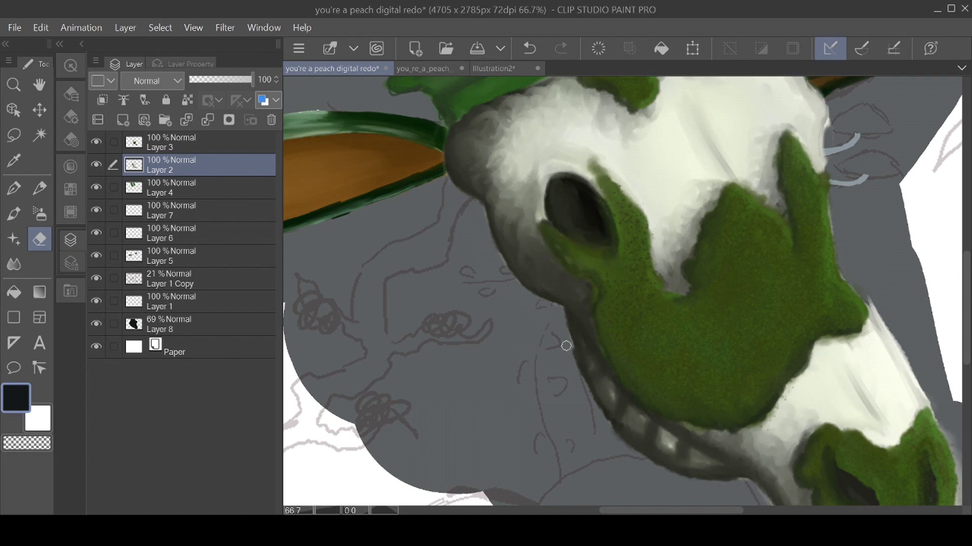
scroll(493, 297, "up", 2)
scroll(459, 243, "down", 3)
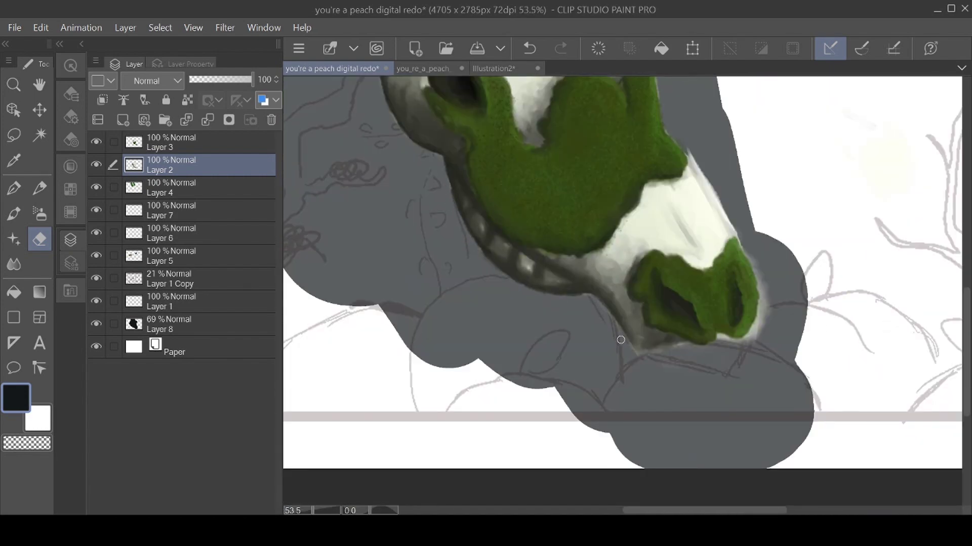
left_click_drag(680, 372, 535, 370)
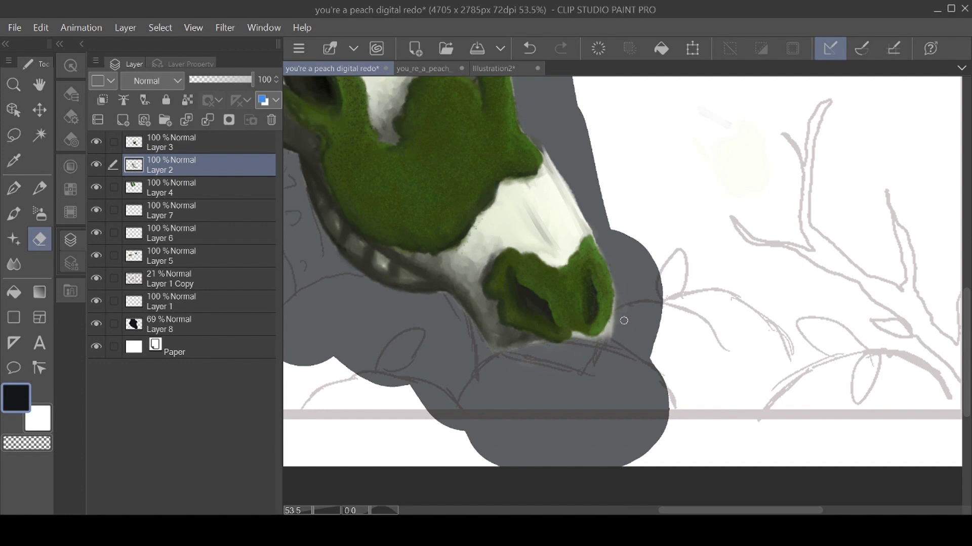
left_click_drag(557, 164, 551, 224)
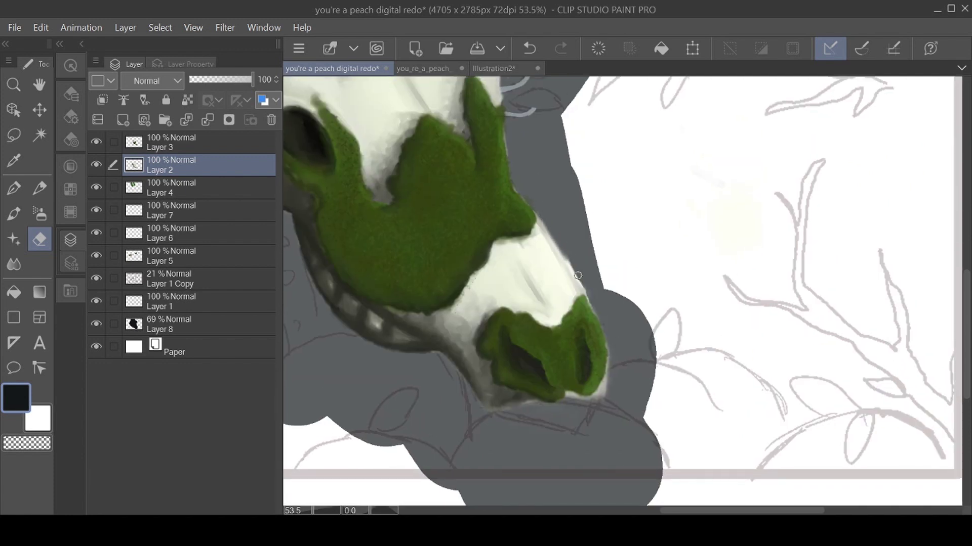
scroll(645, 353, "up", 5)
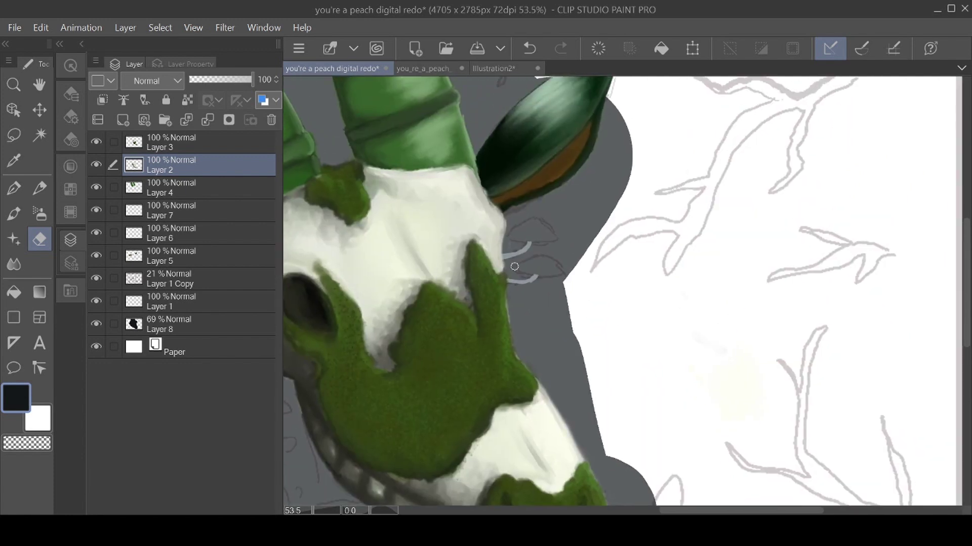
scroll(625, 344, "down", 4)
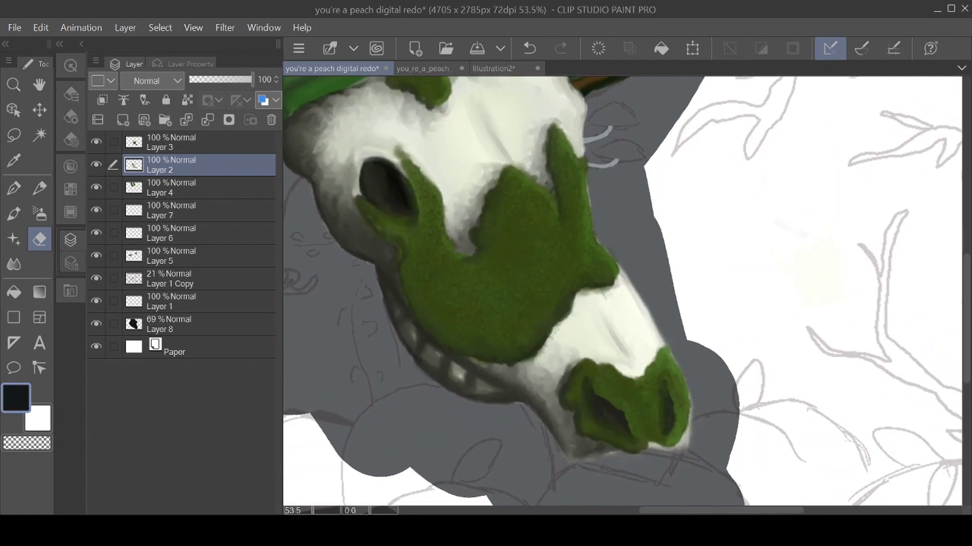
scroll(639, 453, "up", 4)
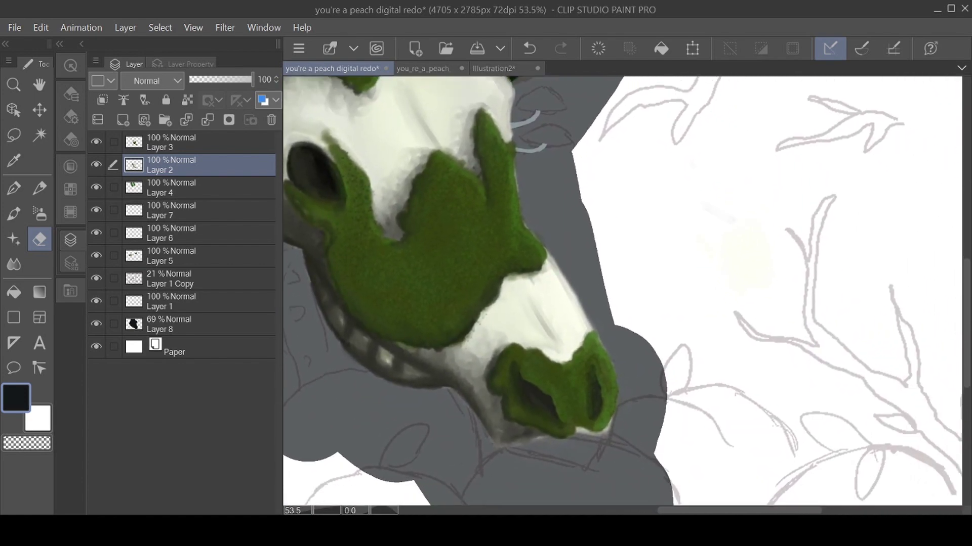
Select Layer 7 and set the Running color edge watercolor brush to density of paint 81 and brush density 47.
scroll(532, 216, "up", 3)
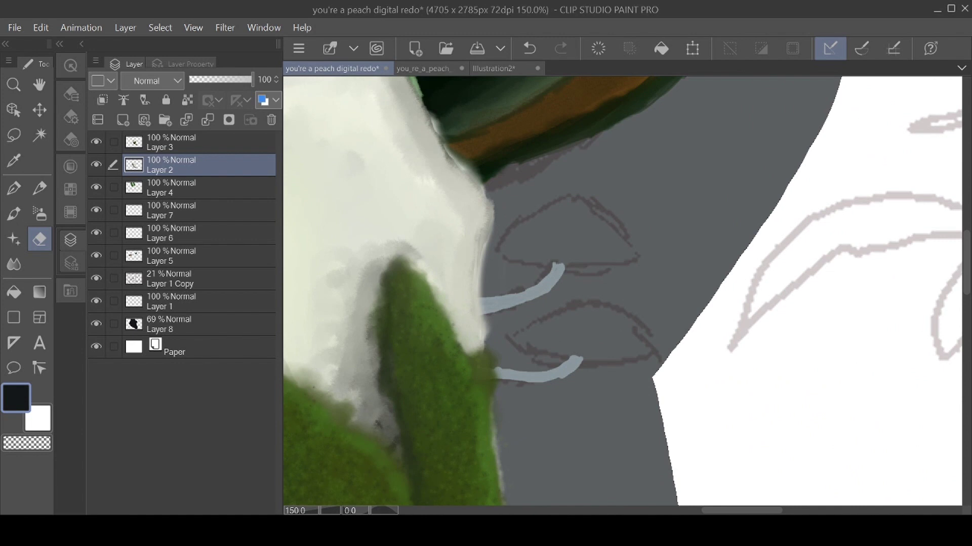
left_click(198, 232)
left_click(198, 210)
left_click(13, 213)
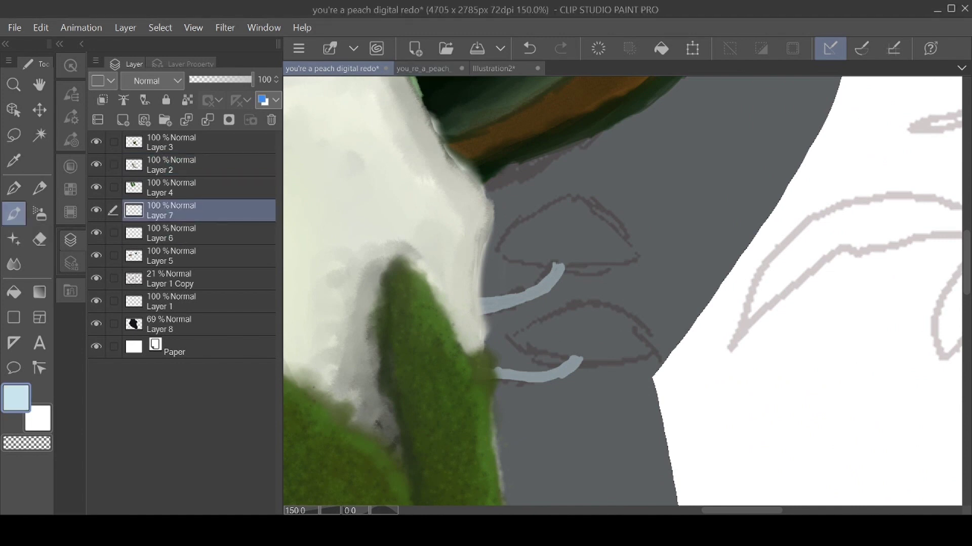
left_click(71, 93)
mouse_move(520, 235)
left_mouse_down()
mouse_move(516, 249)
mouse_move(547, 261)
mouse_move(625, 253)
mouse_move(514, 232)
mouse_move(560, 204)
mouse_move(627, 254)
mouse_move(572, 210)
mouse_move(508, 235)
left_mouse_up()
key("ctrl+z")
key("[")
left_click(199, 363)
left_click(163, 407)
Fill both sketched mushroom caps with flat pale blue using the Running color edge watercolor brush at size 28.9.
mouse_move(560, 203)
left_mouse_down()
mouse_move(501, 248)
mouse_move(570, 266)
mouse_move(593, 261)
left_mouse_up()
left_click(529, 48)
mouse_move(499, 247)
left_mouse_down()
mouse_move(570, 270)
mouse_move(639, 256)
mouse_move(521, 219)
mouse_move(570, 202)
mouse_move(595, 207)
mouse_move(638, 253)
left_mouse_up()
key("]")
mouse_move(559, 220)
left_mouse_down()
mouse_move(559, 236)
mouse_move(532, 222)
mouse_move(564, 258)
mouse_move(599, 227)
mouse_move(582, 210)
mouse_move(642, 208)
mouse_move(575, 202)
mouse_move(500, 248)
left_mouse_up()
key("ctrl+z")
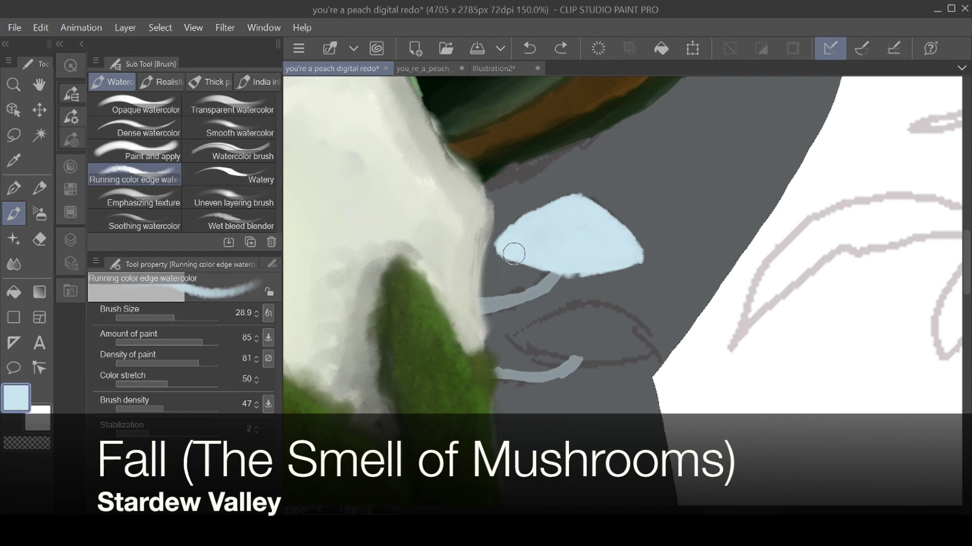
mouse_move(516, 338)
left_mouse_down()
mouse_move(580, 309)
mouse_move(570, 356)
mouse_move(628, 351)
mouse_move(605, 314)
mouse_move(633, 333)
mouse_move(545, 343)
mouse_move(636, 342)
mouse_move(573, 312)
mouse_move(586, 308)
mouse_move(519, 341)
mouse_move(623, 346)
left_mouse_up()
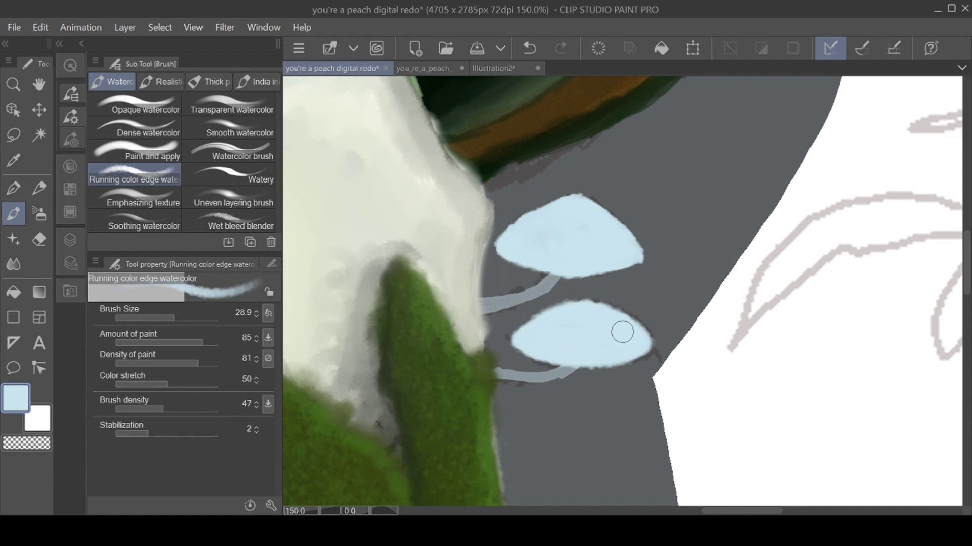
Glaze sky blue over the lower mushroom cap at size 16.8, amount of paint 62, density of paint 52, brush density 20.
key("bracketleft")
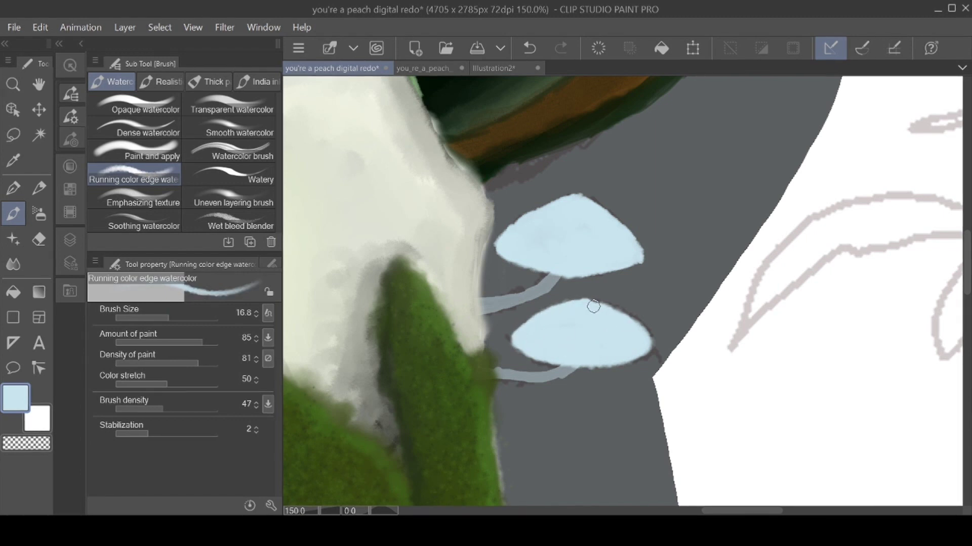
scroll(531, 172, "down", 2)
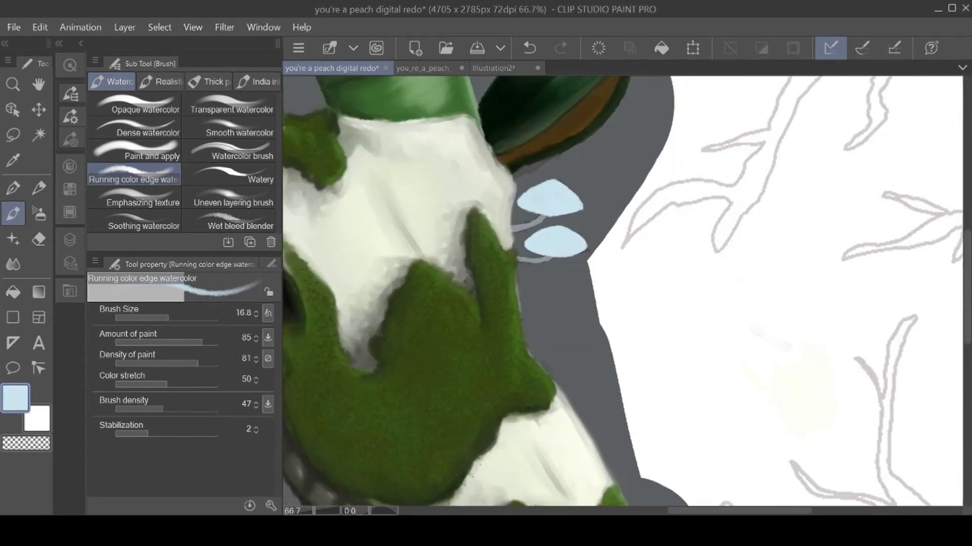
scroll(554, 230, "up", 5)
scroll(623, 291, "down", 1)
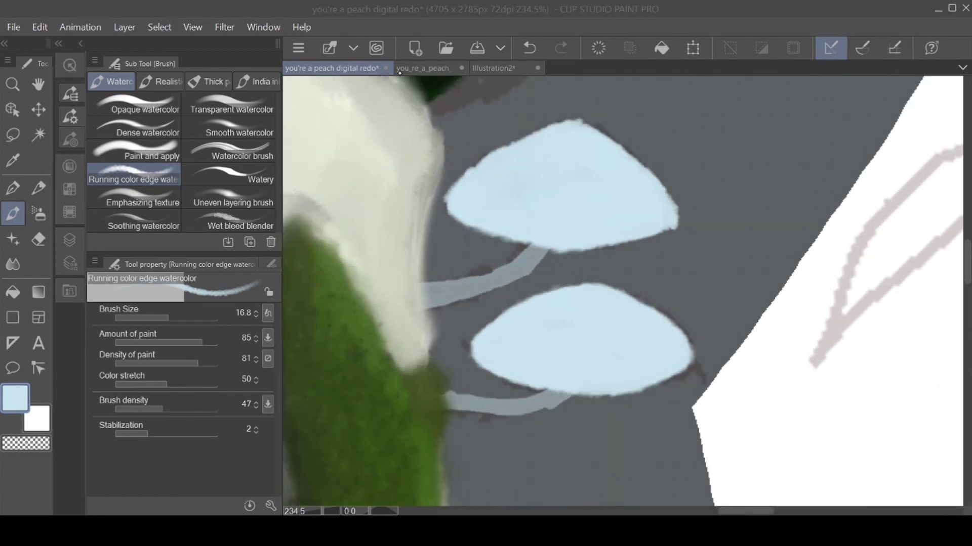
key("Return")
left_click(168, 363)
left_click(135, 409)
left_click_drag(559, 296, 501, 329)
mouse_move(501, 329)
left_mouse_down()
mouse_move(521, 330)
mouse_move(592, 290)
mouse_move(661, 327)
mouse_move(593, 304)
mouse_move(628, 267)
mouse_move(524, 355)
mouse_move(569, 345)
mouse_move(621, 310)
mouse_move(607, 373)
mouse_move(493, 330)
left_mouse_up()
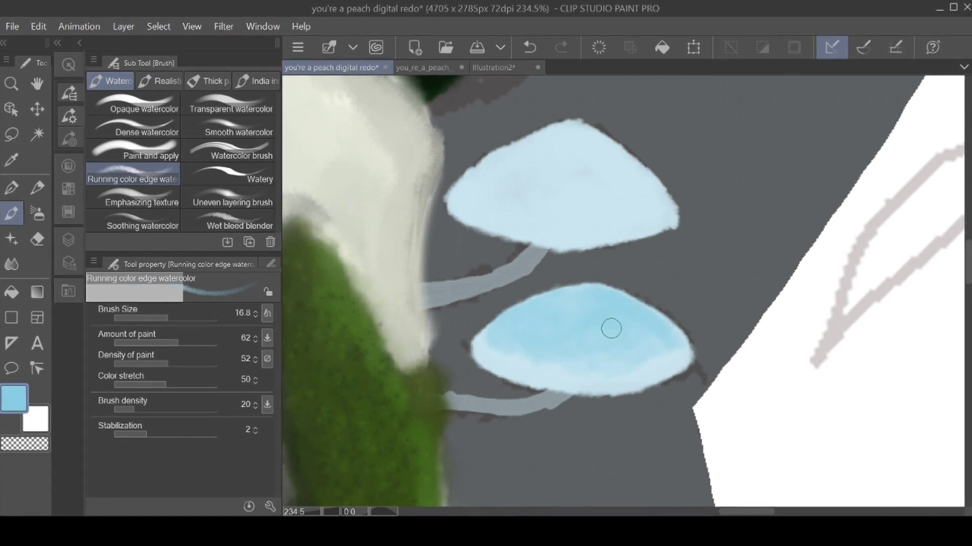
Paint a deeper blue crown on the lower mushroom cap and smooth the shading with the Wet bleed blender.
mouse_move(579, 310)
left_mouse_down()
mouse_move(551, 294)
mouse_move(589, 292)
mouse_move(569, 310)
mouse_move(595, 311)
left_mouse_up()
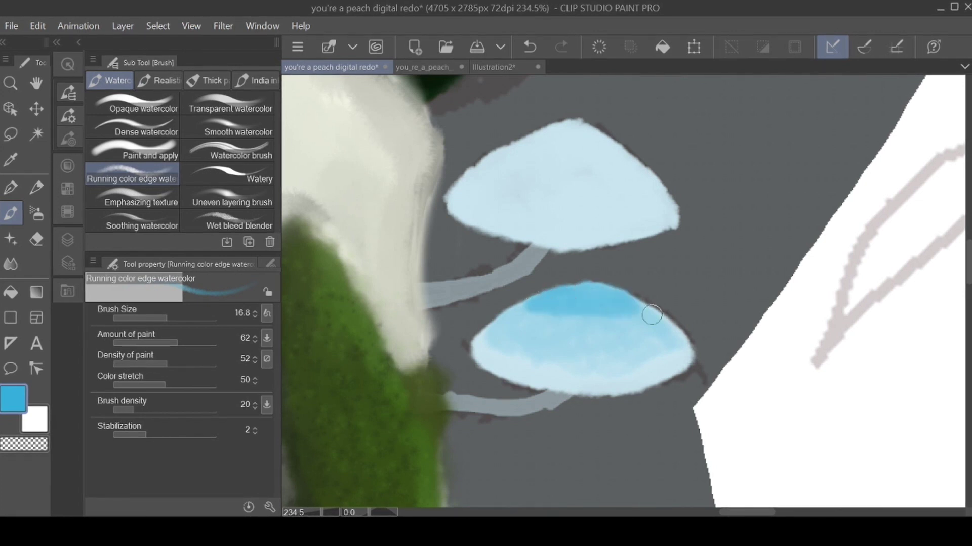
left_click(227, 220)
mouse_move(535, 319)
left_mouse_down()
mouse_move(609, 328)
mouse_move(536, 355)
left_mouse_up()
Set the Running color edge watercolor brush to size 10.8, amount of paint 74, density of paint 74 and brush density 47.
scroll(522, 213, "down", 4)
scroll(557, 279, "up", 5)
left_click(9, 188)
left_click(10, 213)
left_click(130, 173)
left_click(170, 317)
left_click(188, 343)
left_click(189, 365)
left_click(160, 410)
key("bracketleft")
Strengthen the lower cap's blue crown and dab small blue spots beneath it.
mouse_move(531, 197)
left_mouse_down()
mouse_move(567, 192)
mouse_move(521, 215)
mouse_move(488, 210)
mouse_move(585, 199)
left_mouse_up()
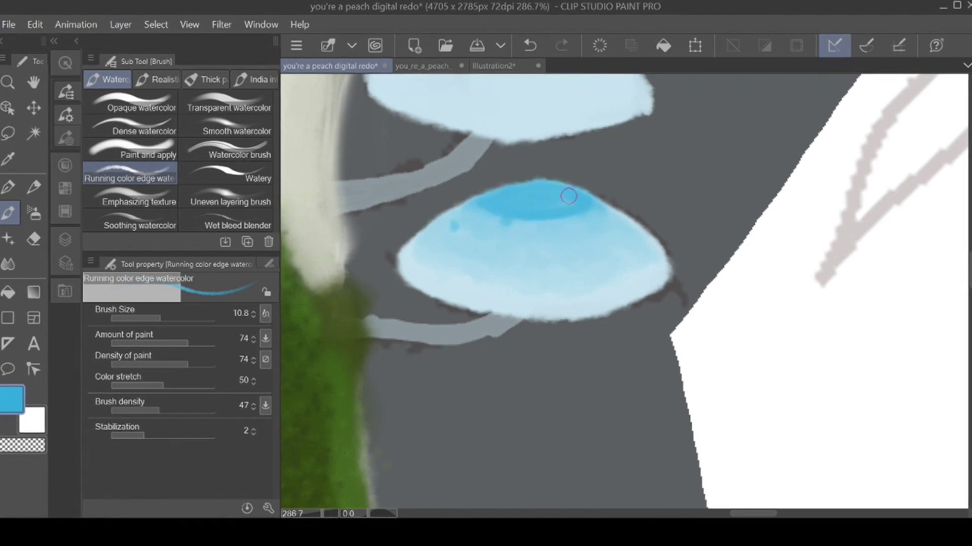
left_click(588, 229)
left_click(553, 247)
left_click(602, 215)
left_click(626, 236)
left_click(594, 260)
left_click(559, 233)
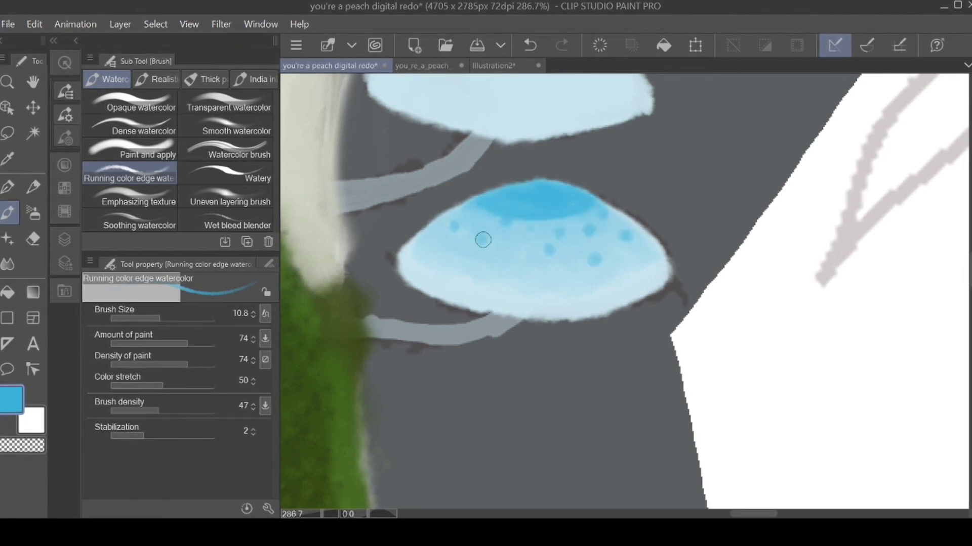
Soften the edge of the lower cap's blue crown with the Wet bleed blender at size 6.6.
left_click(225, 220)
left_click_drag(498, 213, 569, 220)
key("ctrl+z")
key("bracketleft")
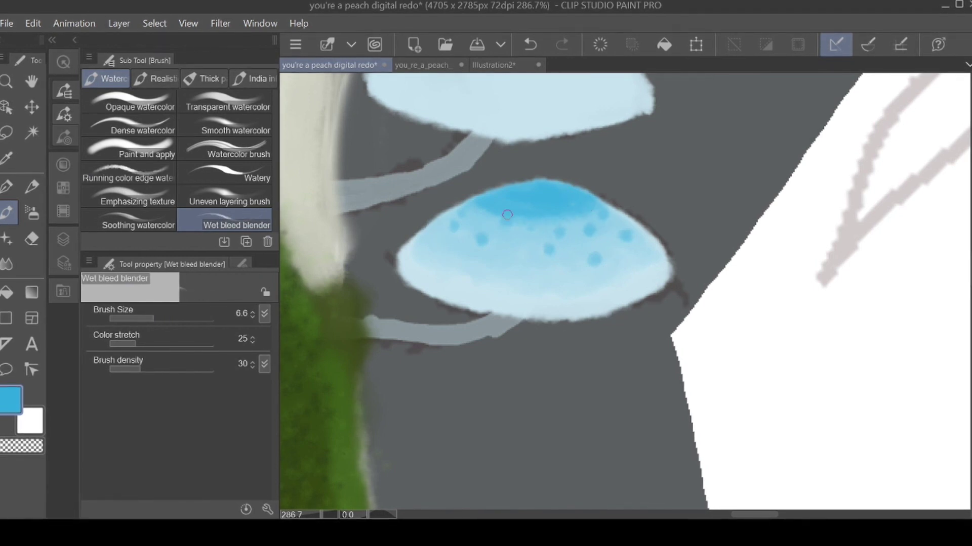
Speckle the lower cap with fine blue droplets using a reduced Running color spray airbrush.
scroll(622, 356, "down", 5)
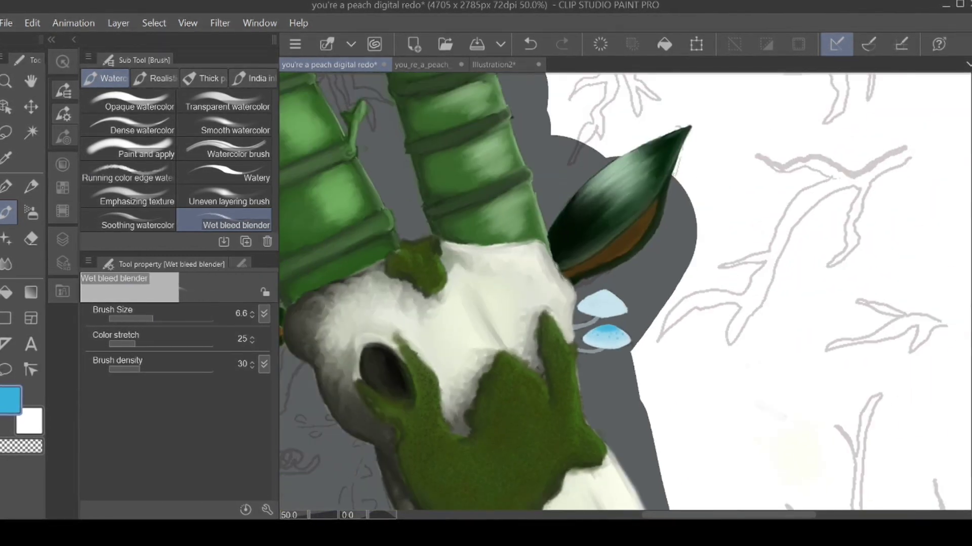
scroll(615, 342, "up", 5)
scroll(620, 349, "down", 2)
key("b")
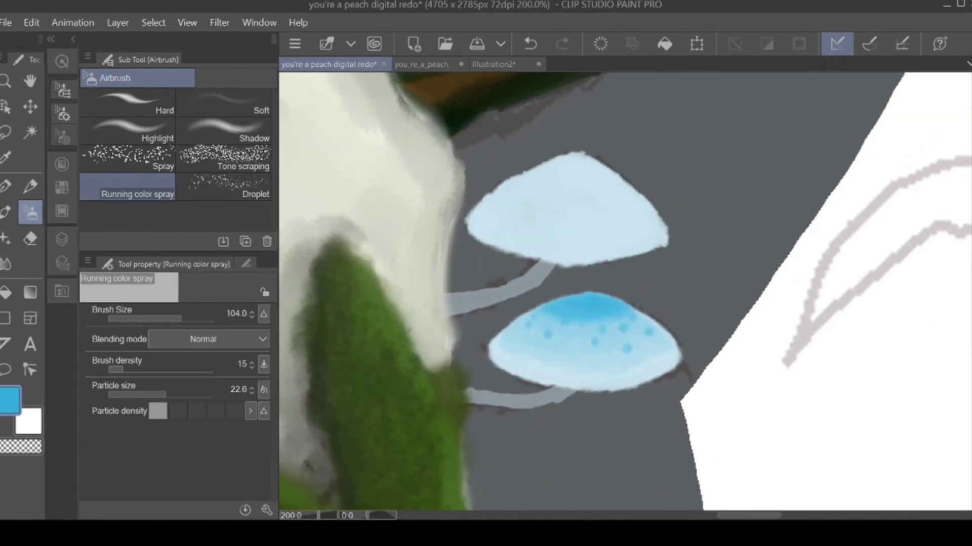
key("bracketleft")
key("bracketleft")
key("bracketleft")
key("bracketleft")
key("bracketleft")
key("ctrl+bracketright")
key("ctrl+bracketright")
key("ctrl+bracketright")
left_click_drag(595, 334, 625, 326)
Clean the outline of the lower mushroom cap with the Soft eraser at size 7.6.
key("e")
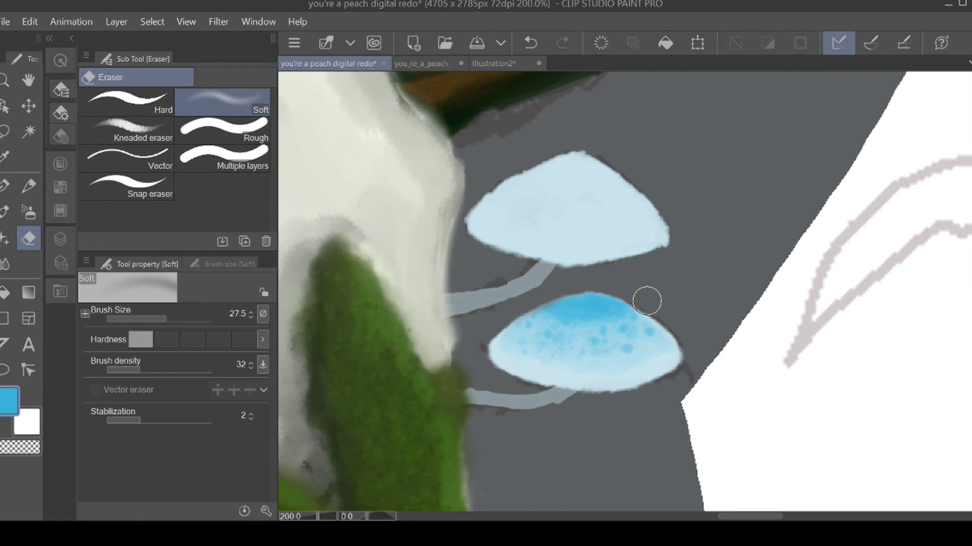
scroll(647, 301, "down", 3)
scroll(647, 301, "up", 1)
scroll(521, 320, "up", 3)
key("ctrl+z")
key("bracketleft")
key("bracketleft")
key("bracketleft")
key("bracketleft")
key("bracketleft")
left_click_drag(537, 193, 501, 201)
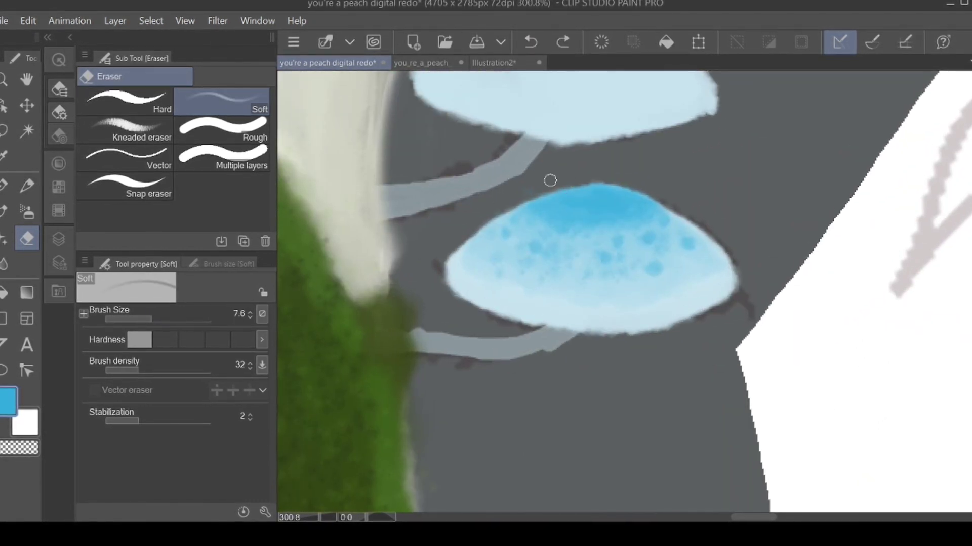
Cover most of the upper cap with light blue sampled from the lower cap, then soften its lower border with the Wet bleed blender.
left_click_drag(461, 227, 421, 342)
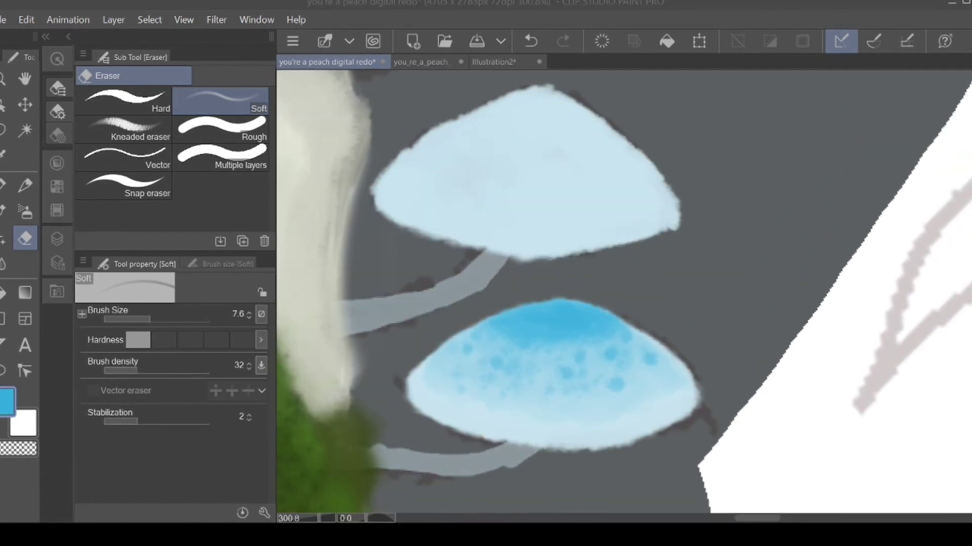
left_click(456, 369, "alt")
left_click_drag(506, 227, 506, 295)
key("b")
mouse_move(450, 194)
left_mouse_down()
mouse_move(413, 217)
mouse_move(506, 167)
mouse_move(542, 160)
mouse_move(607, 189)
mouse_move(659, 244)
left_mouse_up()
mouse_move(399, 236)
left_mouse_down()
mouse_move(434, 256)
mouse_move(588, 263)
mouse_move(642, 230)
left_mouse_up()
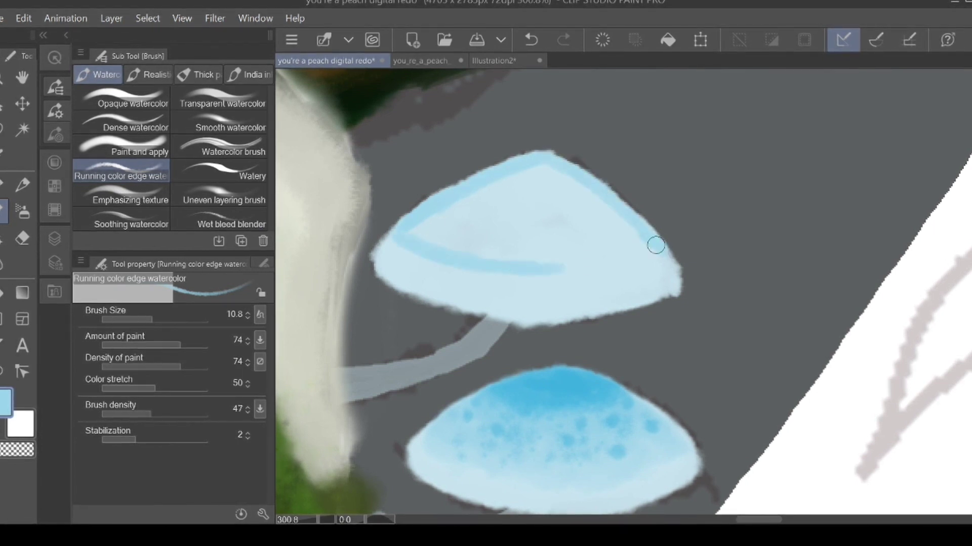
key("]")
mouse_move(514, 202)
left_mouse_down()
mouse_move(508, 225)
mouse_move(546, 199)
mouse_move(549, 177)
mouse_move(409, 234)
mouse_move(521, 251)
mouse_move(588, 198)
mouse_move(637, 238)
mouse_move(598, 227)
mouse_move(521, 230)
mouse_move(497, 194)
mouse_move(513, 228)
left_mouse_up()
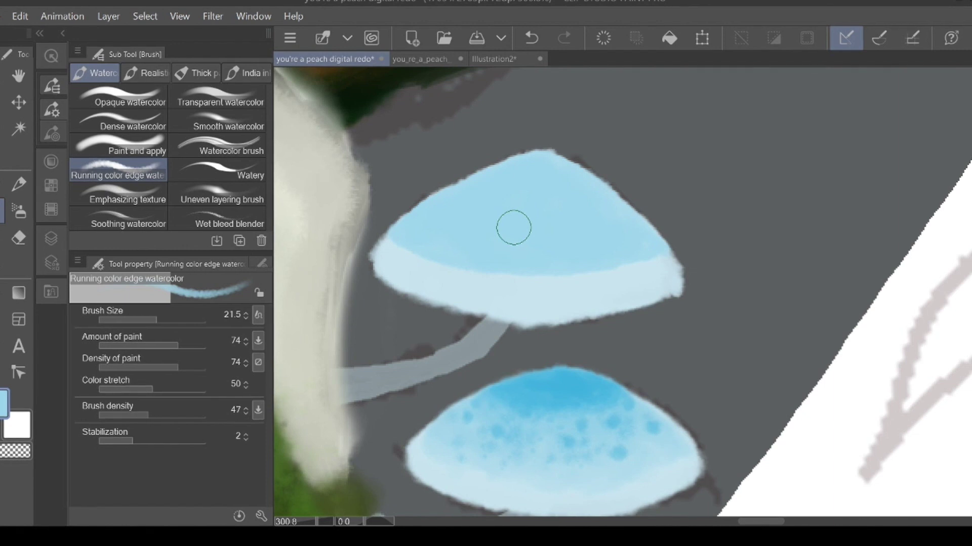
left_click(216, 218)
left_click(149, 320)
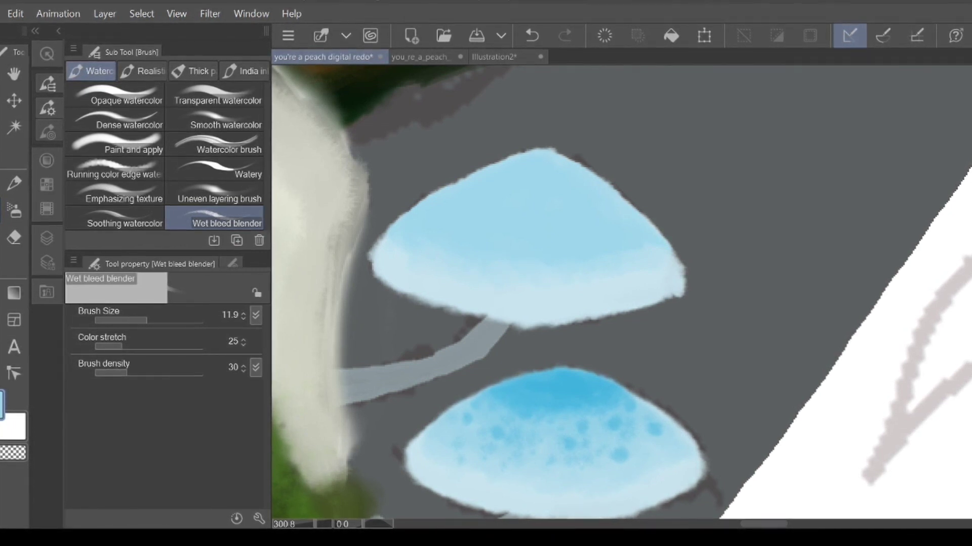
Paint a deeper blue crown on the upper cap at size 11.3 and feather its edge with the Wet bleed blender.
left_click(114, 168)
mouse_move(533, 167)
left_mouse_down()
mouse_move(485, 167)
mouse_move(559, 158)
mouse_move(538, 153)
mouse_move(589, 167)
mouse_move(506, 175)
mouse_move(568, 139)
left_mouse_up()
mouse_move(547, 173)
left_mouse_down()
mouse_move(524, 191)
mouse_move(564, 186)
mouse_move(504, 162)
left_mouse_up()
mouse_move(590, 180)
left_mouse_down()
mouse_move(531, 193)
mouse_move(618, 192)
left_mouse_up()
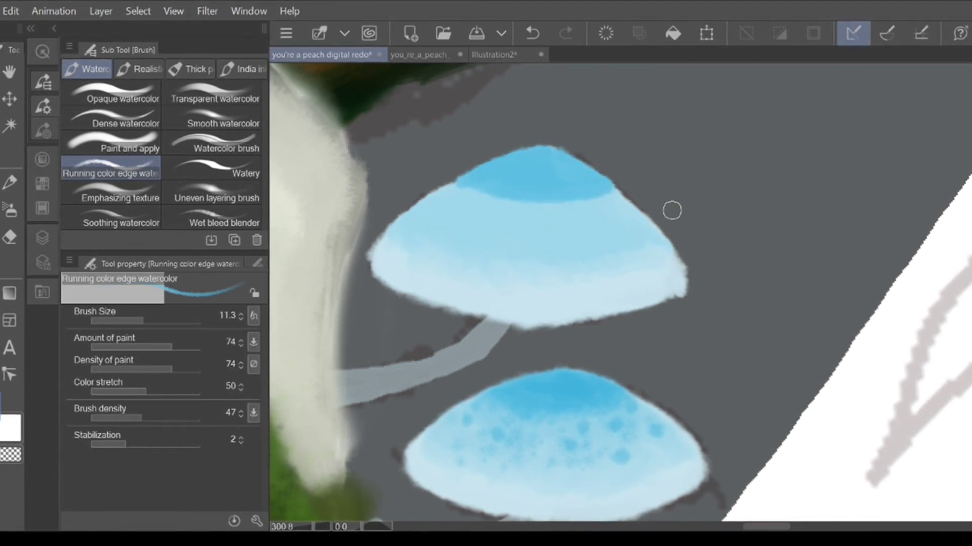
left_click(211, 217)
left_click_drag(546, 208, 497, 191)
Darken the peak of the upper cap's crown with more blue and blend it using the Wet bleed blender at size 11.9.
key("p")
key("b")
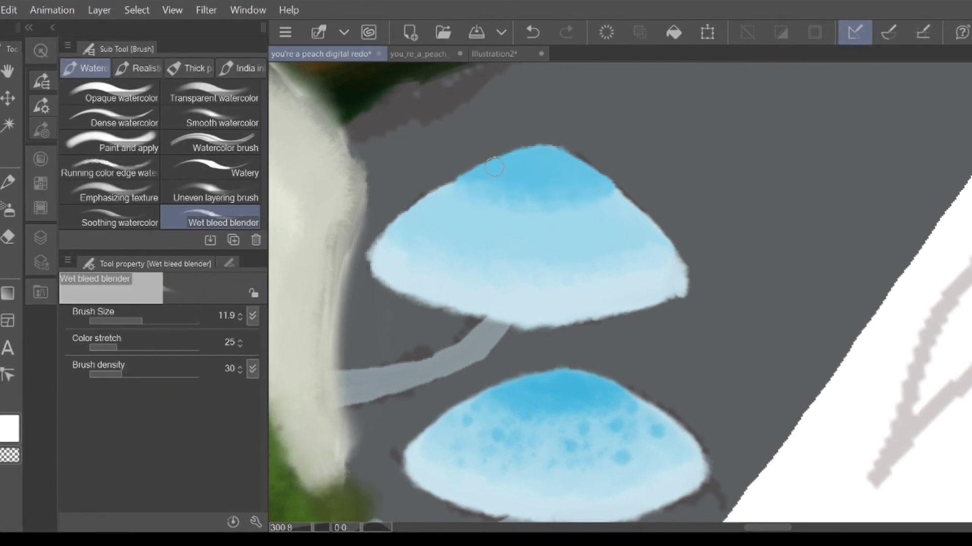
left_click(83, 162)
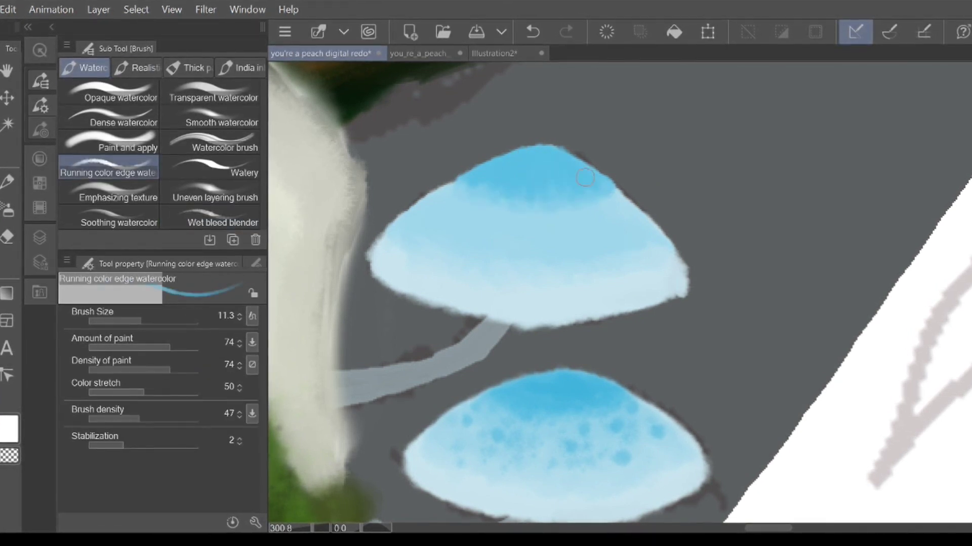
key("period")
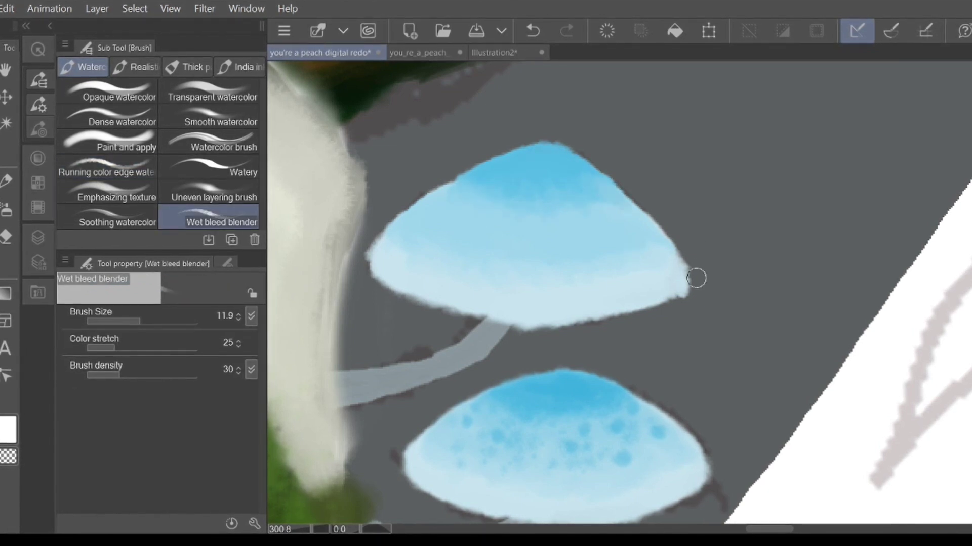
Dab blue spots across the upper mushroom cap with the Running color edge watercolor brush at size 11.3.
left_click(63, 161)
left_click(488, 221)
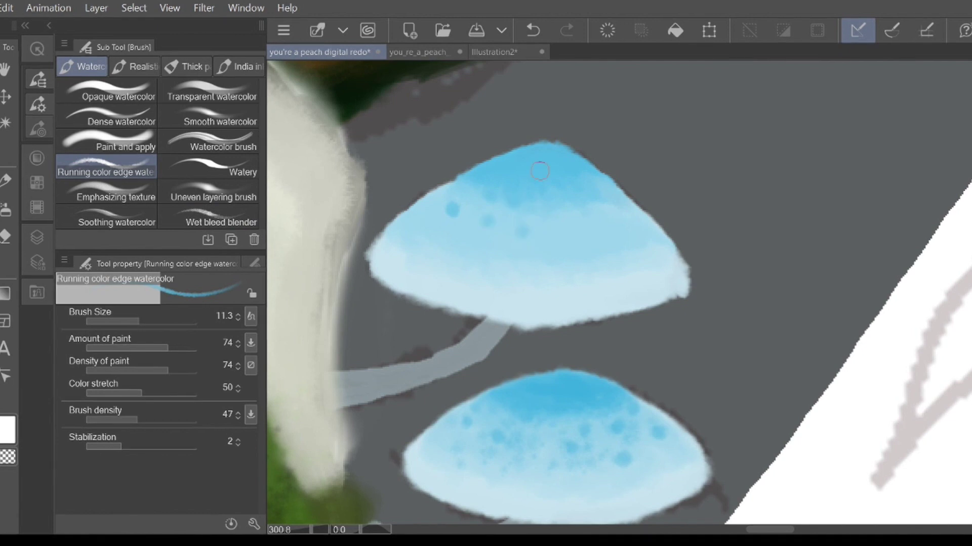
left_click(607, 222)
left_click(569, 245)
left_click(535, 279)
left_click(420, 232)
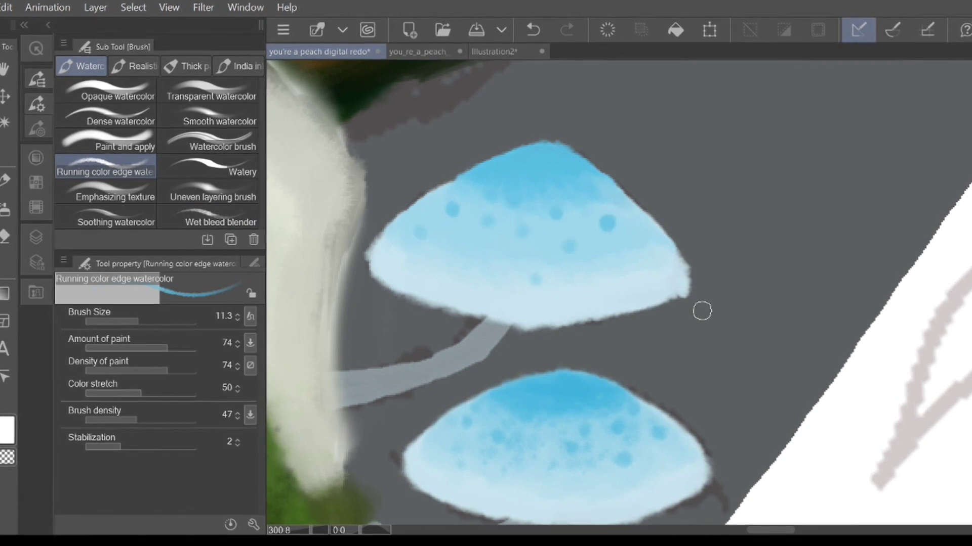
Scatter fine blue speckles between the larger spots on the upper cap with the airbrush.
left_click(6, 209)
left_click_drag(548, 240, 434, 214)
key("e")
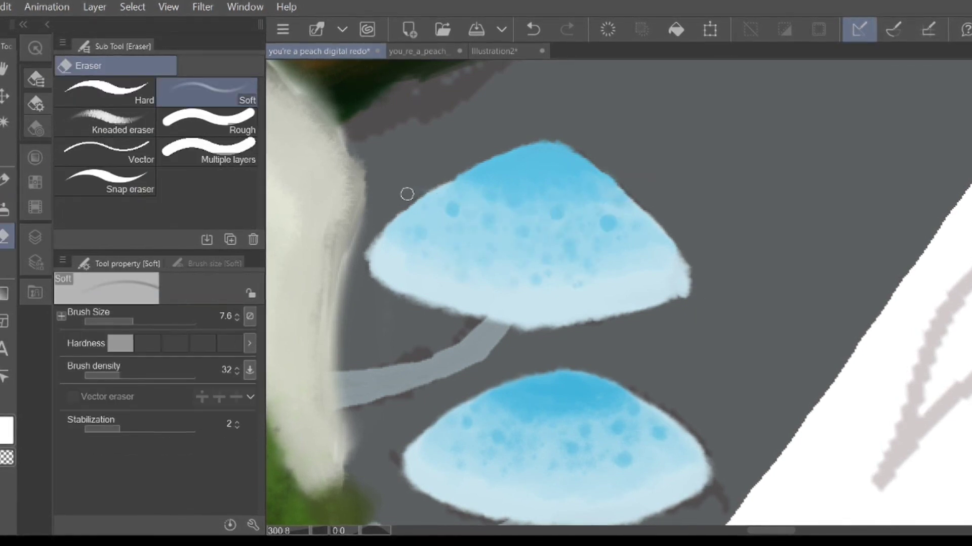
key("ctrl+minus")
key("ctrl+minus")
key("ctrl+minus")
key("ctrl+minus")
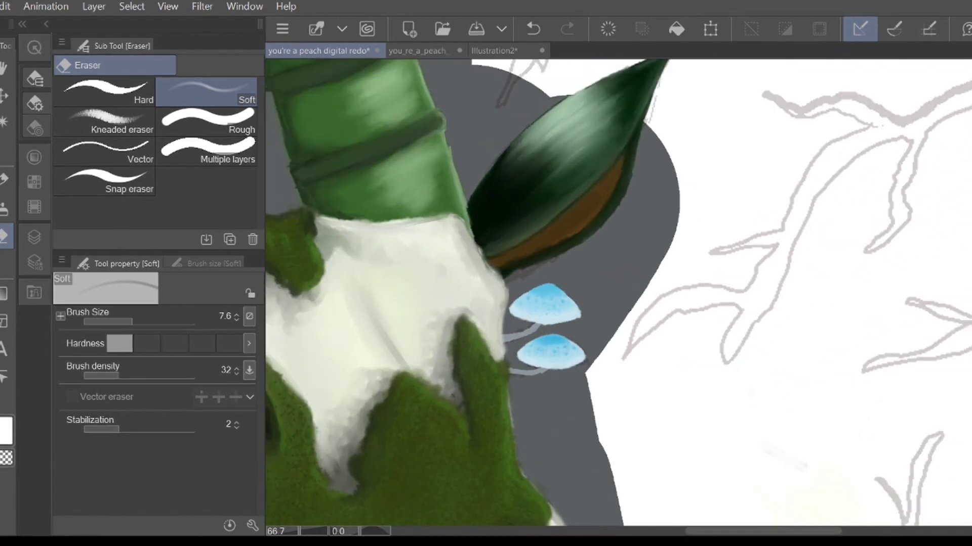
Shade the upper mushroom's stalk on Layer 6 with darker blue using the Running color edge watercolor brush at size 8.4.
left_click(33, 237)
scroll(610, 287, "up", 4)
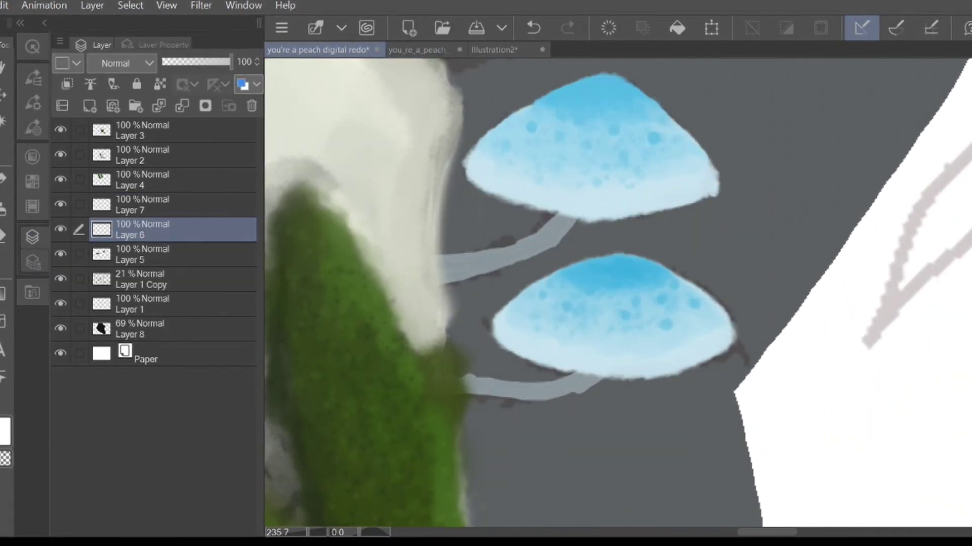
left_click(33, 78)
left_click_drag(445, 261, 544, 229)
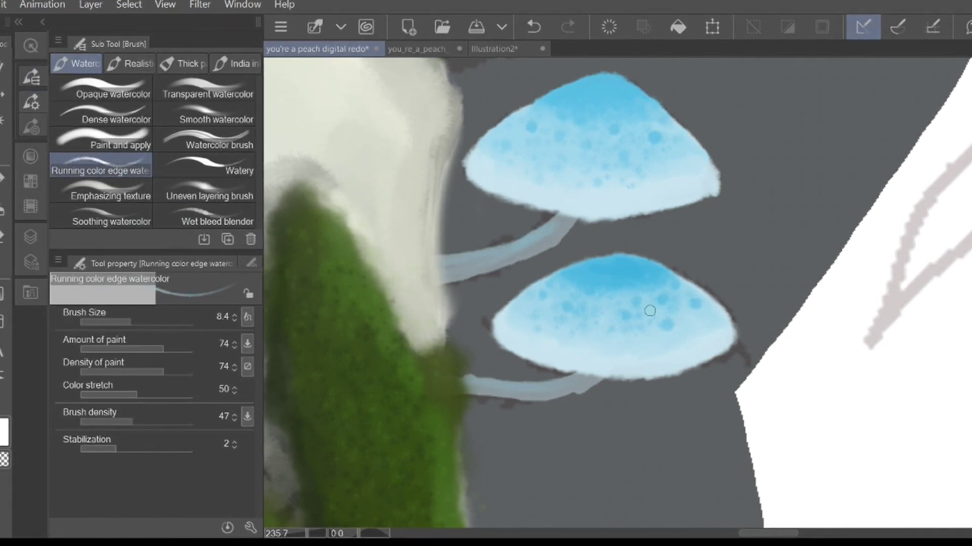
left_click_drag(569, 219, 503, 253)
mouse_move(552, 232)
left_mouse_down()
mouse_move(526, 256)
mouse_move(455, 278)
left_mouse_up()
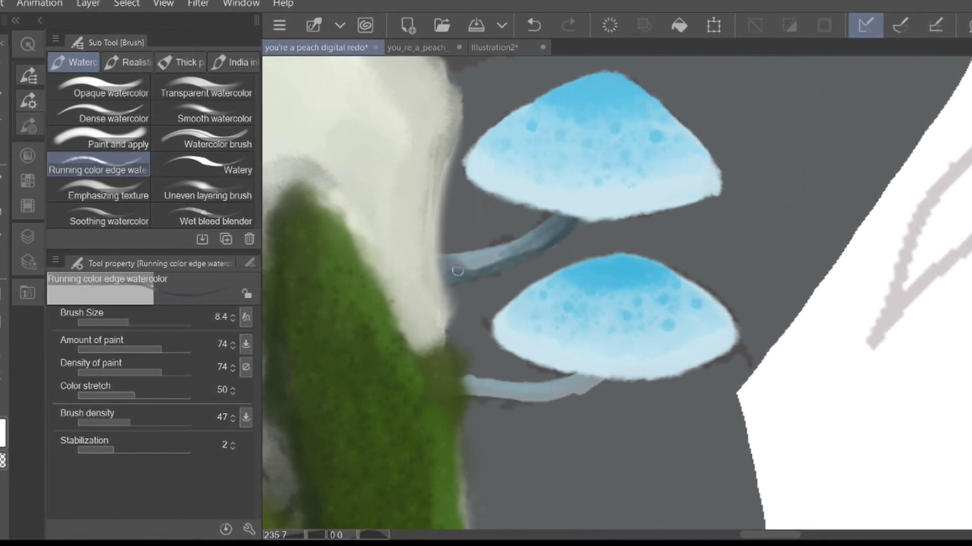
left_click_drag(533, 252, 446, 275)
Shade the lower mushroom's stalk in dark blue, deepest beneath the cap, with the same brush at size 8.4.
mouse_move(597, 378)
left_mouse_down()
mouse_move(579, 373)
mouse_move(557, 397)
mouse_move(534, 402)
left_mouse_up()
left_click_drag(604, 381, 587, 377)
left_click_drag(455, 394, 554, 399)
scroll(551, 397, "up", 3)
mouse_move(513, 335)
left_mouse_down()
mouse_move(634, 305)
mouse_move(506, 312)
mouse_move(571, 320)
mouse_move(590, 300)
mouse_move(515, 330)
mouse_move(490, 325)
left_mouse_up()
scroll(490, 326, "down", 3)
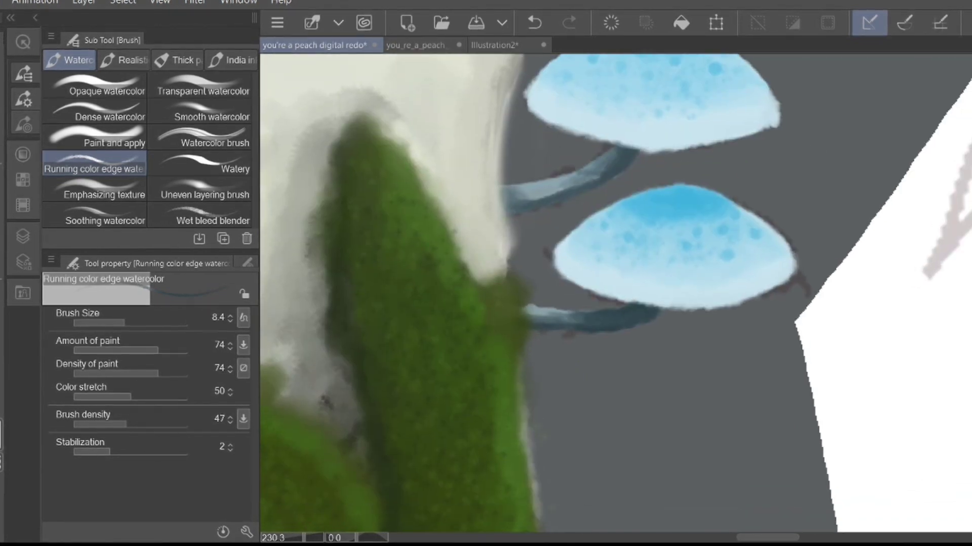
Smooth the shading on both mushroom stalks with the Wet bleed blender at size 9.8.
left_click(212, 219)
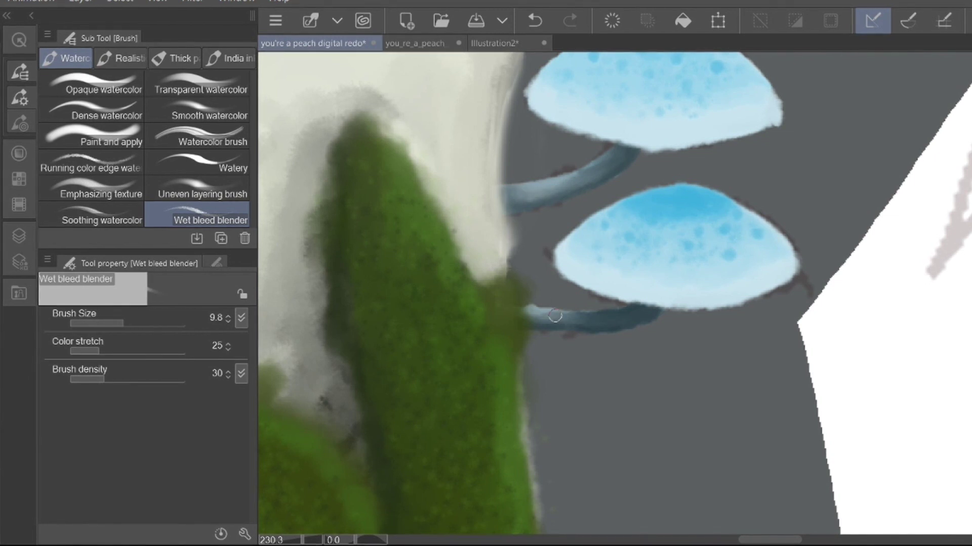
left_click_drag(718, 299, 641, 400)
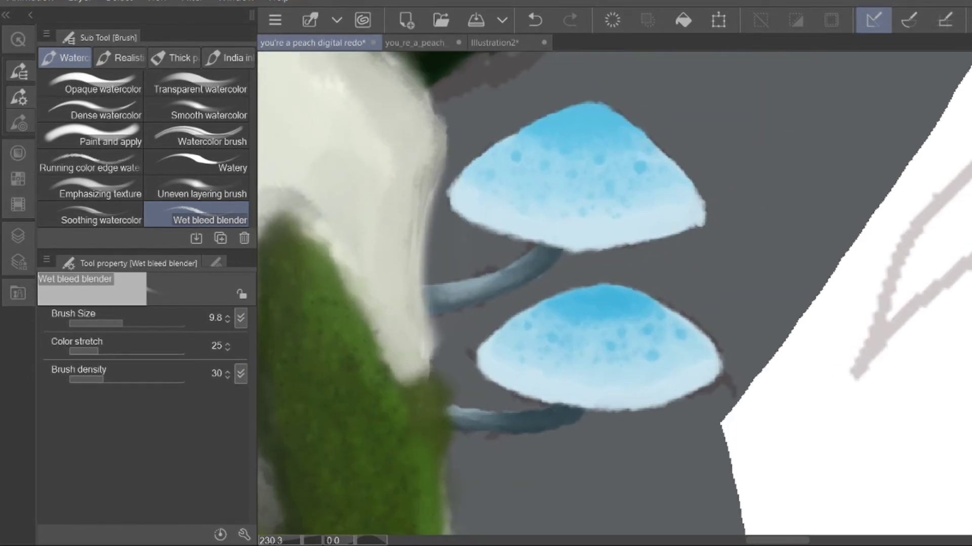
scroll(605, 318, "down", 5)
scroll(605, 310, "up", 5)
left_click_drag(604, 314, 597, 225)
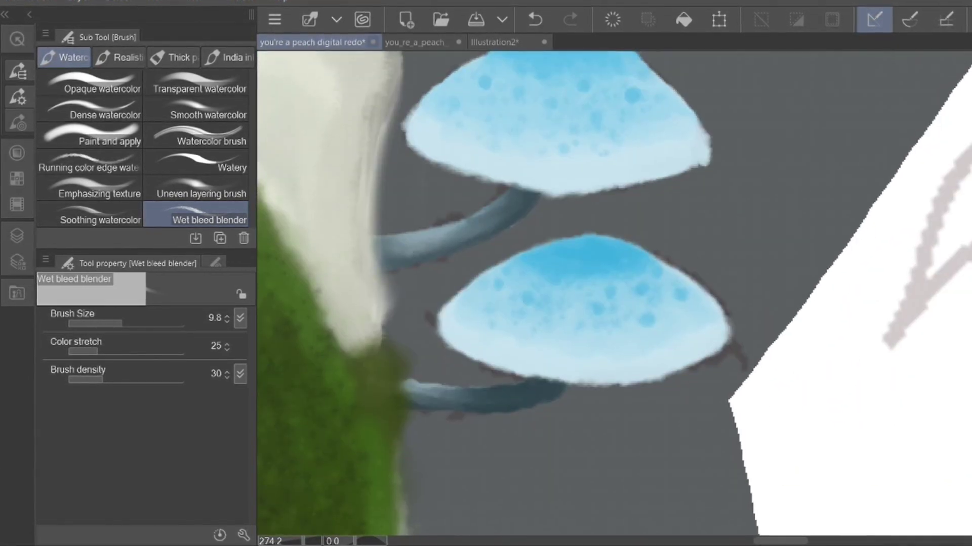
Paint a lighter blue rim along the underside of both stalks with the Running color edge watercolor brush, refining it at size 3.5.
scroll(463, 215, "up", 3)
left_click(88, 161)
left_click_drag(393, 220, 509, 344)
left_click_drag(566, 274, 523, 369)
left_click_drag(577, 260, 561, 345)
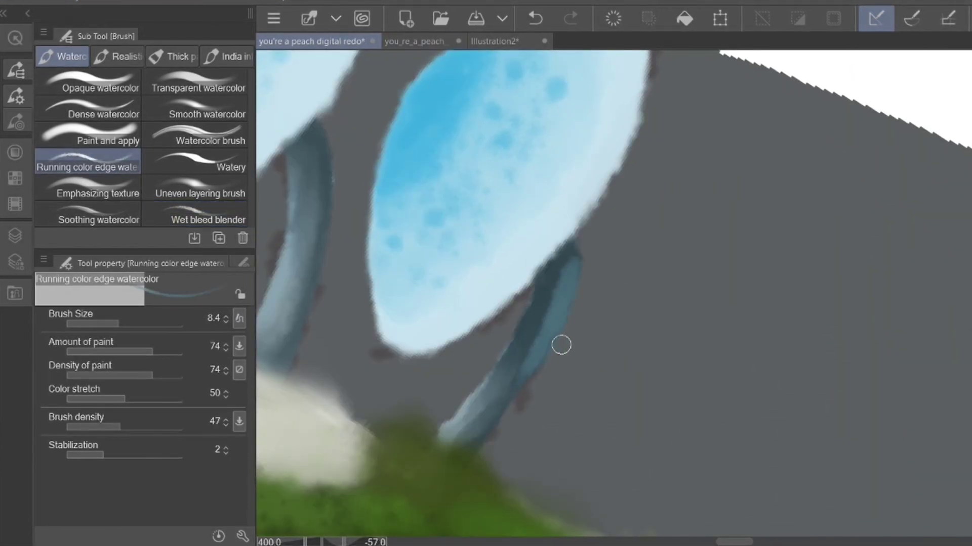
left_click_drag(577, 256, 473, 449)
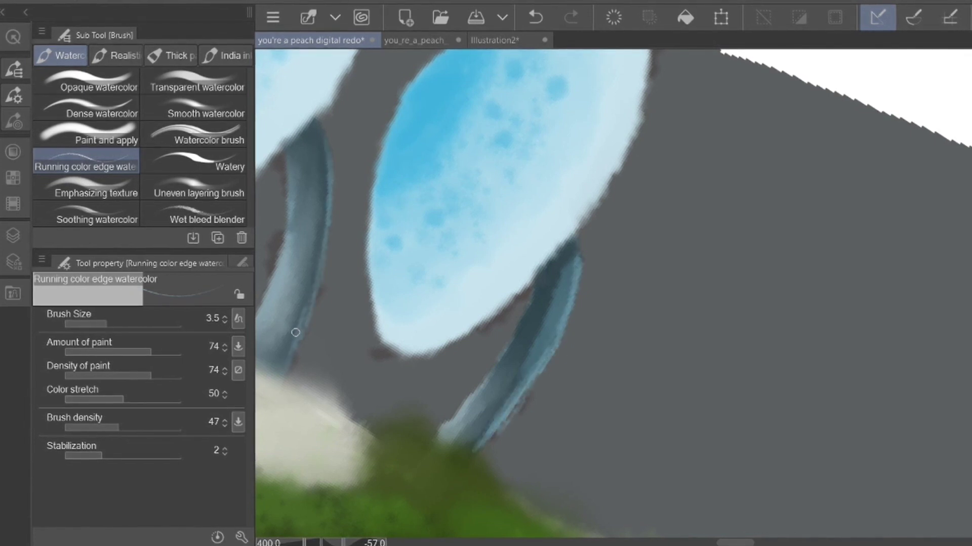
Soften the lighter rims on the stalks with the Wet bleed blender at size 9.8.
scroll(425, 206, "down", 4)
left_click(193, 214)
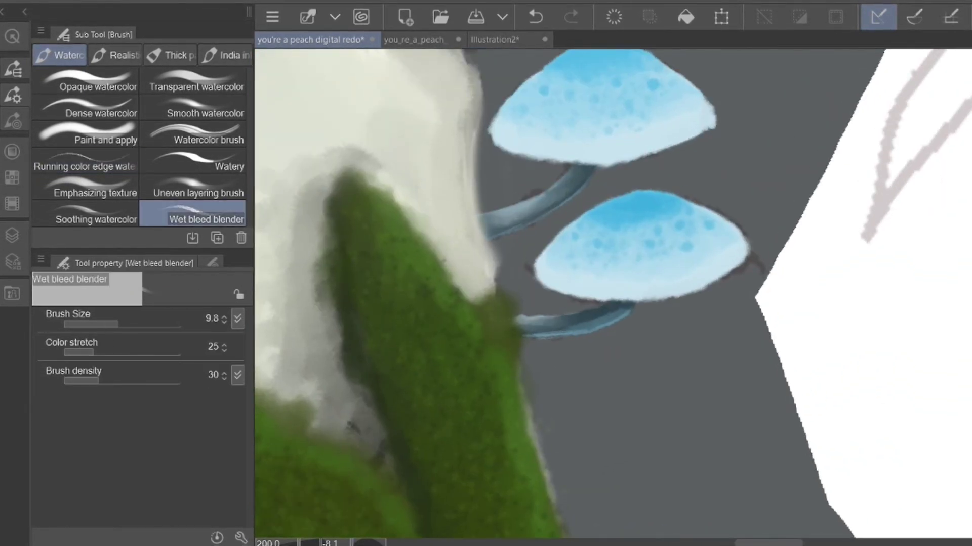
scroll(624, 306, "up", 6)
mouse_move(643, 230)
left_mouse_down()
mouse_move(460, 283)
mouse_move(635, 241)
mouse_move(530, 298)
mouse_move(629, 247)
mouse_move(480, 309)
mouse_move(281, 322)
mouse_move(526, 293)
left_mouse_up()
scroll(666, 236, "down", 8)
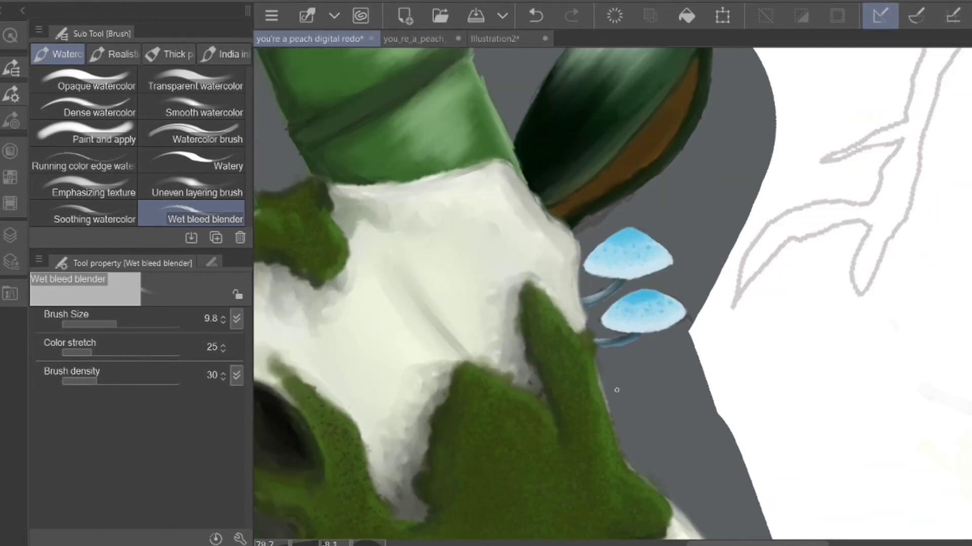
scroll(666, 237, "up", 2)
scroll(757, 225, "down", 3)
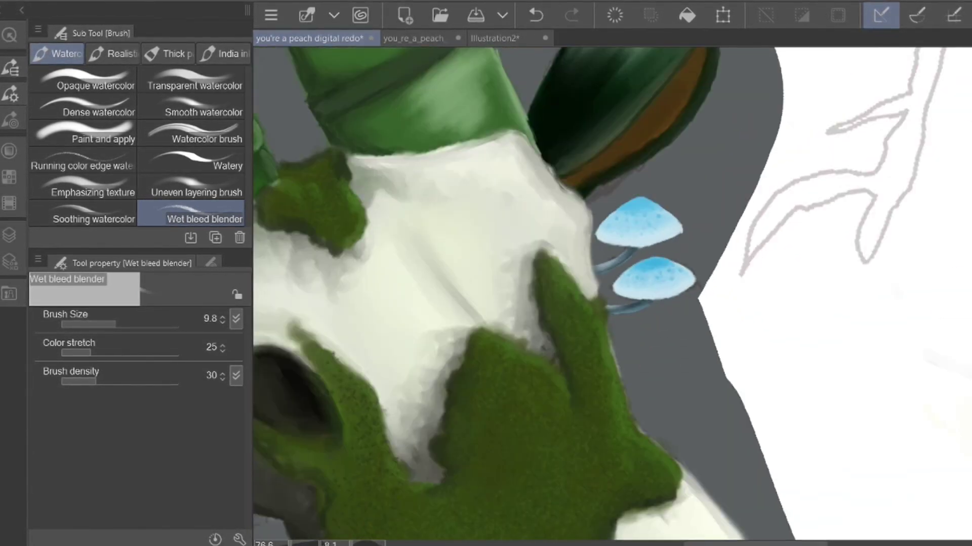
Try a blue glow over both mushrooms with the Soft airbrush at size 162.1.
scroll(673, 268, "up", 2)
key("b")
left_click(190, 81)
left_click_drag(643, 294, 701, 293)
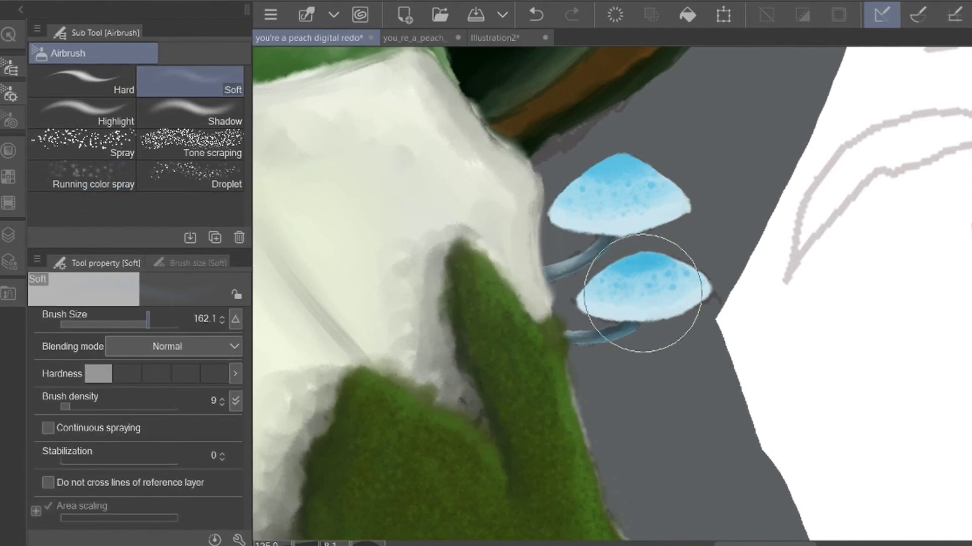
left_click_drag(660, 158, 601, 156)
left_click_drag(664, 249, 599, 251)
left_click(535, 15)
left_click(535, 14)
Add a new layer above Layer 7 and spray a soft blue glow around the mushroom caps on it.
left_click(7, 235)
left_click(122, 201)
left_click(67, 97)
mouse_move(653, 193)
left_mouse_down()
mouse_move(594, 146)
mouse_move(640, 258)
mouse_move(715, 252)
mouse_move(710, 291)
left_mouse_up()
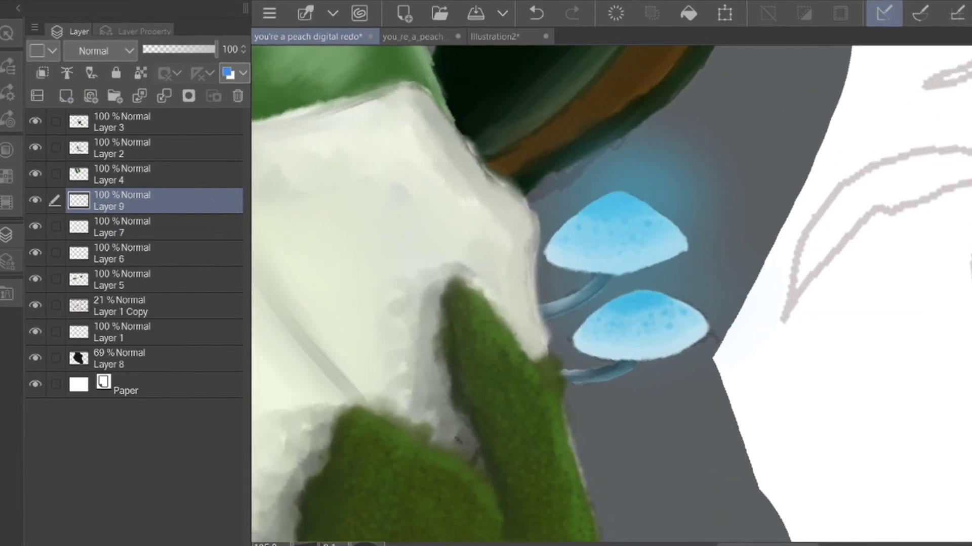
Add a new layer above Layer 2 and paint a bright blue rim along the skull's edge beside the mushrooms with the Watercolor brush at size 20.5.
left_click(122, 148)
left_click(66, 95)
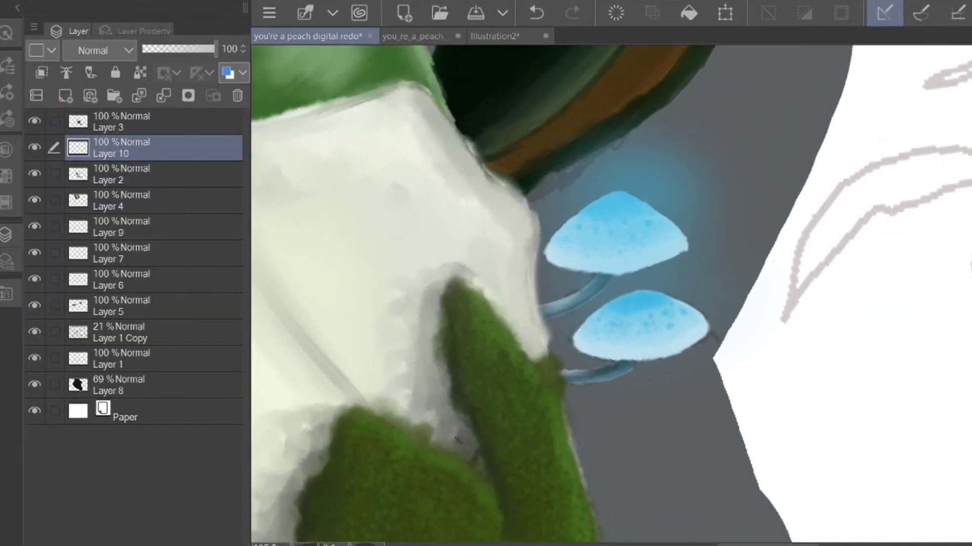
left_click(7, 66)
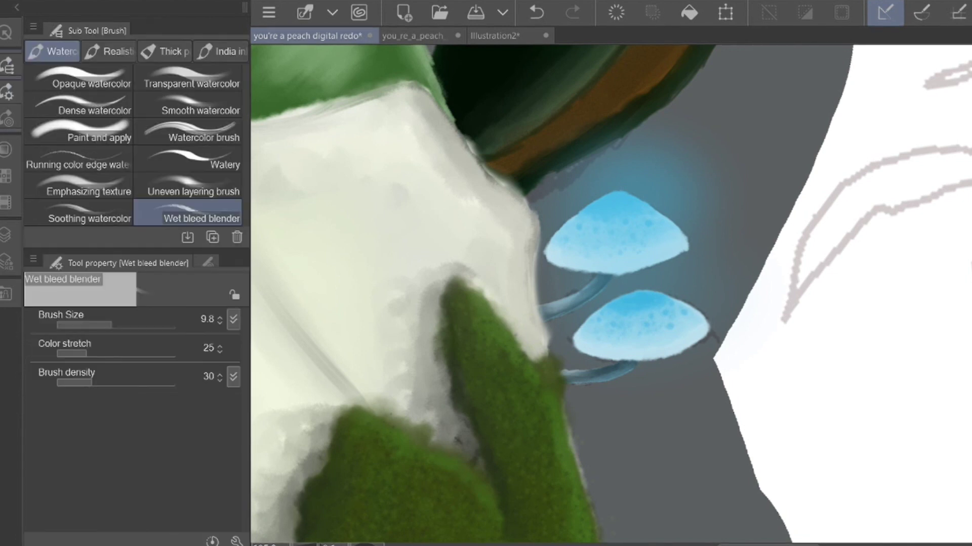
left_click(78, 159)
left_click(188, 131)
left_click_drag(454, 140, 495, 186)
left_click_drag(442, 124, 529, 212)
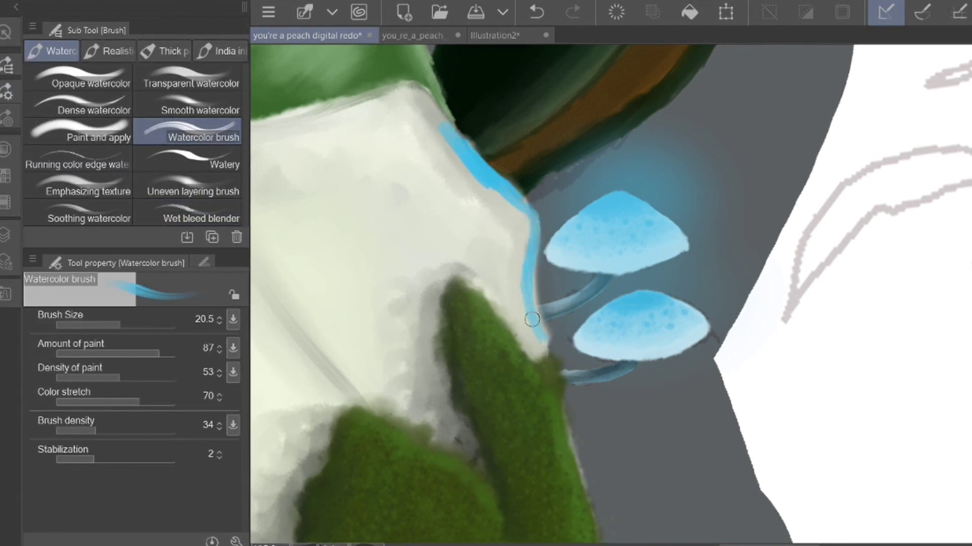
mouse_move(522, 190)
left_mouse_down()
mouse_move(681, 82)
mouse_move(535, 240)
left_mouse_up()
Try a thick blue rim along the leaf ear's lower edge.
mouse_move(606, 156)
left_mouse_down()
mouse_move(429, 291)
mouse_move(610, 155)
left_mouse_up()
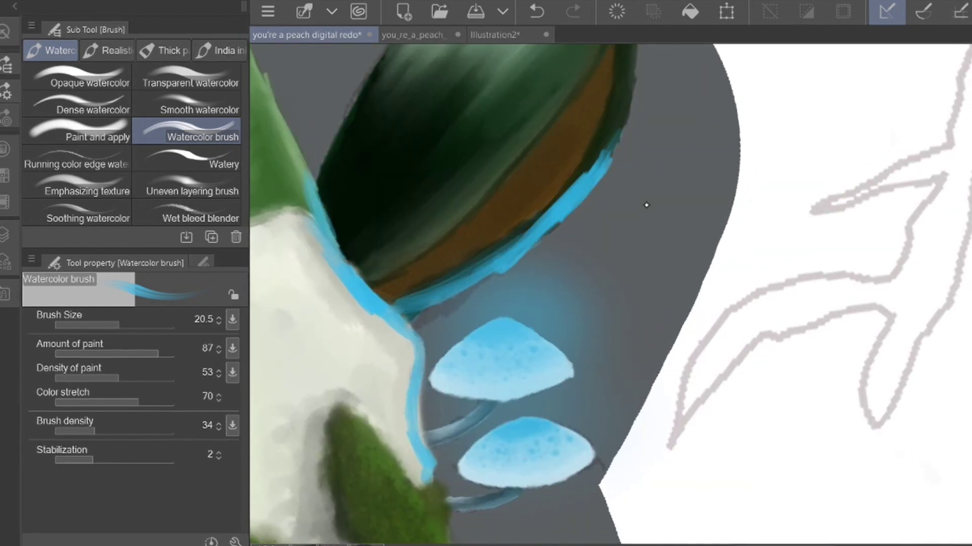
left_click(538, 11)
left_click(537, 11)
left_click(538, 11)
Paint blue light along the leaf ear's lower edge and along the border between its green blade and brown interior.
left_click_drag(515, 248, 618, 122)
left_click_drag(590, 229, 535, 328)
mouse_move(283, 400)
left_mouse_down()
mouse_move(336, 387)
mouse_move(435, 288)
mouse_move(547, 123)
mouse_move(568, 48)
left_mouse_up()
mouse_move(521, 179)
left_mouse_down()
mouse_move(468, 232)
mouse_move(449, 210)
mouse_move(493, 145)
left_mouse_up()
left_click(537, 11)
left_click_drag(488, 187, 452, 209)
scroll(609, 293, "down", 2)
left_click(537, 11)
left_click(537, 12)
mouse_move(554, 233)
left_mouse_down()
mouse_move(489, 289)
mouse_move(535, 228)
mouse_move(476, 225)
left_mouse_up()
mouse_move(456, 358)
left_mouse_down()
mouse_move(478, 184)
mouse_move(489, 179)
mouse_move(497, 261)
left_mouse_up()
Paint a thin blue highlight along the skull's diagonal crease and another on the skull's outer edge below the moss.
left_click_drag(294, 228, 368, 340)
left_click(537, 11)
left_click_drag(287, 223, 375, 343)
left_click_drag(478, 354, 366, 91)
left_click_drag(533, 303, 529, 292)
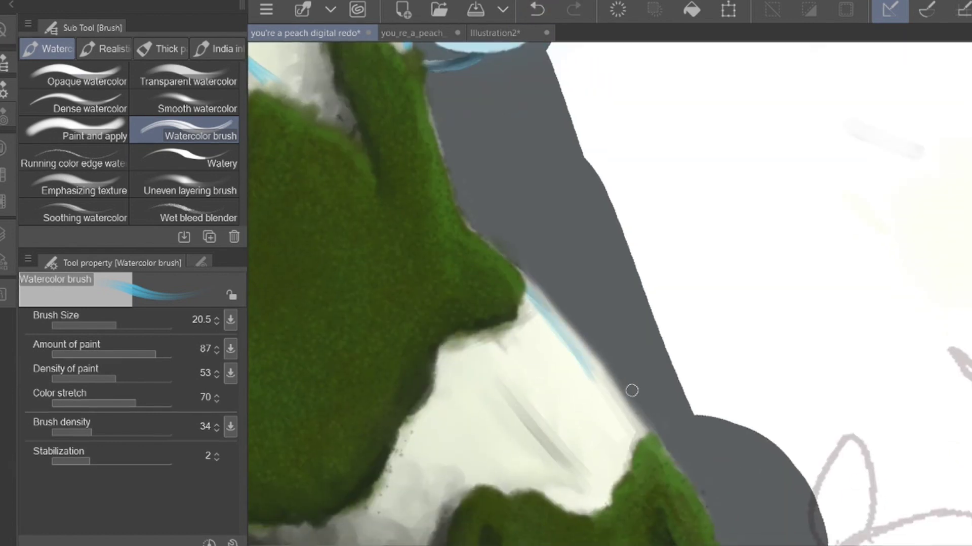
left_click_drag(413, 58, 482, 199)
Move Layer 10 above Layer 3 and extend the blue rim light over the moss's outer edge and inner fold.
left_click(4, 234)
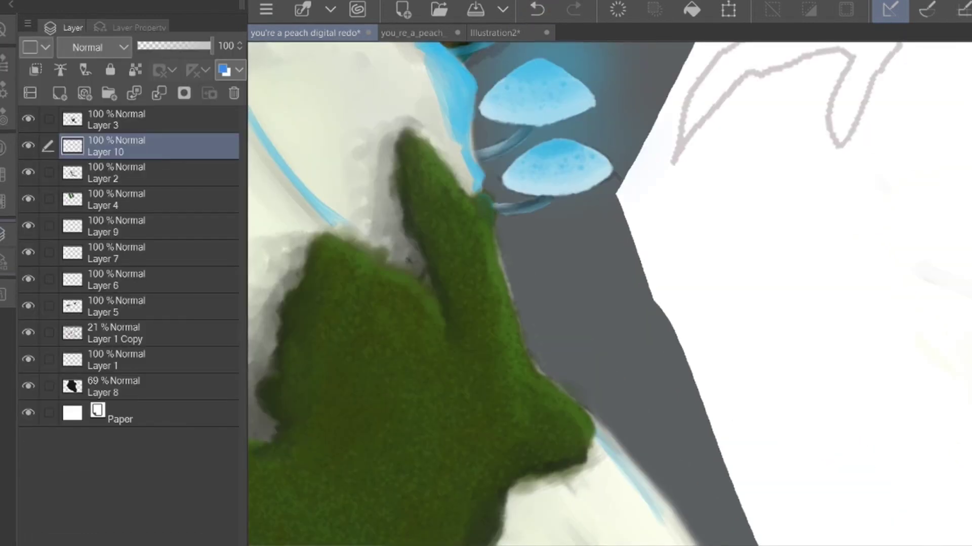
left_click_drag(180, 133, 179, 110)
left_click_drag(486, 233, 481, 199)
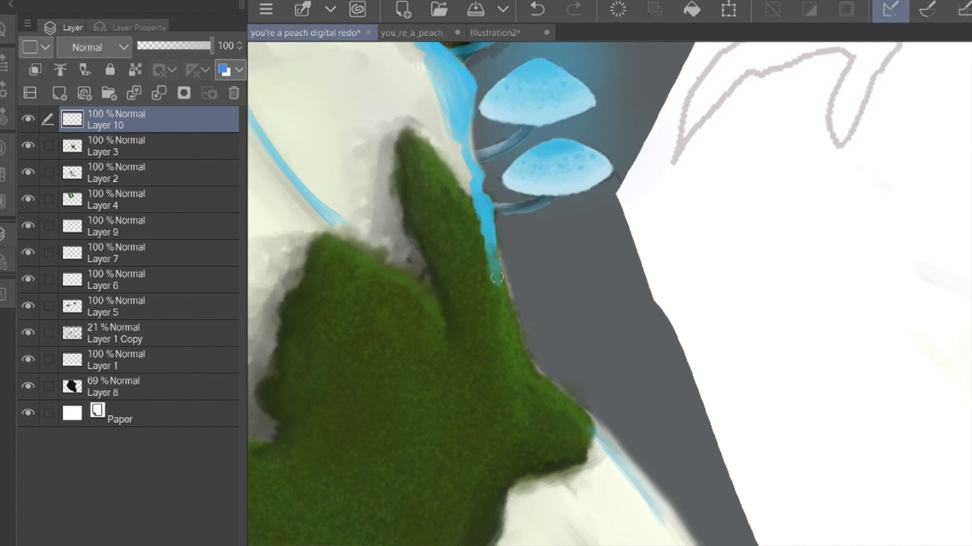
left_click(538, 9)
left_click_drag(407, 283, 457, 353)
scroll(558, 397, "down", 3)
left_click_drag(558, 396, 515, 359)
left_click_drag(515, 303, 589, 376)
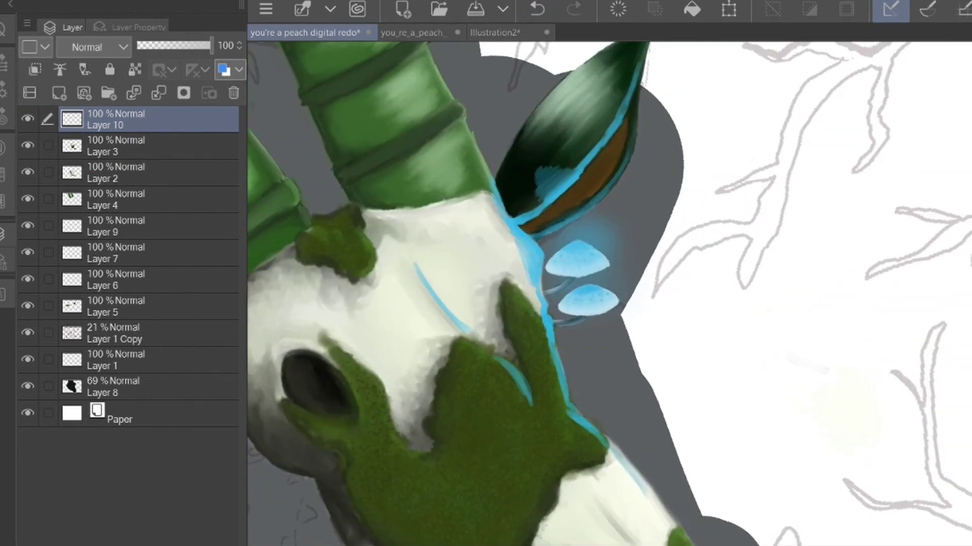
Blend the blue rim light into the skull and moss with the Wet bleed blender, enlarged to size 26.2.
scroll(597, 298, "up", 3)
left_click(4, 62)
left_click(183, 213)
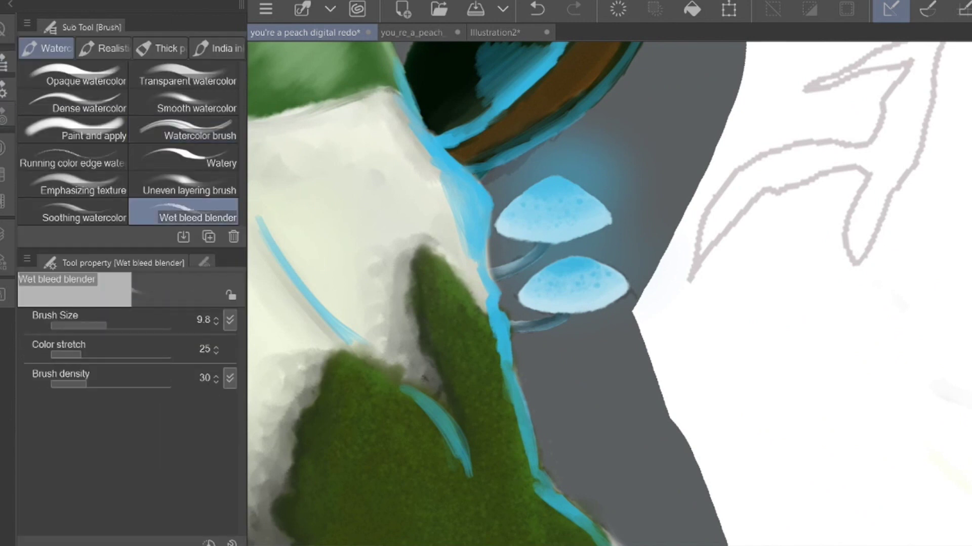
mouse_move(287, 267)
left_mouse_down()
mouse_move(358, 310)
mouse_move(451, 462)
mouse_move(503, 493)
left_mouse_up()
mouse_move(396, 76)
left_mouse_down()
mouse_move(400, 115)
mouse_move(424, 119)
left_mouse_up()
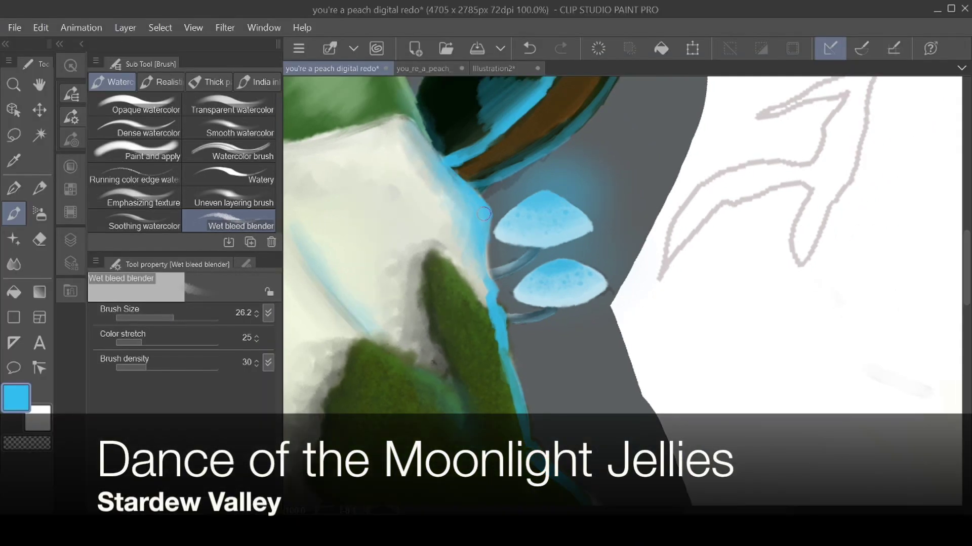
left_click_drag(515, 375, 454, 267)
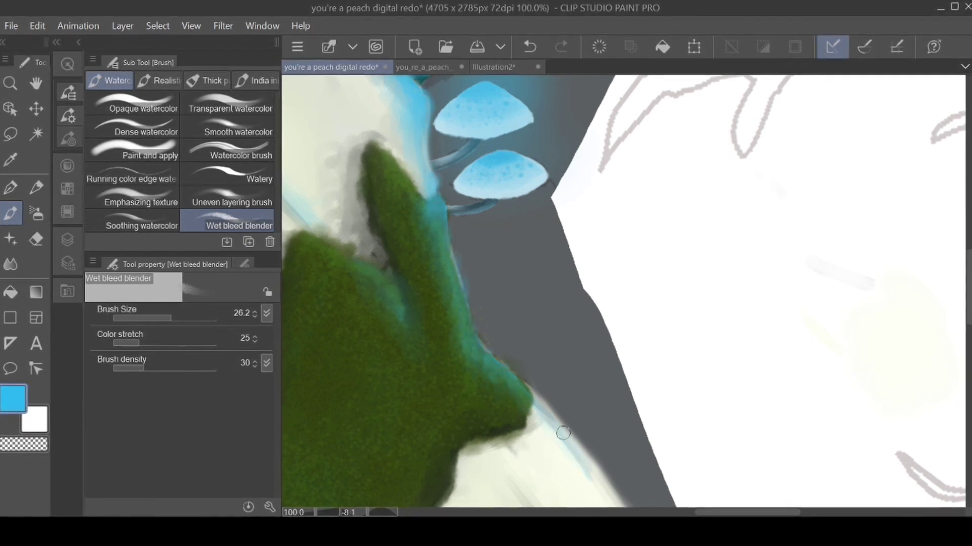
Blend the blue light into the leaf ear's green blade and lower edge with the Wet bleed blender at size 26.2.
scroll(563, 433, "down", 3)
scroll(525, 203, "up", 3)
left_click_drag(481, 293, 484, 293)
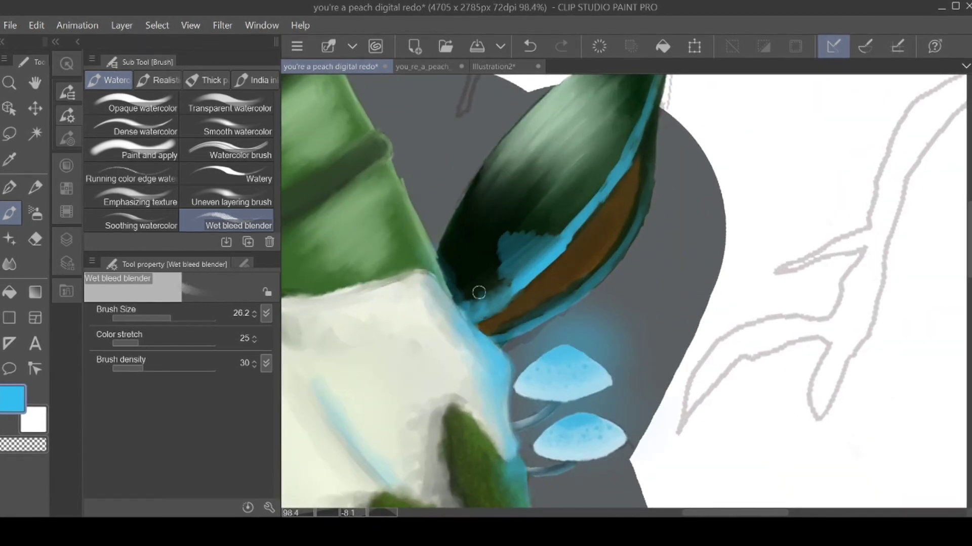
mouse_move(563, 235)
left_mouse_down()
mouse_move(487, 282)
mouse_move(587, 186)
left_mouse_up()
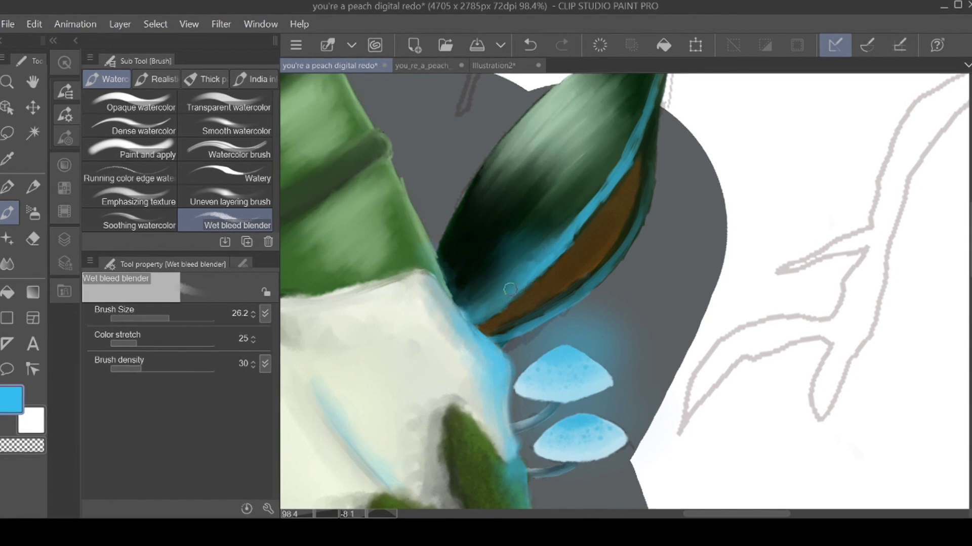
left_click_drag(569, 236, 581, 203)
mouse_move(496, 295)
left_mouse_down()
mouse_move(381, 425)
mouse_move(512, 273)
left_mouse_up()
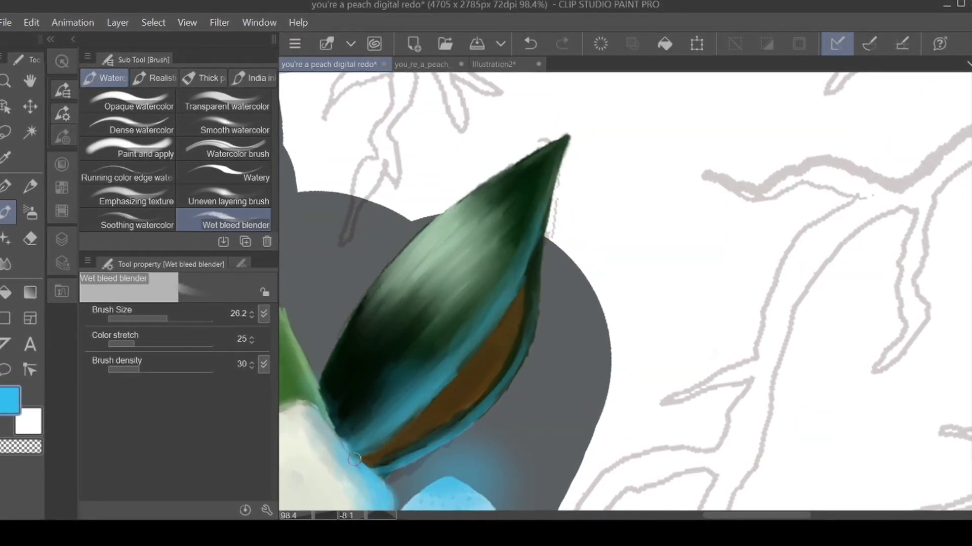
left_click_drag(433, 372, 491, 272)
left_click_drag(574, 243, 492, 329)
scroll(602, 400, "down", 2)
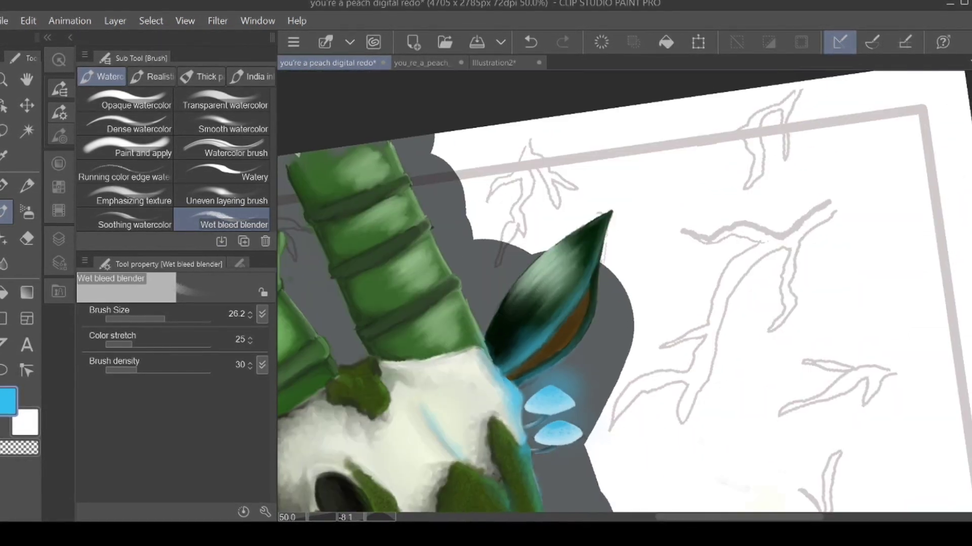
left_click_drag(602, 400, 671, 286)
Try painting blue light onto the leaf ear's brown inner area with the Running color edge watercolor brush at size 40.8, undoing each attempt.
scroll(638, 243, "up", 3)
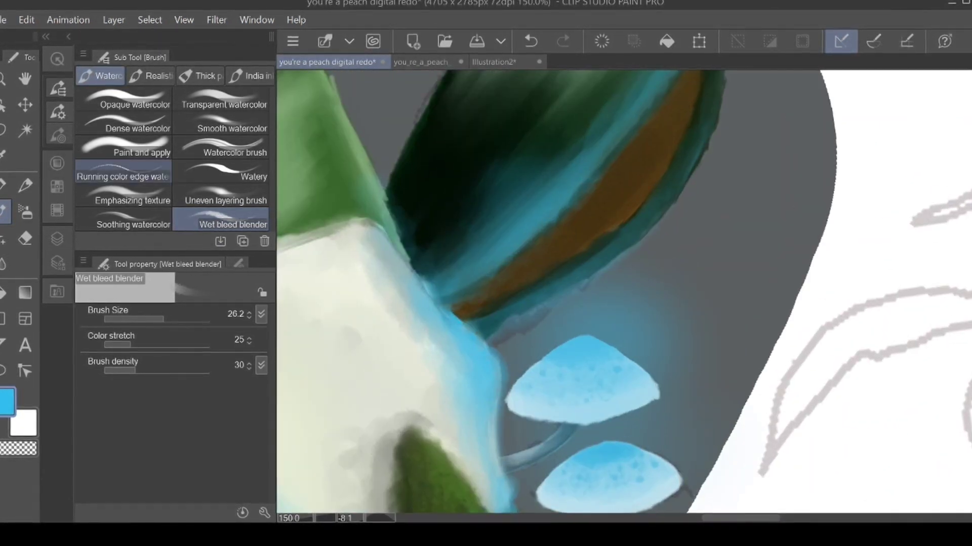
left_click(123, 171)
left_click(168, 319)
mouse_move(642, 164)
left_mouse_down()
mouse_move(518, 269)
mouse_move(644, 149)
mouse_move(528, 261)
mouse_move(625, 156)
mouse_move(608, 208)
left_mouse_up()
left_click(530, 41)
left_click(128, 413)
left_click(531, 40)
left_click(120, 413)
left_click(530, 40)
left_click(139, 366)
left_click_drag(660, 126, 643, 146)
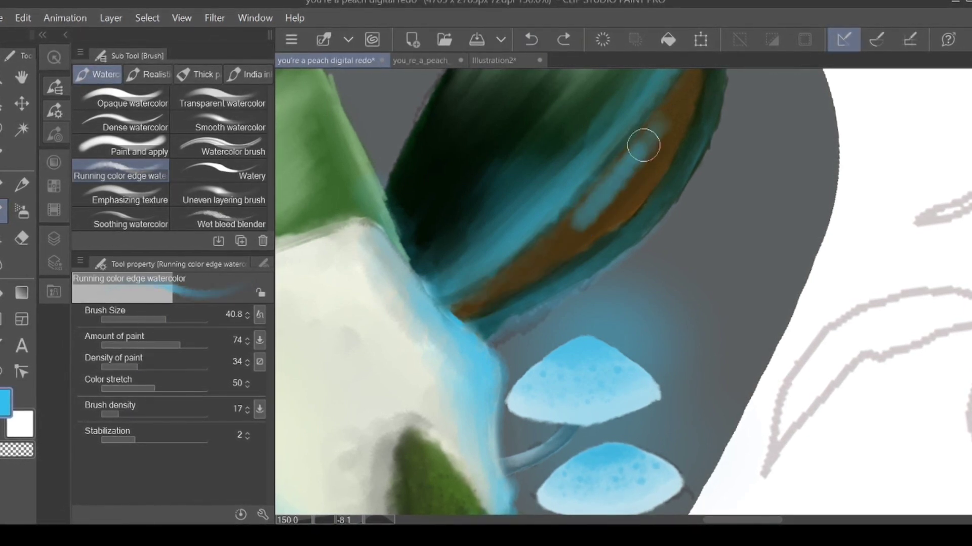
left_click(531, 39)
Try a broad blue streak along the ear's brown inner area, blend it with the Wet bleed blender, and undo the blending.
mouse_move(486, 301)
left_mouse_down()
mouse_move(629, 177)
mouse_move(499, 290)
mouse_move(666, 122)
left_mouse_up()
left_click(123, 368)
left_click(531, 37)
left_click(119, 367)
mouse_move(542, 257)
left_mouse_down()
mouse_move(631, 176)
mouse_move(631, 189)
mouse_move(520, 265)
left_mouse_up()
left_click(215, 218)
mouse_move(638, 162)
left_mouse_down()
mouse_move(655, 155)
mouse_move(646, 145)
mouse_move(472, 308)
left_mouse_up()
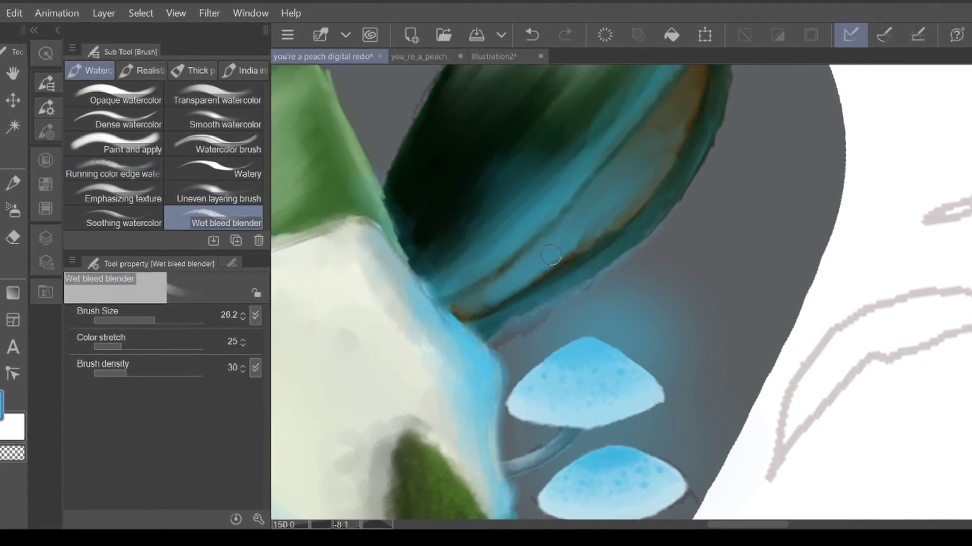
left_click(533, 34)
Paint a narrow blue streak along the ear's brown inside at size 15.2, paint density 20, and soften it with the Wet bleed blender.
left_click(111, 173)
mouse_move(655, 152)
left_mouse_down()
mouse_move(590, 208)
mouse_move(608, 209)
left_mouse_up()
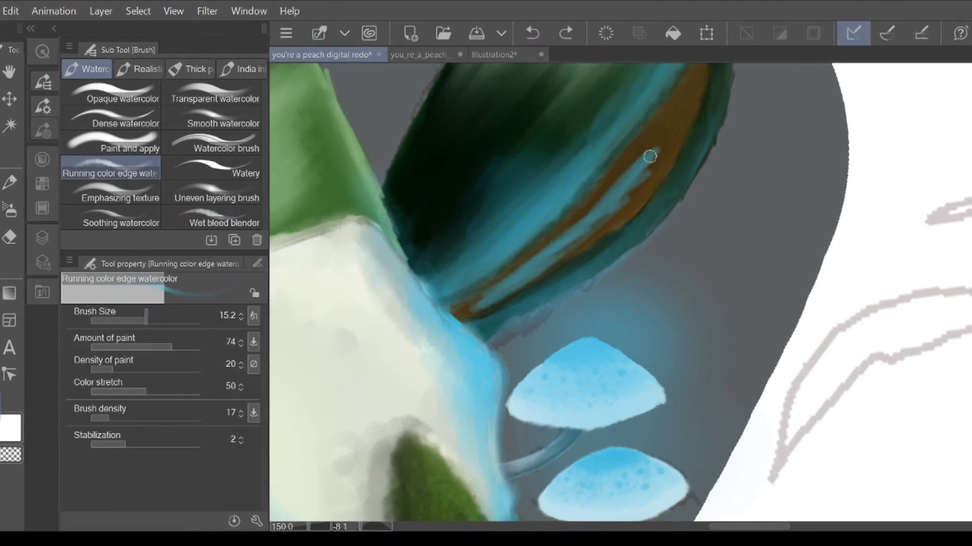
left_click(224, 222)
mouse_move(658, 152)
left_mouse_down()
mouse_move(659, 125)
mouse_move(629, 173)
mouse_move(630, 197)
mouse_move(584, 243)
mouse_move(455, 315)
left_mouse_up()
scroll(537, 254, "down", 4)
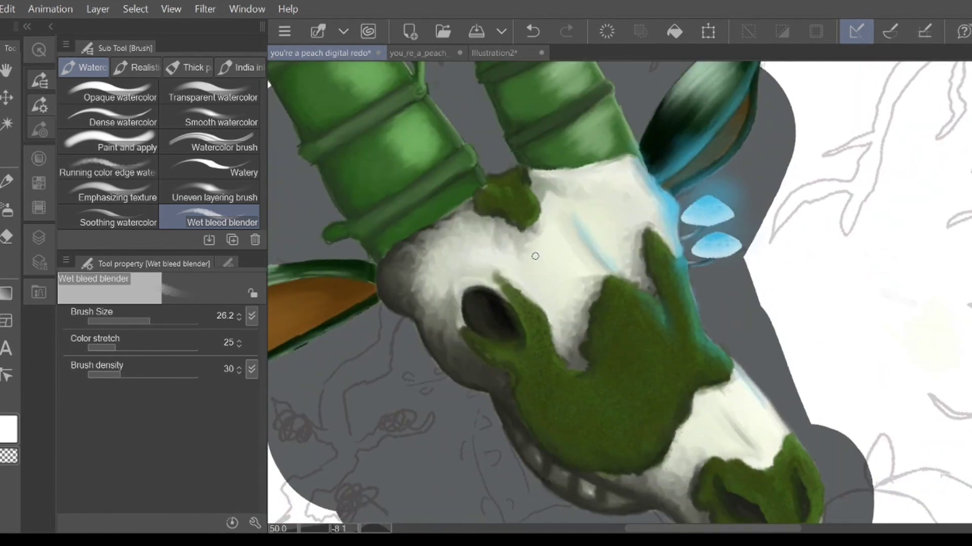
scroll(536, 256, "down", 3)
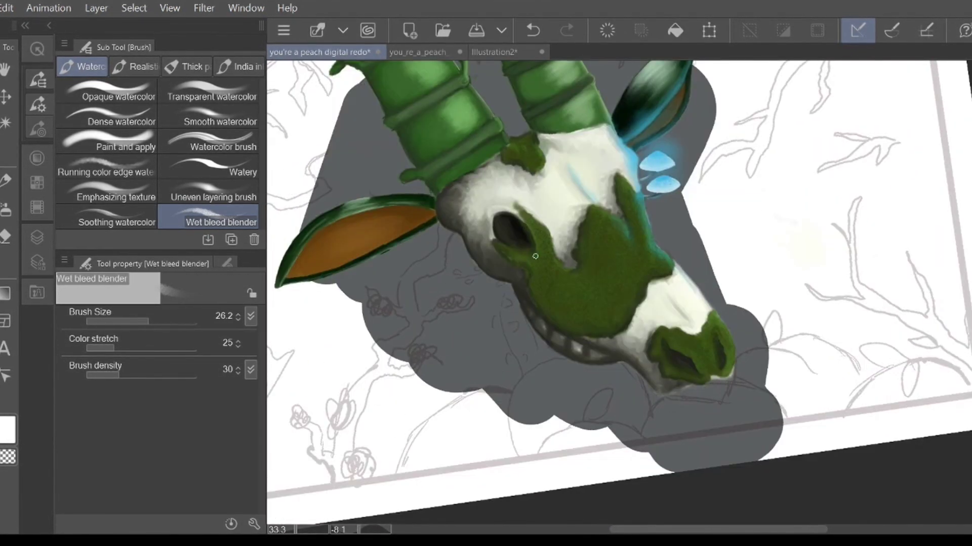
scroll(535, 256, "up", 1)
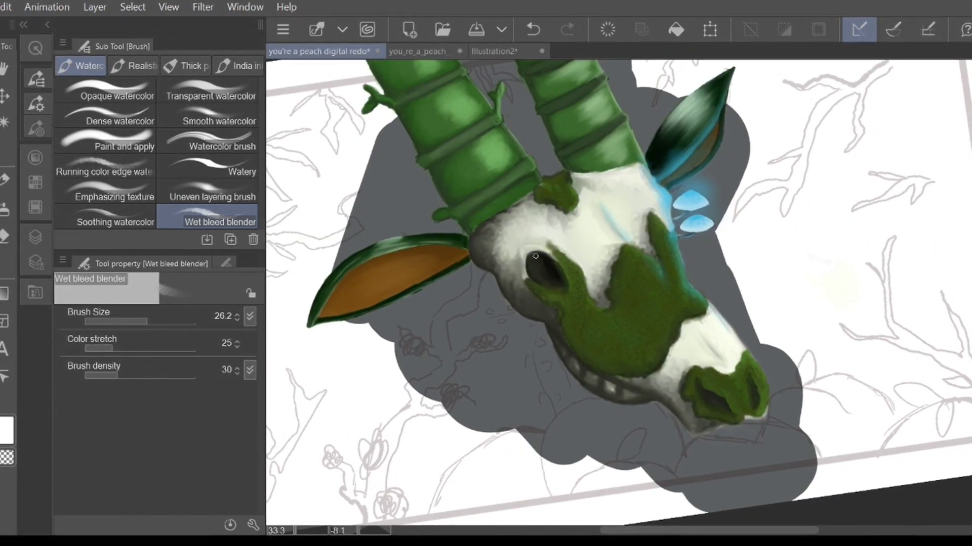
scroll(535, 256, "down", 1)
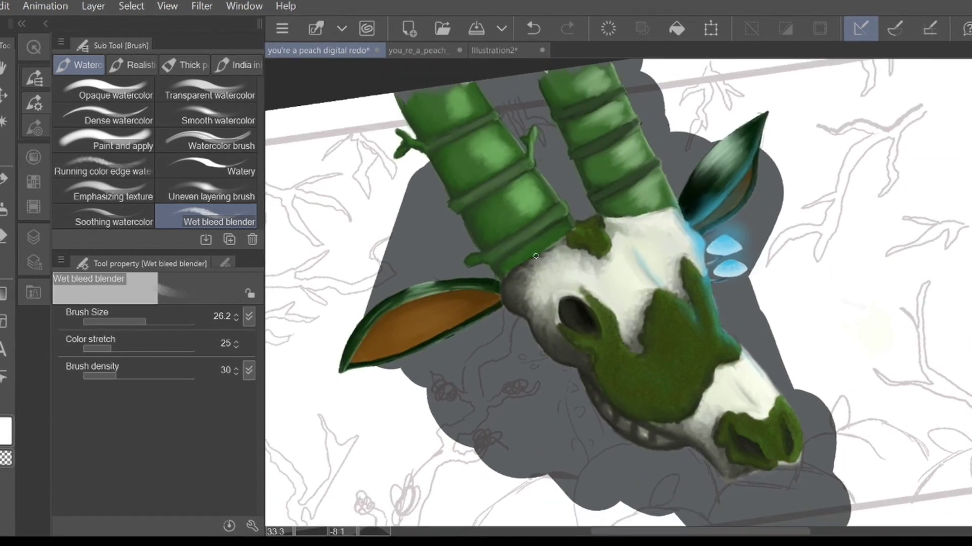
scroll(536, 257, "down", 1)
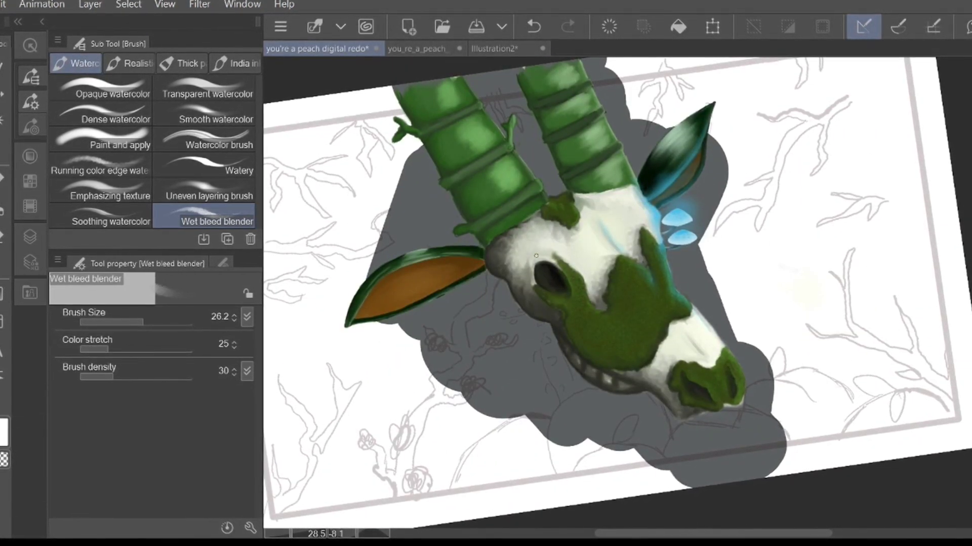
key("p")
mouse_move(538, 323)
left_mouse_down()
mouse_move(463, 219)
mouse_move(570, 295)
left_mouse_up()
scroll(463, 219, "up", 4)
left_click(29, 236)
left_click(533, 25)
left_click(27, 76)
left_click(27, 126)
left_click(109, 288)
key("ctrl+z")
key("ctrl+z")
Set the Running color edge watercolor brush to paint amount 88, density 86 and color stretch 79, testing it beside the teeth.
key("b")
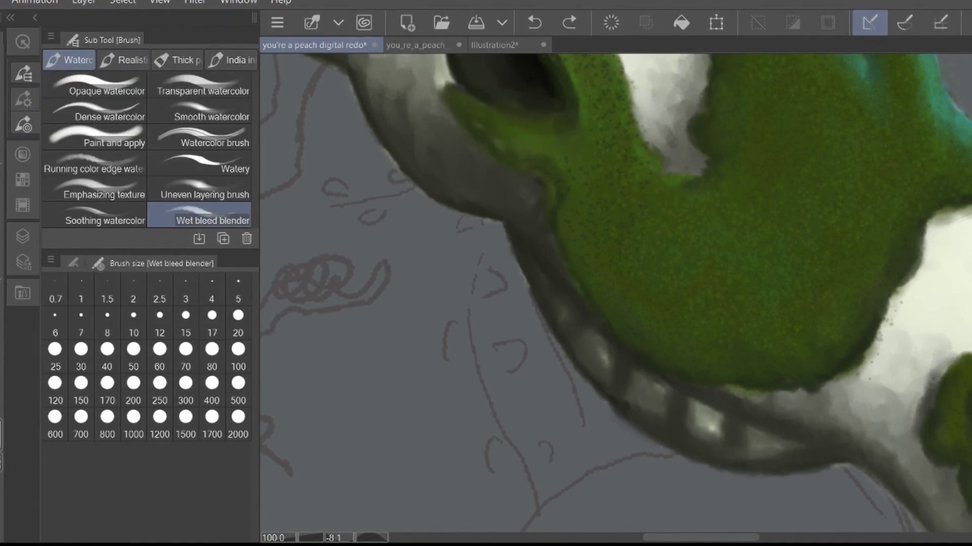
key("ctrl+z")
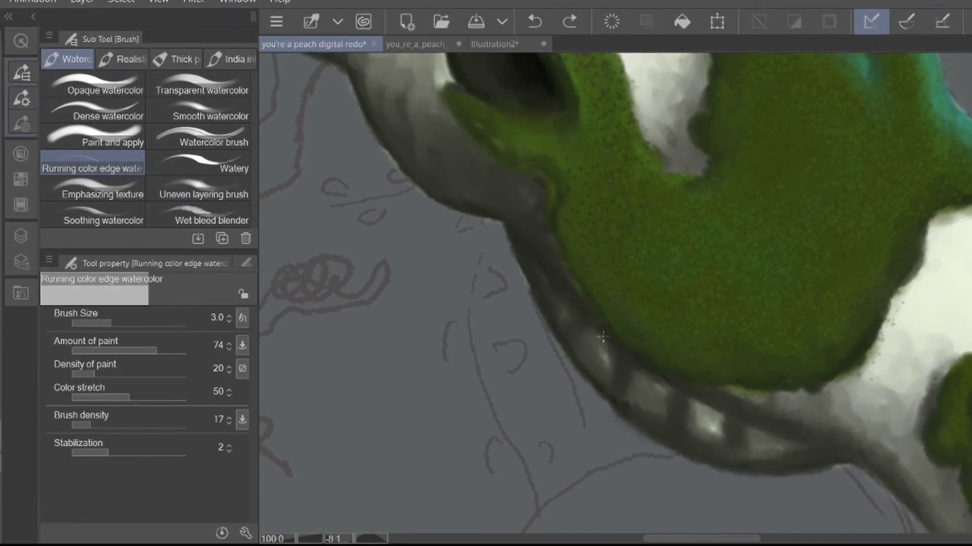
key("ctrl+z")
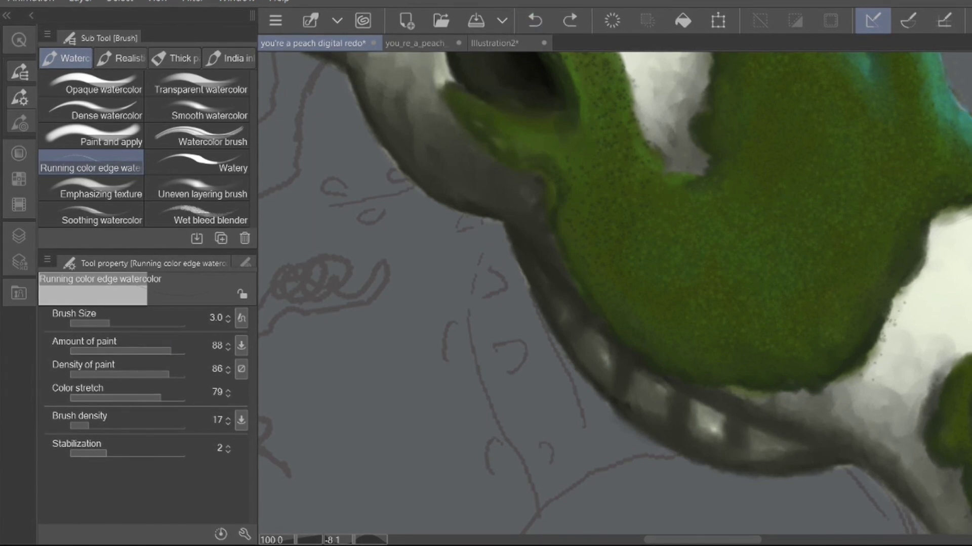
left_click(616, 339)
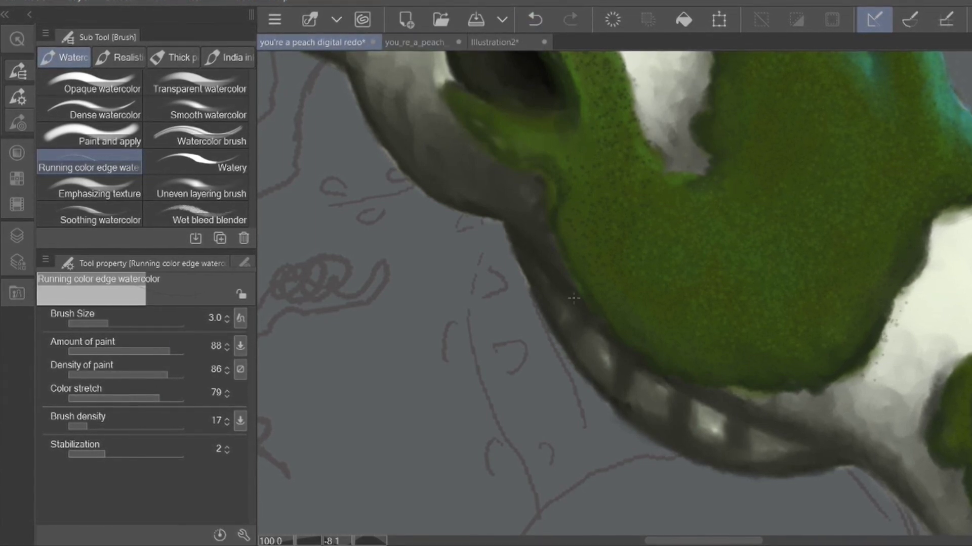
scroll(736, 454, "down", 3)
key("ctrl+z")
scroll(736, 454, "up", 2)
scroll(736, 455, "down", 2)
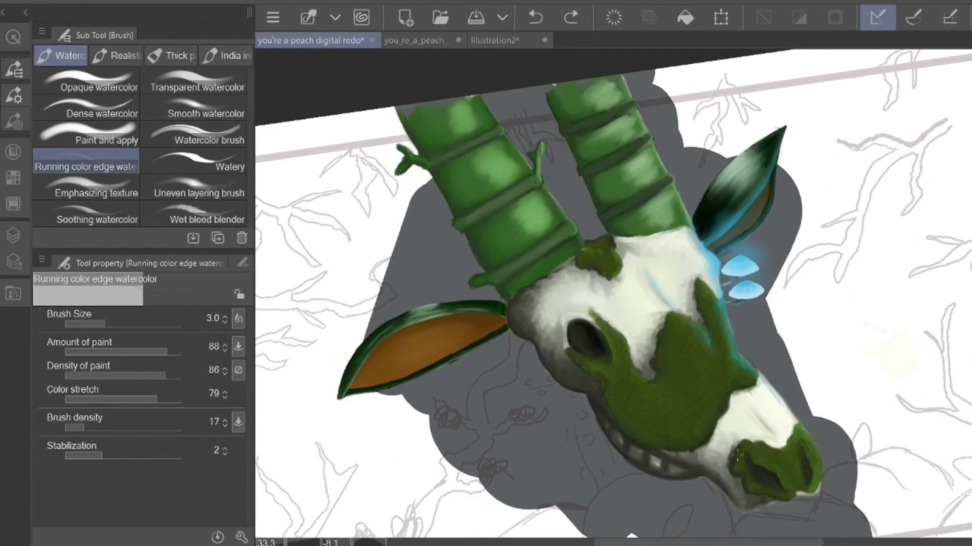
Paint green streaks on the far horn's ring joints, blend them with the Wet bleed blender at size 16.8, and save the file.
scroll(736, 455, "up", 1)
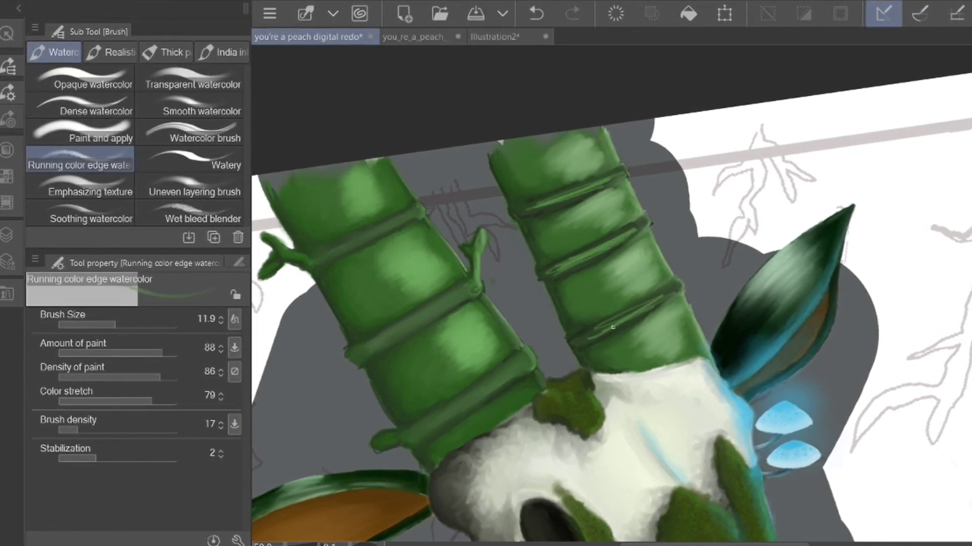
left_click(187, 213)
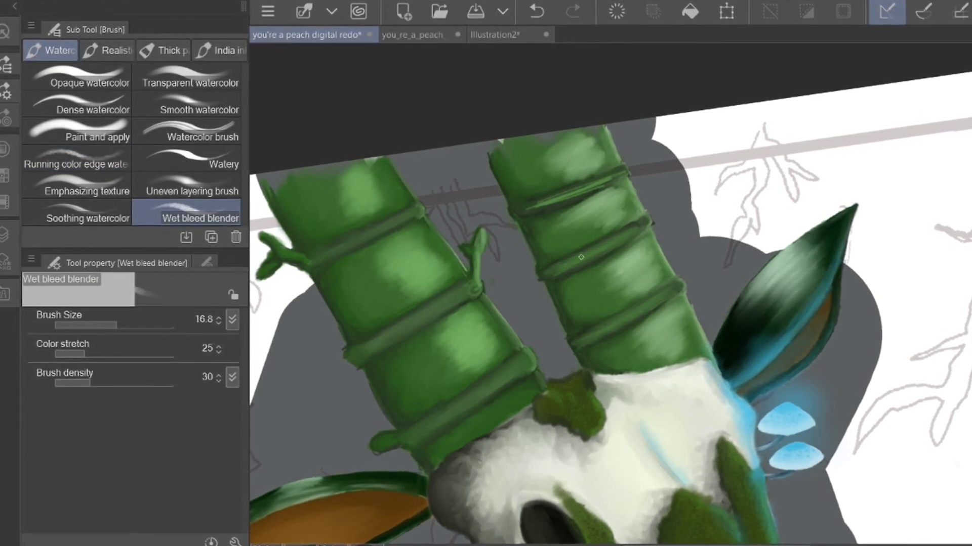
key("ctrl+s")
left_click_drag(607, 177, 585, 192)
scroll(585, 191, "down", 3)
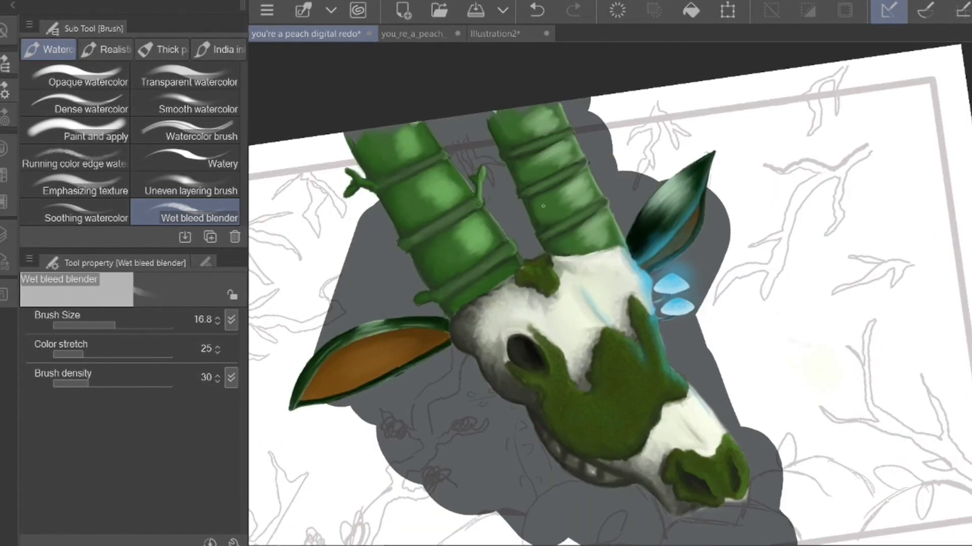
scroll(543, 206, "down", 3)
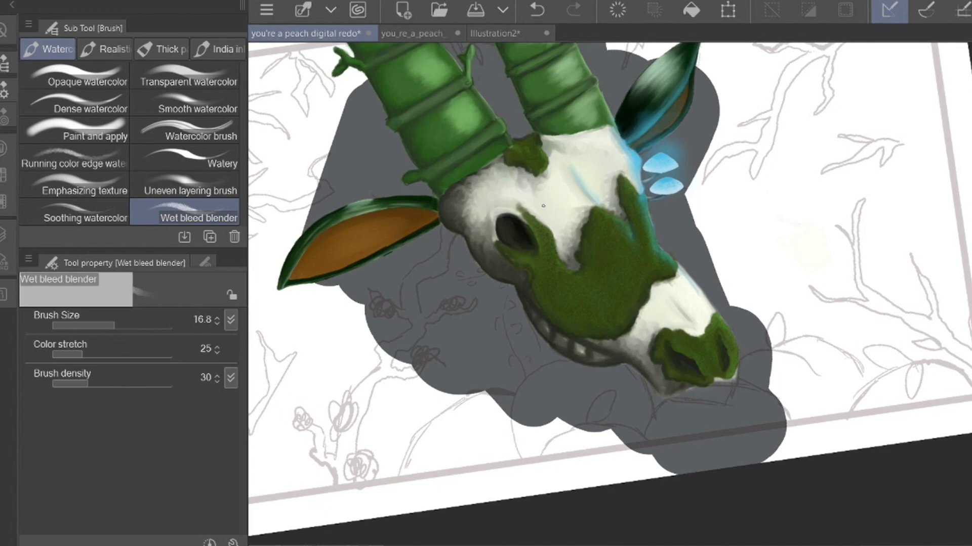
scroll(543, 206, "down", 2)
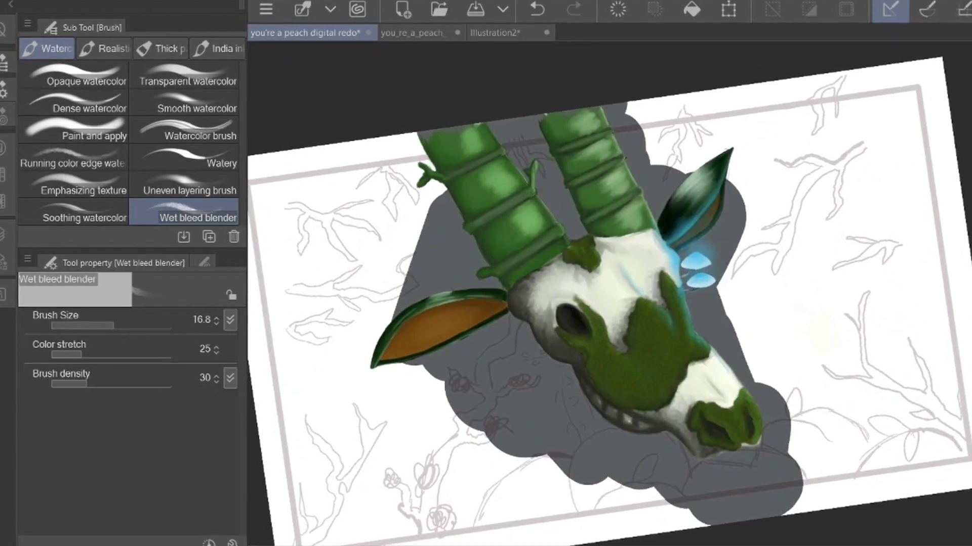
Add a new layer directly above Layer 3 and draw three thin light-green vines hanging from the eye socket.
left_click(72, 163)
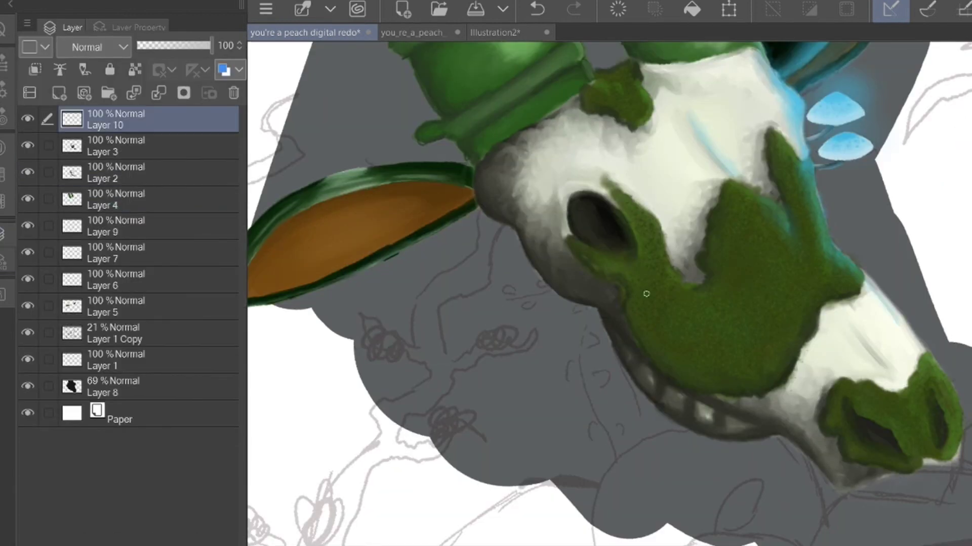
left_click(58, 92)
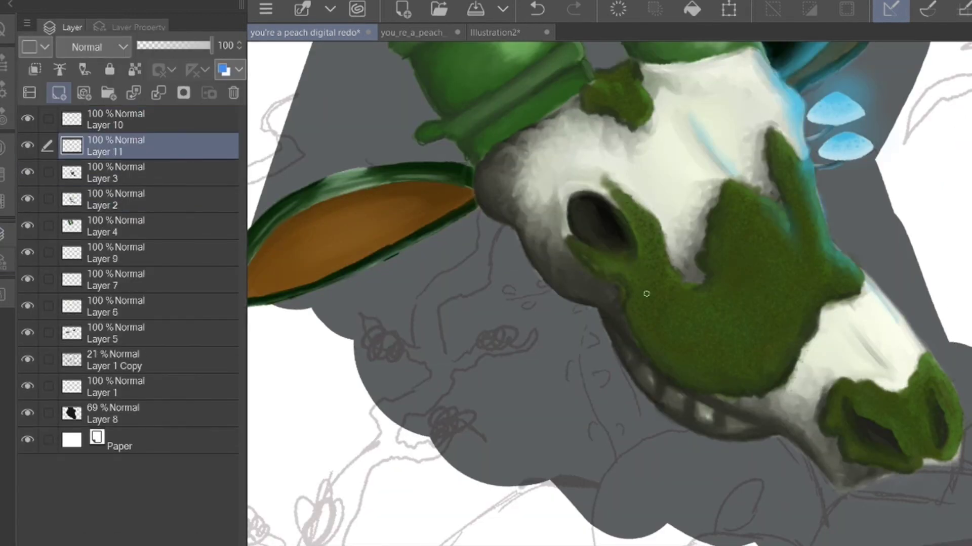
scroll(646, 294, "up", 2)
mouse_move(651, 184)
left_mouse_down()
mouse_move(545, 423)
mouse_move(501, 483)
left_mouse_up()
left_click_drag(584, 178, 565, 456)
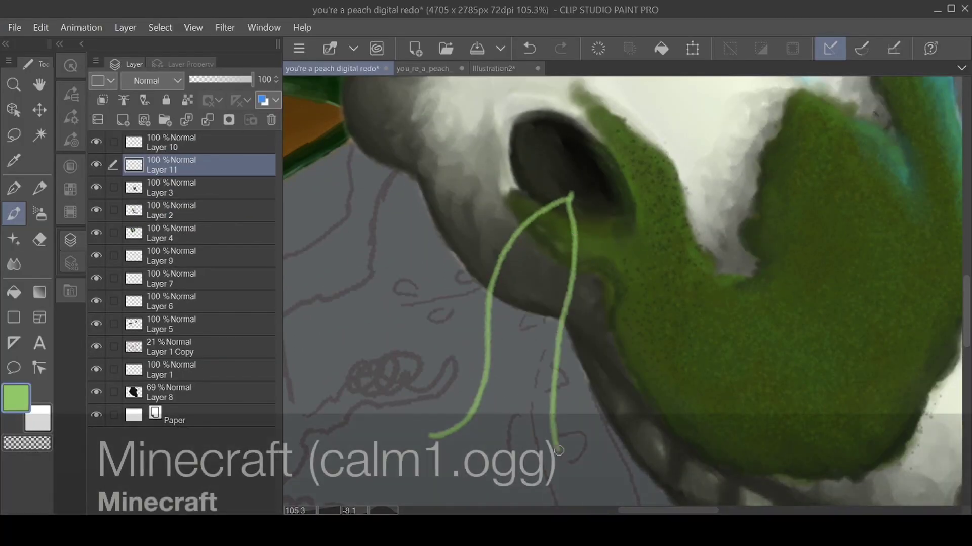
left_click_drag(569, 195, 623, 387)
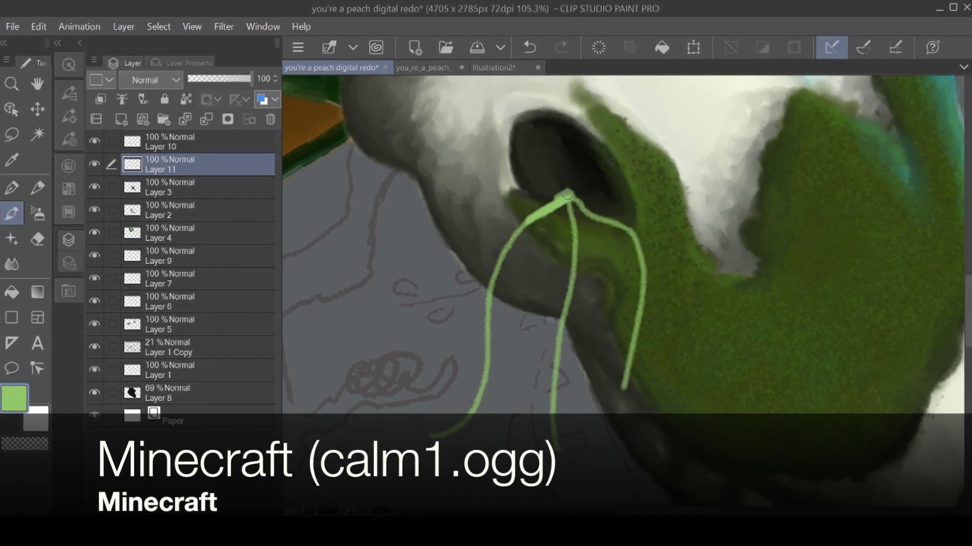
Thicken the outer and middle vines along their length, extending the middle vine's lower tip.
left_click_drag(487, 279, 463, 422)
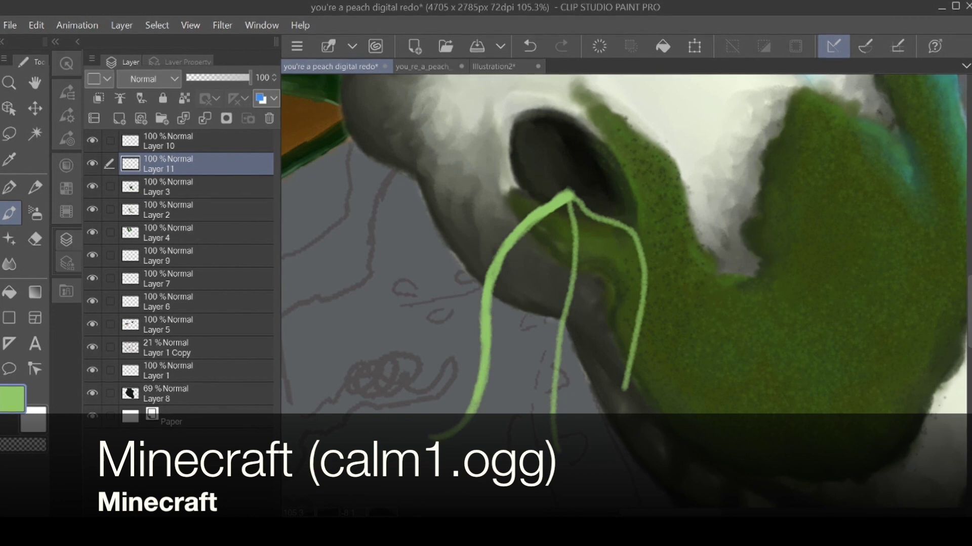
mouse_move(567, 200)
left_mouse_down()
mouse_move(573, 252)
mouse_move(548, 387)
mouse_move(564, 478)
left_mouse_up()
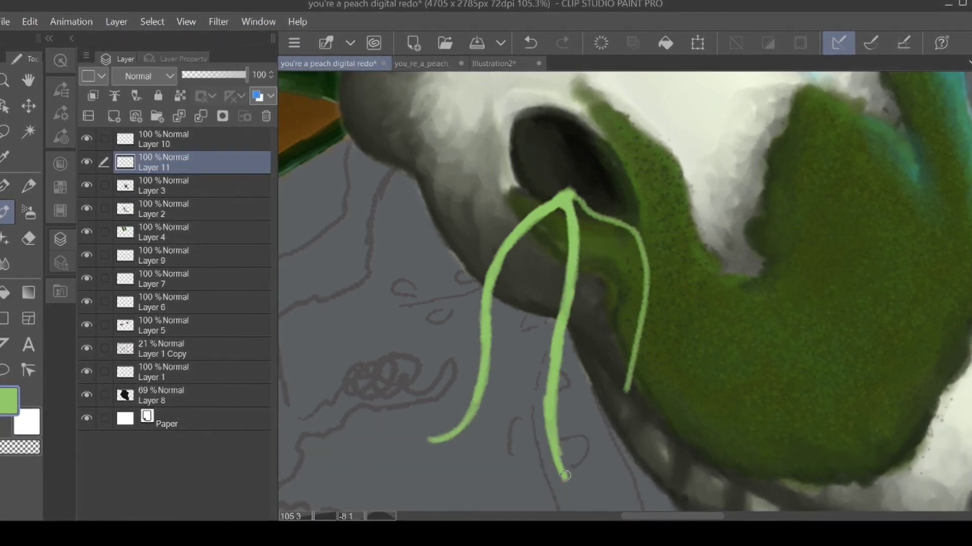
left_click_drag(554, 332, 547, 376)
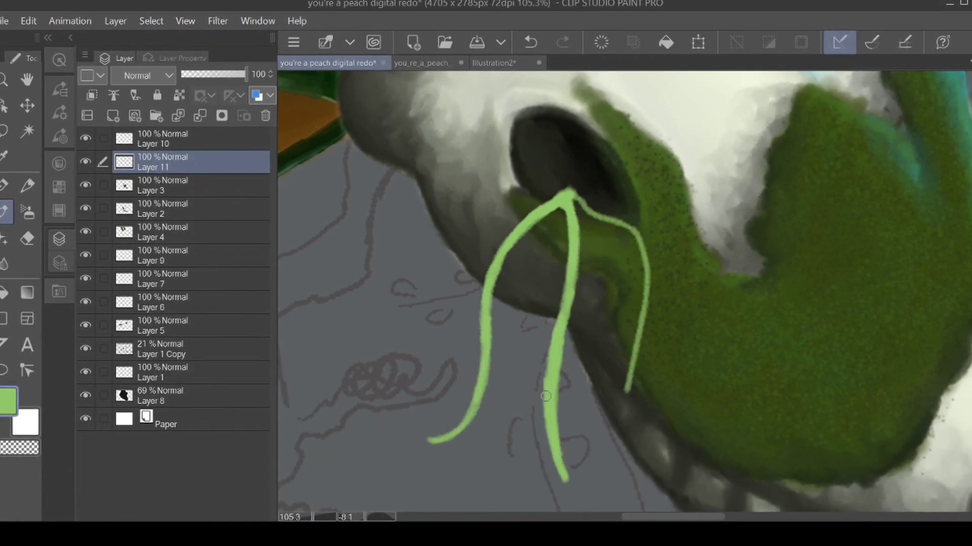
Thicken and lengthen the vine that falls over the moss, and erase the stray stroke beside it.
mouse_move(571, 195)
left_mouse_down()
mouse_move(648, 239)
mouse_move(651, 324)
left_mouse_up()
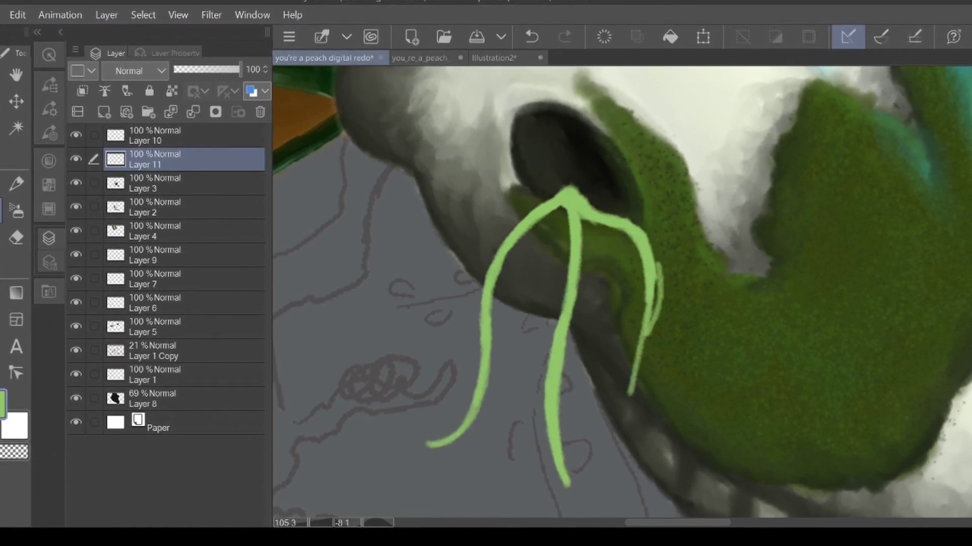
key("ctrl+z")
mouse_move(630, 227)
left_mouse_down()
mouse_move(657, 284)
mouse_move(628, 411)
left_mouse_up()
key("e")
left_click_drag(661, 260, 660, 301)
left_click_drag(623, 390, 627, 409)
key("ctrl+z")
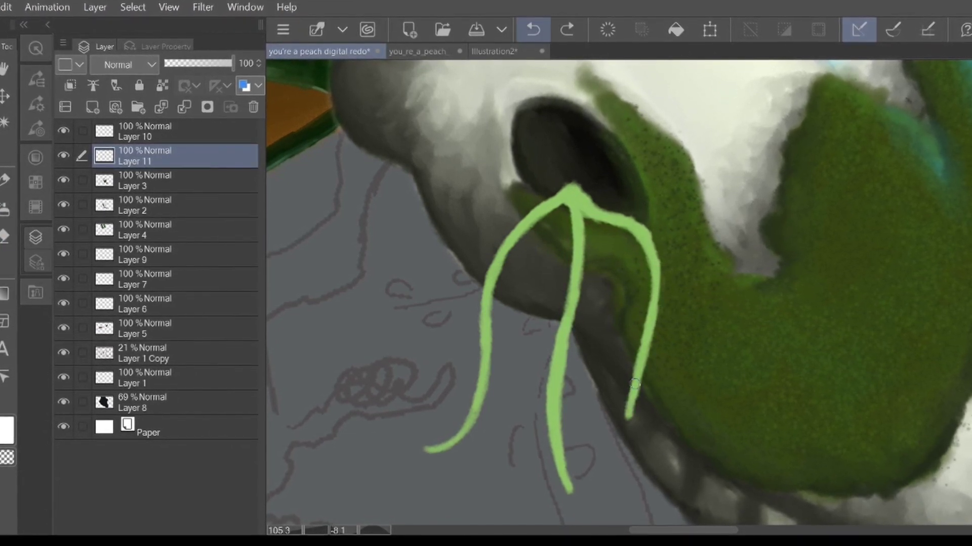
scroll(759, 354, "down", 3)
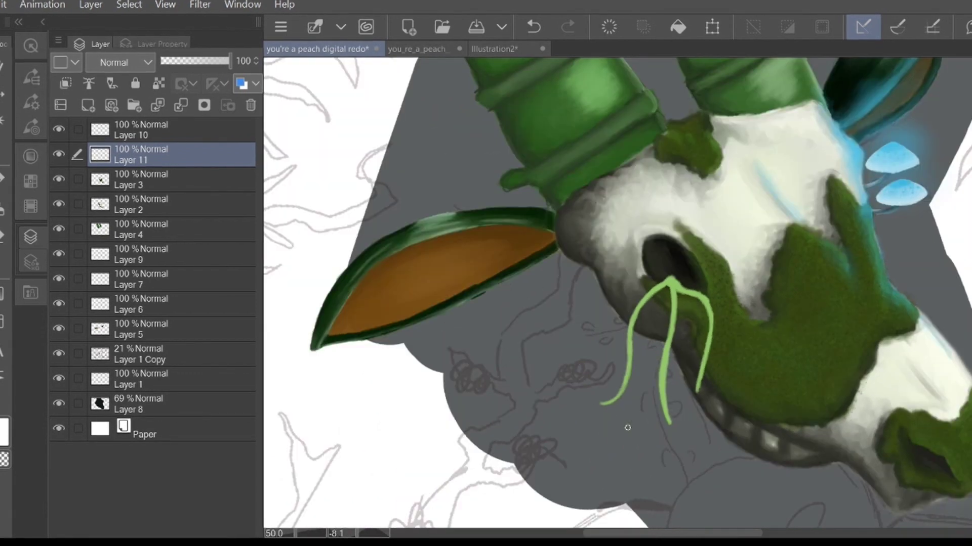
Handwrite a dark-green note starting "Have to grab laptop" below the leaf ear and skull with the G-pen at size 13.1.
key("p")
left_click(133, 322)
scroll(539, 360, "down", 1)
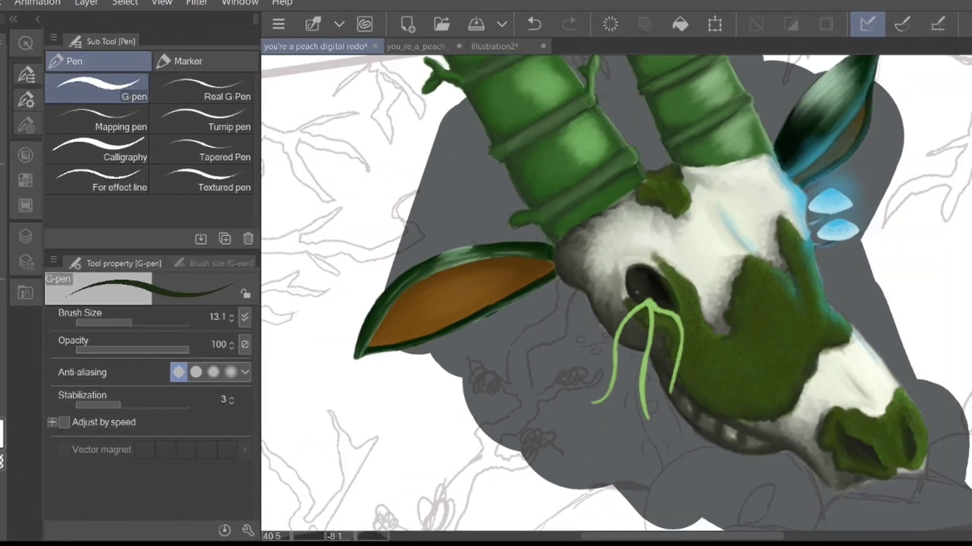
left_click_drag(539, 360, 572, 203)
left_click_drag(413, 266, 444, 351)
left_click_drag(449, 258, 473, 330)
left_click_drag(429, 306, 455, 298)
mouse_move(519, 296)
left_mouse_down()
mouse_move(557, 275)
mouse_move(595, 291)
left_mouse_up()
left_click_drag(473, 349, 493, 407)
left_click_drag(458, 399, 509, 377)
left_click_drag(522, 384, 511, 387)
left_click_drag(572, 364, 549, 420)
mouse_move(580, 387)
left_mouse_down()
mouse_move(605, 361)
mouse_move(681, 334)
left_mouse_up()
left_click_drag(703, 372, 701, 419)
mouse_move(729, 395)
left_mouse_down()
mouse_move(724, 405)
mouse_move(744, 413)
left_mouse_up()
mouse_move(764, 364)
left_mouse_down()
mouse_move(772, 405)
mouse_move(827, 405)
left_mouse_up()
left_click_drag(514, 438, 485, 475)
left_click_drag(529, 430, 544, 473)
mouse_move(567, 456)
left_mouse_down()
mouse_move(632, 438)
mouse_move(634, 460)
left_mouse_up()
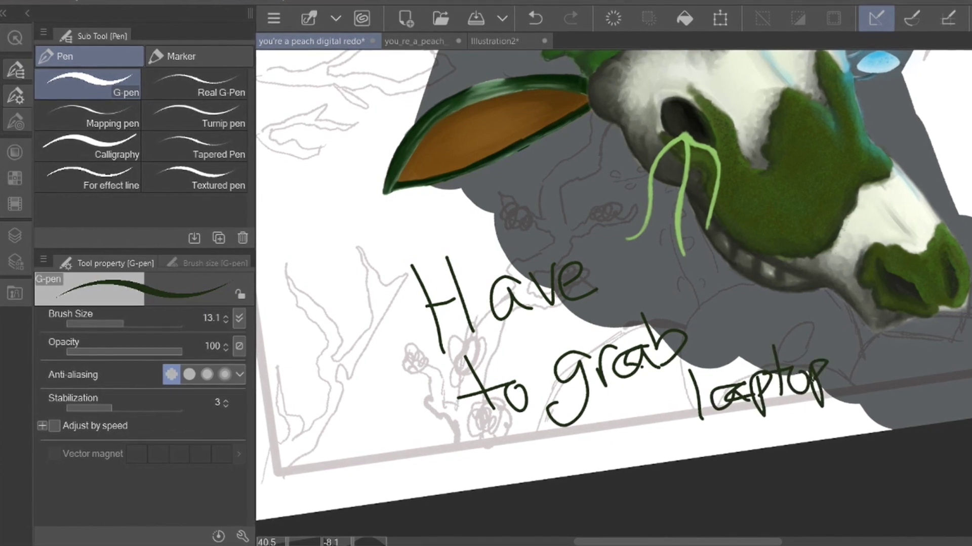
left_click_drag(669, 443, 694, 447)
left_click_drag(702, 436, 725, 429)
left_click_drag(778, 414, 781, 431)
mouse_move(795, 408)
left_mouse_down()
mouse_move(797, 426)
mouse_move(819, 440)
left_mouse_up()
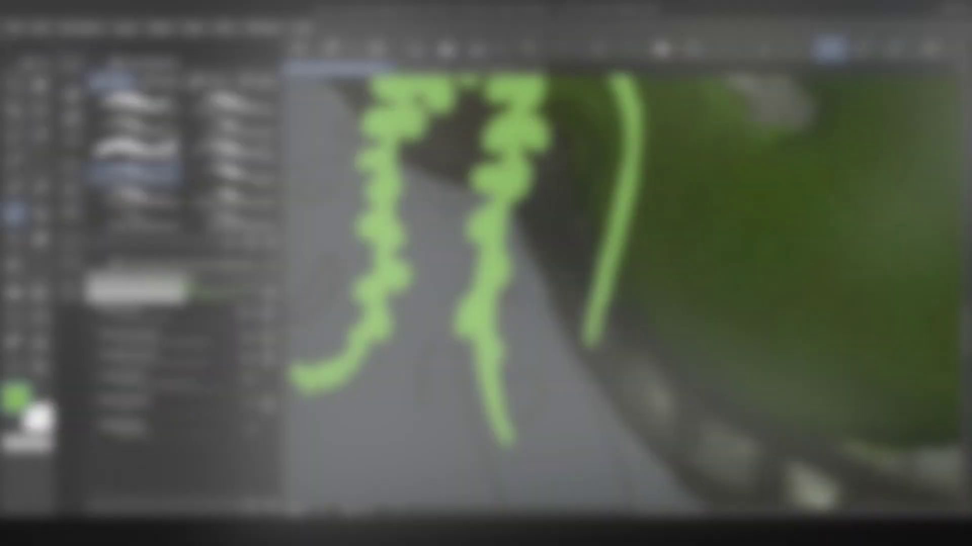
Paint rounded light-green leaves down to the tips of the outer and middle vines with the Running color edge watercolor brush at size 18.5.
mouse_move(476, 360)
left_mouse_down()
mouse_move(495, 418)
mouse_move(514, 434)
mouse_move(487, 334)
mouse_move(474, 351)
left_mouse_up()
scroll(572, 272, "down", 3)
left_click_drag(572, 273, 540, 354)
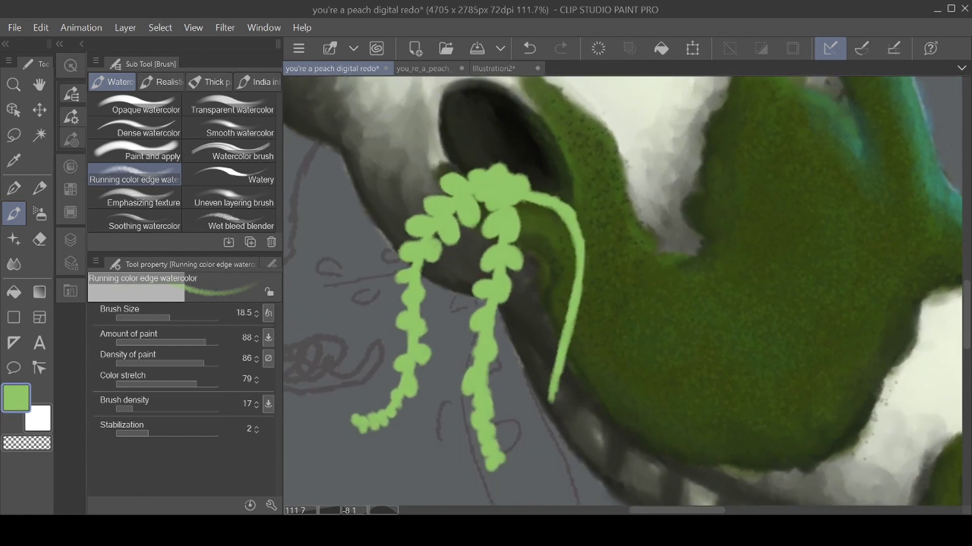
Paint matching rounded leaves along both sides of the third vine, from the eye socket down to its tip over the moss.
scroll(721, 215, "down", 1)
mouse_move(615, 162)
left_mouse_down()
mouse_move(592, 208)
mouse_move(586, 271)
left_mouse_up()
key("ctrl+z")
scroll(592, 209, "up", 2)
mouse_move(501, 248)
left_mouse_down()
mouse_move(511, 236)
mouse_move(544, 240)
mouse_move(577, 268)
mouse_move(583, 257)
left_mouse_up()
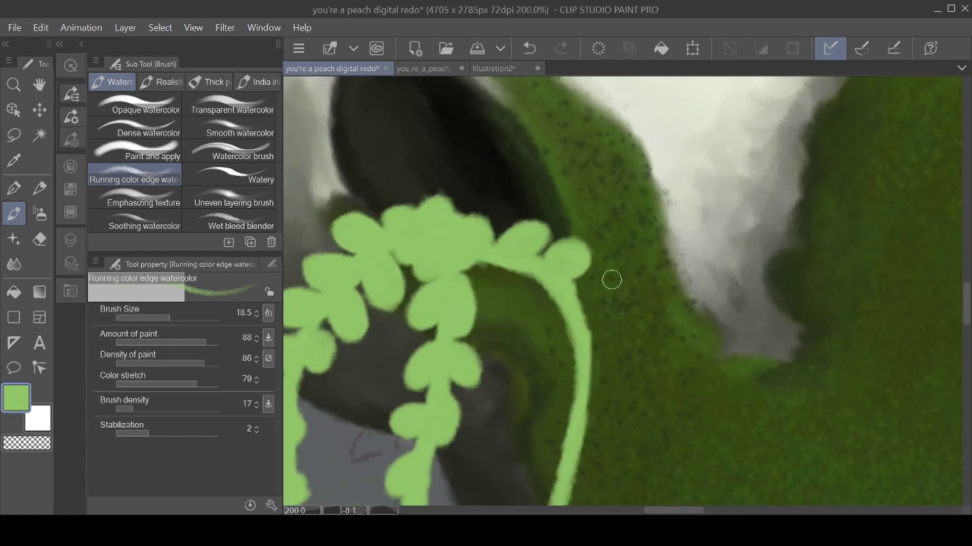
mouse_move(524, 266)
left_mouse_down()
mouse_move(512, 298)
mouse_move(516, 283)
mouse_move(553, 313)
mouse_move(577, 292)
mouse_move(585, 302)
mouse_move(571, 214)
mouse_move(552, 250)
mouse_move(562, 235)
mouse_move(597, 299)
mouse_move(590, 271)
mouse_move(544, 331)
mouse_move(567, 318)
mouse_move(572, 349)
mouse_move(582, 334)
left_mouse_up()
scroll(582, 334, "down", 3)
mouse_move(570, 251)
left_mouse_down()
mouse_move(570, 293)
mouse_move(580, 282)
mouse_move(588, 180)
mouse_move(554, 288)
mouse_move(572, 321)
mouse_move(544, 339)
mouse_move(555, 348)
mouse_move(563, 322)
mouse_move(558, 372)
mouse_move(563, 350)
mouse_move(539, 376)
mouse_move(553, 405)
left_mouse_up()
scroll(642, 328, "down", 3)
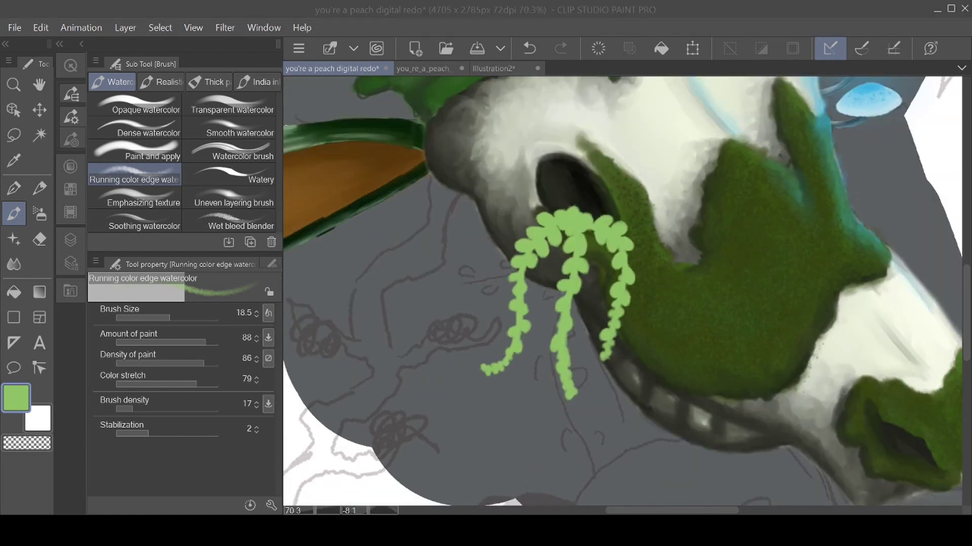
Shade the leaves of all three vines in dark green with the Running color edge watercolor brush at size 18.5.
mouse_move(589, 206)
left_mouse_down()
mouse_move(569, 324)
mouse_move(531, 332)
mouse_move(534, 375)
mouse_move(552, 344)
mouse_move(551, 385)
left_mouse_up()
scroll(573, 279, "up", 2)
left_click(561, 300)
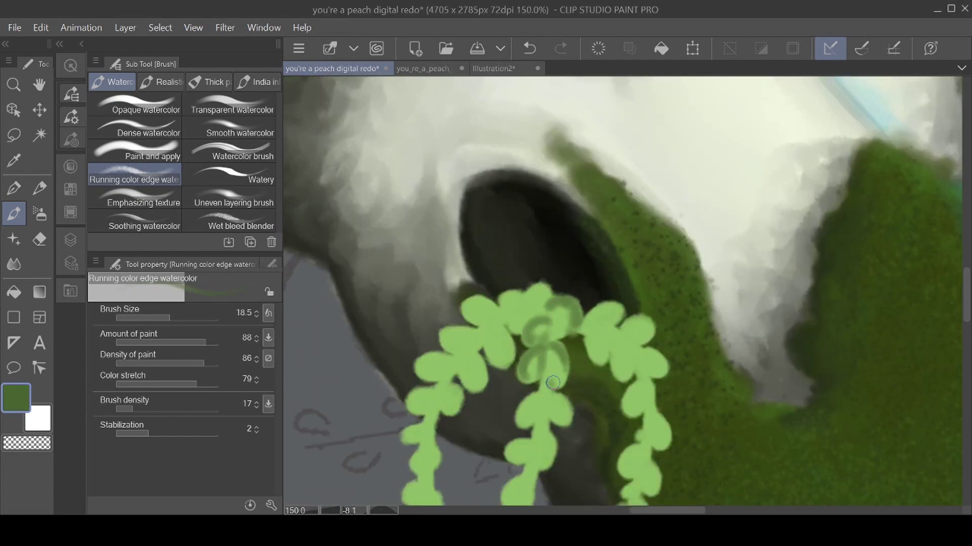
mouse_move(547, 327)
left_mouse_down()
mouse_move(547, 289)
mouse_move(506, 306)
mouse_move(573, 323)
mouse_move(613, 308)
mouse_move(605, 329)
mouse_move(632, 371)
mouse_move(599, 345)
mouse_move(628, 327)
left_mouse_up()
left_click_drag(631, 395, 634, 412)
left_click_drag(647, 371, 658, 371)
scroll(700, 436, "up", 1)
left_click_drag(700, 435, 608, 295)
mouse_move(534, 272)
left_mouse_down()
mouse_move(530, 294)
mouse_move(556, 304)
mouse_move(538, 261)
mouse_move(521, 329)
mouse_move(541, 369)
mouse_move(520, 366)
left_mouse_up()
left_click_drag(522, 402, 507, 392)
left_click_drag(506, 430, 487, 460)
left_click_drag(635, 463, 716, 338)
left_click_drag(574, 364, 563, 392)
left_click_drag(539, 279, 614, 405)
mouse_move(554, 229)
left_mouse_down()
mouse_move(534, 276)
mouse_move(545, 258)
mouse_move(582, 275)
mouse_move(581, 249)
mouse_move(562, 330)
mouse_move(525, 316)
left_mouse_up()
mouse_move(524, 361)
left_mouse_down()
mouse_move(515, 385)
mouse_move(535, 438)
left_mouse_up()
mouse_move(516, 428)
left_mouse_down()
mouse_move(508, 453)
mouse_move(509, 330)
left_mouse_up()
key("ctrl+z")
mouse_move(551, 151)
left_mouse_down()
mouse_move(504, 373)
mouse_move(499, 355)
mouse_move(510, 439)
mouse_move(524, 444)
mouse_move(532, 499)
left_mouse_up()
mouse_move(521, 341)
left_mouse_down()
mouse_move(517, 235)
mouse_move(541, 402)
mouse_move(551, 399)
left_mouse_up()
key("ctrl+z")
scroll(631, 295, "down", 2)
left_click_drag(632, 295, 682, 440)
key("ctrl+plus")
key("ctrl+plus")
mouse_move(614, 203)
left_mouse_down()
mouse_move(587, 190)
mouse_move(575, 197)
mouse_move(603, 221)
mouse_move(567, 193)
mouse_move(616, 270)
mouse_move(551, 247)
mouse_move(548, 233)
mouse_move(575, 301)
mouse_move(586, 261)
mouse_move(544, 267)
mouse_move(532, 286)
mouse_move(541, 301)
mouse_move(534, 324)
mouse_move(553, 334)
left_mouse_up()
mouse_move(524, 304)
left_mouse_down()
mouse_move(508, 335)
mouse_move(494, 328)
mouse_move(524, 354)
mouse_move(512, 392)
mouse_move(524, 410)
mouse_move(520, 372)
left_mouse_up()
left_click_drag(679, 426, 687, 297)
mouse_move(511, 269)
left_mouse_down()
mouse_move(504, 319)
mouse_move(537, 349)
mouse_move(501, 412)
mouse_move(515, 431)
mouse_move(590, 310)
left_mouse_up()
mouse_move(539, 275)
left_mouse_down()
mouse_move(506, 353)
mouse_move(470, 354)
left_mouse_up()
scroll(358, 367, "down", 3)
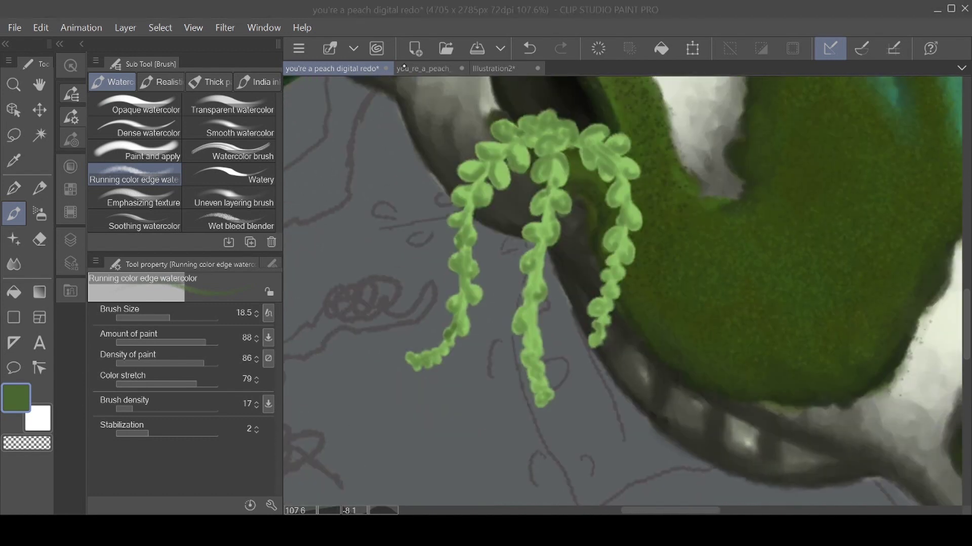
Sample the vine's light green and paint pale-green highlights on the topmost leaves and the leaves of the vine over the moss.
scroll(622, 291, "up", 1)
left_click(497, 212, "alt")
mouse_move(500, 206)
left_mouse_down()
mouse_move(483, 238)
mouse_move(484, 268)
left_mouse_up()
mouse_move(501, 208)
left_mouse_down()
mouse_move(480, 226)
mouse_move(471, 192)
left_mouse_up()
mouse_move(486, 256)
left_mouse_down()
mouse_move(489, 288)
mouse_move(460, 269)
left_mouse_up()
mouse_move(466, 227)
left_mouse_down()
mouse_move(441, 199)
mouse_move(459, 208)
mouse_move(409, 213)
left_mouse_up()
mouse_move(523, 274)
left_mouse_down()
mouse_move(543, 220)
mouse_move(590, 256)
mouse_move(574, 286)
left_mouse_up()
mouse_move(594, 342)
left_mouse_down()
mouse_move(567, 300)
mouse_move(580, 373)
left_mouse_up()
scroll(602, 330, "down", 3)
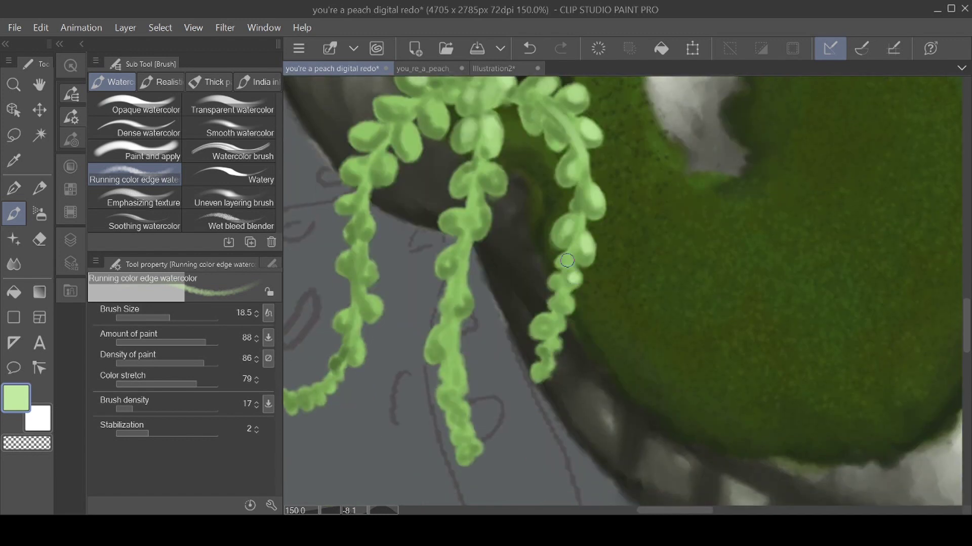
Add pale-green highlights to the remaining leaves down the middle and outer vines at brush size 18.5.
mouse_move(560, 296)
left_mouse_down()
mouse_move(551, 348)
mouse_move(544, 323)
left_mouse_up()
left_click_drag(494, 170, 495, 181)
left_click(458, 222)
left_click_drag(450, 219, 457, 216)
mouse_move(478, 260)
left_mouse_down()
mouse_move(448, 370)
mouse_move(456, 349)
mouse_move(471, 453)
left_mouse_up()
left_click_drag(561, 324, 735, 374)
left_click_drag(585, 180, 588, 198)
left_click_drag(612, 158, 615, 171)
left_click_drag(563, 152, 572, 156)
mouse_move(535, 181)
left_mouse_down()
mouse_move(546, 184)
mouse_move(559, 219)
left_mouse_up()
left_click_drag(549, 286, 538, 318)
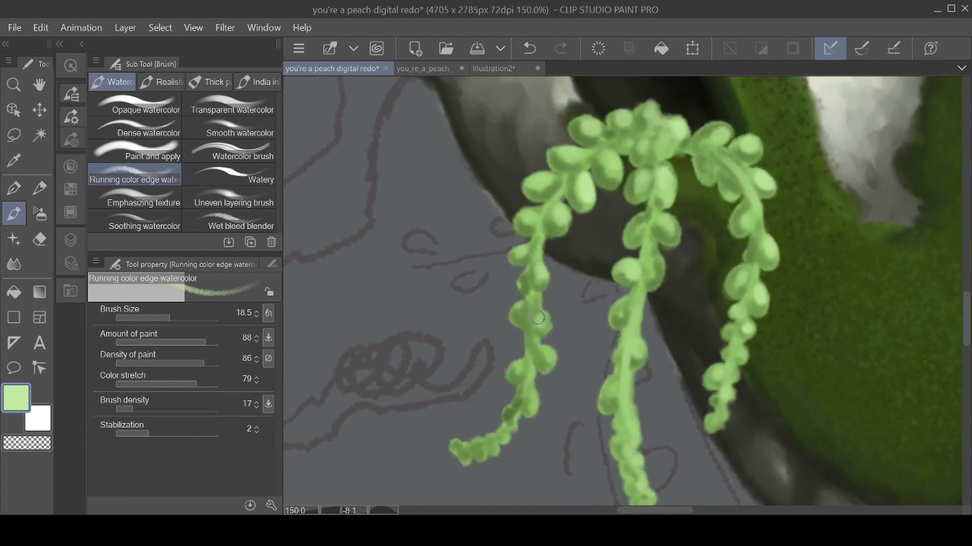
mouse_move(533, 391)
left_mouse_down()
mouse_move(529, 408)
mouse_move(480, 448)
left_mouse_up()
scroll(509, 306, "down", 3)
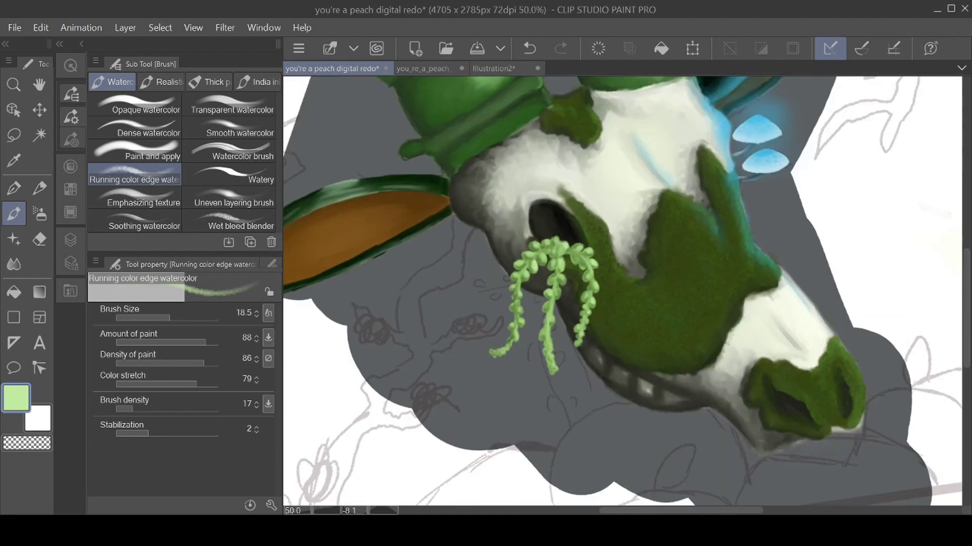
Add a layer above Layer 2 and paint a curved grey-blue mushroom stem in the eye socket with the Watery brush at size 13.1.
scroll(587, 159, "up", 2)
left_click(71, 240)
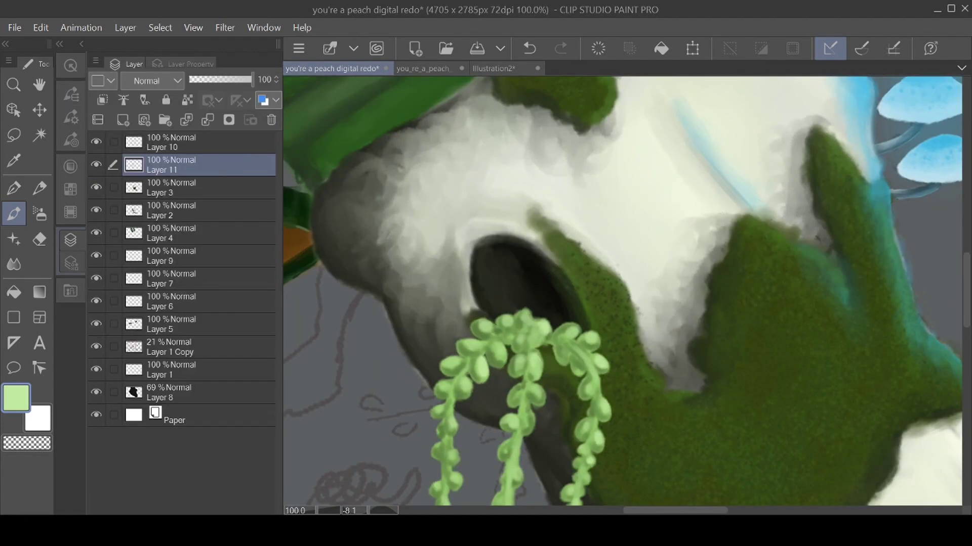
left_click(199, 210)
left_click(123, 120)
left_click_drag(623, 258, 555, 320)
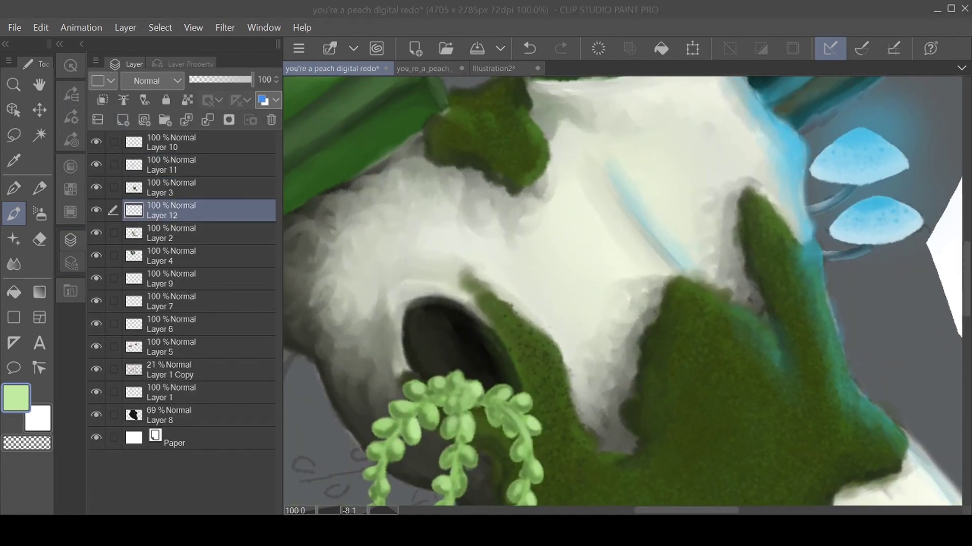
left_click(71, 94)
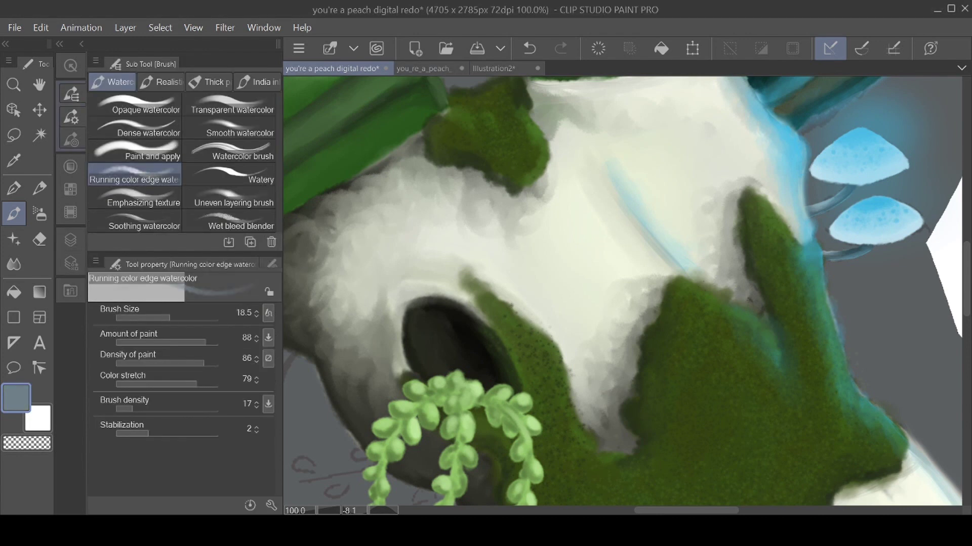
left_click(229, 175)
left_click_drag(490, 303, 567, 238)
key("ctrl+z")
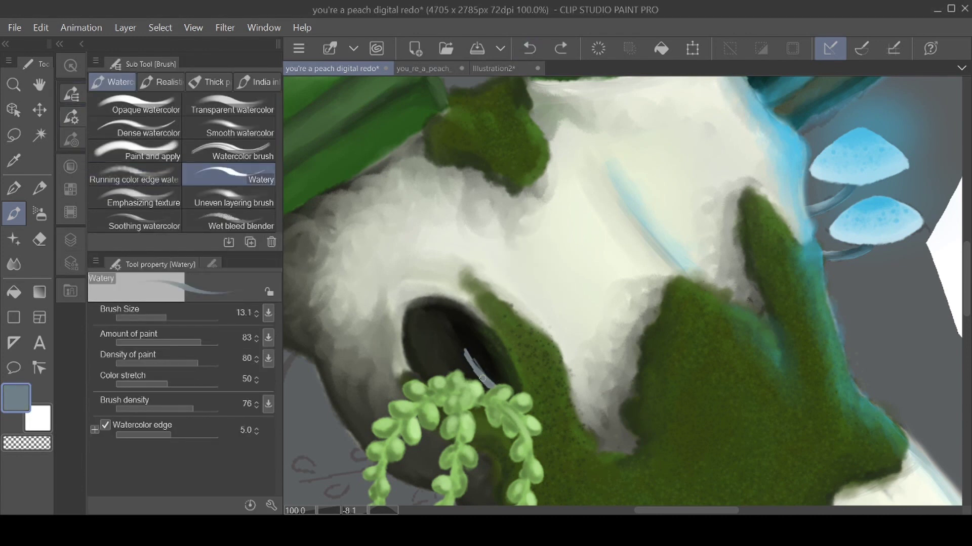
left_click_drag(449, 301, 465, 354)
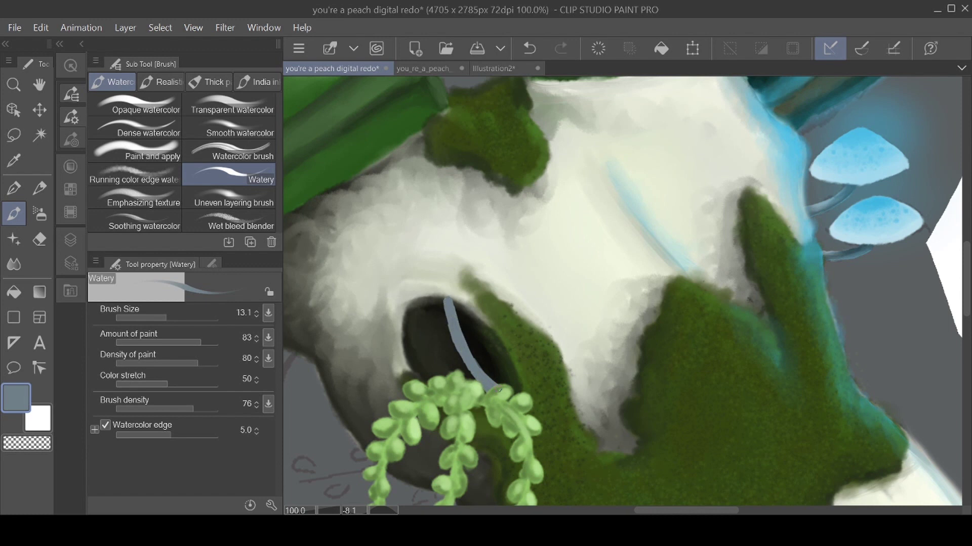
Add a new layer directly above Layer 11 for the mushroom cap.
left_click(70, 239)
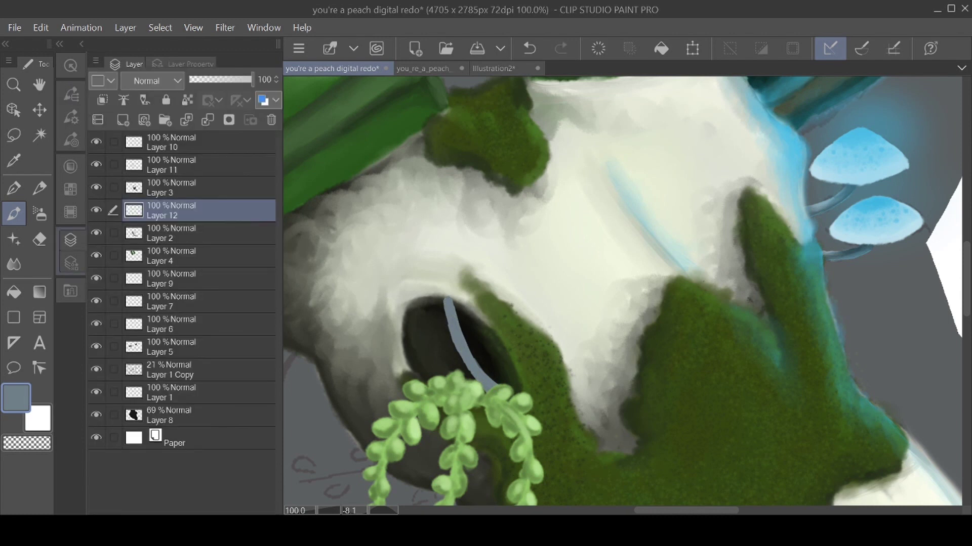
left_click(202, 164)
left_click(95, 278)
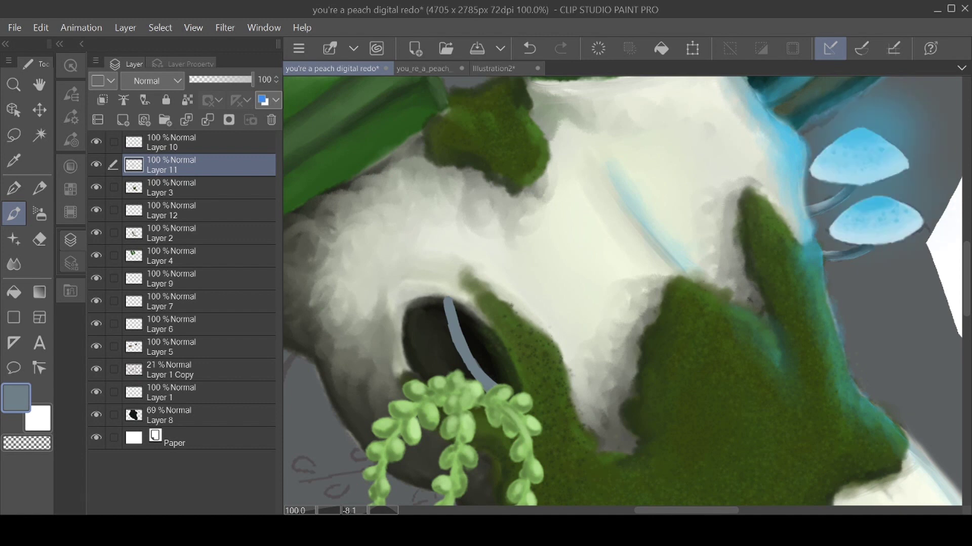
left_click(122, 120)
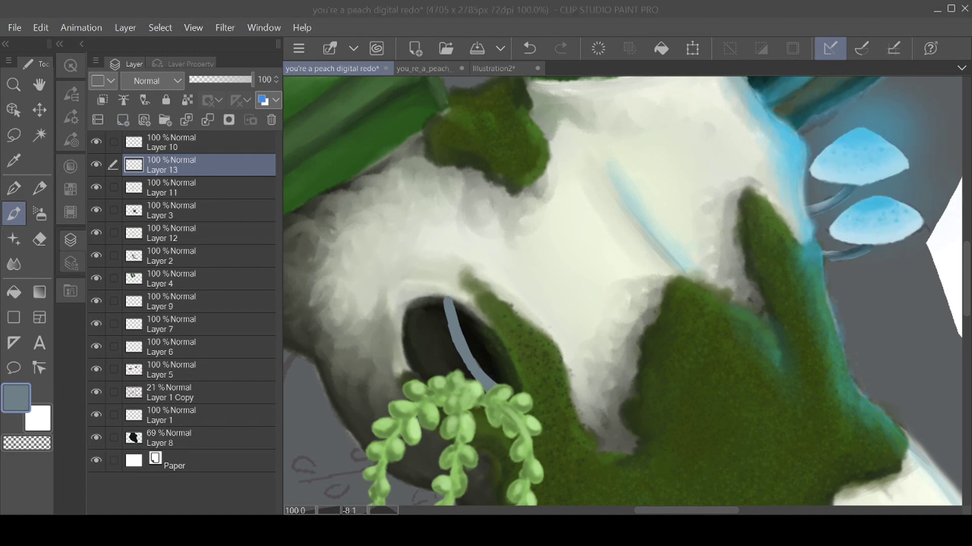
Outline and fill a pale-blue mushroom cap on top of the stem with the Running color edge watercolor brush at size 33.5.
left_click(388, 77)
left_click(71, 94)
left_click(134, 174)
key("[")
left_click_drag(580, 293, 622, 290)
left_click_drag(454, 344, 449, 366)
key("ctrl+z")
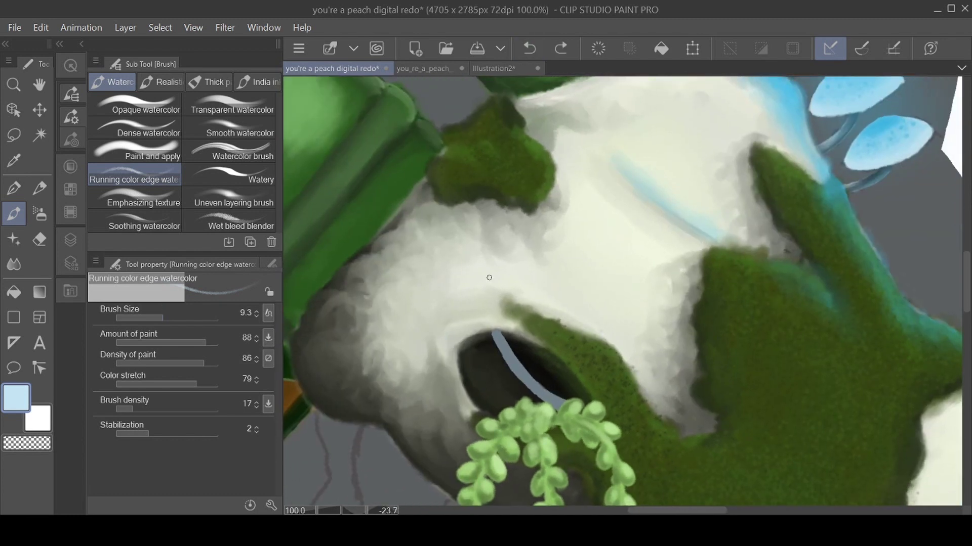
key("]")
left_click_drag(444, 305, 423, 363)
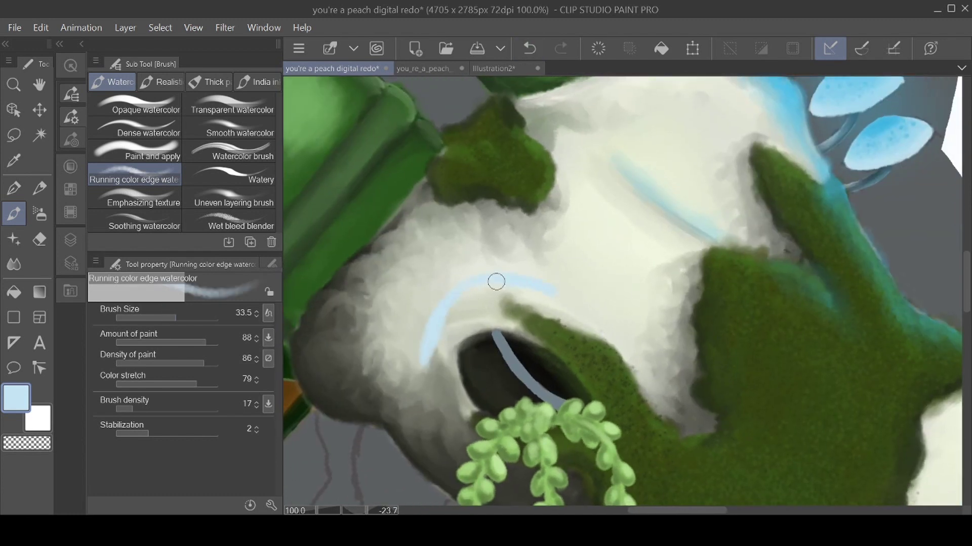
left_click_drag(556, 298, 420, 371)
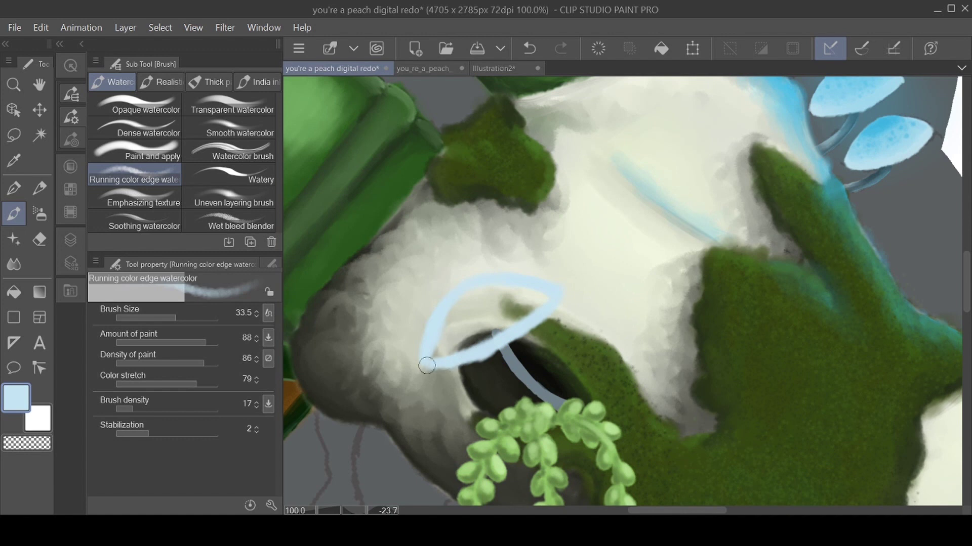
mouse_move(528, 308)
left_mouse_down()
mouse_move(441, 336)
mouse_move(446, 317)
mouse_move(457, 336)
mouse_move(506, 296)
mouse_move(428, 367)
left_mouse_up()
key("ctrl+z")
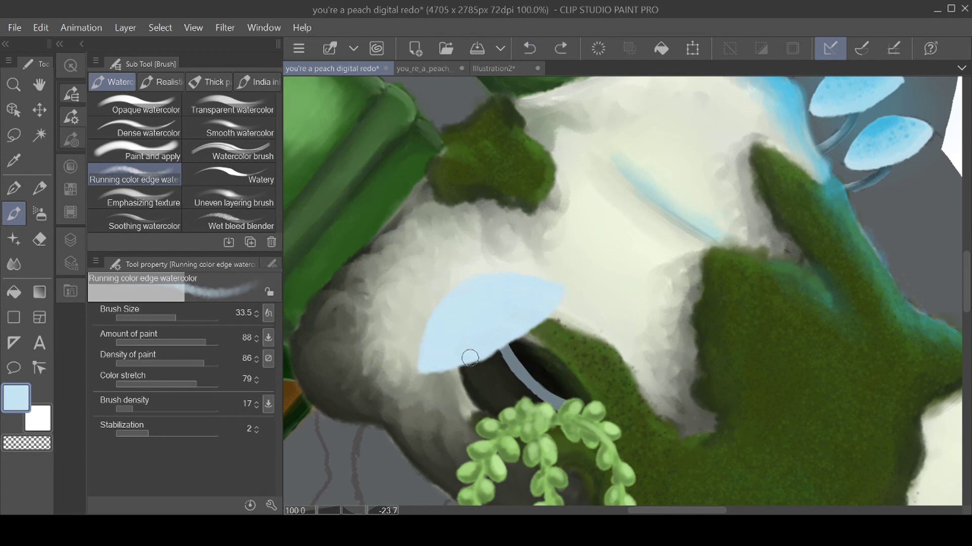
Refine the edges of the pale-blue mushroom cap with the brush at size 11.3.
left_click_drag(173, 315, 164, 316)
left_click_drag(501, 384, 509, 344)
left_click_drag(564, 291, 574, 242)
key("ctrl+z")
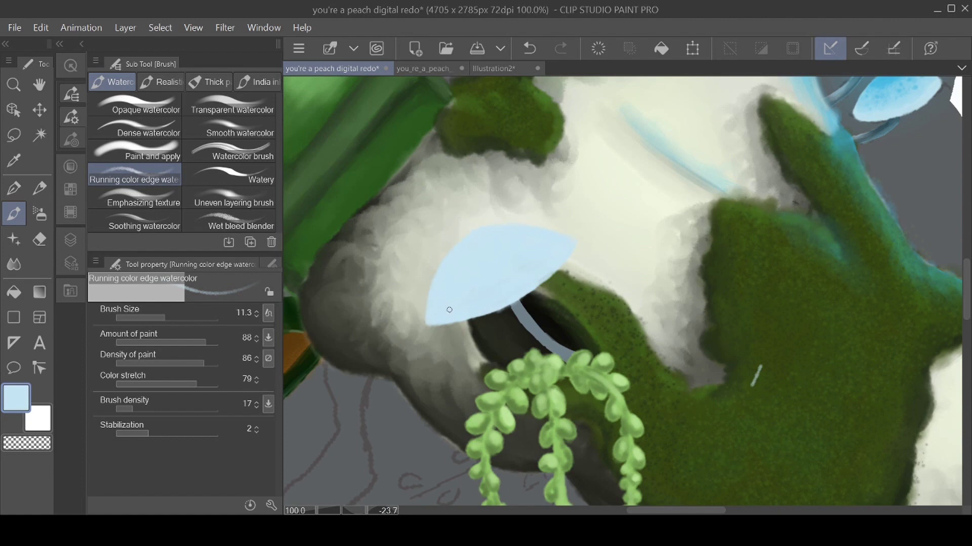
left_click_drag(449, 310, 468, 210)
scroll(629, 354, "down", 2)
key("e")
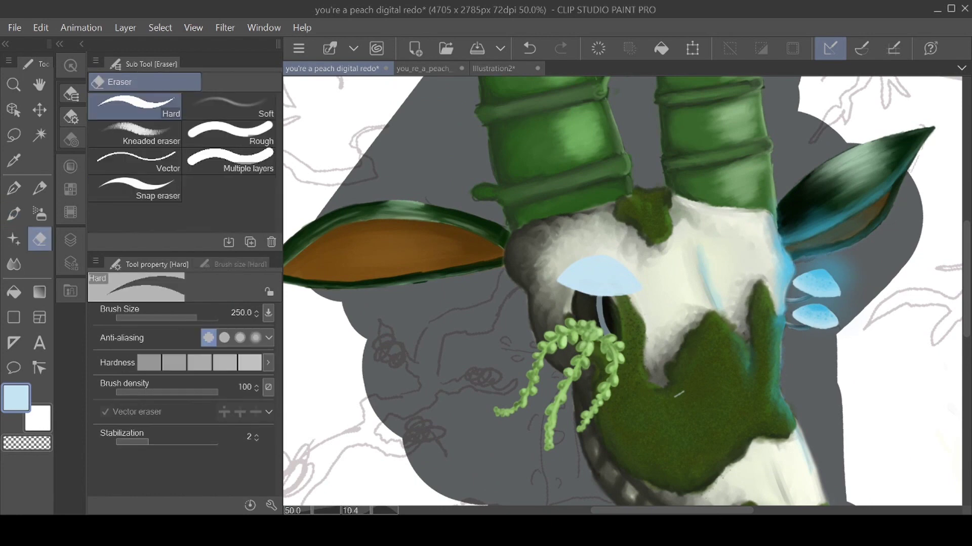
key("p")
scroll(594, 256, "up", 3)
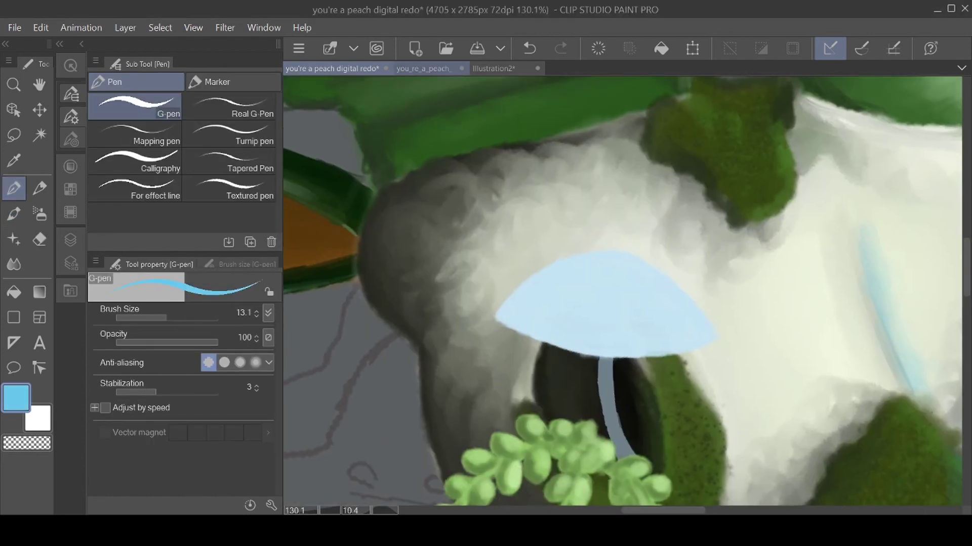
key("b")
left_click_drag(584, 257, 531, 280)
left_click_drag(628, 256, 698, 313)
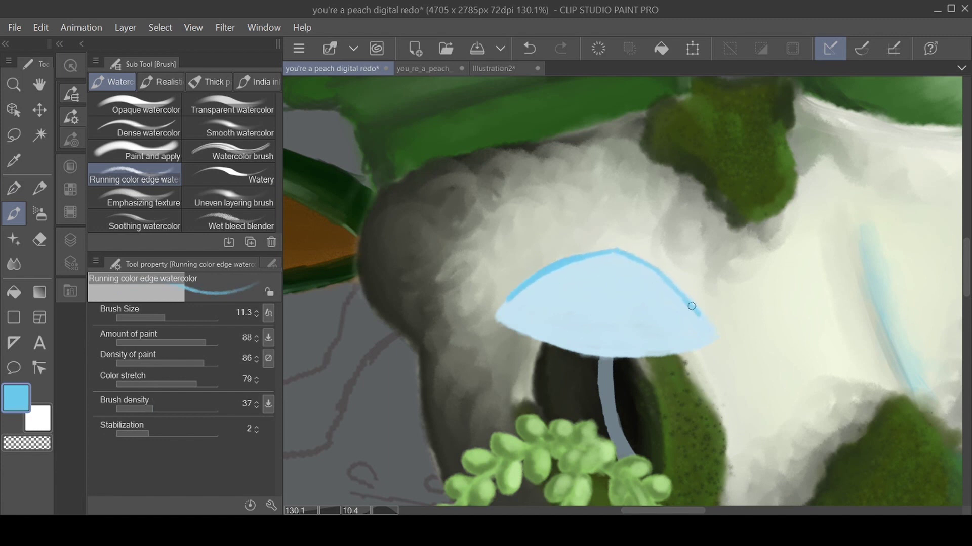
mouse_move(671, 326)
left_mouse_down()
mouse_move(595, 331)
mouse_move(534, 307)
left_mouse_up()
mouse_move(618, 276)
left_mouse_down()
mouse_move(575, 299)
mouse_move(635, 321)
mouse_move(683, 304)
mouse_move(638, 267)
mouse_move(612, 260)
mouse_move(547, 289)
mouse_move(618, 309)
mouse_move(656, 294)
left_mouse_up()
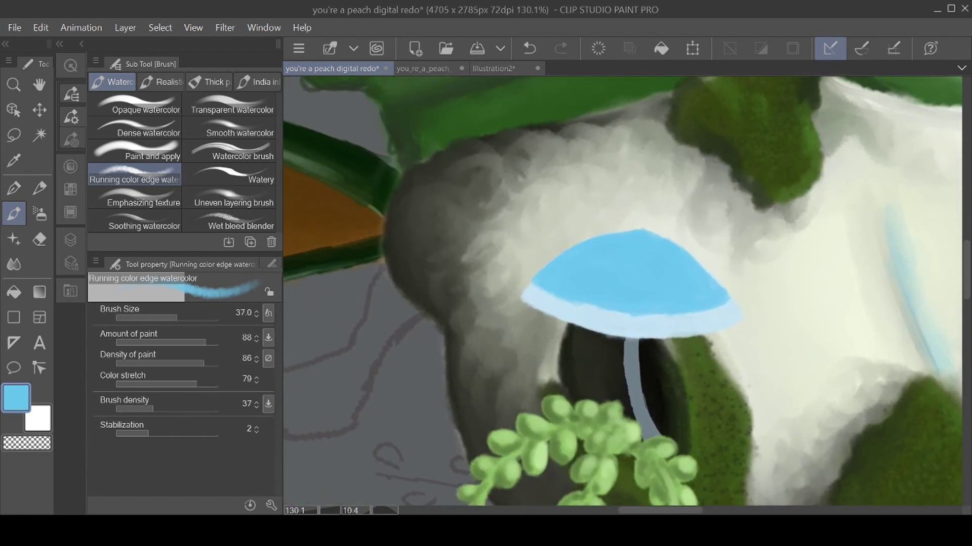
left_click(529, 48)
left_click(530, 48)
left_click(529, 48)
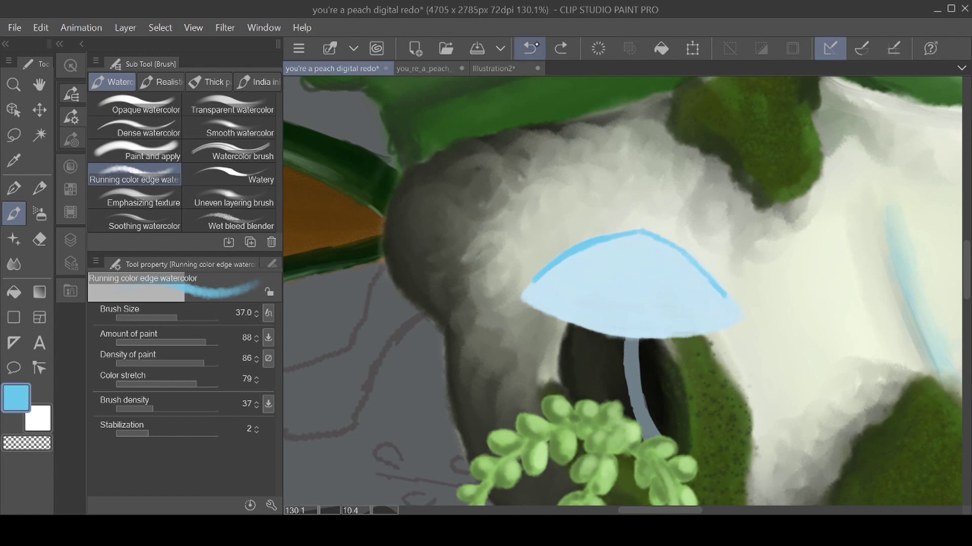
left_click(524, 48)
left_click(524, 48)
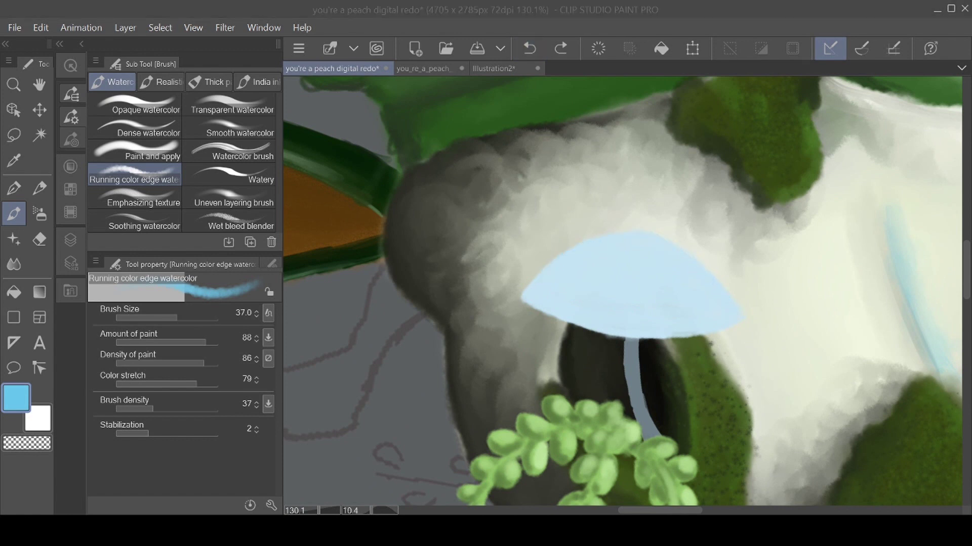
Outline the upper area of the mushroom cap in a slightly deeper light blue at brush size 12.5.
left_click(614, 302, "alt")
left_click_drag(644, 244, 702, 281)
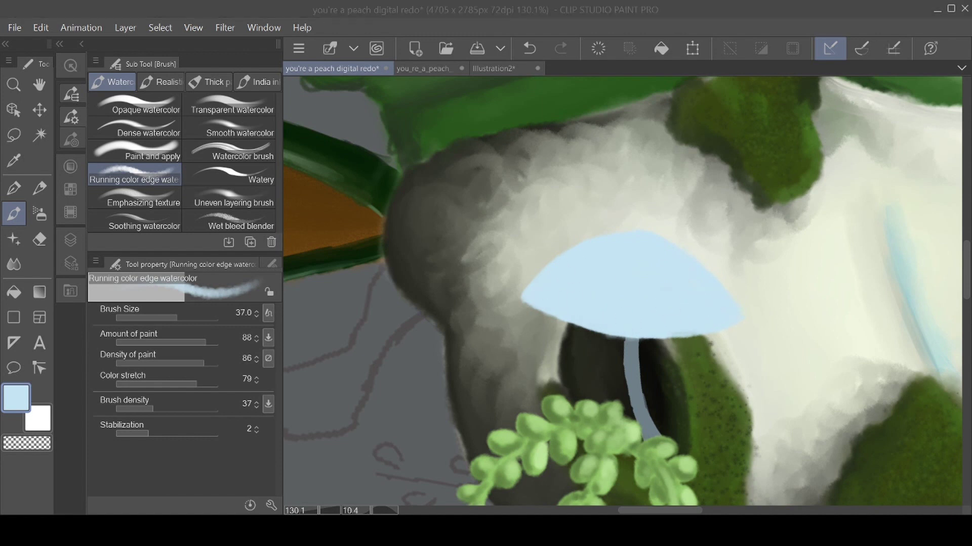
key("Return")
key("bracketleft")
key("bracketleft")
key("bracketleft")
key("bracketleft")
key("bracketleft")
mouse_move(571, 256)
left_mouse_down()
mouse_move(557, 265)
mouse_move(629, 236)
left_mouse_up()
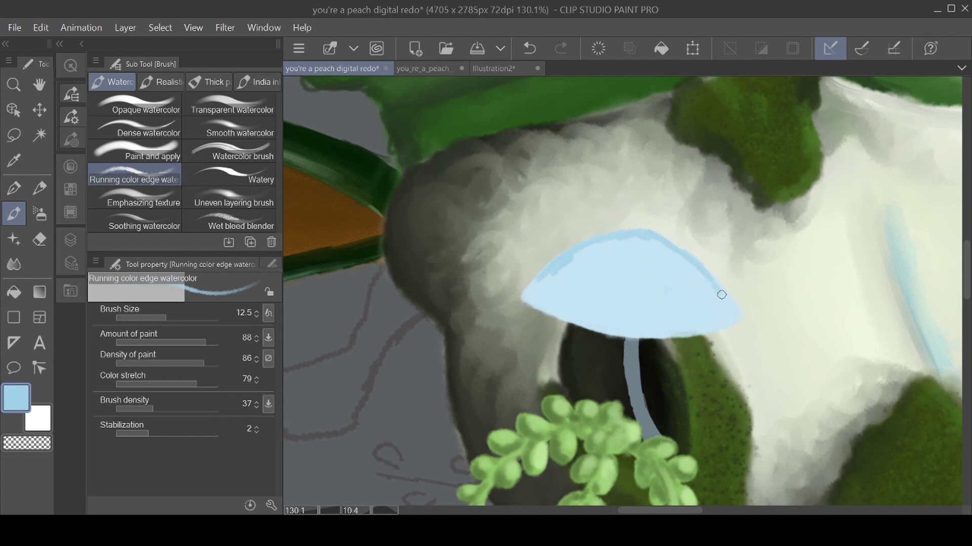
left_click_drag(585, 294, 668, 302)
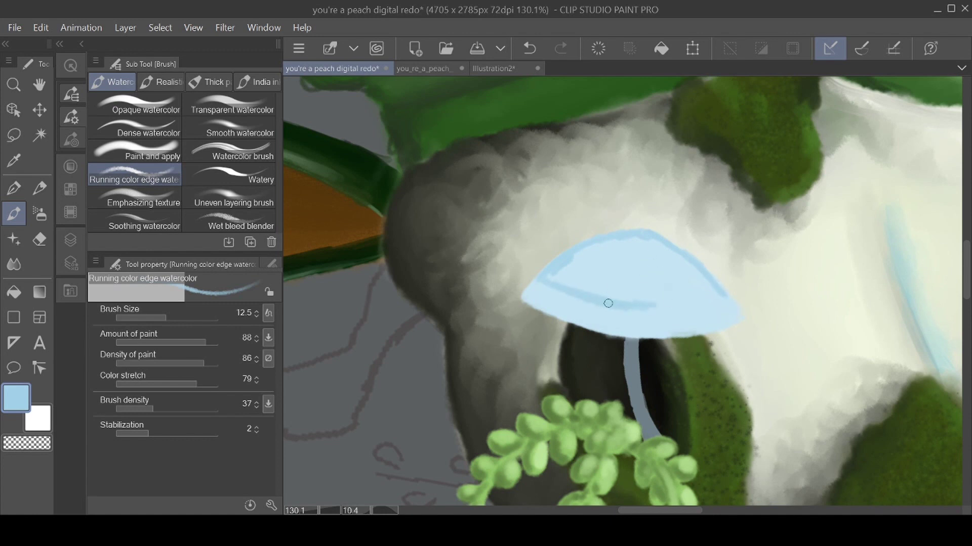
Fill the outlined upper area of the cap with the deeper light blue at brush size 40.8, leaving a pale rim.
key("bracketright")
key("bracketright")
key("bracketright")
key("bracketright")
key("bracketright")
mouse_move(621, 262)
left_mouse_down()
mouse_move(590, 260)
mouse_move(633, 292)
mouse_move(696, 278)
mouse_move(639, 243)
mouse_move(609, 256)
left_mouse_up()
left_click_drag(773, 447, 729, 457)
left_click_drag(626, 278, 629, 265)
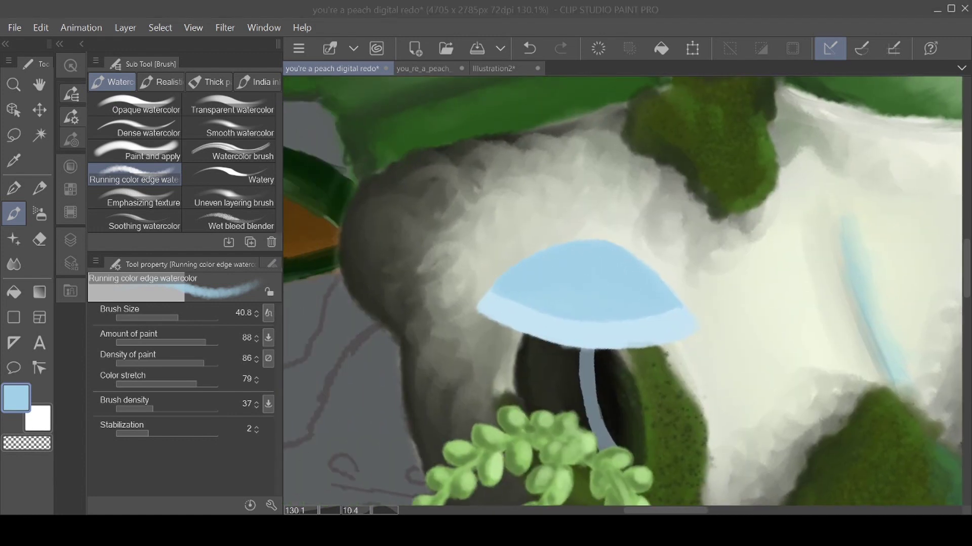
Paint a brighter-blue crown on the cap at size 13.8 and blend the blue bands with the Wet bleed blender at size 16.8.
left_click(431, 68)
left_click(158, 317)
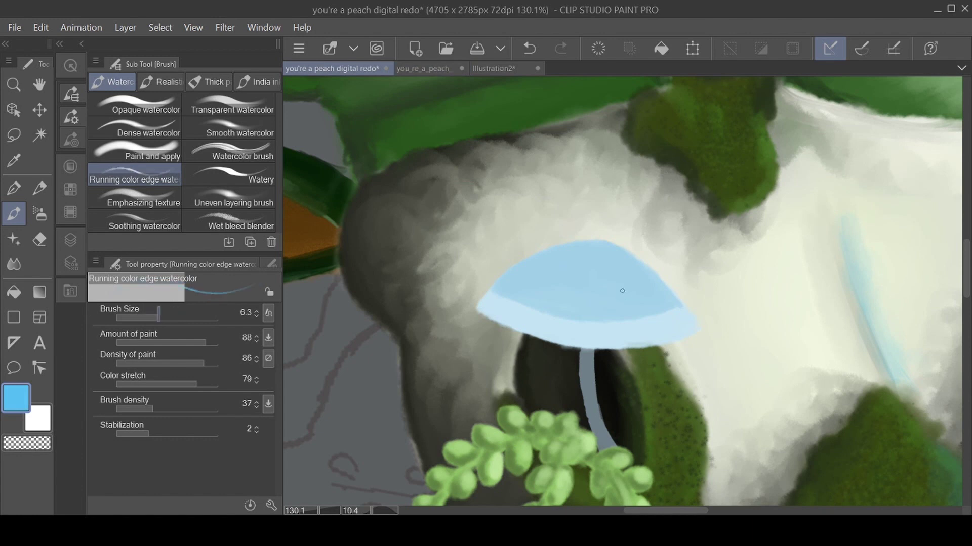
left_click_drag(158, 317, 167, 318)
key("ctrl+plus")
key("ctrl+plus")
left_click_drag(673, 501, 818, 402)
mouse_move(467, 362)
left_mouse_down()
mouse_move(495, 273)
mouse_move(578, 240)
mouse_move(512, 339)
mouse_move(473, 349)
mouse_move(511, 278)
mouse_move(508, 323)
mouse_move(587, 253)
mouse_move(538, 287)
left_mouse_up()
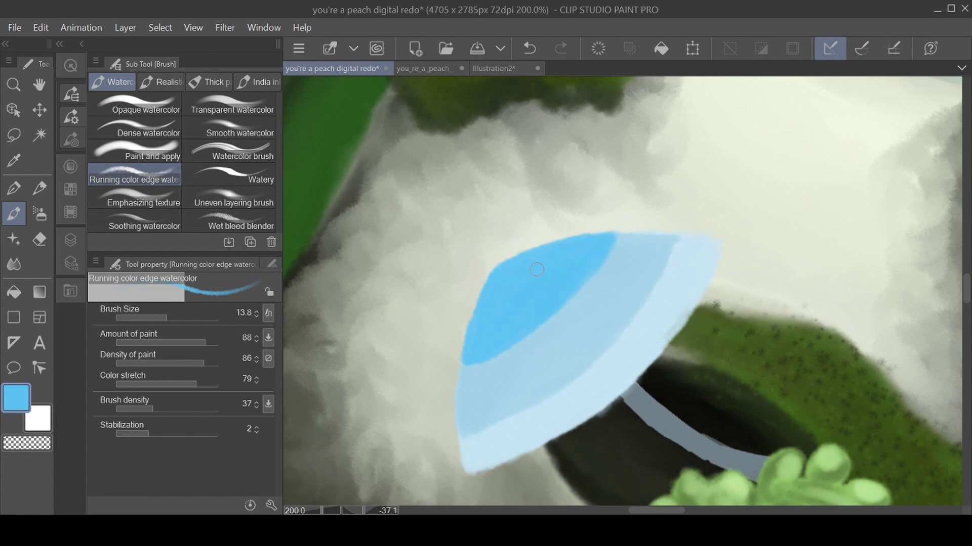
left_click(233, 222)
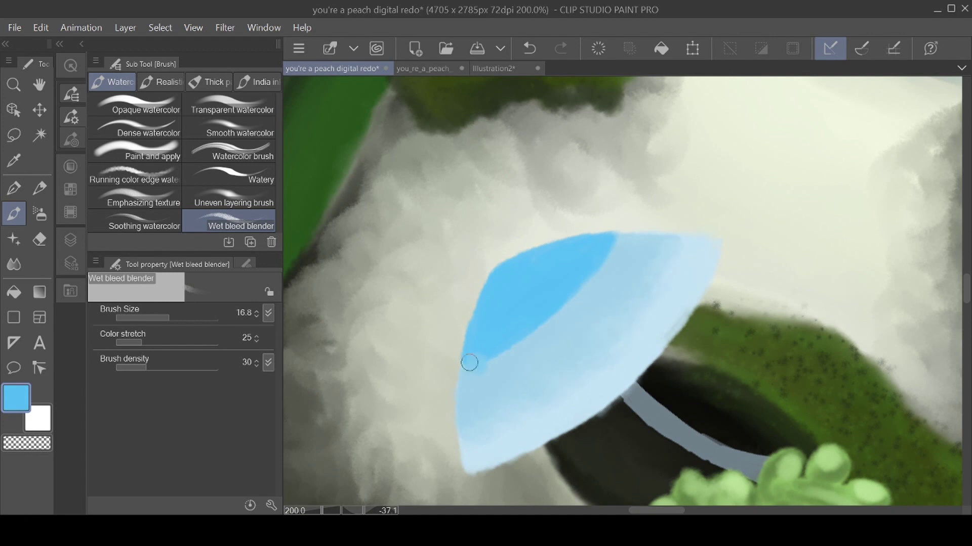
left_click_drag(485, 360, 538, 337)
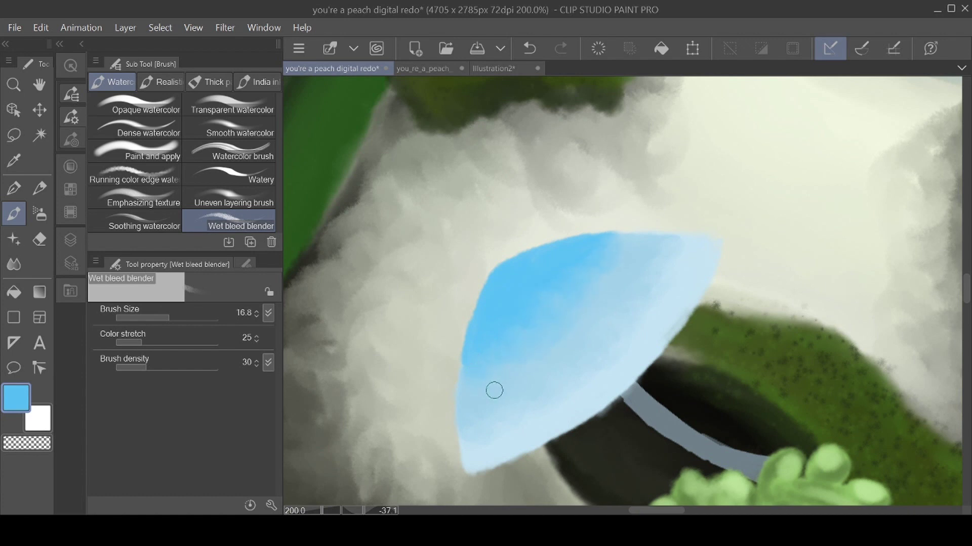
Dot bright-blue spots across the paler part of the cap with the Running color edge watercolor brush at size 13.8.
key("b")
left_click(630, 266)
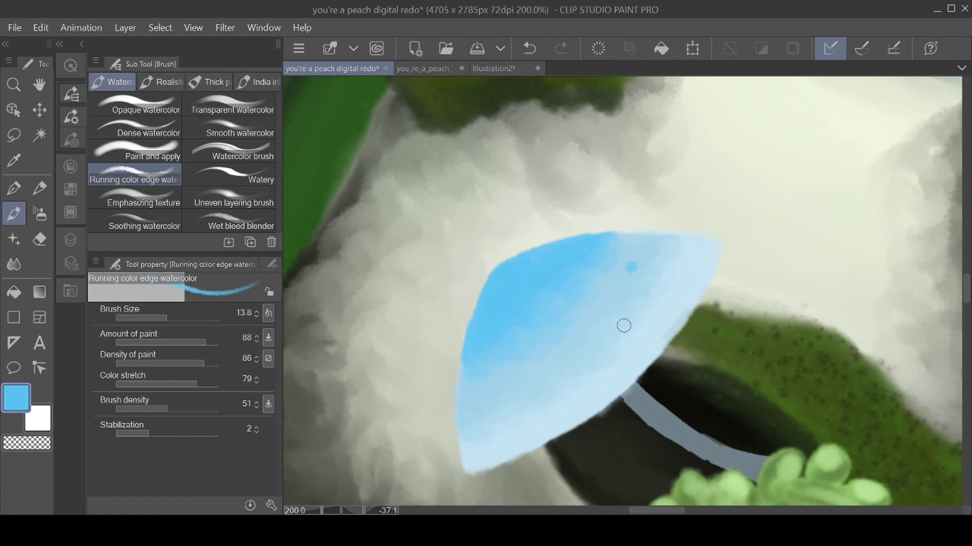
left_click(557, 355)
left_click(622, 335)
left_click(471, 402)
left_click(526, 388)
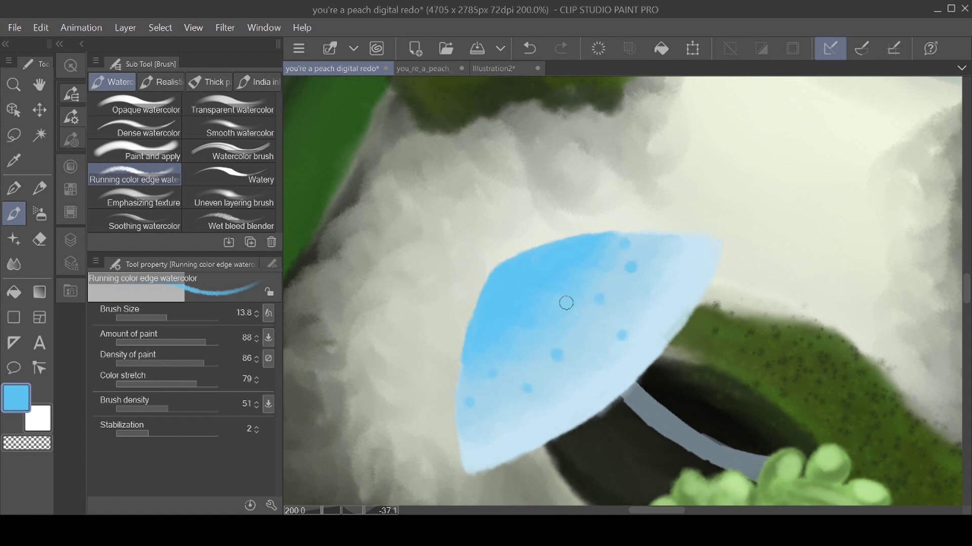
Speckle the mushroom cap with fine bright-blue particles using the Running color spray airbrush at size 70.1.
key("b")
key("bracketleft")
key("bracketleft")
left_click(134, 189)
mouse_move(623, 292)
left_mouse_down()
mouse_move(630, 264)
mouse_move(600, 279)
mouse_move(560, 349)
left_mouse_up()
key("ctrl+z")
key("ctrl+y")
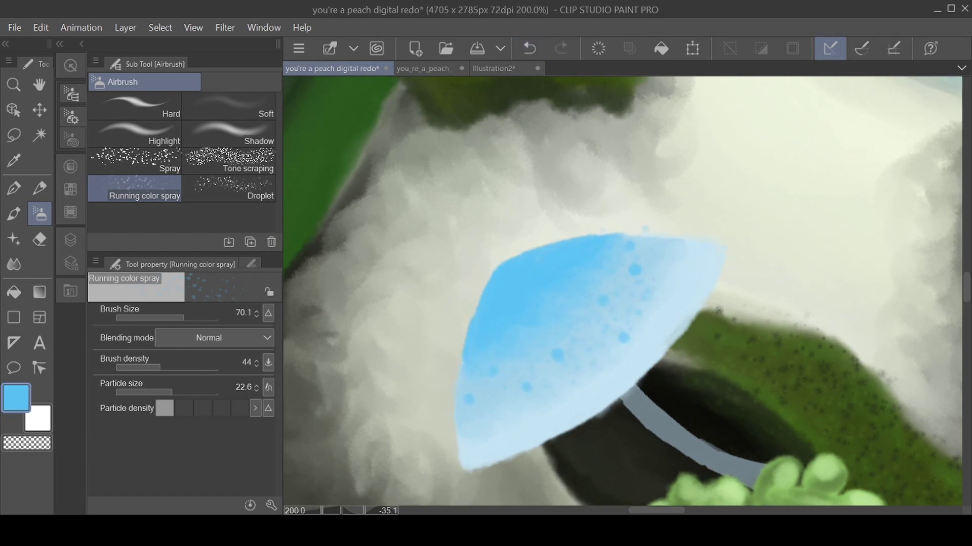
Erase the stray blue specks around the mushroom cap's edge with the Soft eraser at size 7.6.
left_click(39, 239)
left_click(228, 106)
scroll(617, 215, "down", 3)
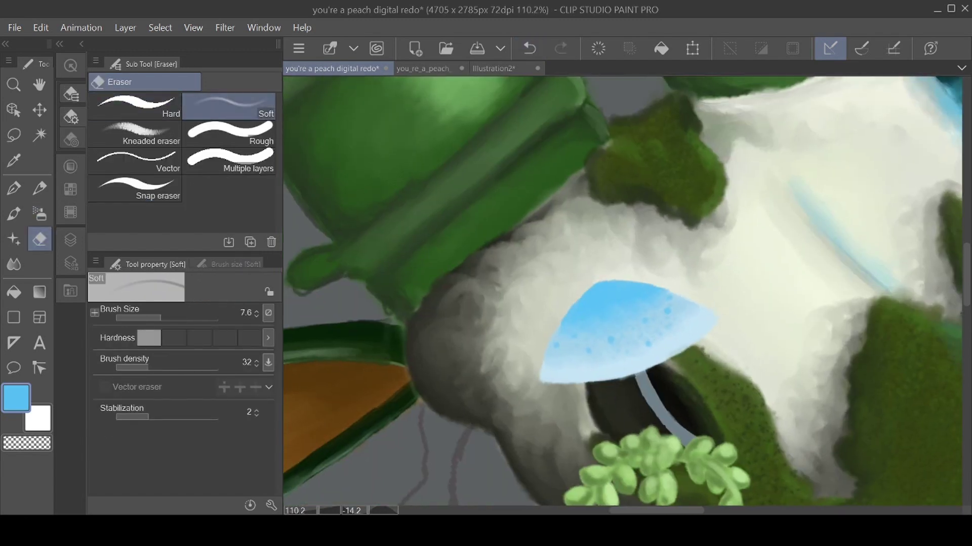
scroll(515, 247, "up", 6)
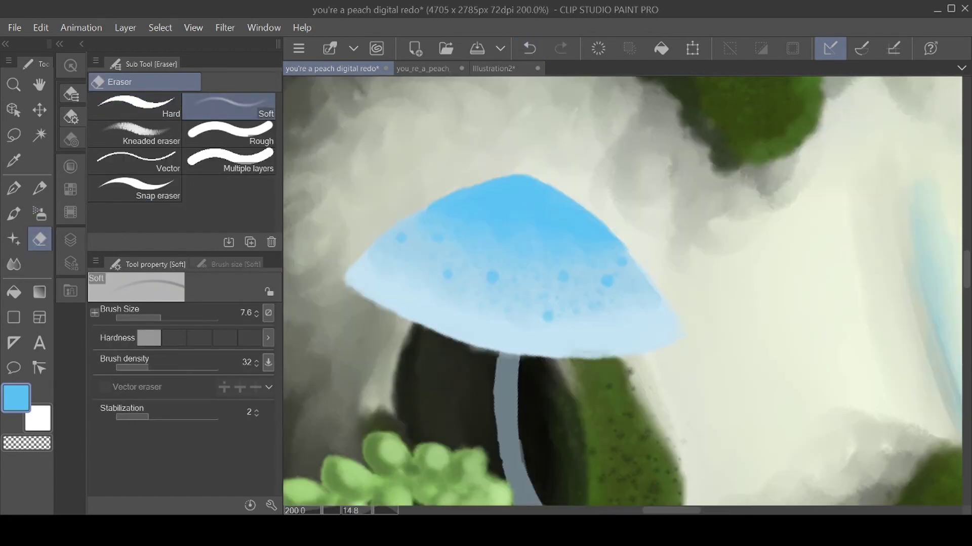
Soften the lower edge of the cap's bright-blue crown with the Wet bleed blender at size 16.8.
key("b")
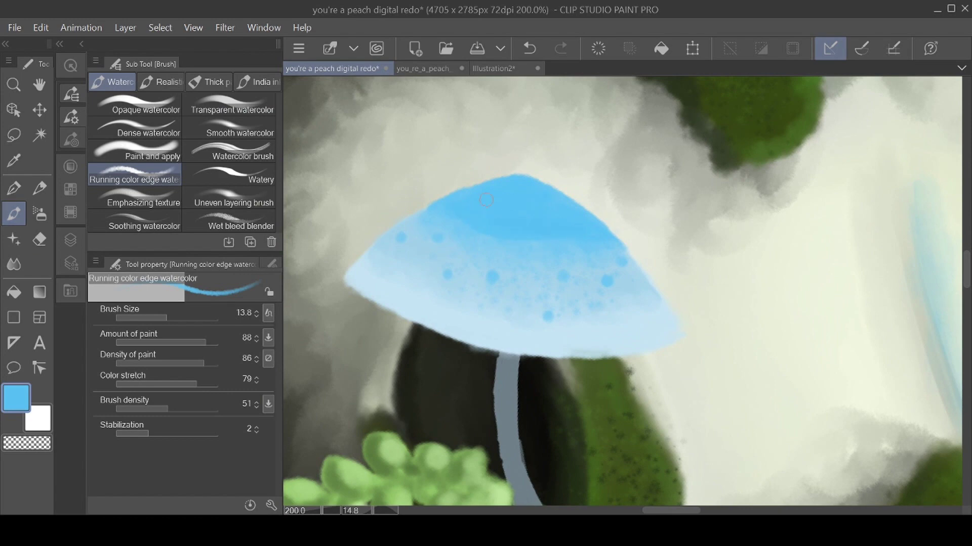
left_click(233, 223)
scroll(607, 466, "down", 1)
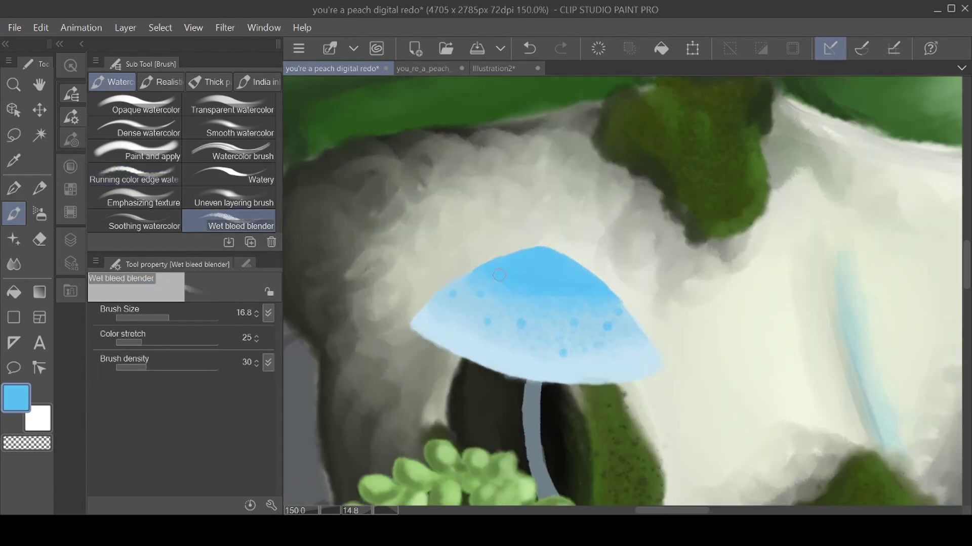
scroll(492, 277, "down", 4)
scroll(602, 340, "up", 3)
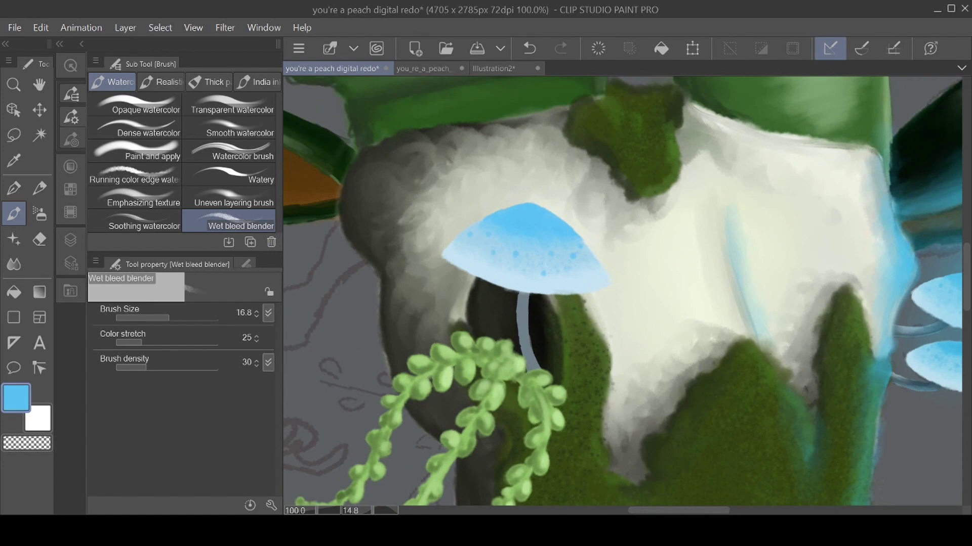
Make Layer 11 the active layer for painting the mushroom stem.
left_click(228, 151)
left_click(70, 239)
left_click(197, 188)
left_click(71, 94)
left_click(229, 128)
scroll(425, 340, "down", 3)
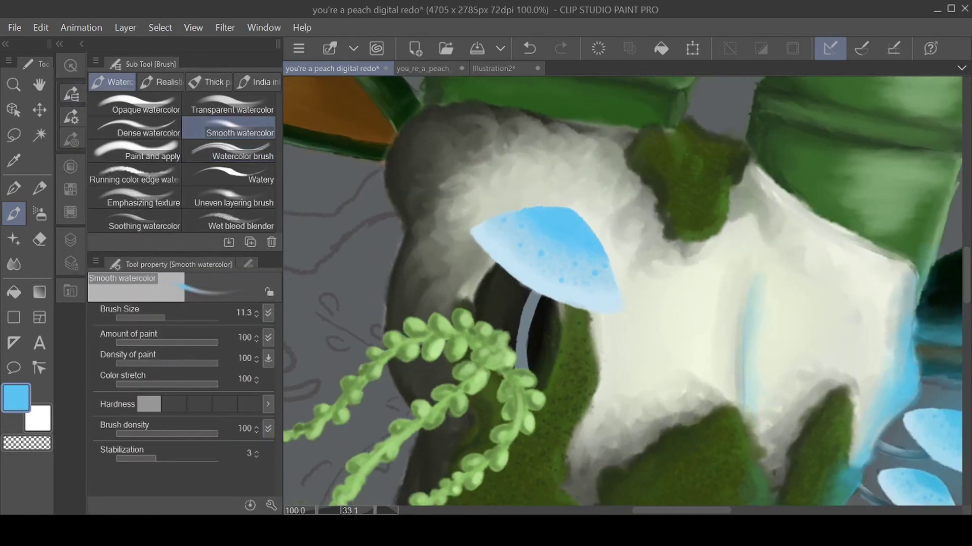
scroll(483, 355, "up", 6)
scroll(728, 255, "down", 1)
key("[")
left_click_drag(521, 179, 516, 222)
key("ctrl+z")
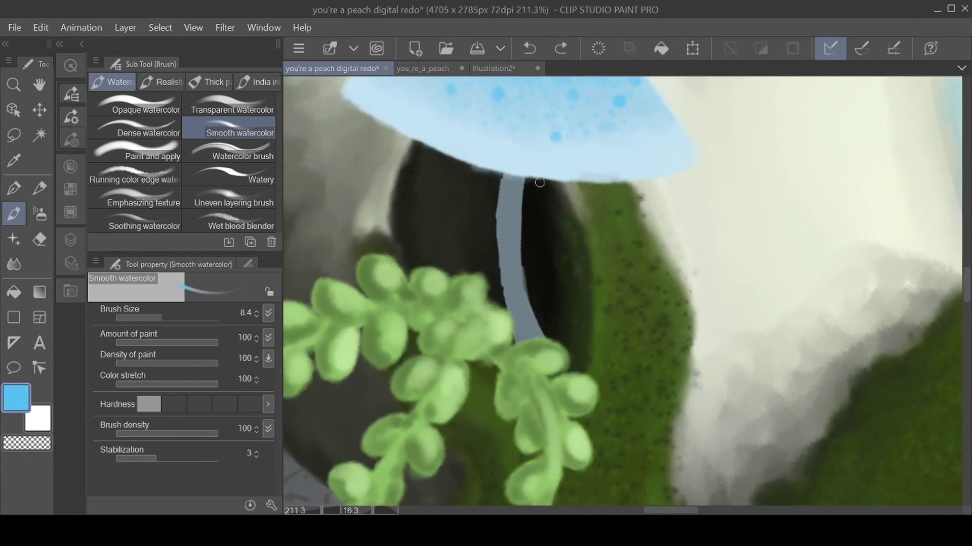
Paint bright-blue lines along both edges of the stem with the Watery brush at size 8.9.
left_click(229, 175)
mouse_move(521, 190)
left_mouse_down()
mouse_move(524, 299)
mouse_move(544, 334)
mouse_move(505, 314)
mouse_move(500, 214)
mouse_move(515, 346)
left_mouse_up()
key("e")
key("ctrl+z")
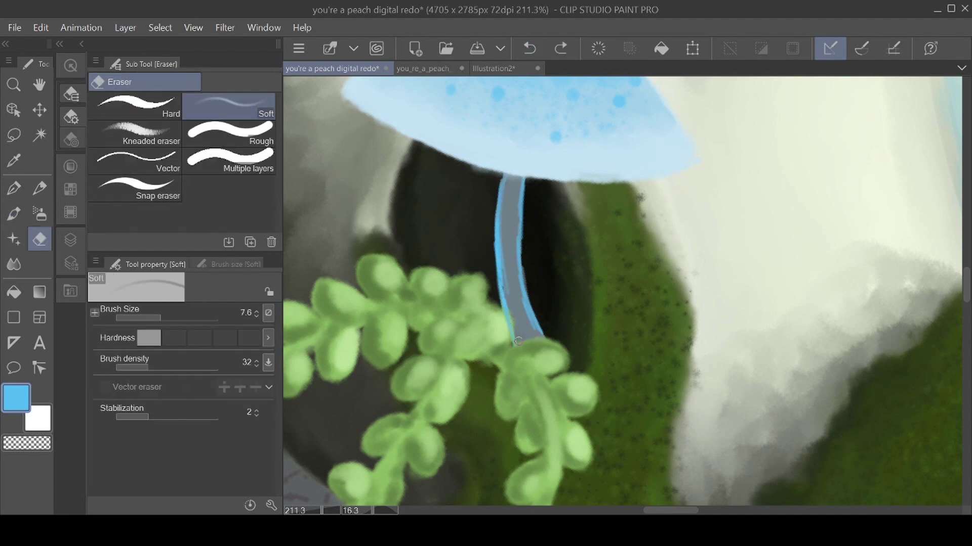
Sample the stem's grey-blue and paint it over the inner sides of the blue edge lines down to the base.
key("i")
left_click(526, 318)
key("b")
left_click_drag(499, 231, 517, 335)
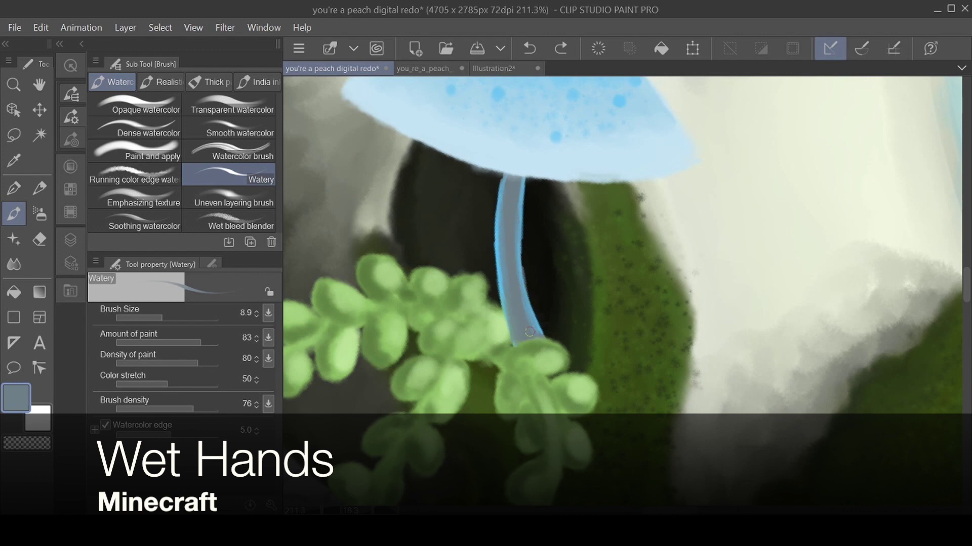
Shade the stem's upper part in dark slate blue with the Watery brush at density 91 and blend it with the Wet bleed blender.
double_click(19, 393)
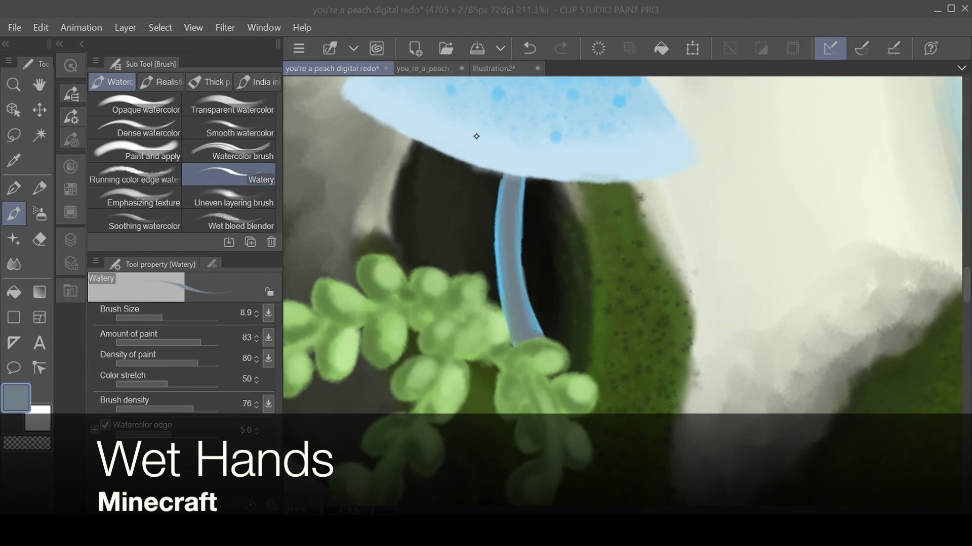
left_click(458, 100)
mouse_move(505, 177)
left_mouse_down()
mouse_move(520, 215)
mouse_move(508, 216)
mouse_move(512, 198)
left_mouse_up()
key("ctrl+]")
key("ctrl+]")
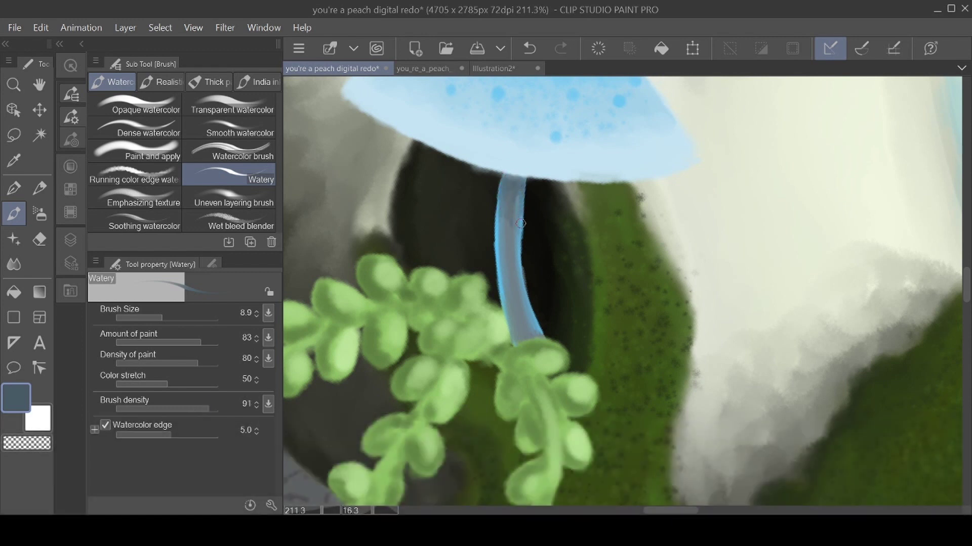
left_click(229, 221)
left_click_drag(514, 201, 503, 217)
Darken the top of the stem just under the cap in near-black blue with the Watery brush at size 8.9.
double_click(16, 398)
left_click(403, 80)
left_click(229, 174)
left_click_drag(519, 180, 518, 192)
left_click_drag(504, 179, 520, 212)
left_click_drag(505, 179, 500, 216)
left_click_drag(511, 194, 520, 209)
left_click_drag(511, 176, 503, 177)
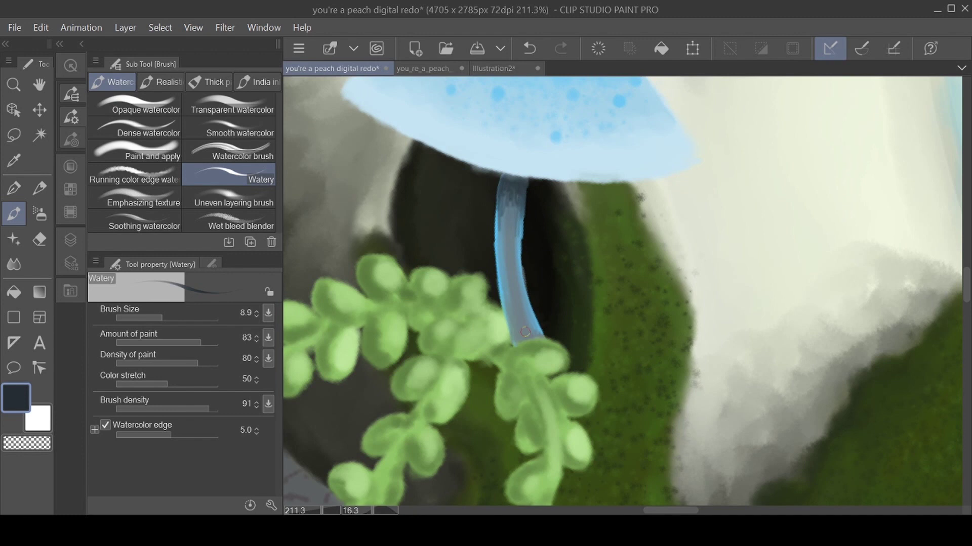
Darken the stem's base in the near-black blue and blend both stem ends with the Wet bleed blender at size 16.8.
mouse_move(516, 334)
left_mouse_down()
mouse_move(542, 333)
mouse_move(531, 309)
mouse_move(513, 342)
mouse_move(525, 301)
left_mouse_up()
key("ctrl+z")
mouse_move(534, 325)
left_mouse_down()
mouse_move(526, 292)
mouse_move(534, 323)
left_mouse_up()
left_click(228, 220)
mouse_move(511, 213)
left_mouse_down()
mouse_move(522, 186)
mouse_move(507, 200)
left_mouse_up()
mouse_move(511, 332)
left_mouse_down()
mouse_move(526, 338)
mouse_move(533, 327)
left_mouse_up()
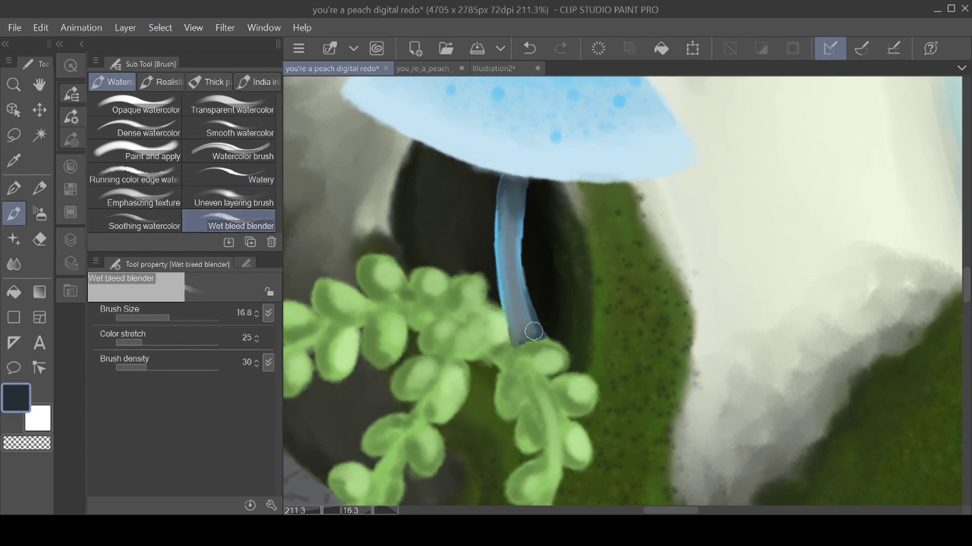
Add a pale-blue highlight down the middle of the stem with the Watery brush and blend it with the Wet bleed blender.
left_click(506, 244, "alt")
key("b")
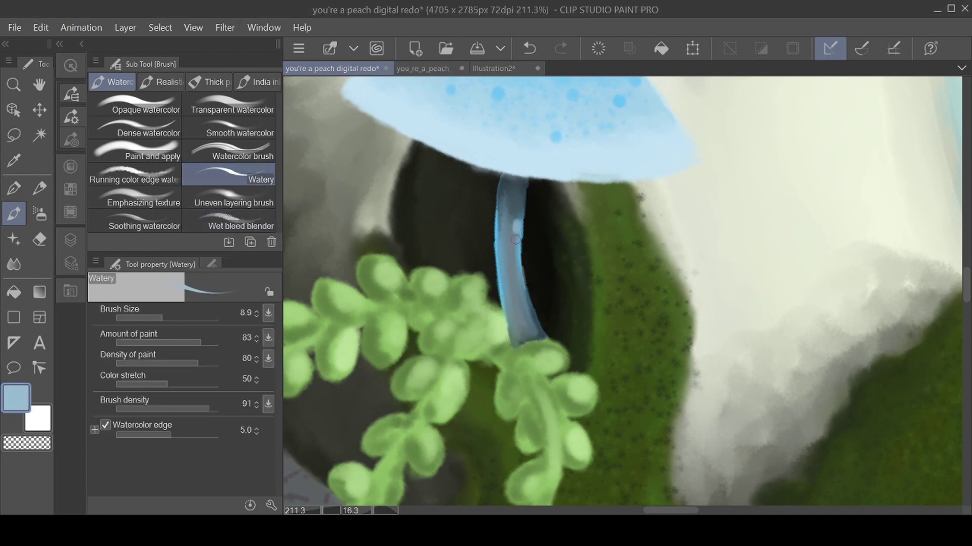
left_click_drag(516, 227, 515, 263)
left_click_drag(515, 204, 524, 326)
left_click(229, 220)
mouse_move(514, 256)
left_mouse_down()
mouse_move(513, 208)
mouse_move(510, 286)
left_mouse_up()
Add a new layer above Layer 13 and airbrush a soft bright-blue glow around the socket mushroom with the Soft airbrush.
scroll(549, 161, "down", 5)
left_click(70, 239)
left_click(172, 165)
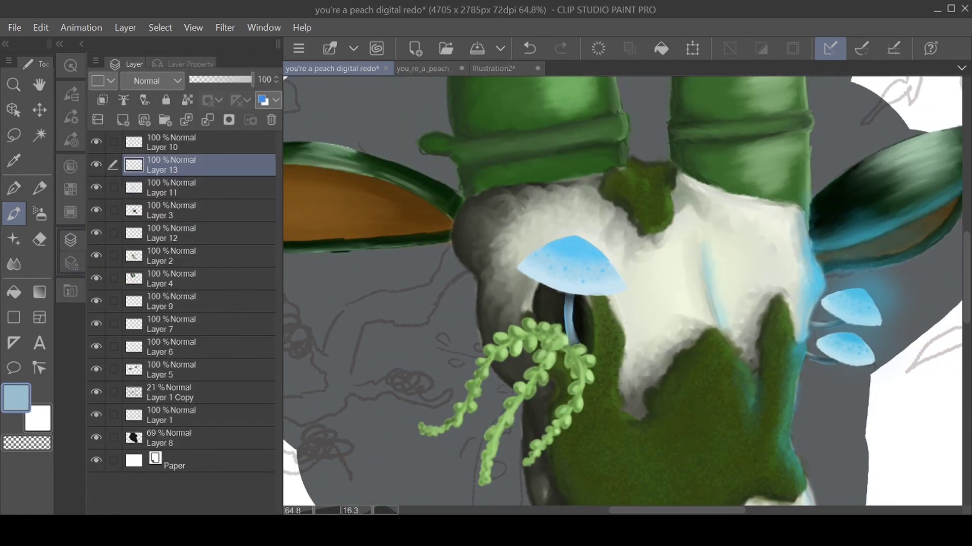
left_click(123, 120)
left_click(39, 213)
left_click(71, 95)
left_click(228, 107)
mouse_move(587, 274)
left_mouse_down("ctrl+alt")
mouse_move(672, 273)
mouse_move(612, 281)
mouse_move(575, 229)
left_mouse_up("ctrl+alt")
mouse_move(607, 286)
left_mouse_down()
mouse_move(566, 211)
mouse_move(559, 304)
left_mouse_up()
left_click_drag(668, 315, 674, 258)
Paint bright-blue highlights on the upper vine leaves and stems using the Watercolor brush at size 9.8, paint amount 80, paint density 73, brush density 49.
left_click(14, 213)
left_click(229, 151)
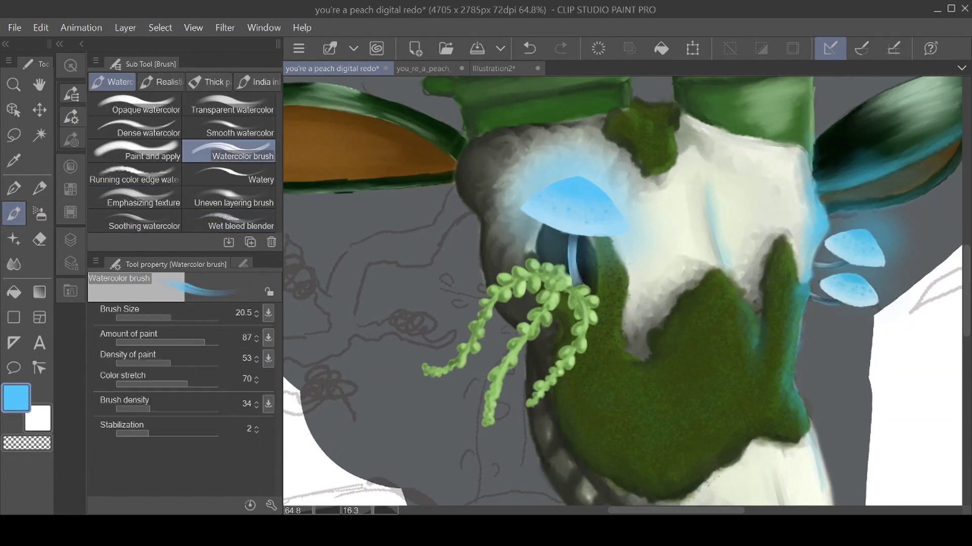
scroll(577, 295, "up", 3)
left_click(193, 342)
left_click(163, 317)
mouse_move(555, 257)
left_mouse_down()
mouse_move(496, 229)
mouse_move(482, 235)
mouse_move(498, 211)
mouse_move(467, 264)
mouse_move(410, 270)
left_mouse_up()
left_click(198, 342)
left_click(190, 363)
left_click(165, 408)
mouse_move(463, 299)
left_mouse_down()
mouse_move(461, 287)
mouse_move(390, 321)
left_mouse_up()
mouse_move(549, 279)
left_mouse_down()
mouse_move(531, 302)
mouse_move(533, 273)
left_mouse_up()
mouse_move(538, 268)
left_mouse_down()
mouse_move(548, 247)
mouse_move(503, 255)
left_mouse_up()
mouse_move(569, 279)
left_mouse_down()
mouse_move(506, 314)
mouse_move(538, 324)
left_mouse_up()
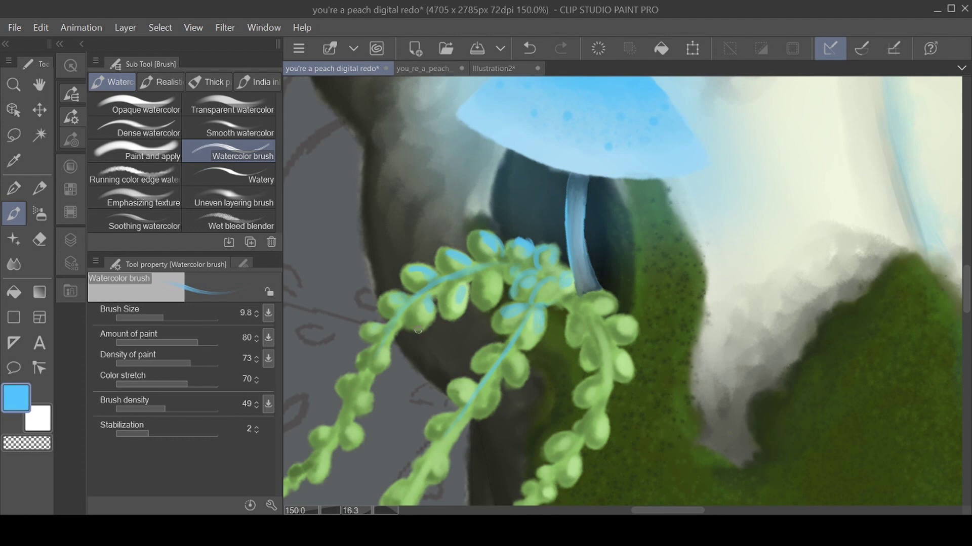
Add bright-blue highlights to the leaves and stem of the right vine and the lower leaves of the middle vine.
left_click_drag(606, 299, 585, 301)
mouse_move(578, 315)
left_mouse_down()
mouse_move(597, 414)
mouse_move(569, 458)
left_mouse_up()
left_click_drag(613, 322, 629, 320)
mouse_move(621, 354)
left_mouse_down()
mouse_move(586, 353)
mouse_move(603, 359)
mouse_move(589, 389)
left_mouse_up()
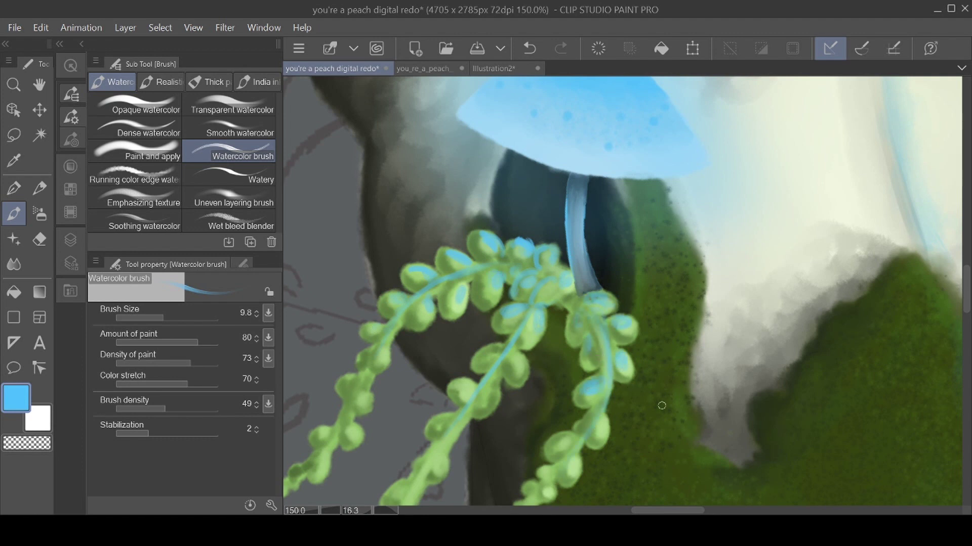
left_click_drag(498, 355, 487, 354)
left_click_drag(487, 403, 601, 285)
left_click_drag(508, 303, 520, 297)
left_click_drag(516, 334, 515, 341)
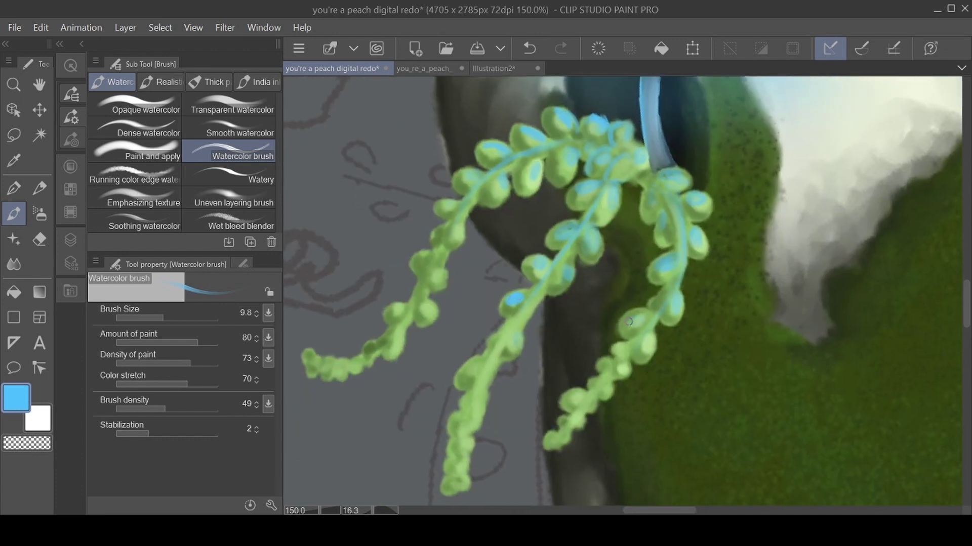
Blend the blue highlights into the vine leaves with the Wet bleed blender at size 11.3 and density 39.
scroll(674, 312, "down", 3)
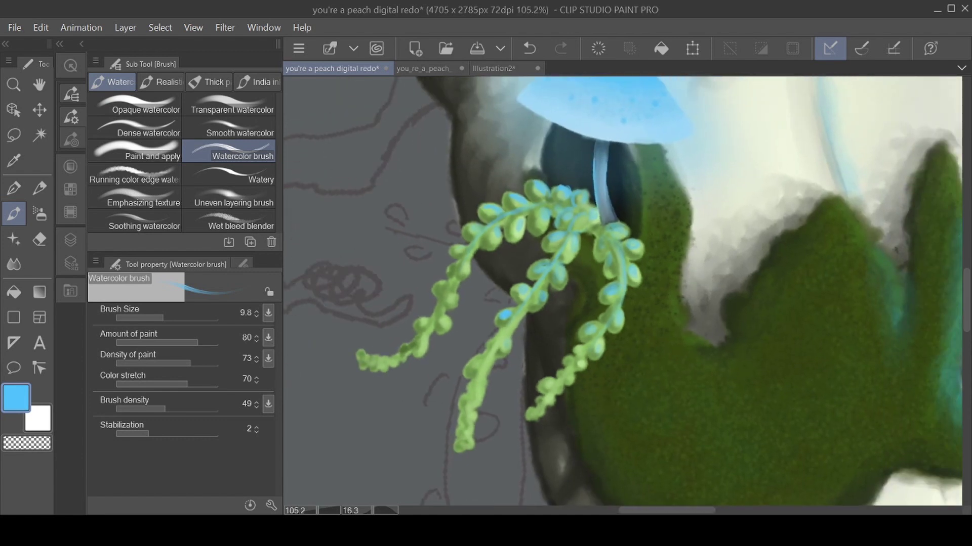
left_click(230, 223)
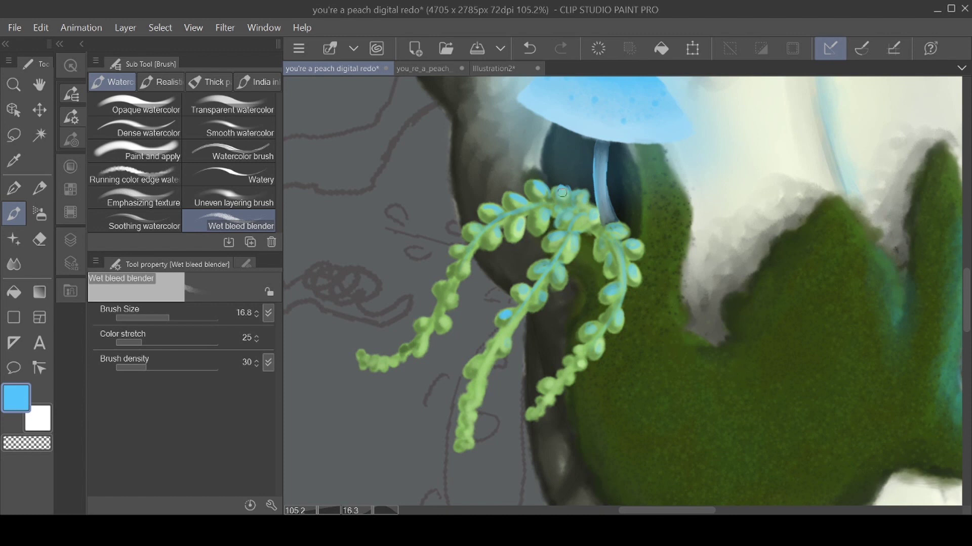
left_click(155, 366)
left_click_drag(177, 317, 165, 317)
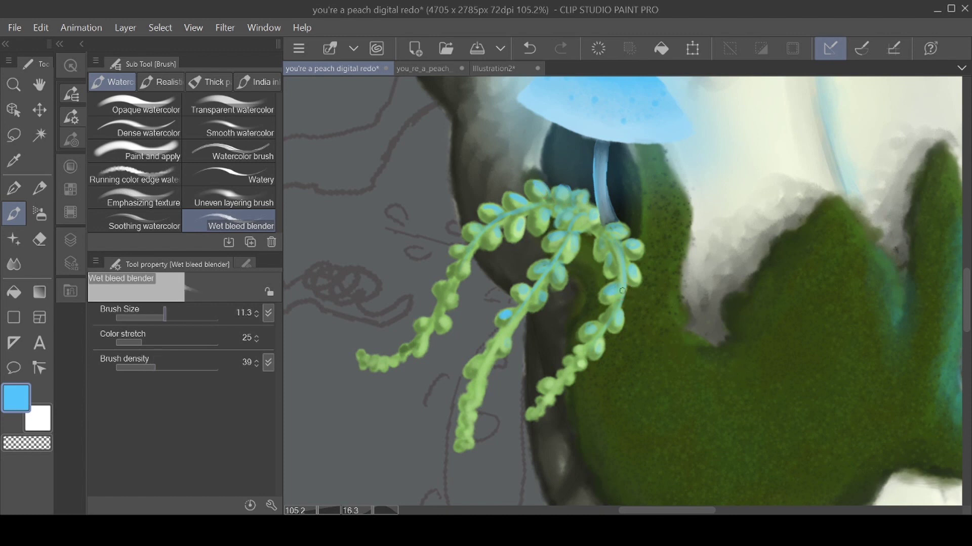
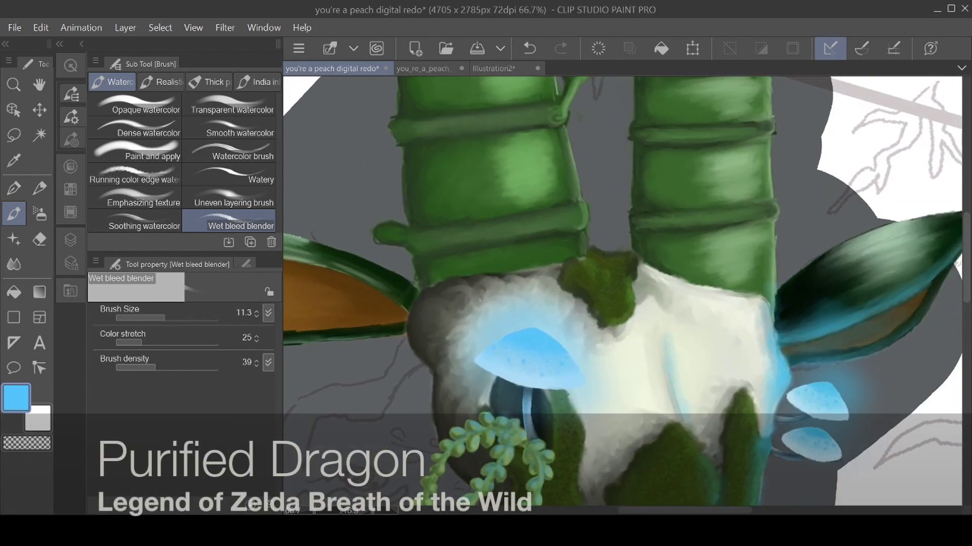
Paint bright-blue reflected light along the top moss patch's edge and the left horn's lowest joint with the Watercolor brush at size 19.5.
key("bracketright")
left_click_drag(560, 268, 606, 321)
left_click_drag(447, 250, 574, 226)
mouse_move(397, 240)
left_mouse_down()
mouse_move(380, 236)
mouse_move(402, 232)
mouse_move(408, 248)
left_mouse_up()
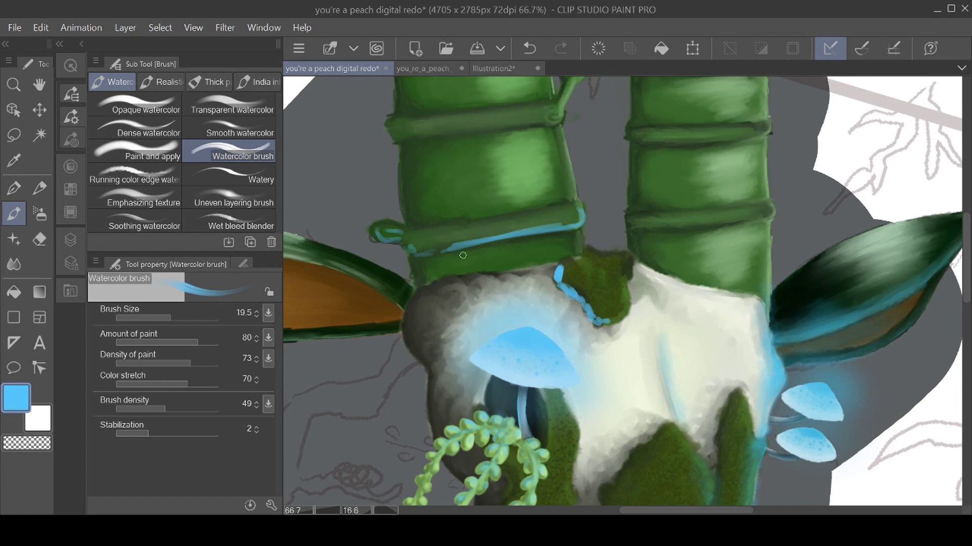
Add bright-blue strokes along the skull's left contour, the moss beside the eye socket and the central moss patch's upper edge.
mouse_move(408, 338)
left_mouse_down()
mouse_move(437, 382)
mouse_move(430, 410)
left_mouse_up()
left_click_drag(573, 402, 572, 449)
mouse_move(661, 438)
left_mouse_down()
mouse_move(635, 295)
mouse_move(589, 338)
mouse_move(609, 308)
left_mouse_up()
Paint bright-blue reflected light on the right horn's lowest joint and a short streak inside the top moss patch.
mouse_move(606, 84)
left_mouse_down()
mouse_move(629, 201)
mouse_move(698, 203)
left_mouse_up()
key("ctrl+z")
left_click_drag(627, 202, 683, 204)
left_click_drag(629, 197, 632, 209)
left_click_drag(579, 240, 593, 266)
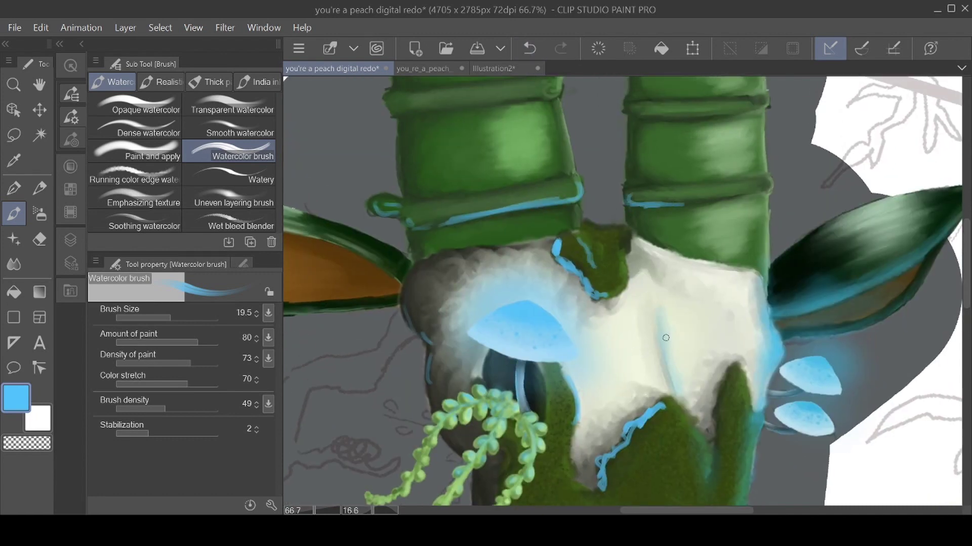
Add bright-blue strokes along the skull's crease, its upper edge under the left horn, and the left leaf ear.
left_click_drag(650, 324, 673, 386)
mouse_move(434, 251)
left_mouse_down()
mouse_move(459, 252)
mouse_move(555, 237)
left_mouse_up()
left_click_drag(363, 254, 400, 282)
left_click_drag(395, 295, 371, 299)
key("e")
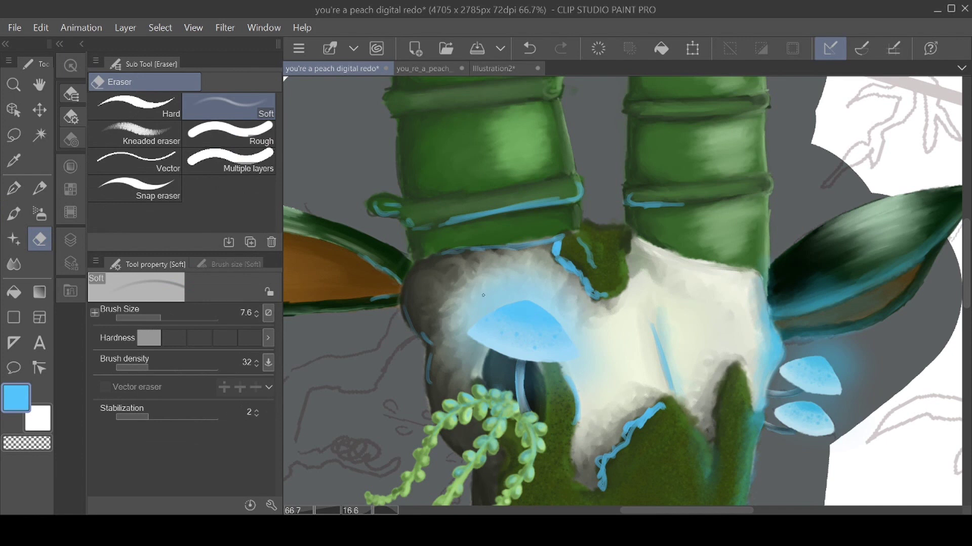
Blend the blue light along the skull's upper and left edges with the Wet bleed blender at size 15.2.
key("b")
left_click(236, 223)
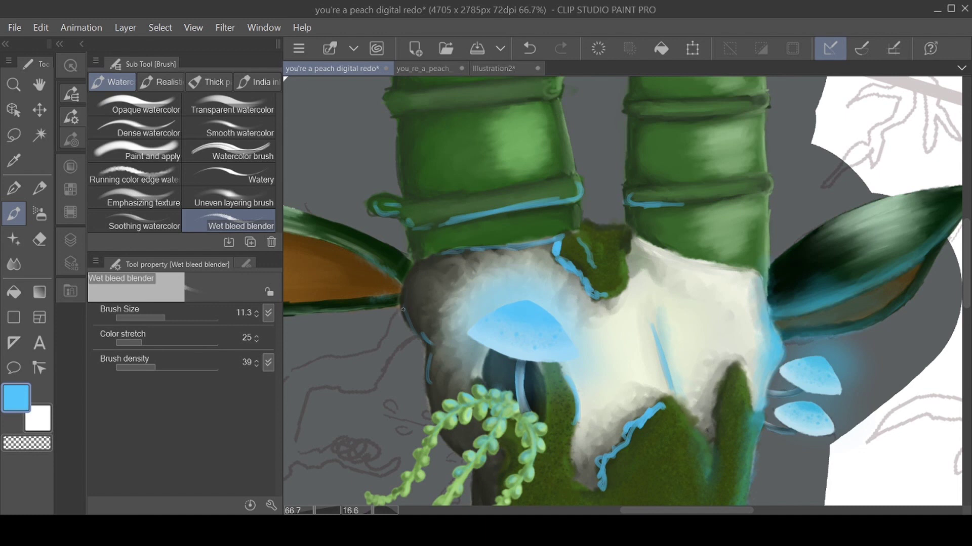
left_click_drag(163, 317, 167, 317)
left_click_drag(424, 338, 426, 329)
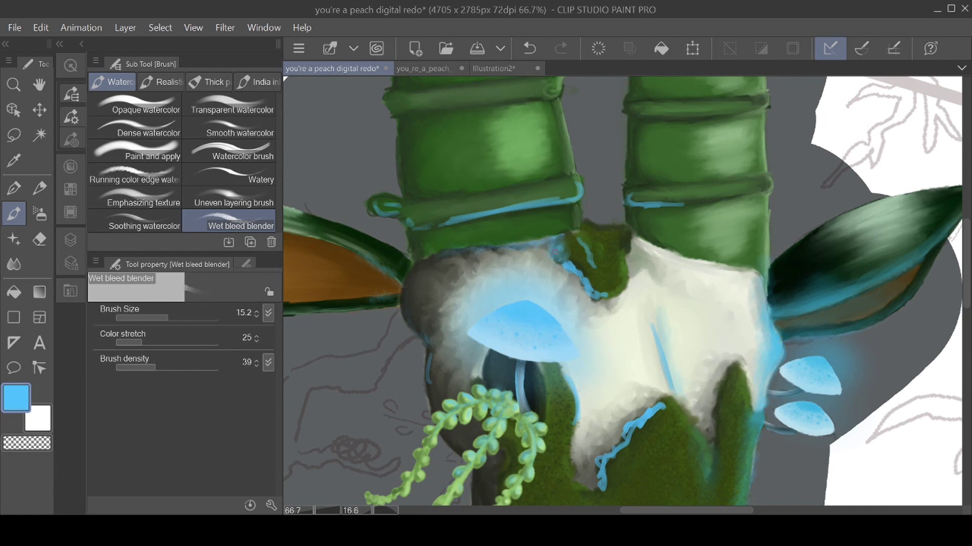
Blend the blue edge and inner streak into the top moss patch with the Wet bleed blender.
left_click_drag(567, 258, 567, 268)
left_click_drag(579, 279, 601, 296)
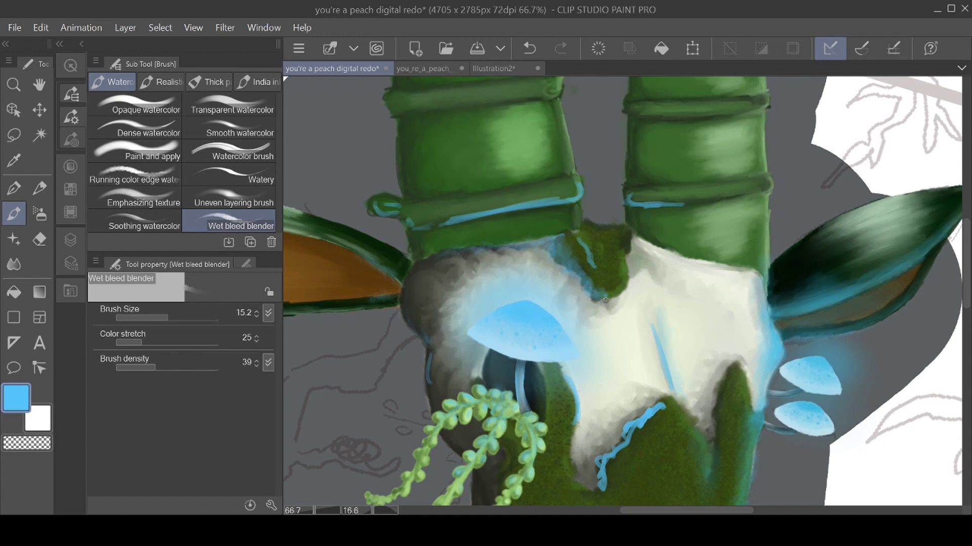
mouse_move(589, 284)
left_mouse_down()
mouse_move(581, 244)
mouse_move(594, 271)
left_mouse_up()
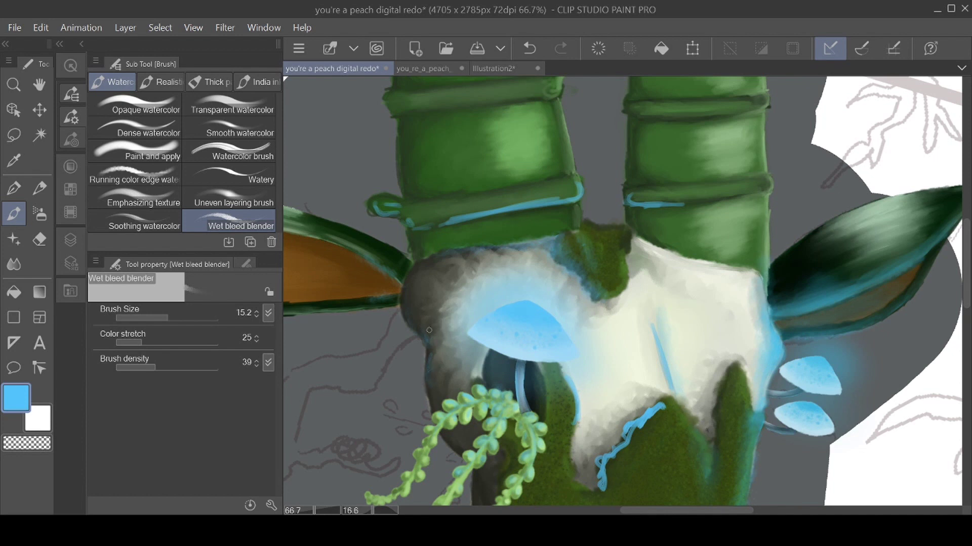
Blend the blue strokes into the moss beside the socket and the central moss patch's upper edge.
left_click_drag(455, 364, 386, 275)
left_click_drag(504, 334, 505, 310)
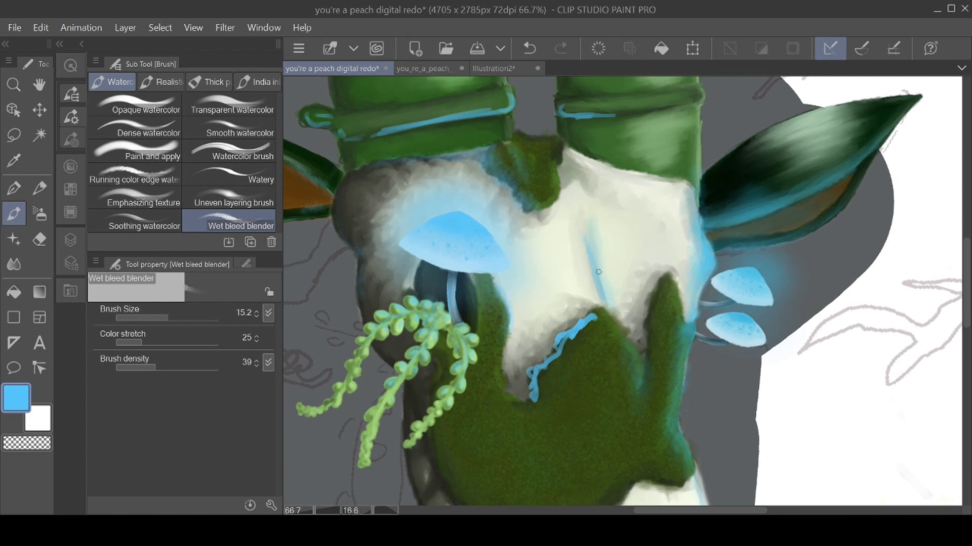
mouse_move(595, 322)
left_mouse_down()
mouse_move(581, 323)
mouse_move(591, 318)
mouse_move(574, 332)
mouse_move(590, 318)
mouse_move(582, 337)
mouse_move(587, 321)
mouse_move(565, 330)
mouse_move(528, 405)
mouse_move(568, 341)
mouse_move(518, 388)
left_mouse_up()
Enlarge the Wet bleed blender to size 37.0 and blend the blue strokes into both horns' lowest joints.
left_click(169, 317)
left_click(170, 318)
left_click(176, 318)
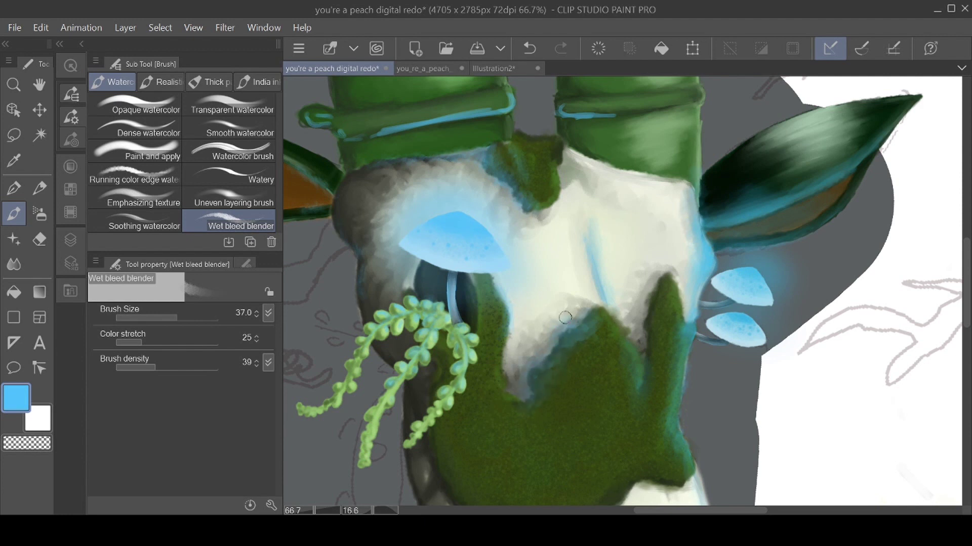
mouse_move(391, 221)
left_mouse_down()
mouse_move(380, 223)
mouse_move(419, 241)
mouse_move(541, 218)
mouse_move(485, 232)
mouse_move(582, 199)
mouse_move(542, 206)
mouse_move(566, 205)
left_mouse_up()
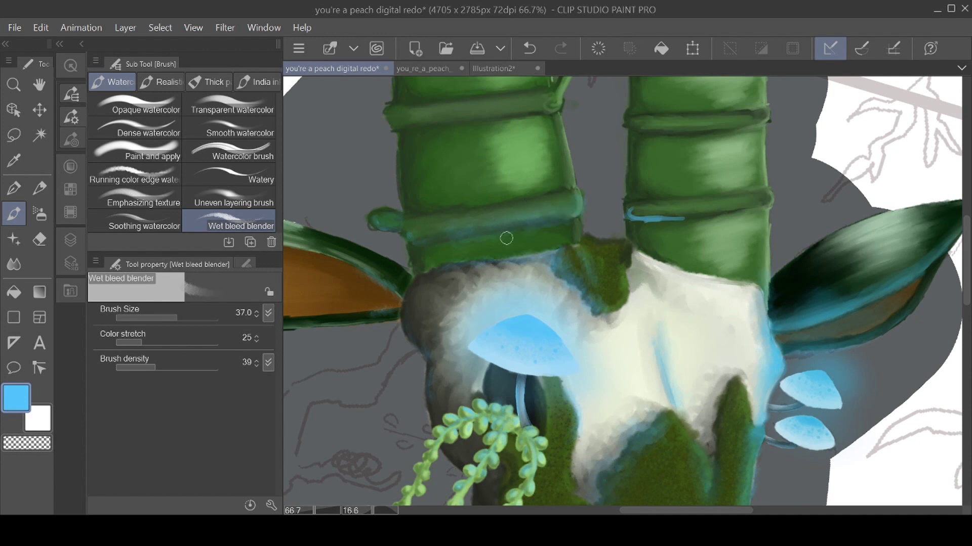
mouse_move(629, 202)
left_mouse_down()
mouse_move(632, 222)
mouse_move(638, 209)
mouse_move(646, 218)
mouse_move(635, 207)
mouse_move(616, 218)
mouse_move(674, 218)
mouse_move(650, 212)
left_mouse_up()
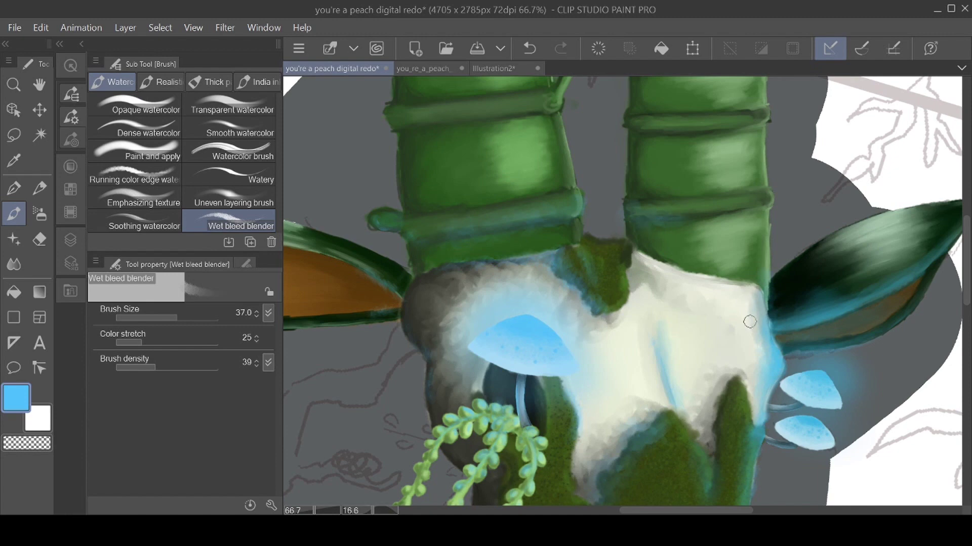
key("ctrl+minus")
key("ctrl+minus")
left_click_drag(772, 384, 782, 296)
key("minus")
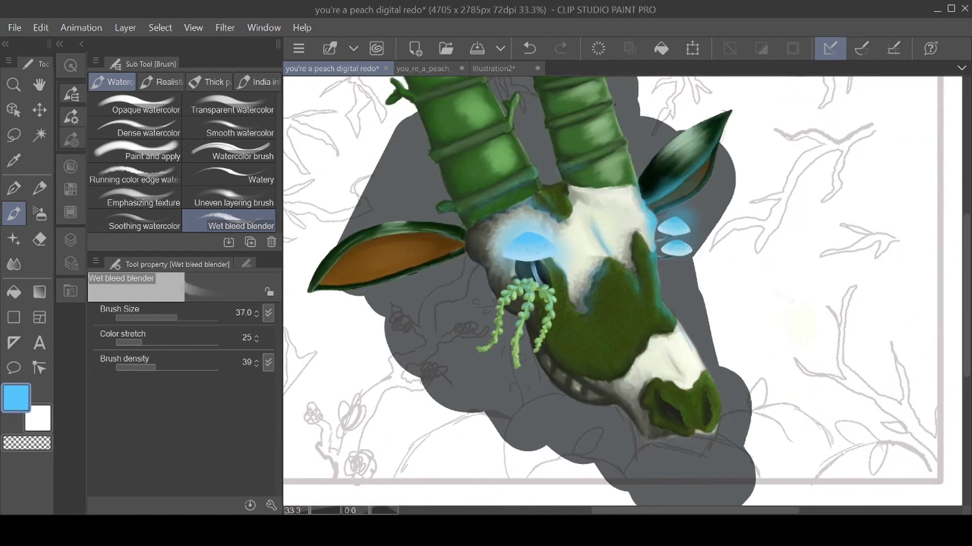
Add a new layer directly above Layer 8.
key("ctrl+minus")
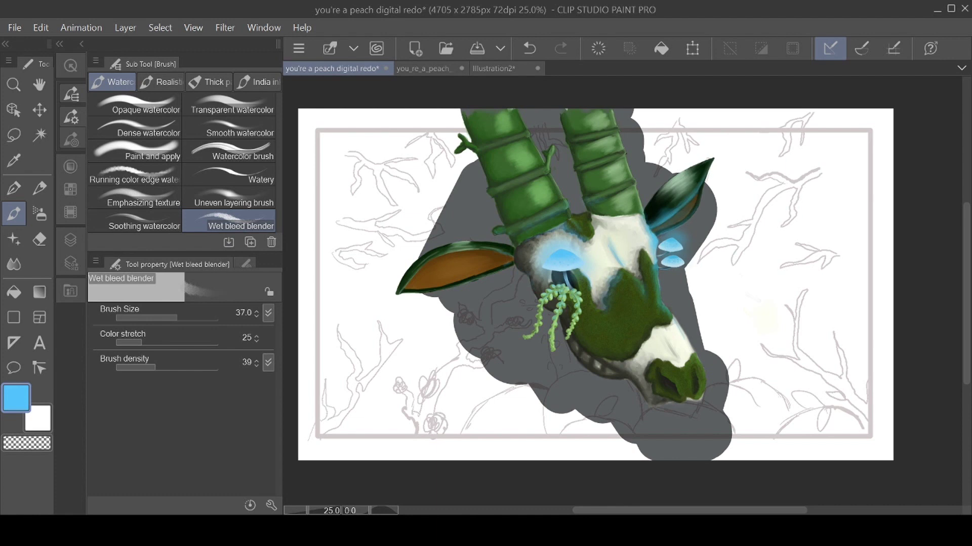
mouse_move(595, 285)
left_mouse_down()
mouse_move(646, 268)
mouse_move(582, 284)
left_mouse_up()
left_click(71, 240)
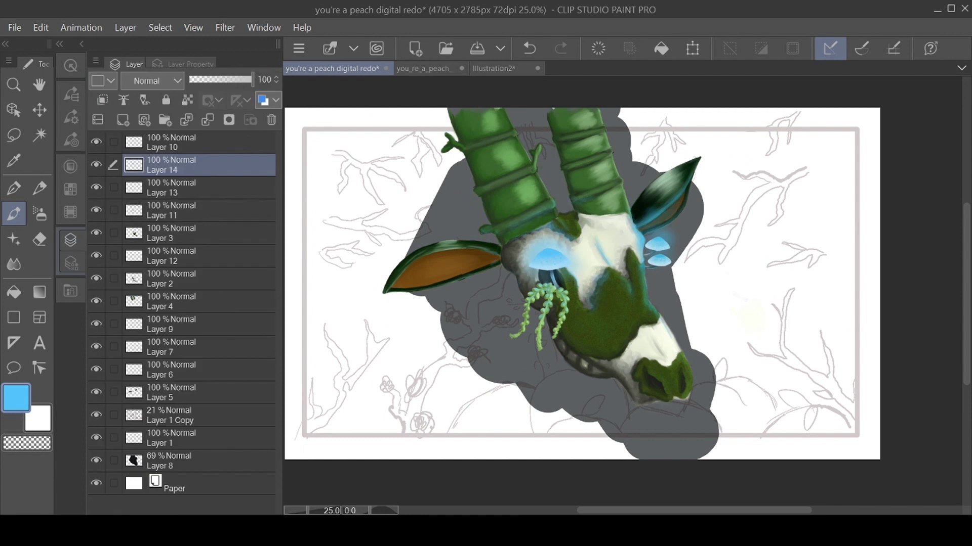
left_click(199, 460)
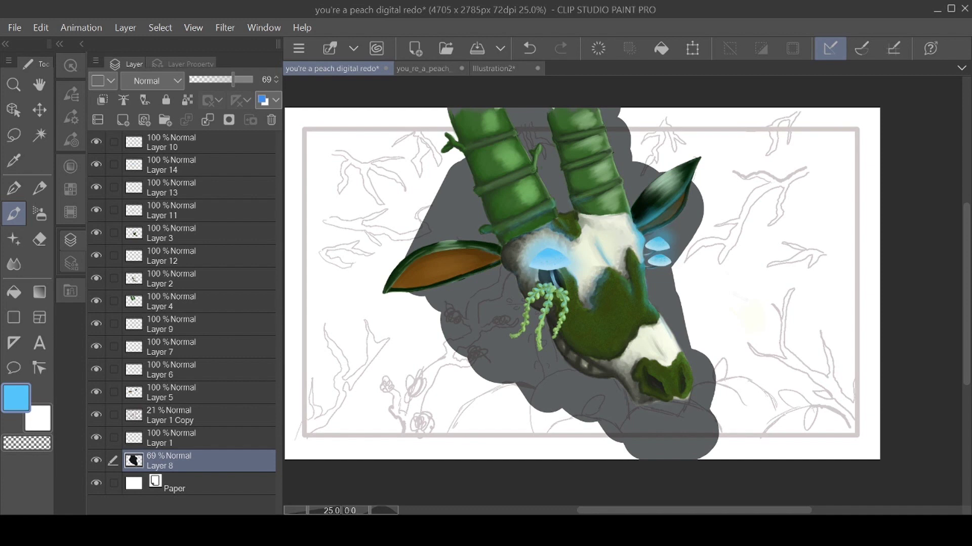
left_click(123, 120)
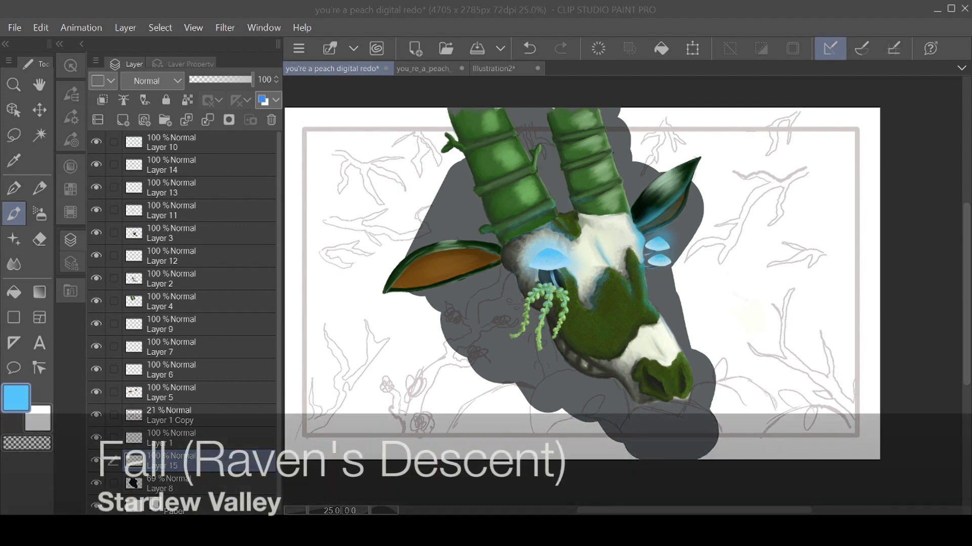
Sample the pink from the you_re_a_peach reference and set Running color edge watercolor to size 120.6 and brush density 76.
left_click(430, 68)
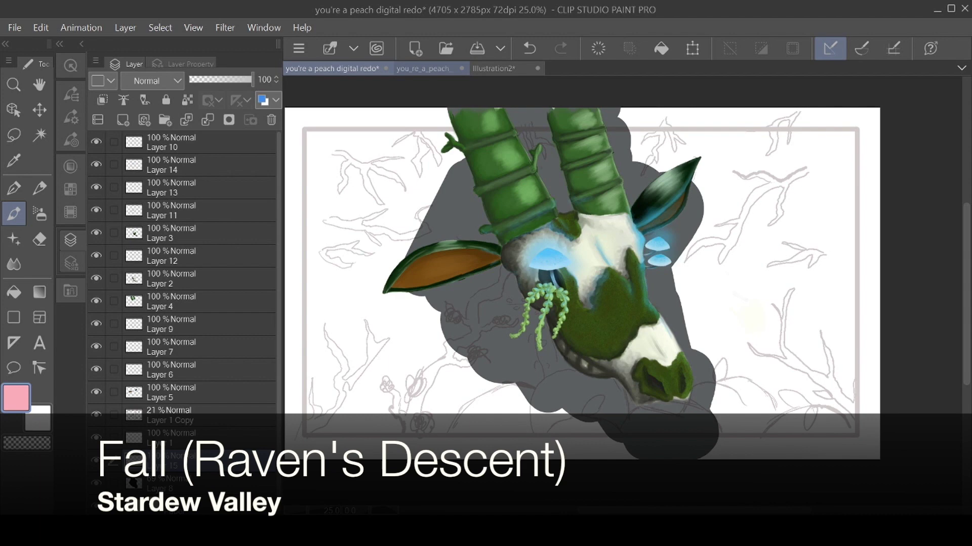
left_click(71, 94)
left_click(135, 174)
left_click_drag(154, 317, 189, 316)
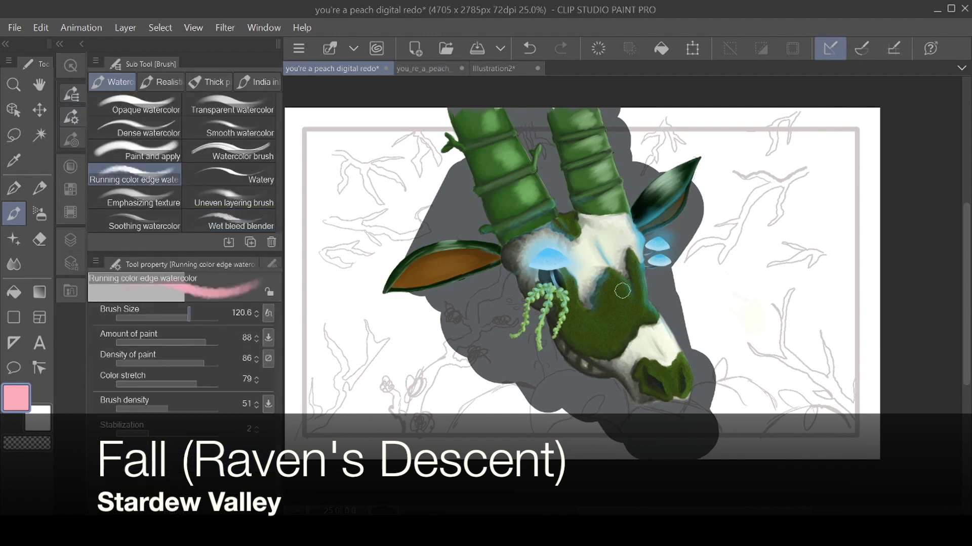
left_click(192, 408)
mouse_move(536, 401)
left_mouse_down()
mouse_move(535, 434)
mouse_move(508, 405)
mouse_move(521, 397)
mouse_move(520, 433)
left_mouse_up()
key("ctrl+z")
key("ctrl+z")
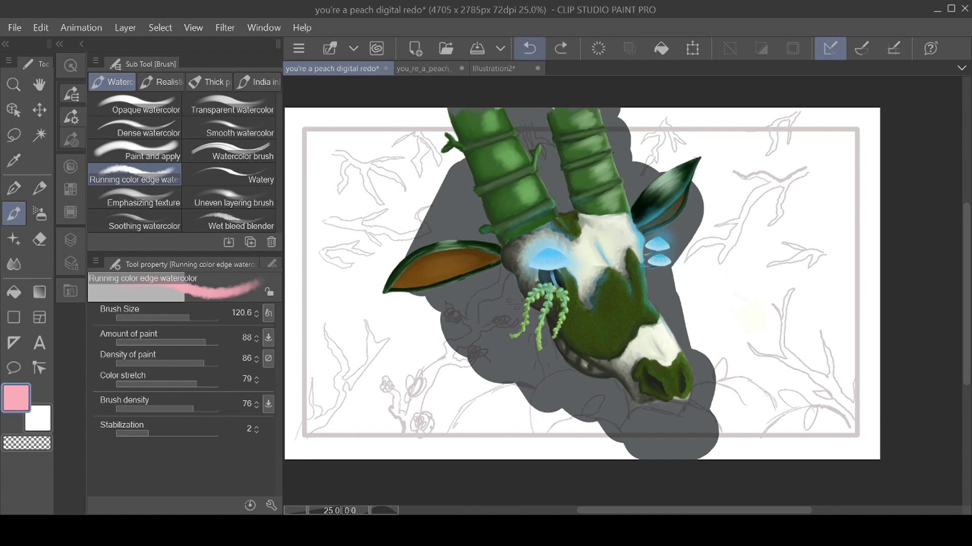
Paint the flat pink base of the peaches along the canvas's lower edge beneath the skull on Layer 15.
left_click(71, 239)
left_click(96, 415)
left_click(96, 415)
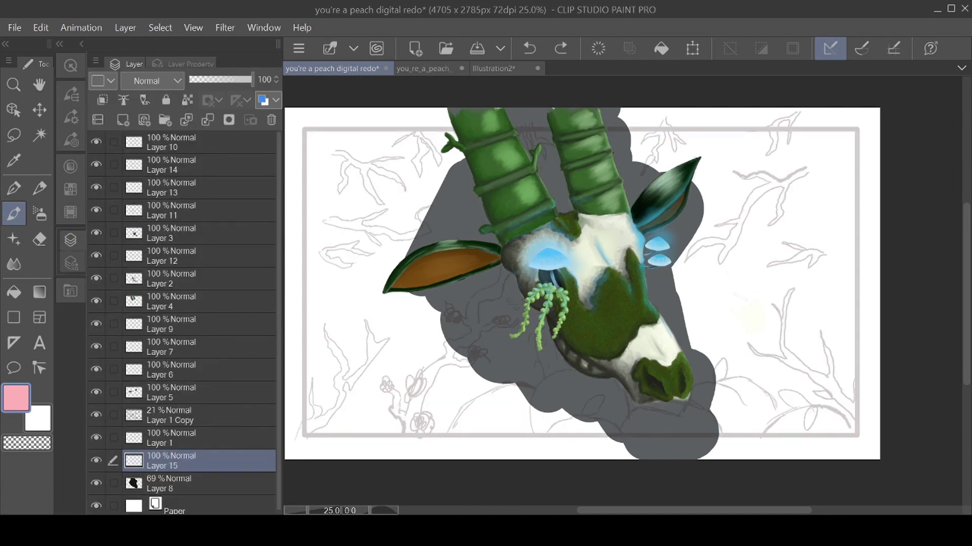
scroll(181, 324, "down", 1)
mouse_move(531, 401)
left_mouse_down()
mouse_move(473, 403)
mouse_move(506, 430)
mouse_move(582, 420)
mouse_move(604, 431)
mouse_move(620, 399)
mouse_move(615, 385)
mouse_move(613, 430)
mouse_move(623, 397)
mouse_move(594, 390)
mouse_move(586, 405)
mouse_move(601, 391)
mouse_move(572, 385)
mouse_move(582, 374)
mouse_move(569, 379)
mouse_move(596, 401)
mouse_move(492, 329)
mouse_move(607, 354)
mouse_move(415, 380)
mouse_move(602, 367)
left_mouse_up()
mouse_move(582, 331)
left_mouse_down()
mouse_move(640, 329)
mouse_move(625, 324)
mouse_move(599, 342)
mouse_move(664, 347)
mouse_move(650, 324)
mouse_move(620, 312)
mouse_move(660, 329)
mouse_move(642, 336)
mouse_move(711, 354)
mouse_move(673, 357)
mouse_move(701, 342)
mouse_move(738, 364)
mouse_move(740, 354)
mouse_move(672, 348)
mouse_move(680, 364)
mouse_move(705, 358)
mouse_move(587, 368)
left_mouse_up()
left_click_drag(587, 253, 576, 308)
left_click_drag(636, 301, 685, 296)
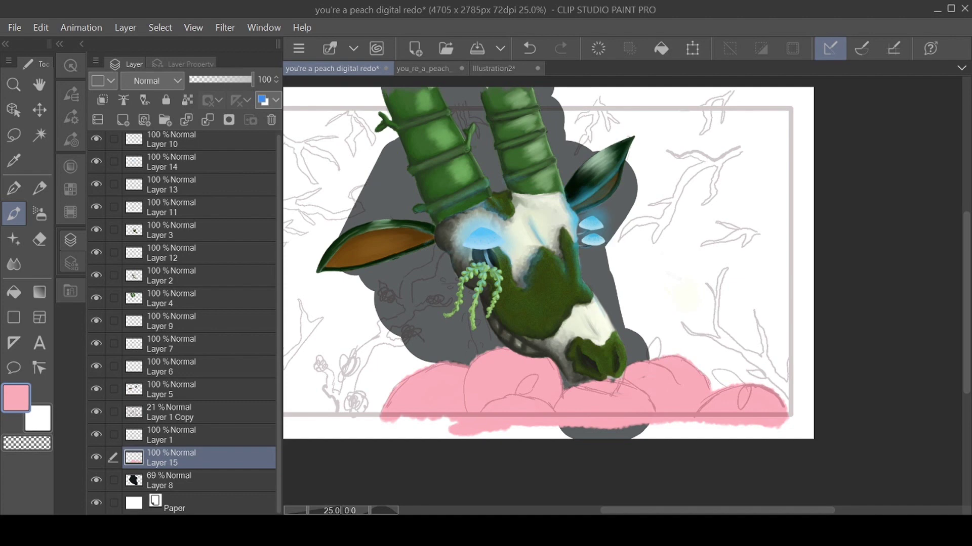
Sample a muted grey-blue beside the large mushroom and add a new layer above Layer 2.
scroll(480, 250, "up", 5)
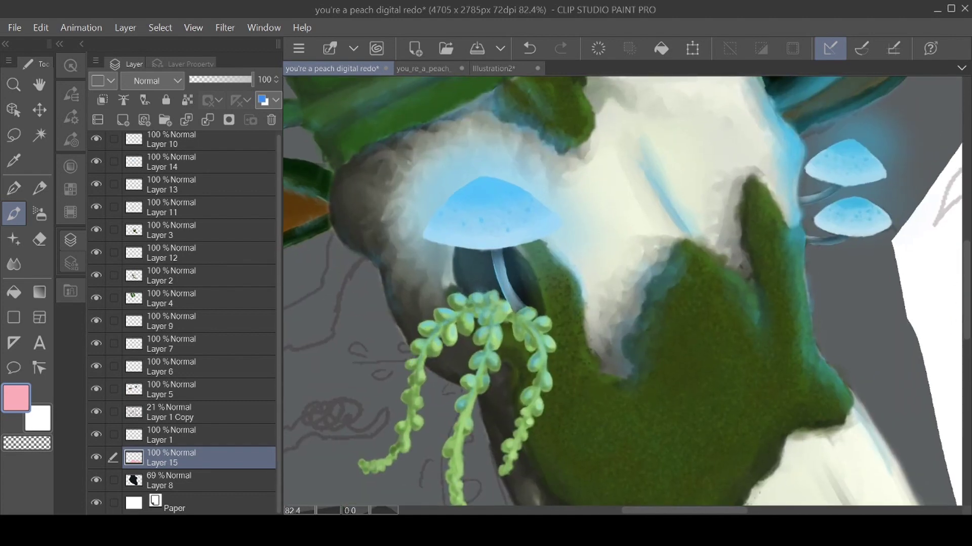
left_click(199, 276)
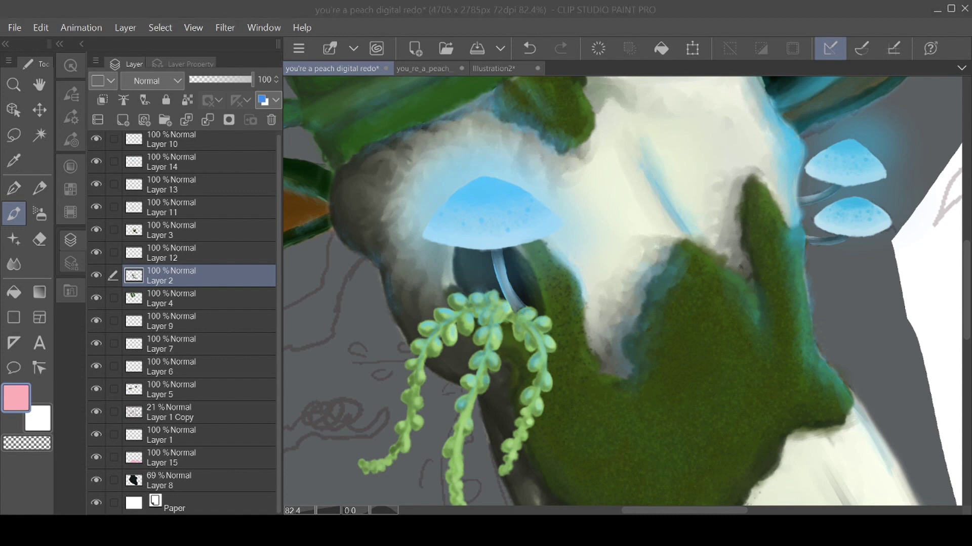
key("i")
left_click(492, 190)
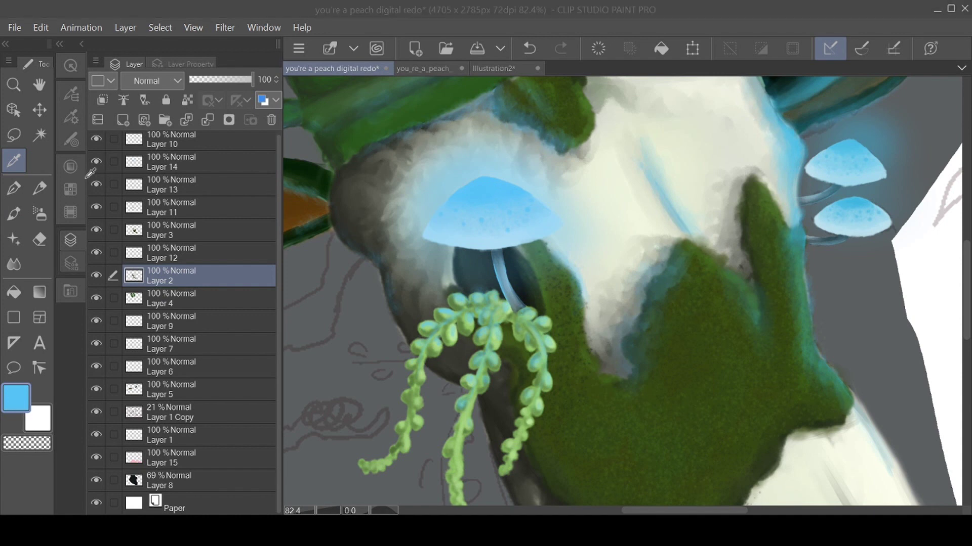
left_click(468, 101)
left_click(14, 214)
left_click(123, 119)
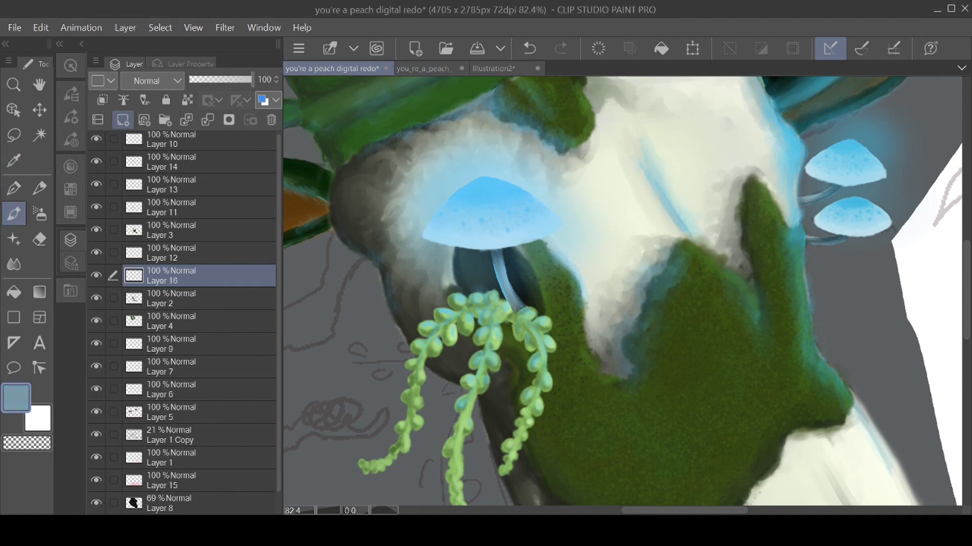
Try painting grey-blue light into the eye socket under the mushroom with Running color edge watercolor at size 13.1.
left_click(71, 94)
left_click(150, 317)
left_click(166, 317)
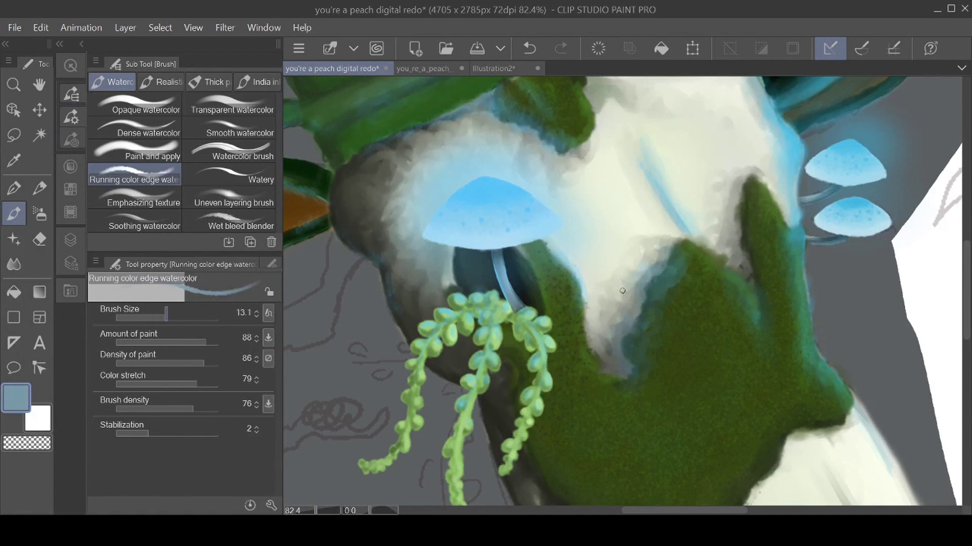
mouse_move(471, 256)
left_mouse_down()
mouse_move(491, 291)
mouse_move(469, 288)
mouse_move(465, 255)
mouse_move(469, 292)
mouse_move(469, 259)
left_mouse_up()
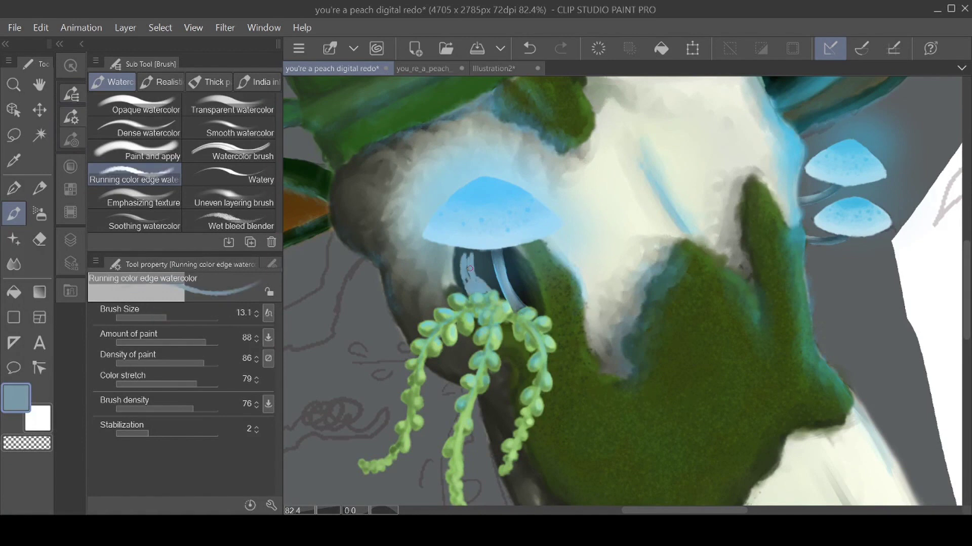
left_click_drag(461, 272, 493, 288)
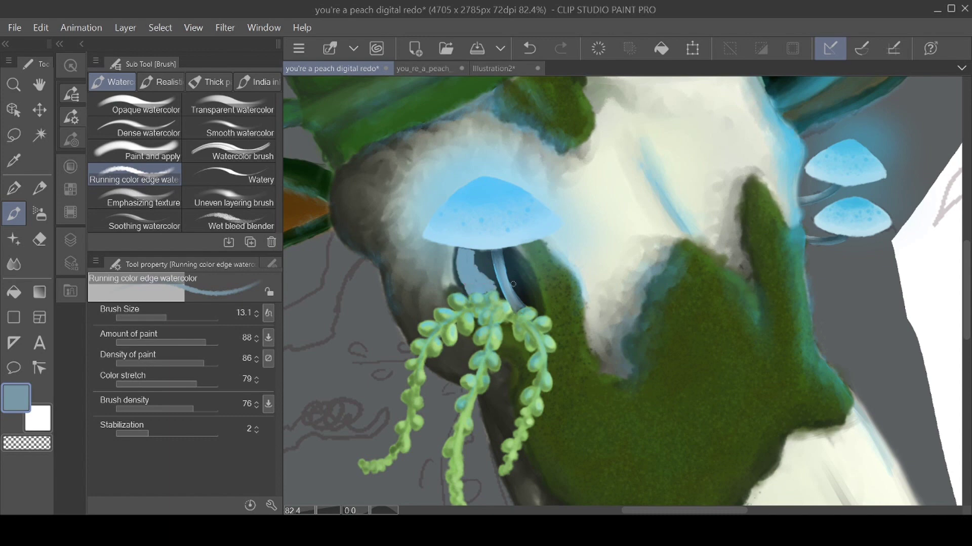
Try blending the socket's grey-blue light with the Wet bleed blender at size 11.3, and undo the socket painting.
left_click(229, 220)
scroll(498, 287, "up", 2)
mouse_move(469, 265)
left_mouse_down()
mouse_move(448, 219)
mouse_move(429, 210)
mouse_move(427, 265)
mouse_move(421, 233)
mouse_move(441, 289)
mouse_move(424, 247)
mouse_move(449, 254)
mouse_move(443, 237)
mouse_move(455, 284)
mouse_move(479, 273)
mouse_move(494, 286)
mouse_move(465, 232)
mouse_move(459, 237)
mouse_move(502, 290)
mouse_move(497, 275)
mouse_move(472, 297)
mouse_move(481, 297)
mouse_move(443, 298)
mouse_move(423, 253)
mouse_move(436, 286)
mouse_move(425, 238)
mouse_move(440, 246)
mouse_move(444, 210)
mouse_move(433, 227)
left_mouse_up()
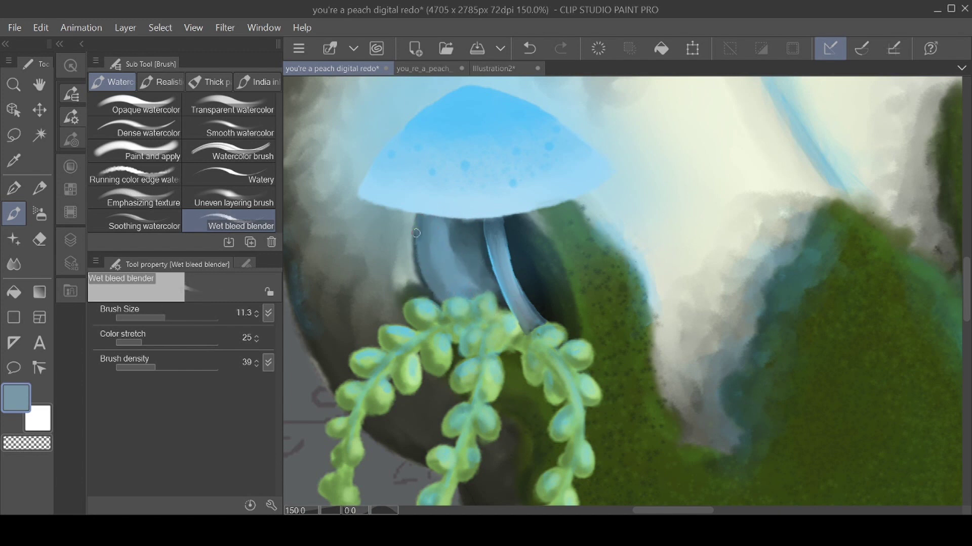
mouse_move(434, 293)
left_mouse_down()
mouse_move(419, 266)
mouse_move(421, 226)
left_mouse_up()
scroll(546, 351, "down", 2)
left_click_drag(547, 351, 517, 331)
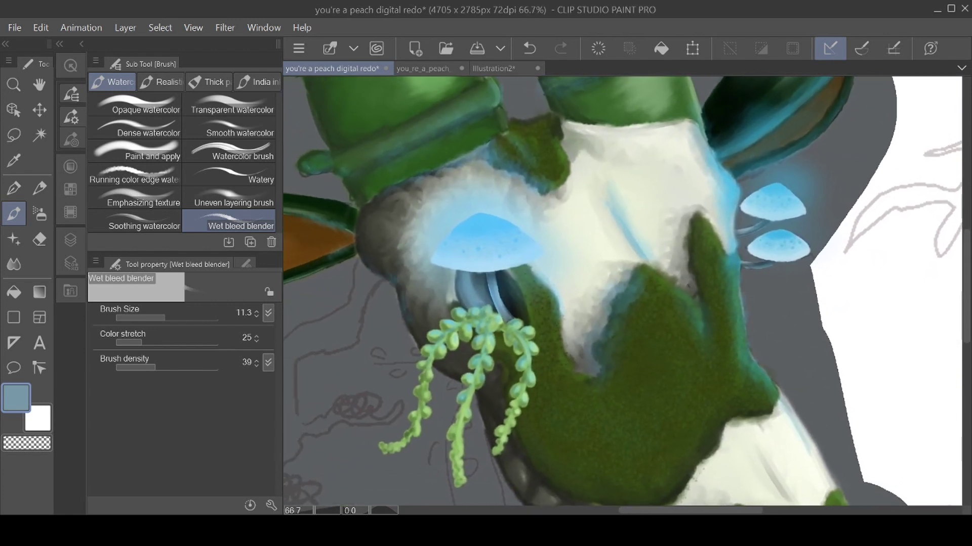
key("ctrl+z")
key("ctrl+z")
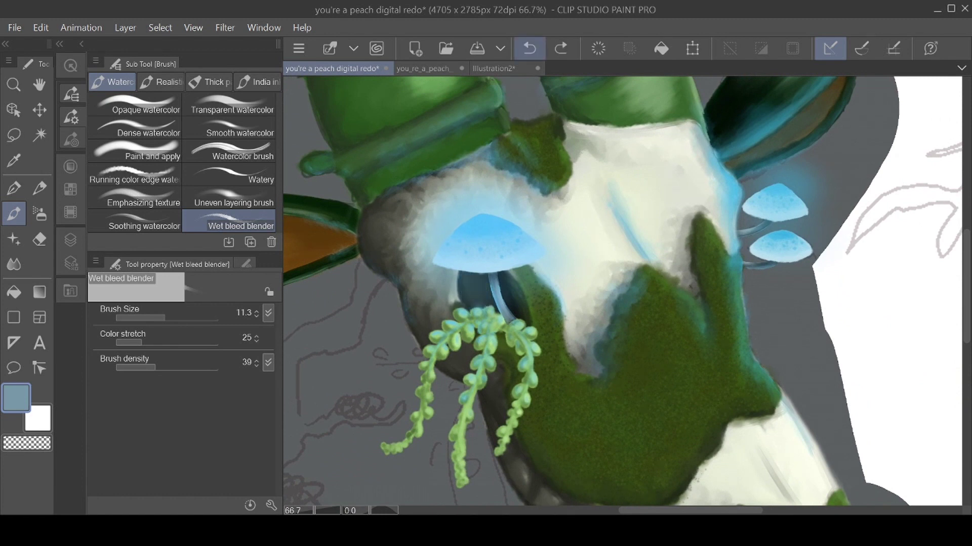
Paint a thin grey-blue light stroke inside the eye socket with Running color edge watercolor at size 6.6 and brush density 40.
left_click(134, 175)
left_click(156, 408)
left_click(159, 317)
left_click_drag(466, 281, 483, 306)
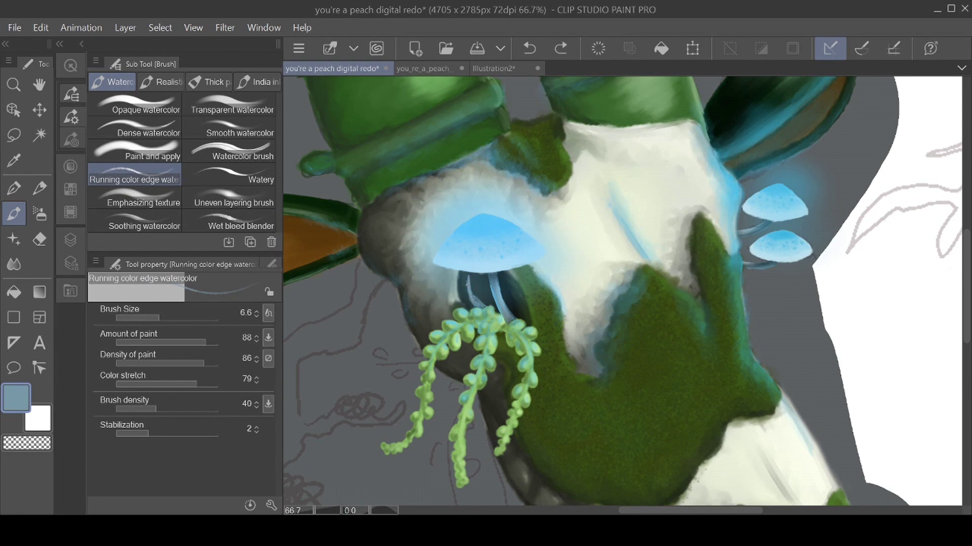
Blend the grey-blue stroke into the dark eye socket with the Wet bleed blender at size 11.3.
scroll(497, 280, "up", 3)
left_click(229, 221)
mouse_move(418, 272)
left_mouse_down()
mouse_move(438, 330)
mouse_move(474, 353)
mouse_move(460, 351)
mouse_move(434, 313)
mouse_move(480, 353)
mouse_move(442, 363)
mouse_move(426, 350)
mouse_move(408, 310)
mouse_move(414, 280)
mouse_move(424, 331)
mouse_move(471, 349)
mouse_move(419, 349)
mouse_move(414, 320)
mouse_move(424, 359)
mouse_move(409, 272)
mouse_move(448, 349)
mouse_move(416, 301)
left_mouse_up()
mouse_move(451, 350)
left_mouse_down()
mouse_move(437, 298)
mouse_move(420, 291)
mouse_move(424, 349)
mouse_move(400, 318)
left_mouse_up()
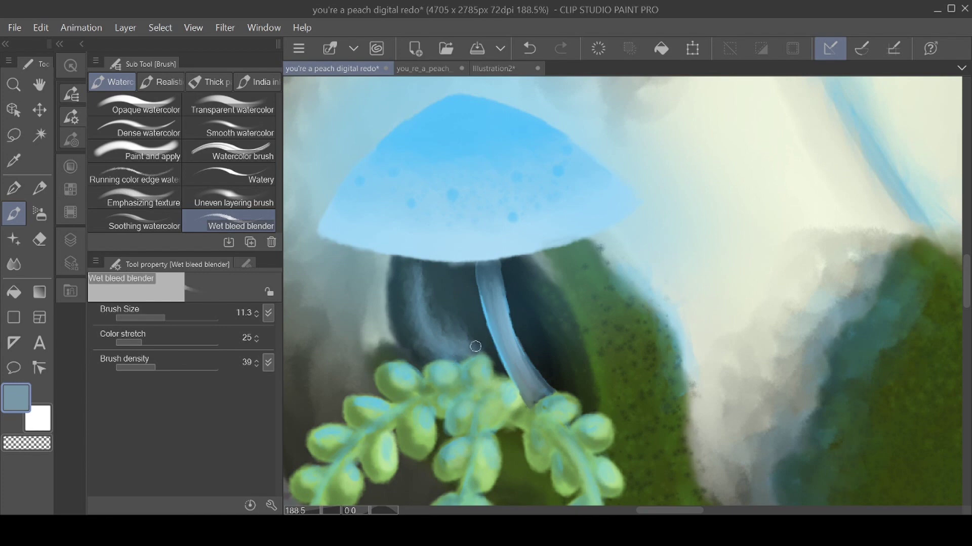
scroll(429, 300, "down", 5)
left_click_drag(589, 388, 578, 325)
scroll(577, 324, "down", 2)
scroll(559, 362, "down", 1)
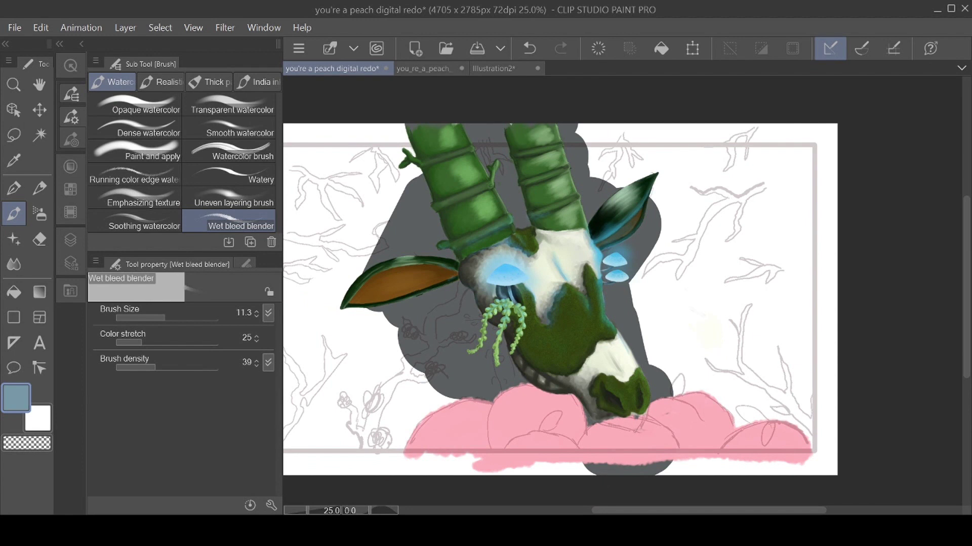
Sample the peaches' pink and adjust the size of the Running color edge watercolor brush.
left_click(13, 160)
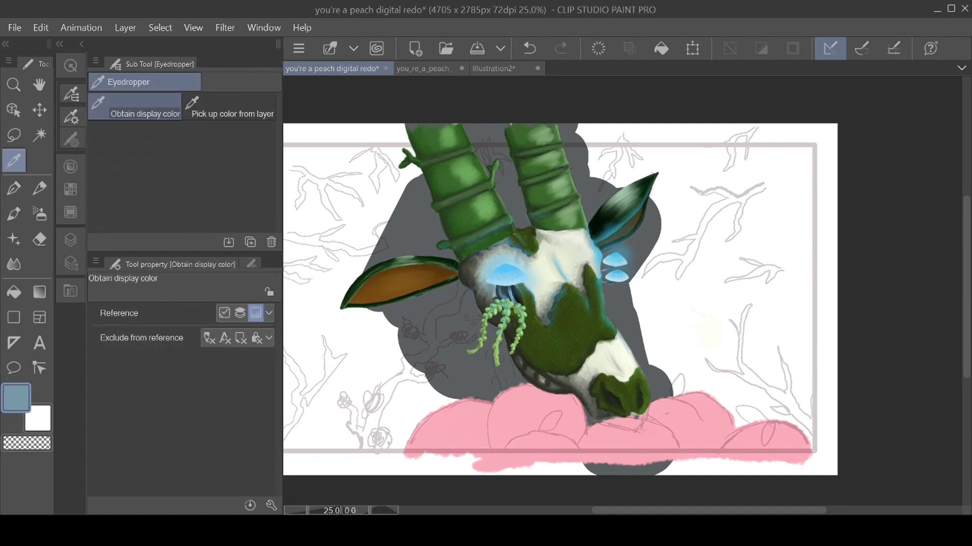
left_click(501, 416)
key("b")
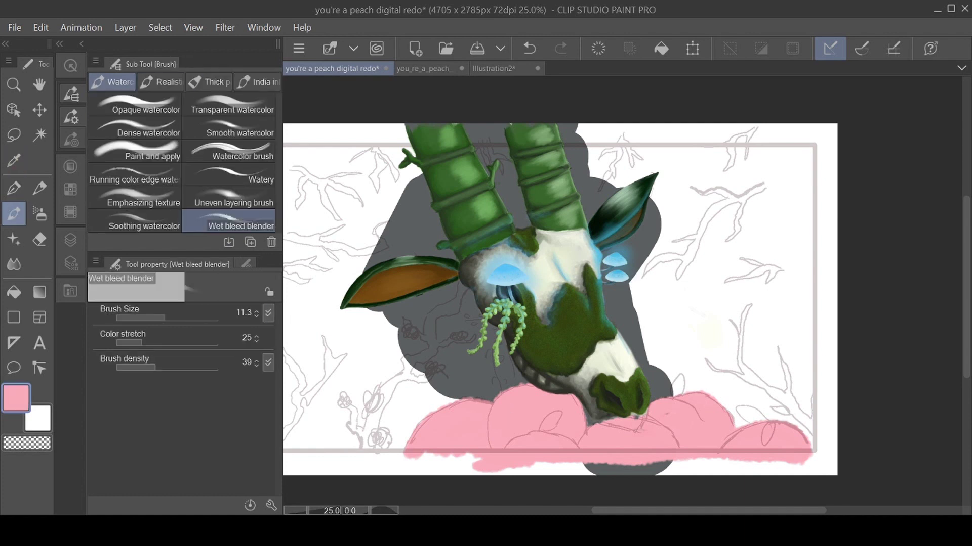
left_click(134, 174)
key("bracketleft")
key("bracketright")
key("bracketright")
key("bracketright")
Undo the stray stroke, make Layer 15 active and refine the leftmost peach's pink edge along the sketch line.
mouse_move(471, 428)
left_mouse_down()
mouse_move(531, 371)
mouse_move(497, 310)
left_mouse_up()
scroll(496, 309, "up", 2)
left_click_drag(458, 273, 435, 334)
left_click(530, 48)
left_click(70, 240)
left_click(198, 480)
mouse_move(553, 207)
left_mouse_down()
mouse_move(512, 214)
mouse_move(521, 211)
mouse_move(466, 255)
mouse_move(433, 326)
mouse_move(438, 348)
left_mouse_up()
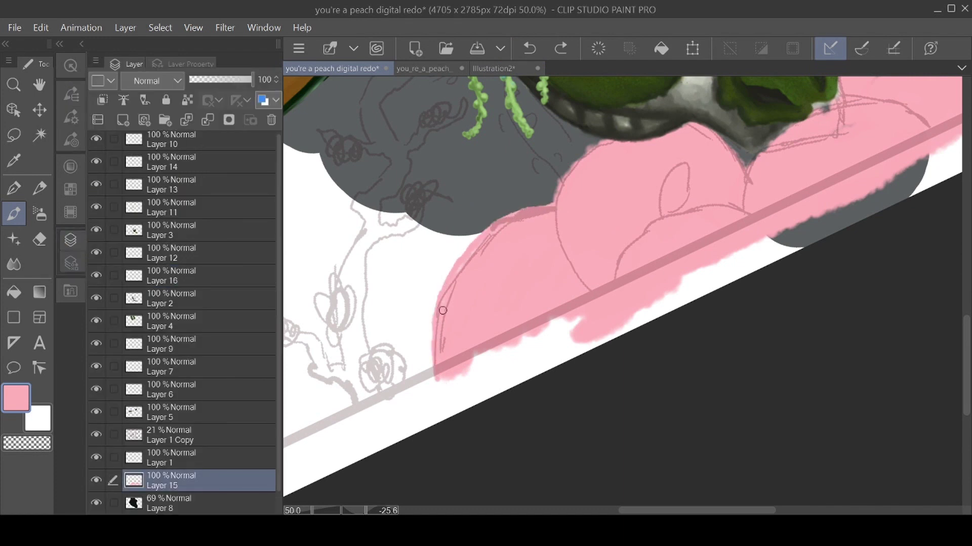
Refine the pink edge of the second peach from the left, below the skull's jaw.
mouse_move(559, 215)
left_mouse_down()
mouse_move(552, 196)
mouse_move(587, 149)
mouse_move(568, 167)
left_mouse_up()
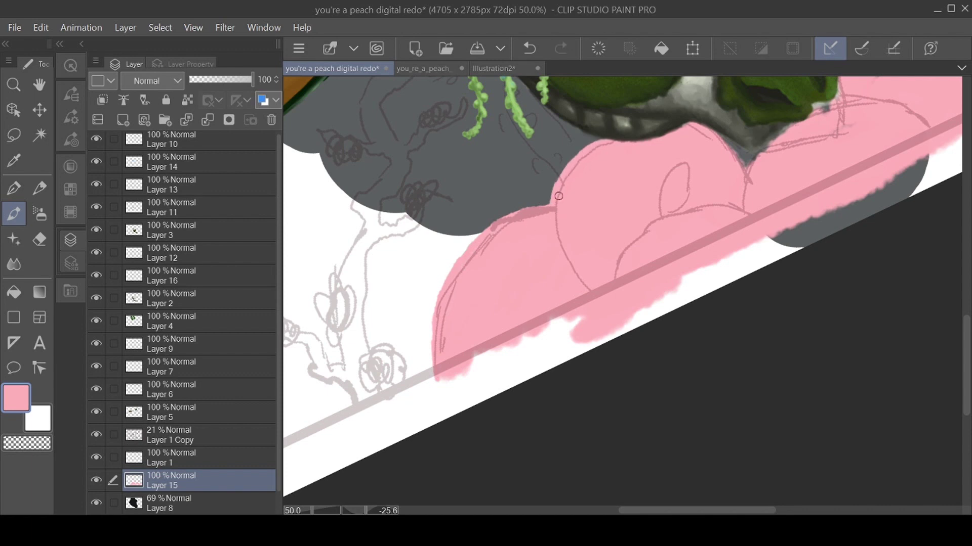
left_click_drag(600, 266, 441, 319)
mouse_move(559, 187)
left_mouse_down()
mouse_move(585, 221)
mouse_move(627, 180)
left_mouse_up()
left_click_drag(594, 209, 604, 196)
left_click_drag(670, 160, 658, 161)
Fill out the pink edges of the two peaches to the right of the snout, following their sketch outlines.
left_click_drag(718, 153, 571, 254)
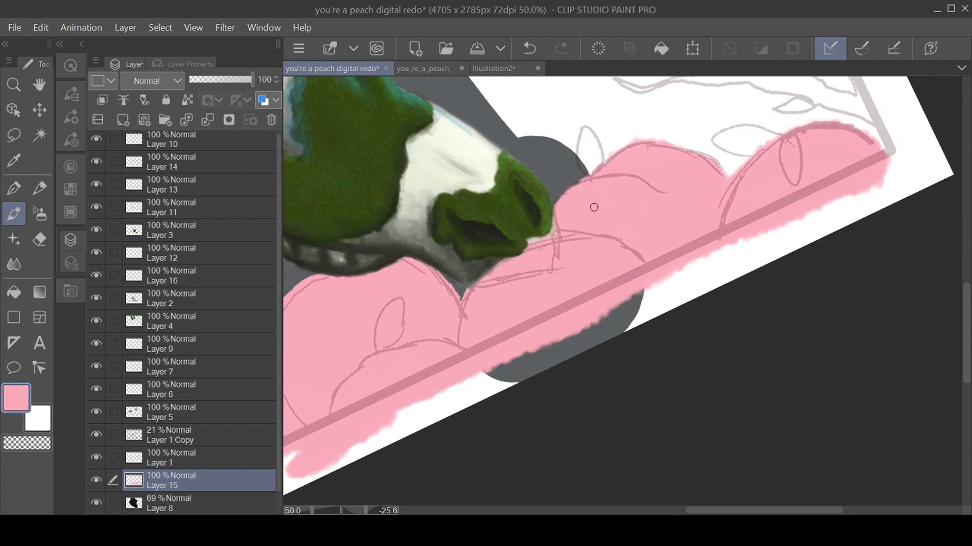
mouse_move(551, 218)
left_mouse_down()
mouse_move(558, 201)
mouse_move(599, 176)
left_mouse_up()
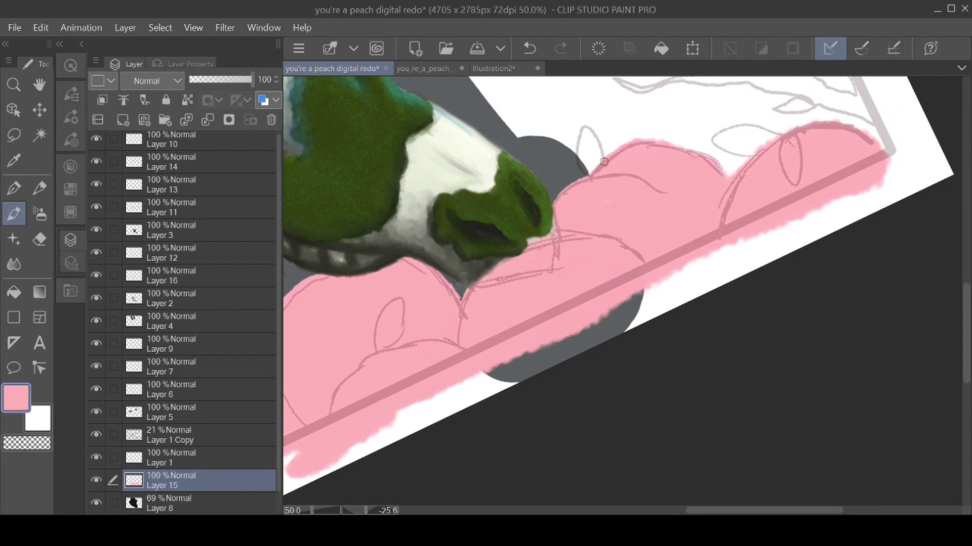
mouse_move(582, 151)
left_mouse_down()
mouse_move(689, 161)
mouse_move(739, 205)
left_mouse_up()
left_click_drag(747, 216, 754, 227)
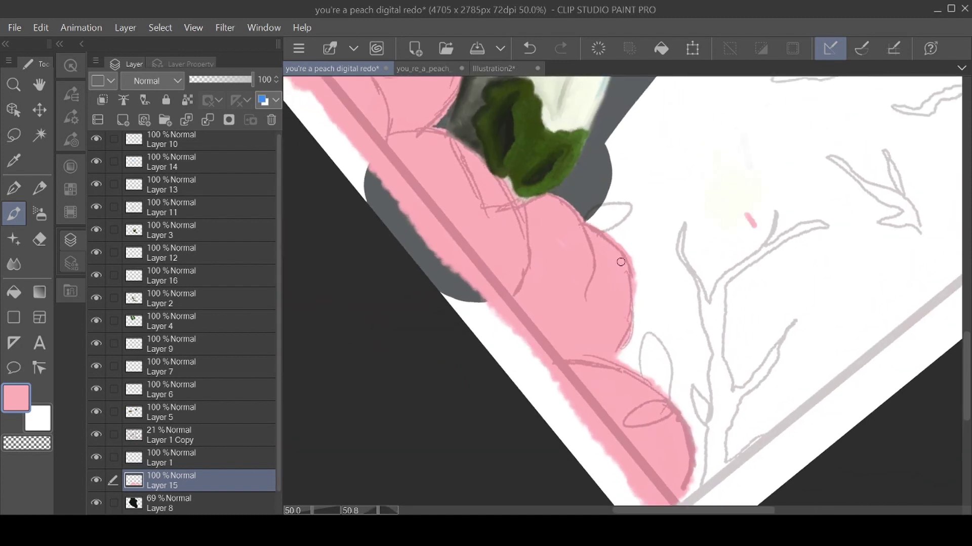
left_click_drag(632, 283, 623, 347)
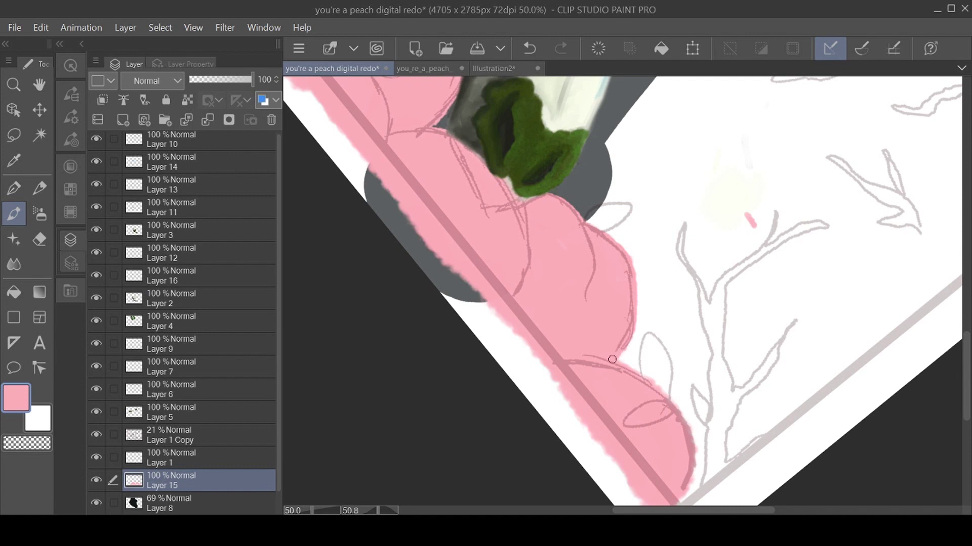
left_click_drag(704, 418, 603, 347)
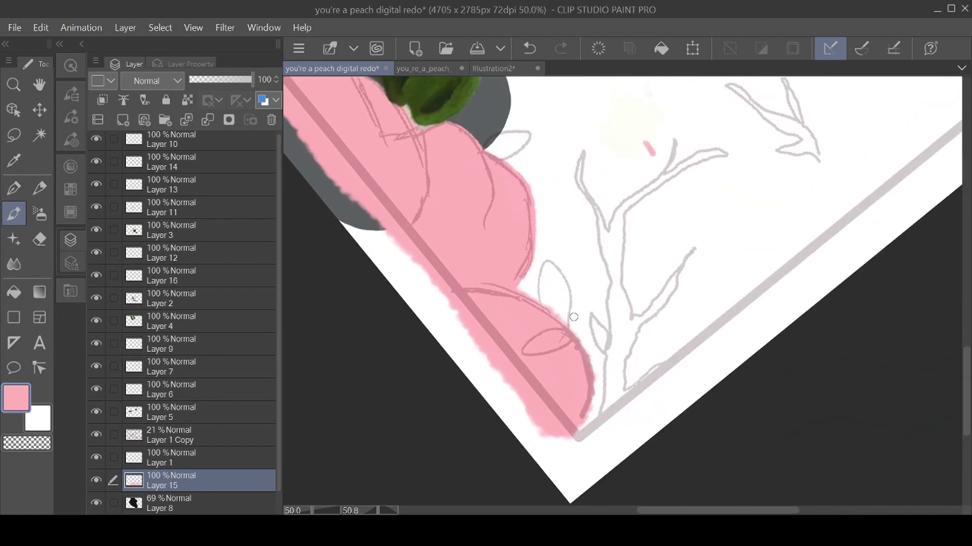
mouse_move(569, 332)
left_mouse_down()
mouse_move(592, 372)
mouse_move(569, 435)
left_mouse_up()
Erase the stray pink mark in the white background right of the skull with the Hard eraser at size 250.
scroll(615, 289, "down", 2)
key("ctrl+at")
key("e")
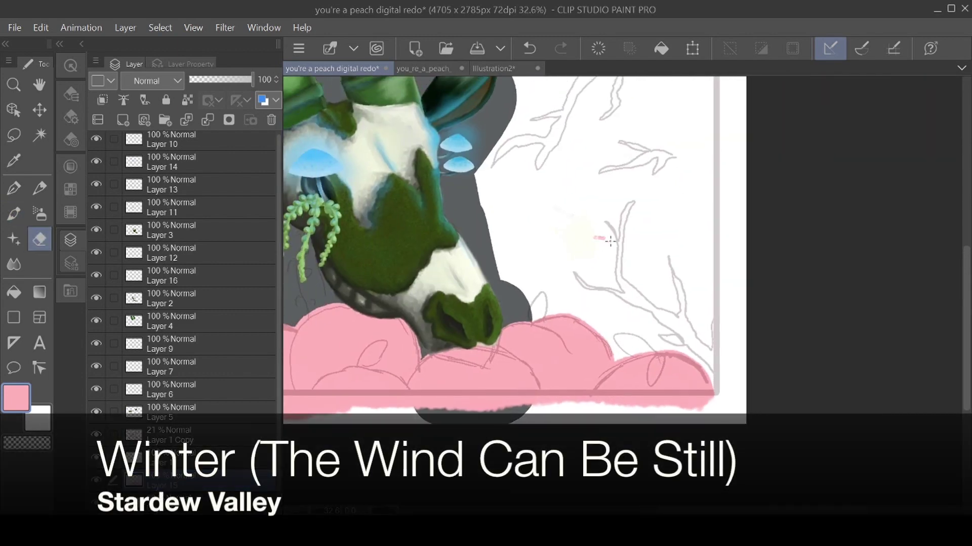
left_click(71, 93)
left_click(134, 107)
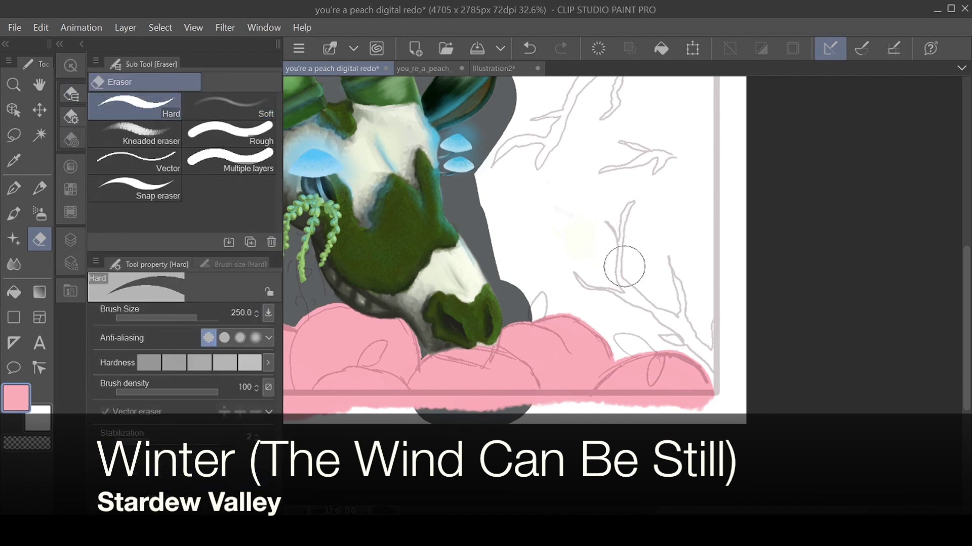
left_click_drag(629, 272, 794, 159)
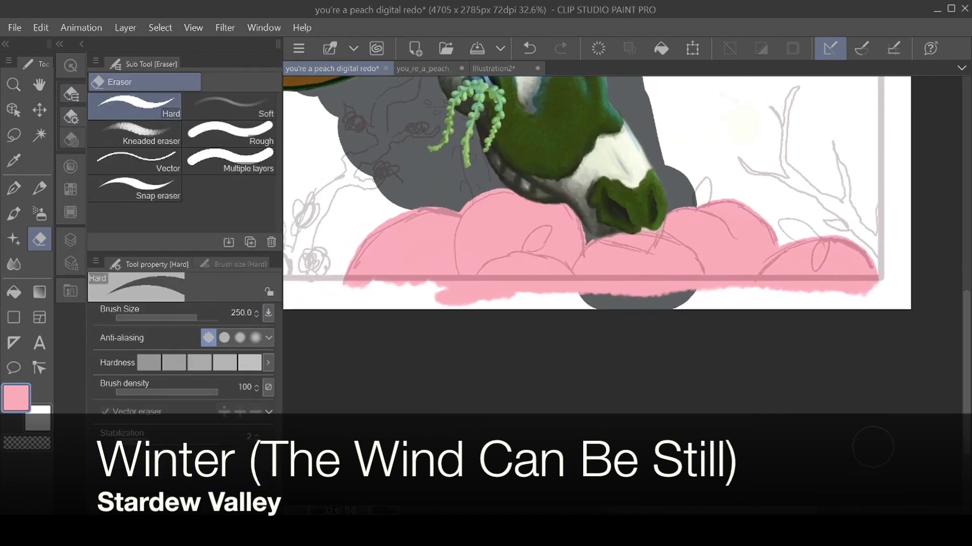
mouse_move(622, 228)
left_mouse_down()
mouse_move(622, 322)
mouse_move(668, 373)
mouse_move(591, 338)
left_mouse_up()
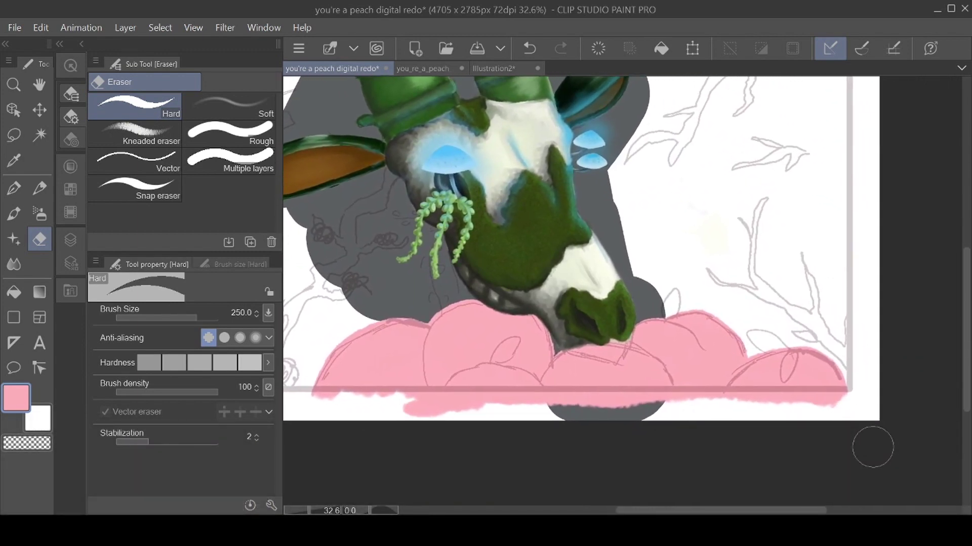
mouse_move(873, 447)
left_mouse_down()
mouse_move(920, 510)
mouse_move(889, 456)
left_mouse_up()
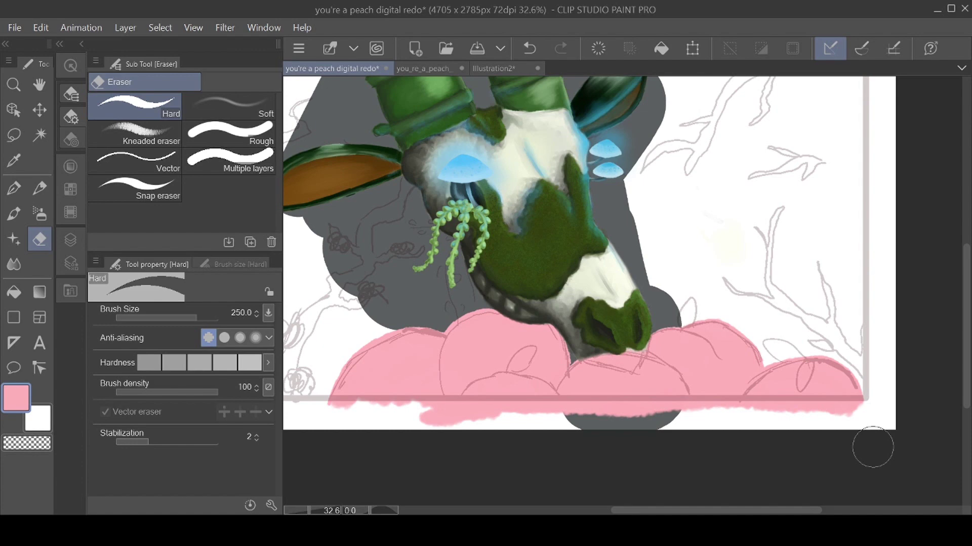
scroll(872, 447, "down", 3)
scroll(872, 447, "left", 5)
key("b")
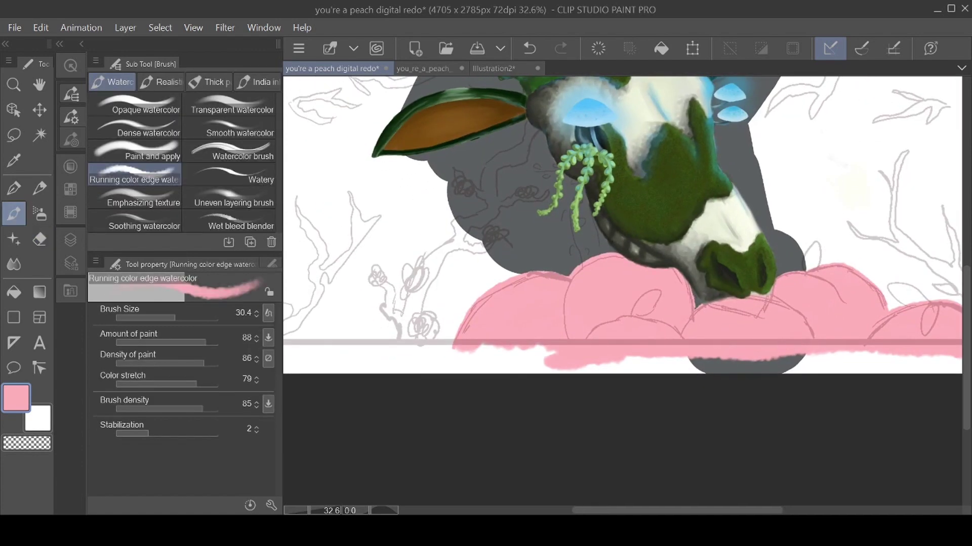
left_click(161, 81)
left_click(135, 161)
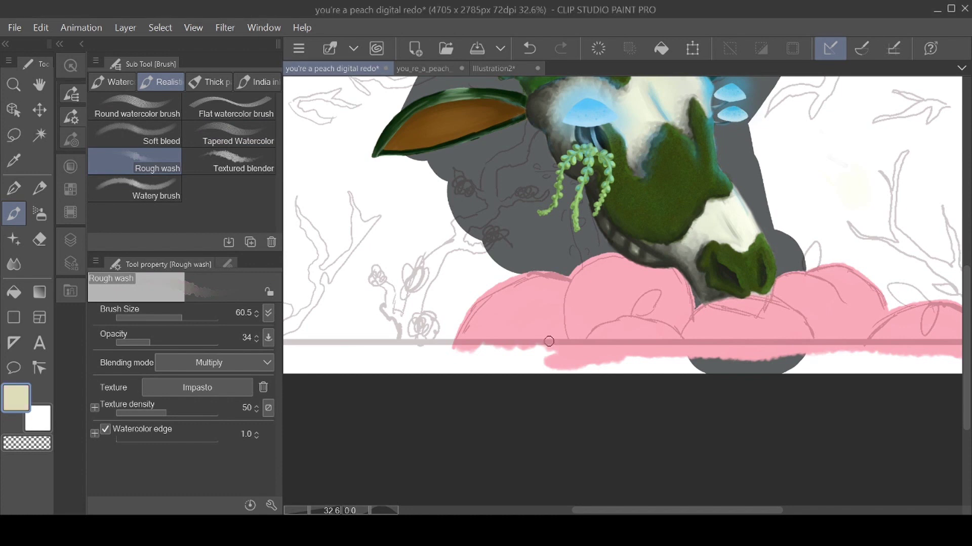
left_click_drag(623, 291, 633, 291, "ctrl+alt")
left_click_drag(150, 342, 201, 342)
left_click_drag(537, 324, 524, 335)
left_click(531, 50)
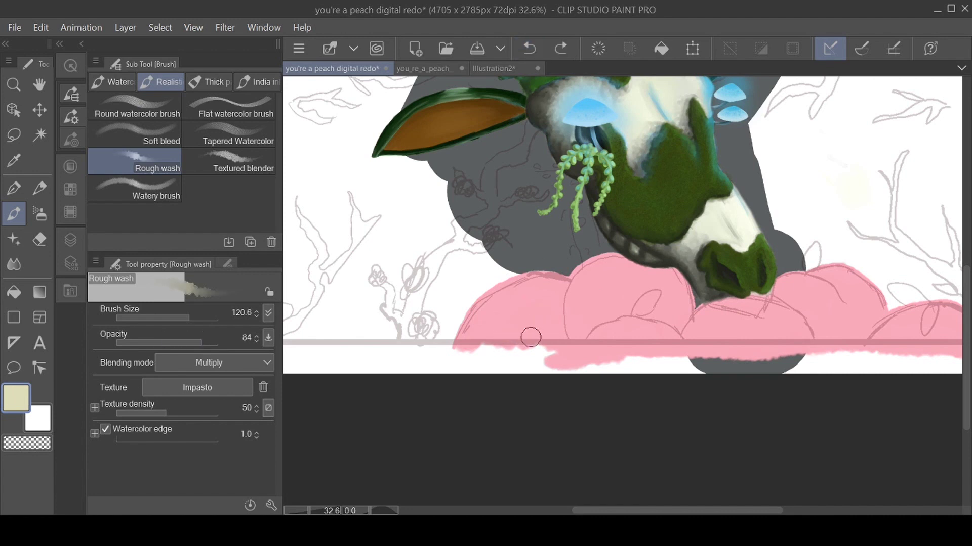
Paint cream over the lower half of the leftmost peach with the Running color edge watercolor brush at size 292.8.
left_click(111, 81)
left_click_drag(557, 345, 561, 363, "ctrl+alt")
left_click(185, 317)
left_click(198, 317)
mouse_move(552, 329)
left_mouse_down()
mouse_move(519, 344)
mouse_move(511, 330)
mouse_move(474, 344)
mouse_move(497, 334)
left_mouse_up()
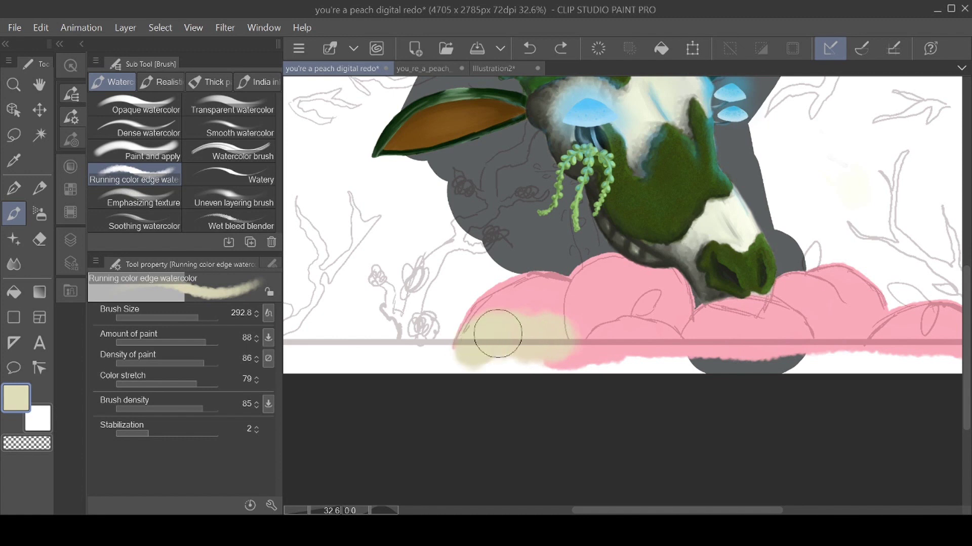
left_click_drag(586, 362, 469, 345)
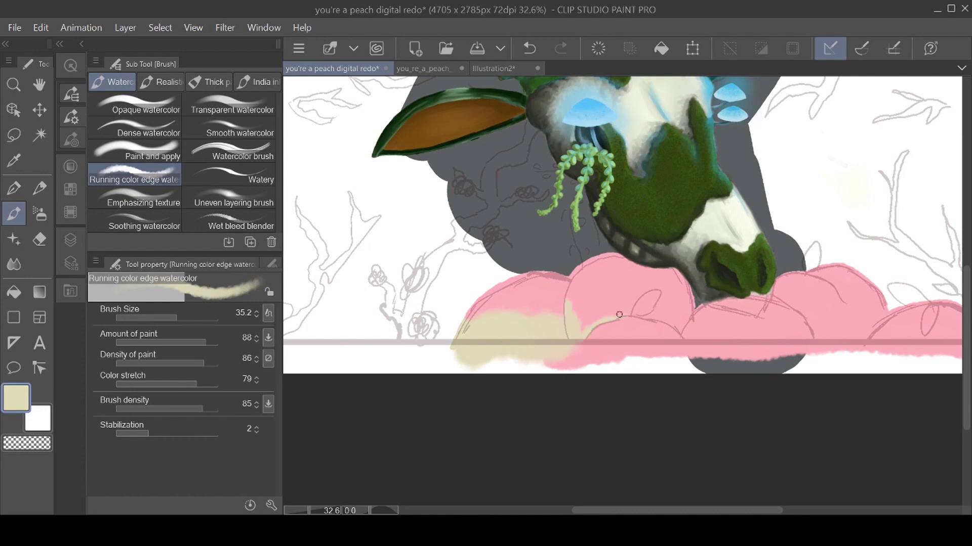
Fill the second peach with cream around its leaf sketch and dab cream patches onto the leftmost peach's upper half at brush size 60.5.
mouse_move(632, 305)
left_mouse_down()
mouse_move(638, 295)
mouse_move(640, 312)
mouse_move(668, 323)
mouse_move(665, 296)
mouse_move(660, 306)
mouse_move(678, 319)
mouse_move(668, 317)
left_mouse_up()
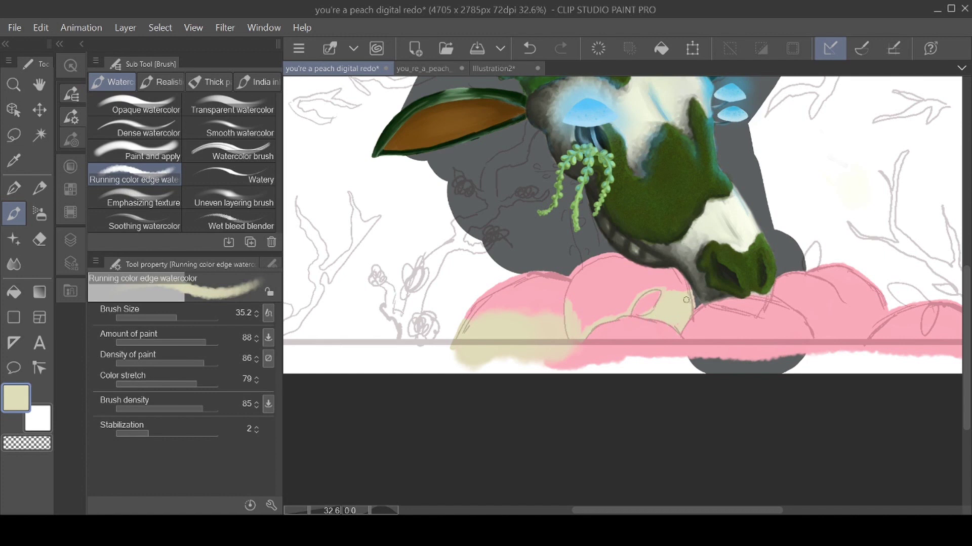
key("]")
left_click_drag(662, 289, 677, 286)
mouse_move(549, 307)
left_mouse_down()
mouse_move(528, 312)
mouse_move(516, 286)
mouse_move(501, 287)
left_mouse_up()
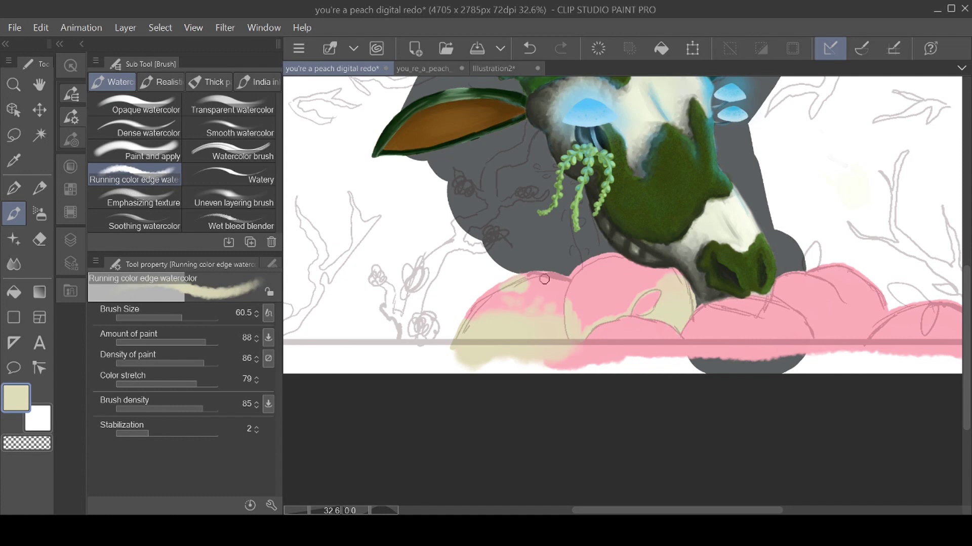
mouse_move(601, 266)
left_mouse_down()
mouse_move(595, 290)
mouse_move(663, 304)
left_mouse_up()
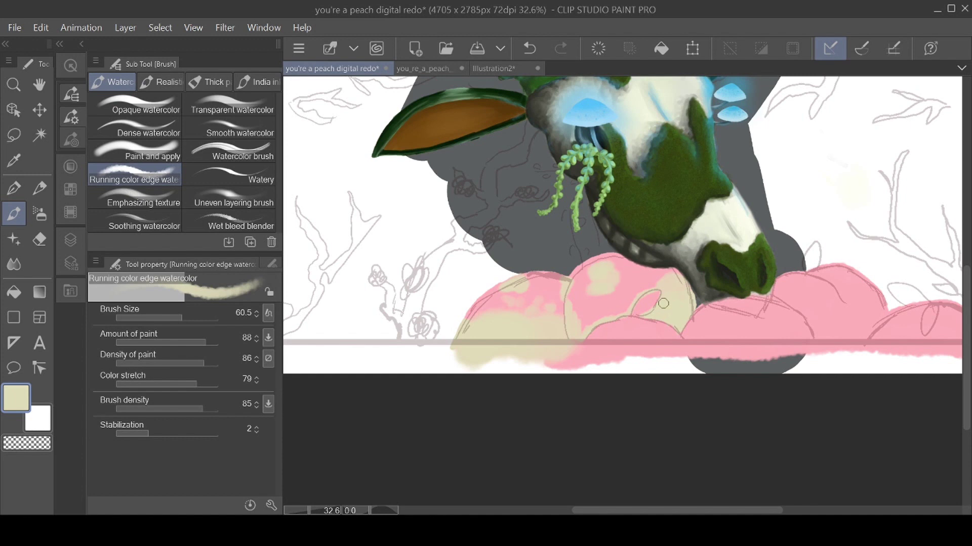
mouse_move(612, 320)
left_mouse_down()
mouse_move(575, 311)
mouse_move(613, 311)
mouse_move(624, 325)
mouse_move(659, 283)
mouse_move(608, 309)
mouse_move(616, 314)
mouse_move(615, 282)
mouse_move(636, 280)
mouse_move(588, 308)
mouse_move(573, 278)
mouse_move(597, 298)
mouse_move(630, 282)
left_mouse_up()
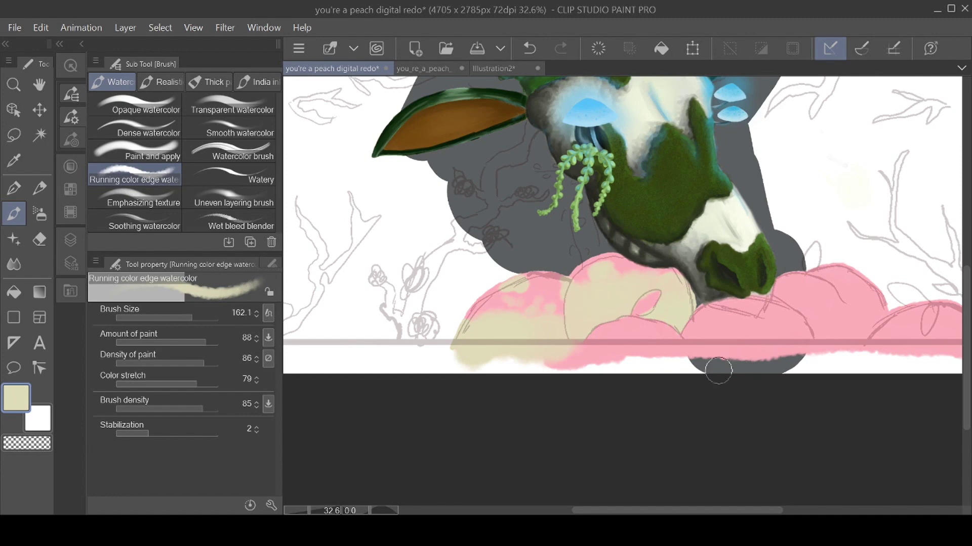
Paint a cream area over the right side and base of the peach right of the snout, finishing at brush size 162.1.
left_click_drag(719, 371, 565, 371)
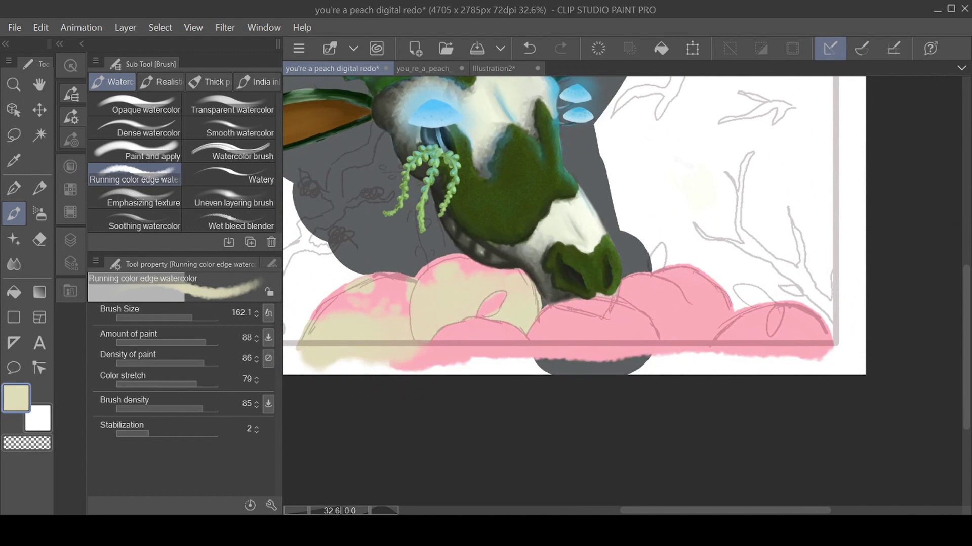
scroll(716, 337, "right", 1)
left_click(180, 318)
mouse_move(684, 293)
left_mouse_down()
mouse_move(695, 315)
mouse_move(678, 334)
mouse_move(629, 336)
mouse_move(642, 348)
mouse_move(690, 320)
mouse_move(665, 338)
mouse_move(672, 333)
mouse_move(627, 330)
mouse_move(657, 263)
mouse_move(625, 330)
left_mouse_up()
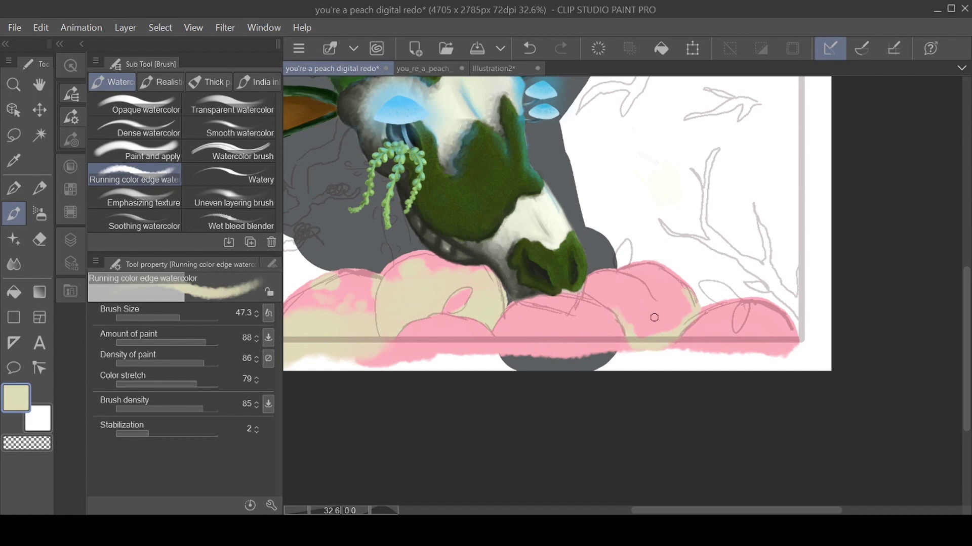
key("]")
key("]")
key("]")
key("]")
key("]")
mouse_move(633, 323)
left_mouse_down()
mouse_move(657, 329)
mouse_move(658, 308)
mouse_move(671, 325)
mouse_move(676, 292)
mouse_move(659, 300)
mouse_move(644, 284)
mouse_move(654, 310)
mouse_move(685, 306)
left_mouse_up()
scroll(709, 332, "down", 1)
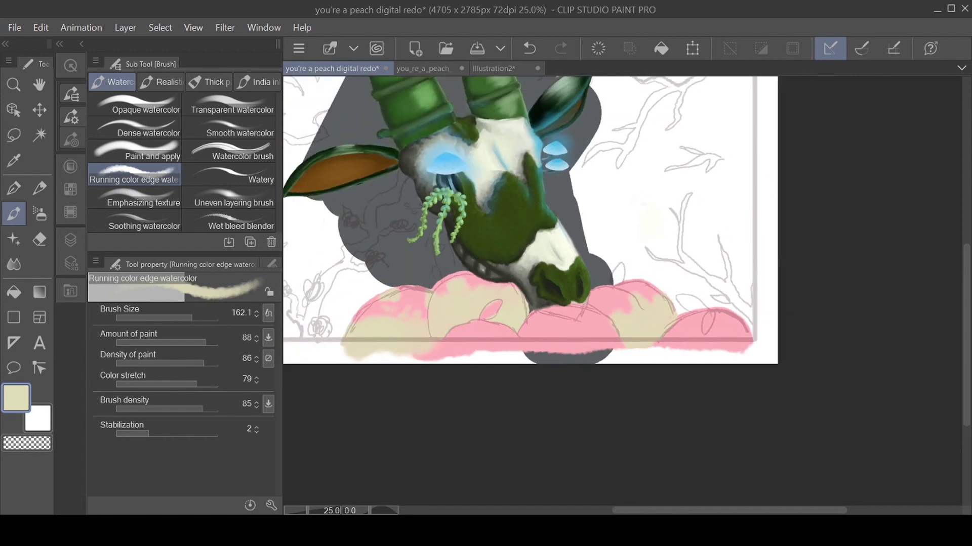
scroll(622, 220, "left", 1)
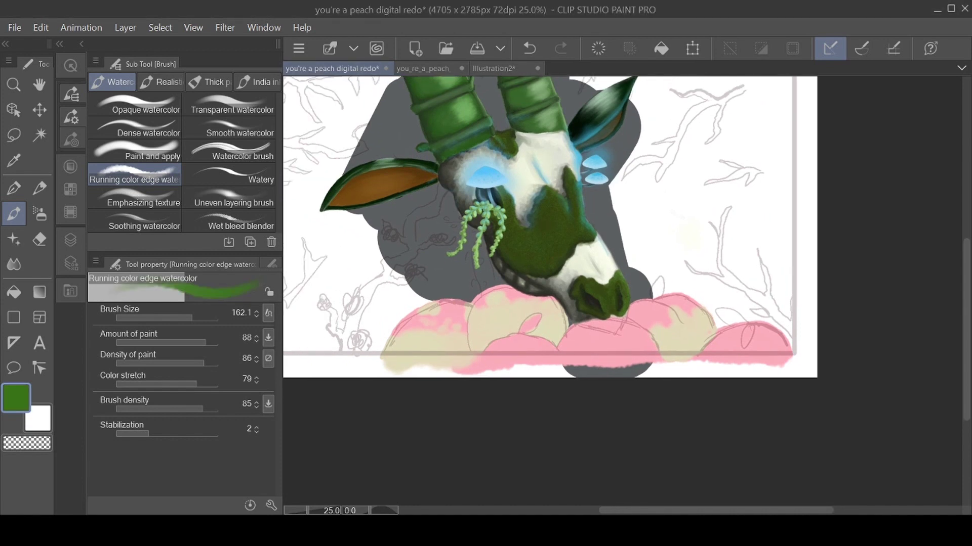
scroll(572, 233, "left", 1)
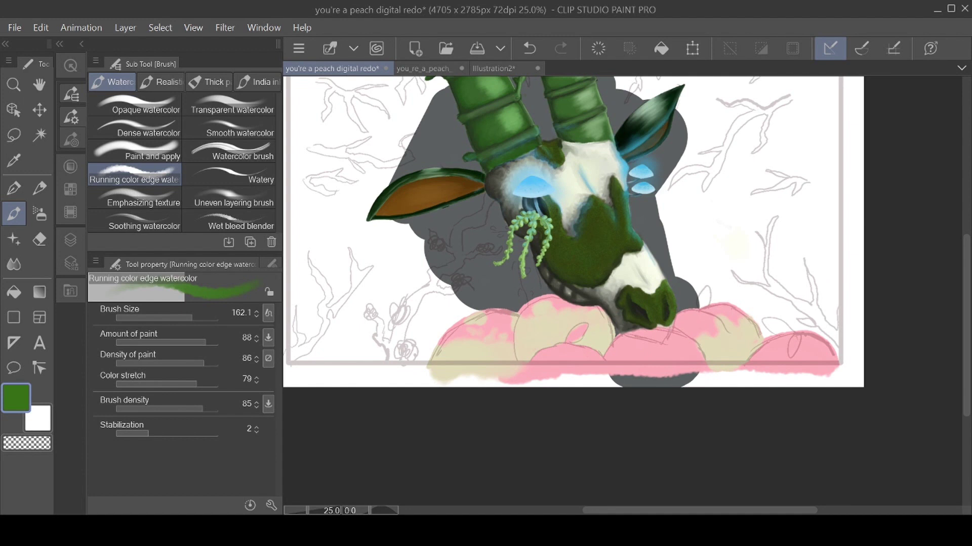
left_click(229, 151)
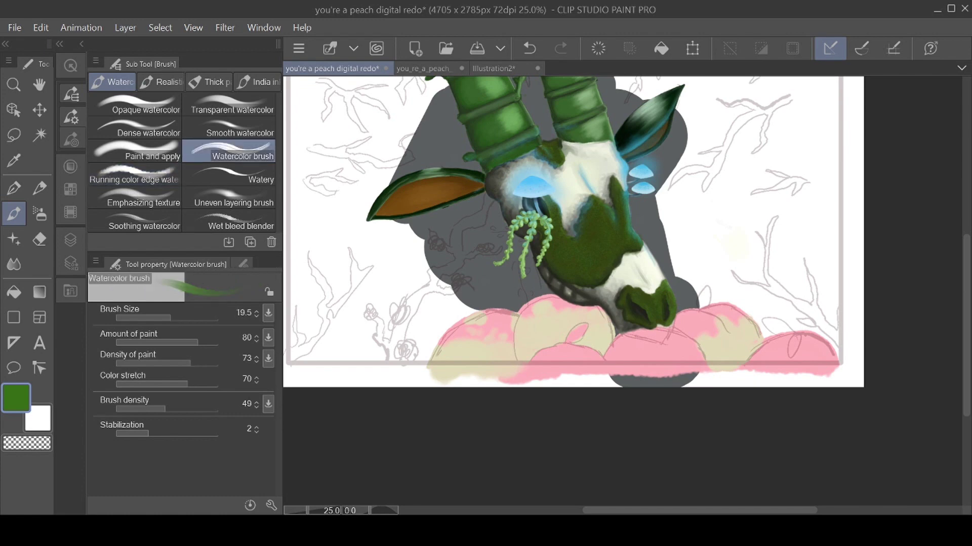
scroll(607, 345, "up", 2)
scroll(640, 342, "left", 1)
scroll(677, 349, "up", 2)
scroll(567, 319, "left", 2)
mouse_move(541, 318)
left_mouse_down()
mouse_move(530, 337)
mouse_move(551, 296)
left_mouse_up()
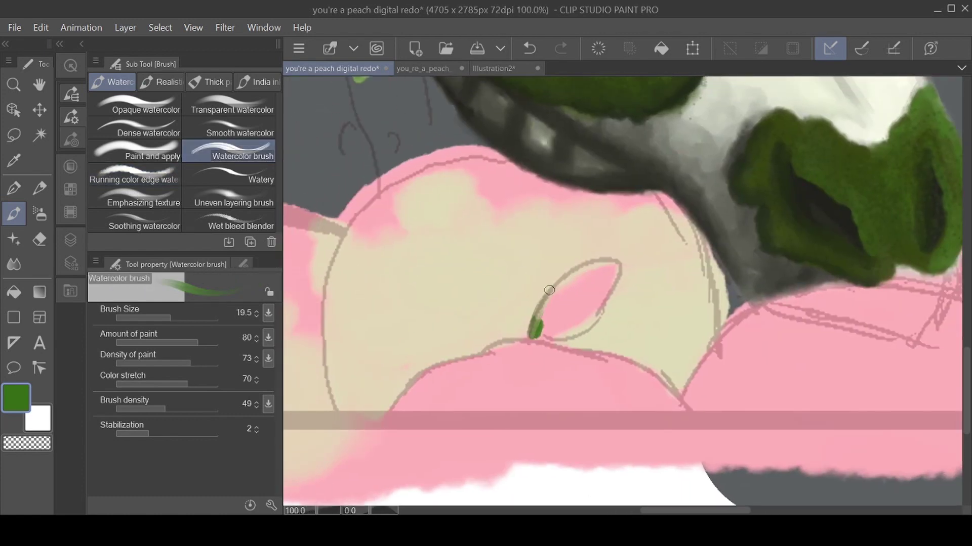
left_click(529, 49)
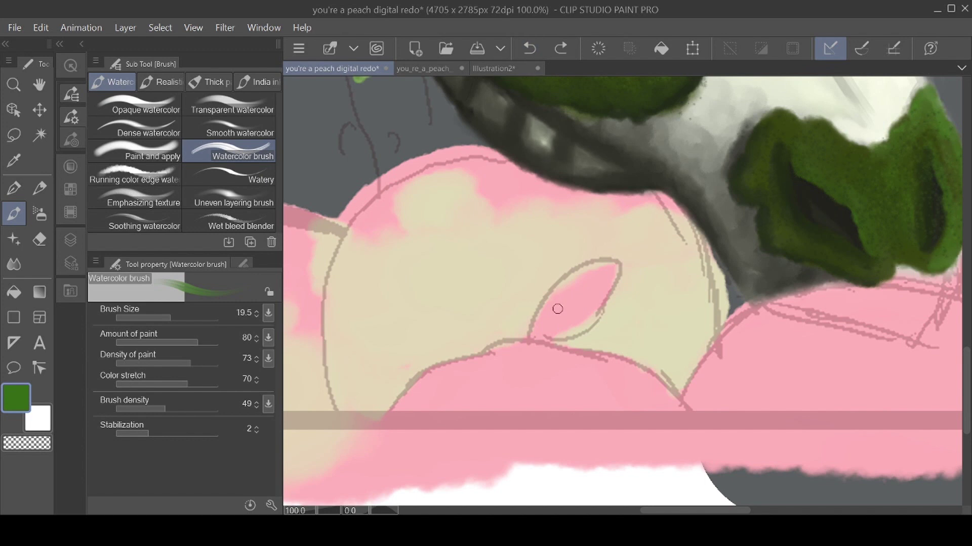
Outline the second peach's leaf in green with the Watery brush at size 19.5 and color stretch 61, and fill it at size 38.8.
left_click(228, 174)
mouse_move(535, 328)
left_mouse_down()
mouse_move(556, 295)
mouse_move(570, 292)
left_mouse_up()
left_click(529, 48)
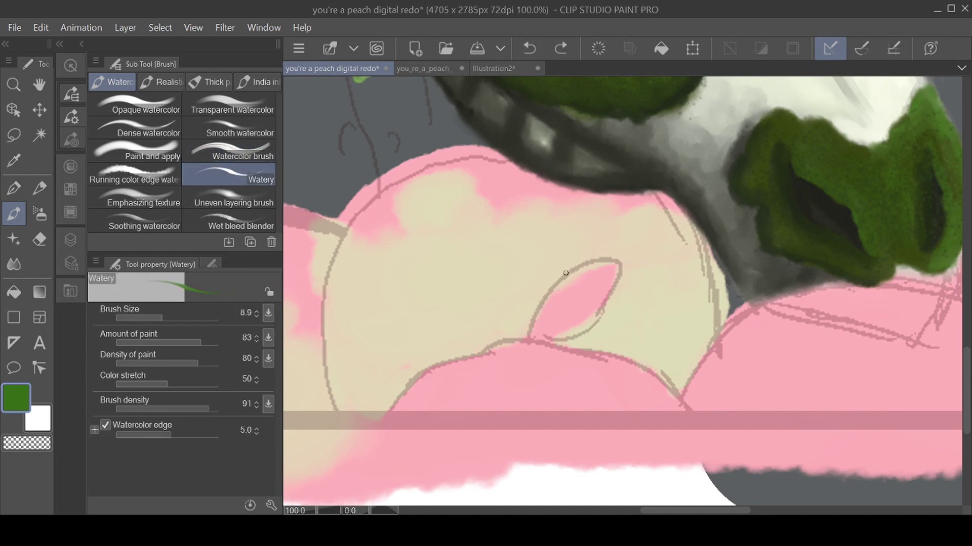
left_click(172, 317)
left_click(170, 318)
left_click(178, 384)
mouse_move(531, 336)
left_mouse_down()
mouse_move(559, 281)
mouse_move(612, 260)
mouse_move(619, 280)
mouse_move(602, 309)
left_mouse_up()
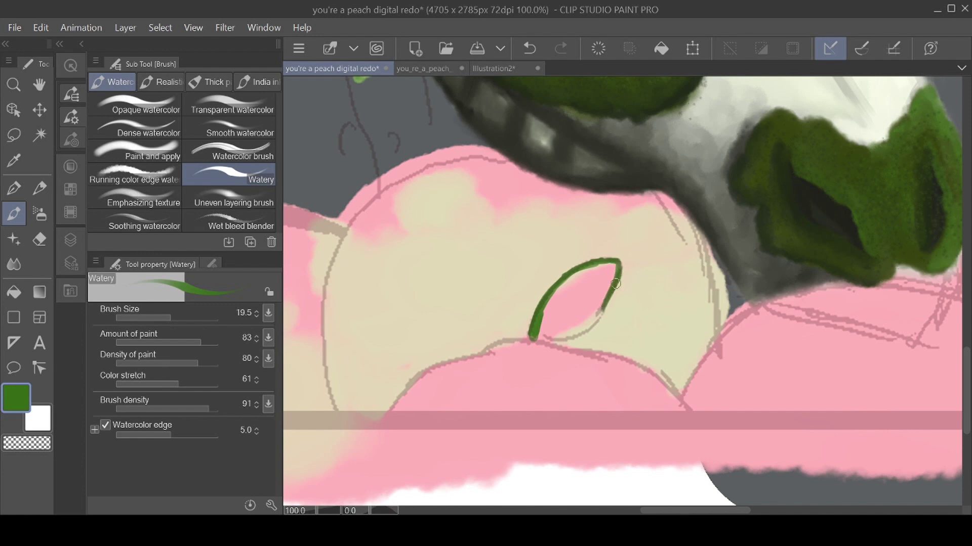
left_click_drag(620, 265, 596, 320)
mouse_move(617, 273)
left_mouse_down()
mouse_move(583, 334)
mouse_move(536, 337)
mouse_move(553, 335)
left_mouse_up()
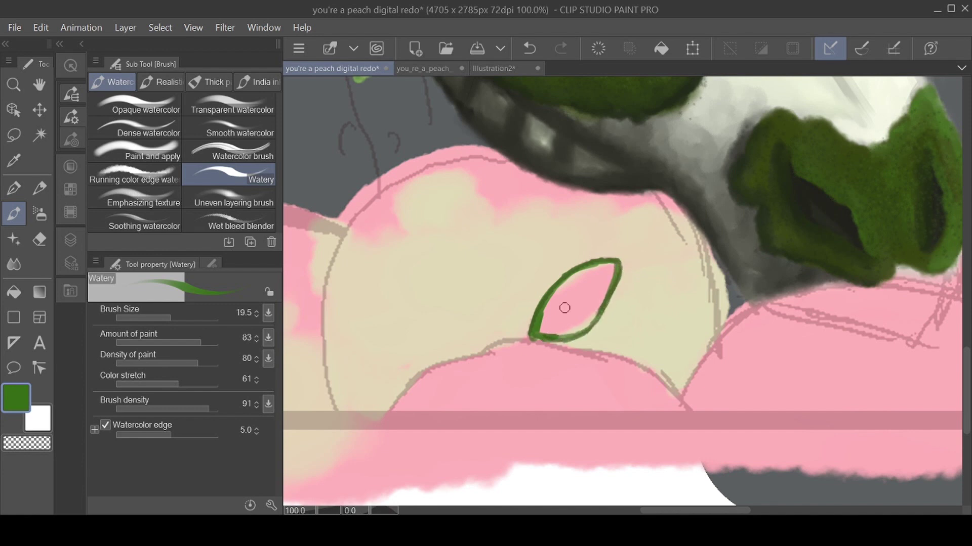
key("bracketright")
mouse_move(567, 297)
left_mouse_down()
mouse_move(552, 314)
mouse_move(575, 295)
mouse_move(556, 315)
mouse_move(565, 282)
mouse_move(541, 319)
mouse_move(554, 311)
mouse_move(549, 330)
mouse_move(570, 332)
mouse_move(597, 305)
mouse_move(589, 319)
mouse_move(561, 335)
mouse_move(542, 332)
mouse_move(595, 303)
mouse_move(614, 268)
mouse_move(568, 283)
mouse_move(573, 306)
mouse_move(605, 275)
mouse_move(587, 316)
mouse_move(584, 289)
mouse_move(562, 289)
mouse_move(553, 304)
mouse_move(581, 302)
mouse_move(603, 285)
mouse_move(583, 329)
left_mouse_up()
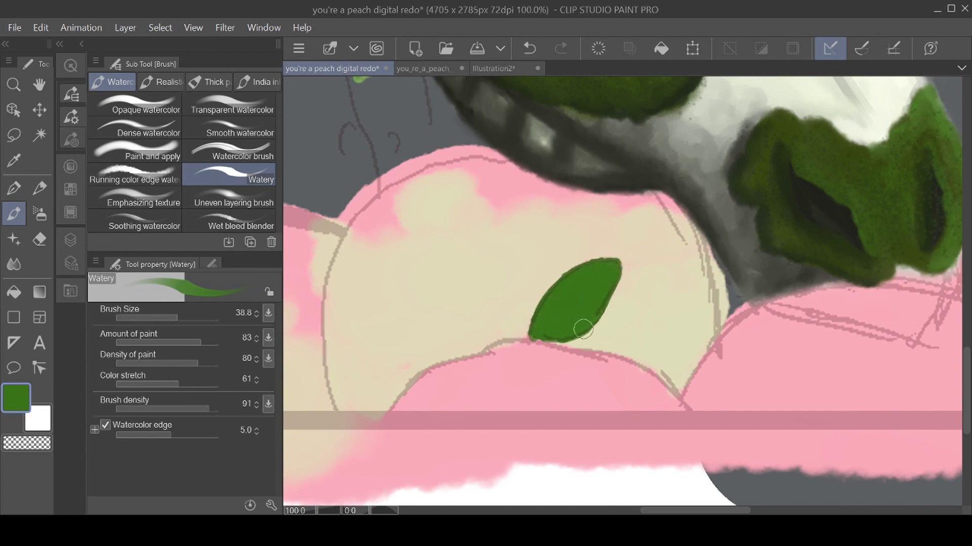
Paint the upright green leaf on top of the peach right of the snout, filling its sketch outline at brush size 18.5.
scroll(583, 329, "down", 4)
scroll(622, 291, "up", 4)
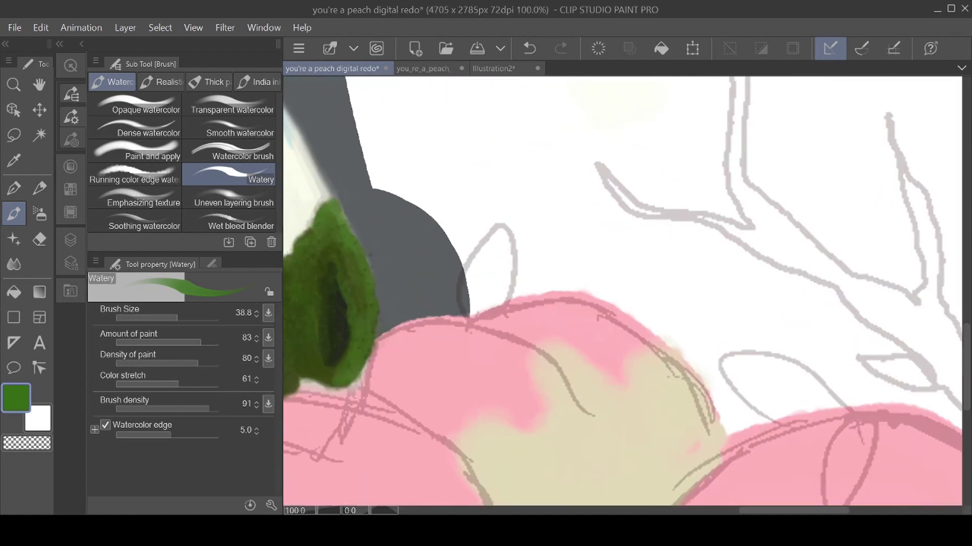
key("bracketleft")
key("bracketleft")
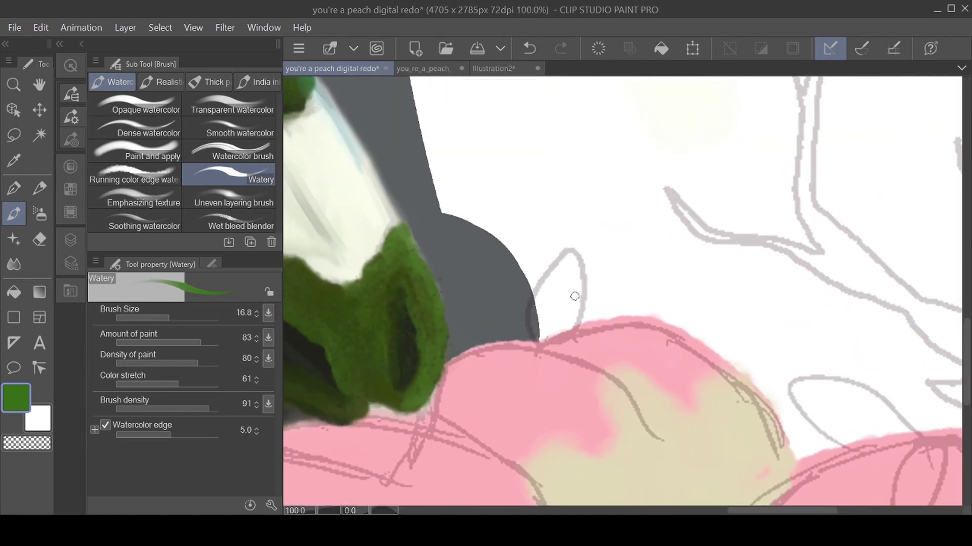
mouse_move(561, 263)
left_mouse_down()
mouse_move(534, 295)
mouse_move(537, 350)
left_mouse_up()
mouse_move(576, 325)
left_mouse_down()
mouse_move(540, 347)
mouse_move(579, 314)
mouse_move(579, 253)
mouse_move(568, 249)
mouse_move(557, 260)
mouse_move(577, 265)
mouse_move(571, 254)
mouse_move(567, 286)
mouse_move(565, 271)
mouse_move(540, 319)
mouse_move(537, 304)
mouse_move(539, 338)
mouse_move(567, 257)
mouse_move(534, 335)
mouse_move(540, 344)
mouse_move(547, 301)
mouse_move(542, 331)
mouse_move(559, 293)
mouse_move(549, 322)
mouse_move(566, 325)
mouse_move(574, 287)
mouse_move(550, 332)
mouse_move(569, 322)
mouse_move(575, 293)
mouse_move(558, 303)
mouse_move(569, 294)
mouse_move(571, 314)
mouse_move(562, 287)
left_mouse_up()
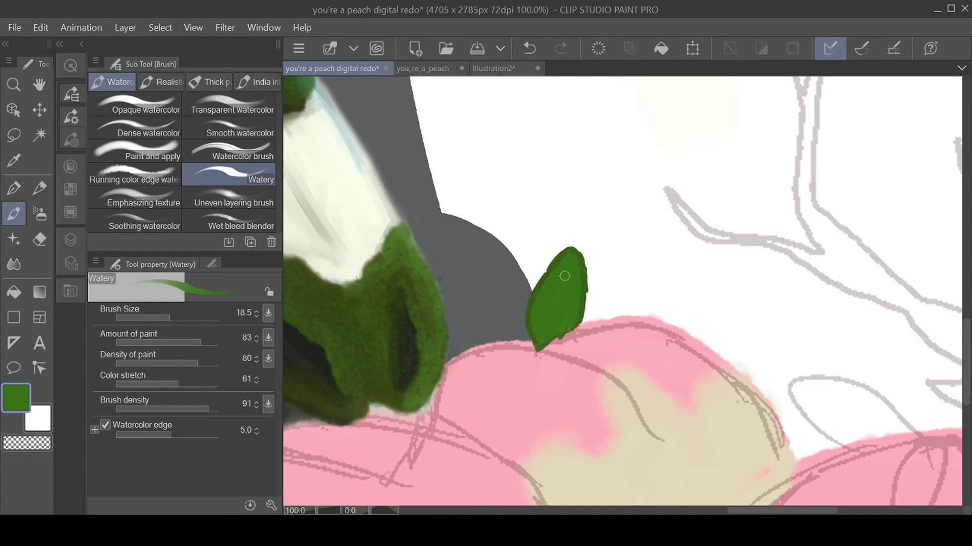
Handwrite the green note "Have to pop out + check if my meds have arrived." in the white background right of the skull.
scroll(611, 264, "down", 3)
left_click_drag(611, 264, 550, 355)
left_click_drag(513, 240, 520, 263)
left_click_drag(522, 236, 528, 260)
left_click_drag(515, 253, 539, 253)
left_click_drag(537, 241, 546, 239)
mouse_move(546, 244)
left_mouse_down()
mouse_move(587, 231)
mouse_move(562, 276)
mouse_move(648, 249)
left_mouse_up()
left_click_drag(559, 304, 565, 319)
left_click_drag(569, 302, 579, 318)
mouse_move(581, 309)
left_mouse_down()
mouse_move(595, 314)
mouse_move(588, 317)
left_mouse_up()
left_click(529, 48)
left_click(530, 48)
mouse_move(598, 307)
left_mouse_down()
mouse_move(592, 319)
mouse_move(618, 309)
left_mouse_up()
left_click_drag(628, 300, 633, 307)
left_click_drag(630, 298, 645, 296)
left_click_drag(576, 338, 591, 349)
left_click_drag(595, 334, 600, 357)
mouse_move(622, 326)
left_mouse_down()
mouse_move(624, 338)
mouse_move(635, 336)
left_mouse_up()
left_click_drag(638, 329, 652, 334)
left_click_drag(664, 320, 658, 335)
left_click_drag(609, 359, 616, 373)
mouse_move(621, 366)
left_mouse_down()
mouse_move(650, 367)
mouse_move(634, 398)
left_mouse_up()
left_click_drag(633, 384, 657, 390)
left_click_drag(658, 378, 685, 390)
left_click(689, 389)
Handwrite "Wash ur hands!!!" with a small face beside it above the first note.
left_click_drag(523, 116, 566, 133)
left_click_drag(576, 118, 568, 133)
mouse_move(582, 105)
left_mouse_down()
mouse_move(594, 124)
mouse_move(631, 114)
left_mouse_up()
left_click_drag(636, 111, 646, 100)
mouse_move(522, 159)
left_mouse_down()
mouse_move(546, 182)
mouse_move(576, 163)
left_mouse_up()
left_click_drag(587, 146, 593, 167)
left_click_drag(607, 129, 600, 162)
left_click_drag(609, 132, 607, 157)
left_click_drag(625, 117, 623, 140)
left_click(615, 169)
left_click(633, 161)
mouse_move(643, 115)
left_mouse_down()
mouse_move(643, 144)
mouse_move(697, 156)
left_mouse_up()
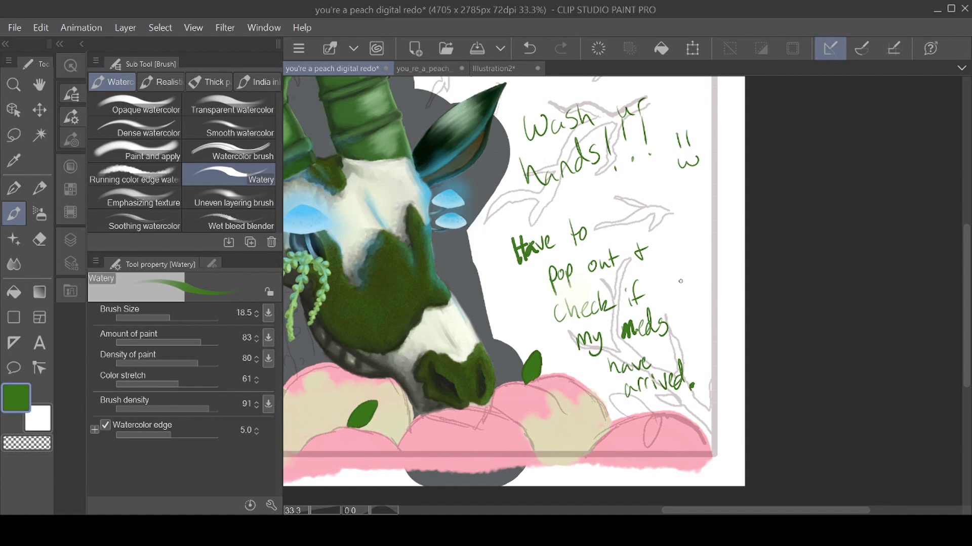
Erase the lower note and write "seriously!" with an arrow pointing up to the hand-washing message, using the G-pen at size 13.1.
key("e")
mouse_move(699, 384)
left_mouse_down()
mouse_move(708, 393)
mouse_move(673, 377)
mouse_move(639, 377)
mouse_move(629, 387)
mouse_move(608, 361)
mouse_move(668, 329)
mouse_move(563, 297)
mouse_move(554, 257)
mouse_move(594, 205)
mouse_move(605, 211)
left_mouse_up()
left_click(530, 48)
key("p")
mouse_move(604, 272)
left_mouse_down()
mouse_move(676, 250)
mouse_move(693, 268)
left_mouse_up()
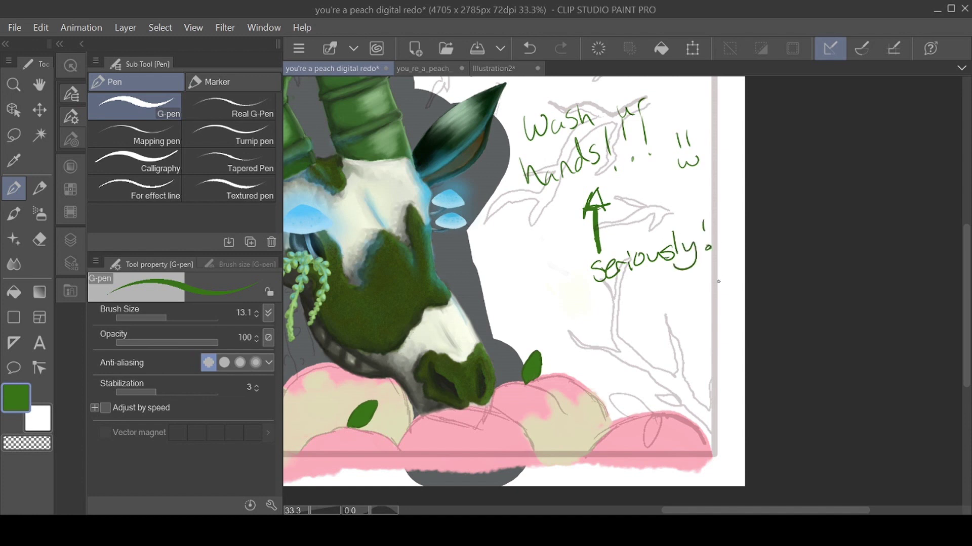
Erase all the handwritten green messages from the background with the Hard eraser at size 250.
key("e")
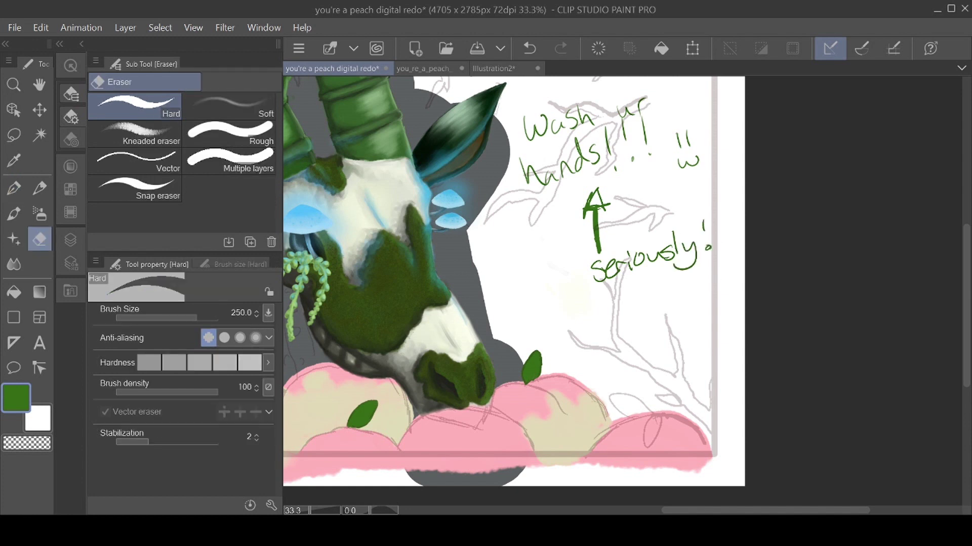
mouse_move(734, 251)
left_mouse_down()
mouse_move(669, 274)
mouse_move(630, 265)
mouse_move(589, 205)
mouse_move(671, 169)
mouse_move(672, 145)
mouse_move(640, 170)
mouse_move(582, 133)
mouse_move(535, 156)
mouse_move(606, 111)
mouse_move(617, 125)
mouse_move(650, 101)
left_mouse_up()
key("p")
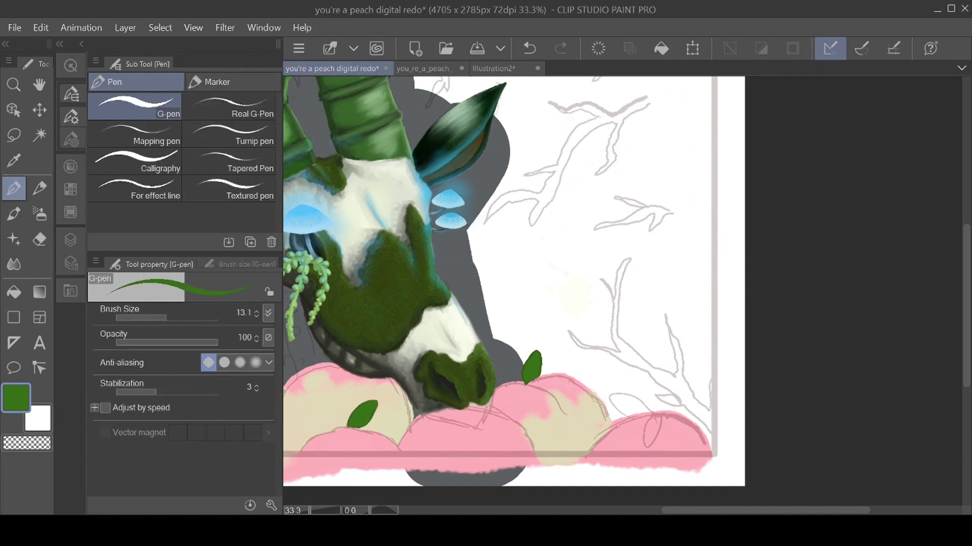
Outline the leaf lying above the rightmost peach in green with the Watery brush and fill it at size 26.2.
key("b")
scroll(589, 348, "up", 3)
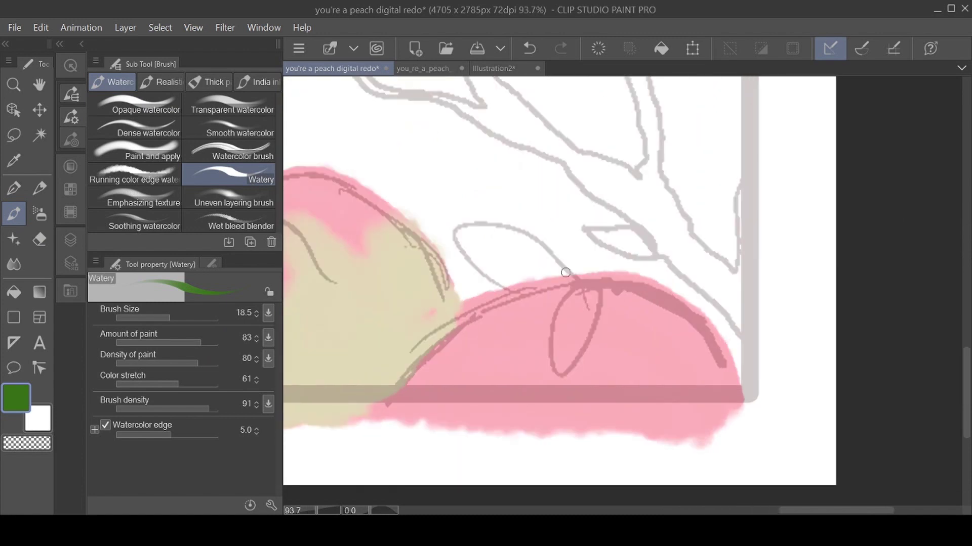
left_click_drag(576, 277, 538, 237)
key("ctrl+z")
mouse_move(577, 278)
left_mouse_down()
mouse_move(520, 233)
mouse_move(456, 230)
mouse_move(500, 286)
mouse_move(554, 284)
mouse_move(557, 260)
mouse_move(572, 273)
mouse_move(518, 229)
mouse_move(460, 226)
mouse_move(458, 245)
mouse_move(500, 286)
left_mouse_up()
key("ctrl+z")
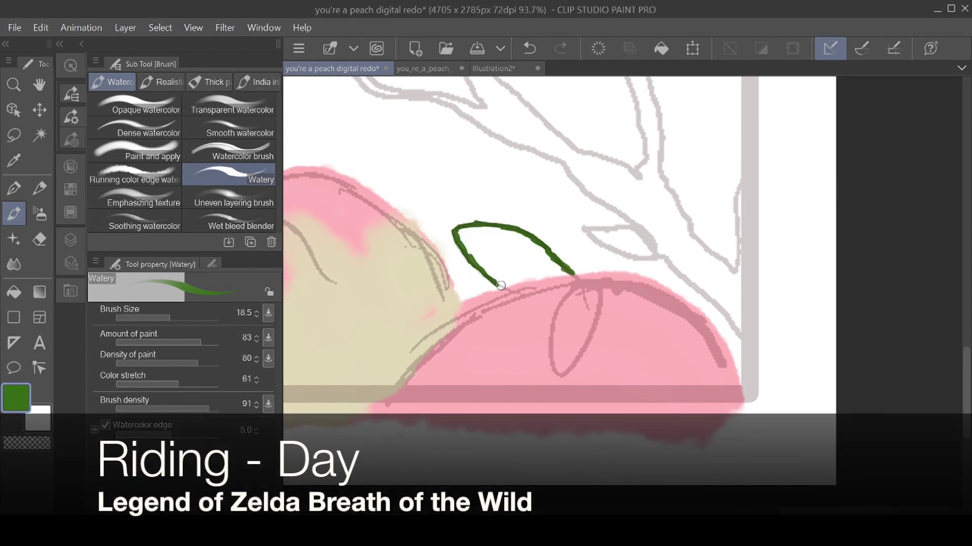
mouse_move(564, 273)
left_mouse_down()
mouse_move(506, 285)
mouse_move(547, 270)
mouse_move(504, 258)
mouse_move(504, 276)
mouse_move(494, 275)
mouse_move(458, 228)
mouse_move(466, 251)
mouse_move(479, 233)
mouse_move(469, 248)
mouse_move(499, 260)
mouse_move(486, 238)
mouse_move(506, 266)
mouse_move(559, 273)
mouse_move(544, 273)
mouse_move(552, 258)
mouse_move(531, 245)
mouse_move(516, 255)
mouse_move(511, 233)
mouse_move(483, 249)
left_mouse_up()
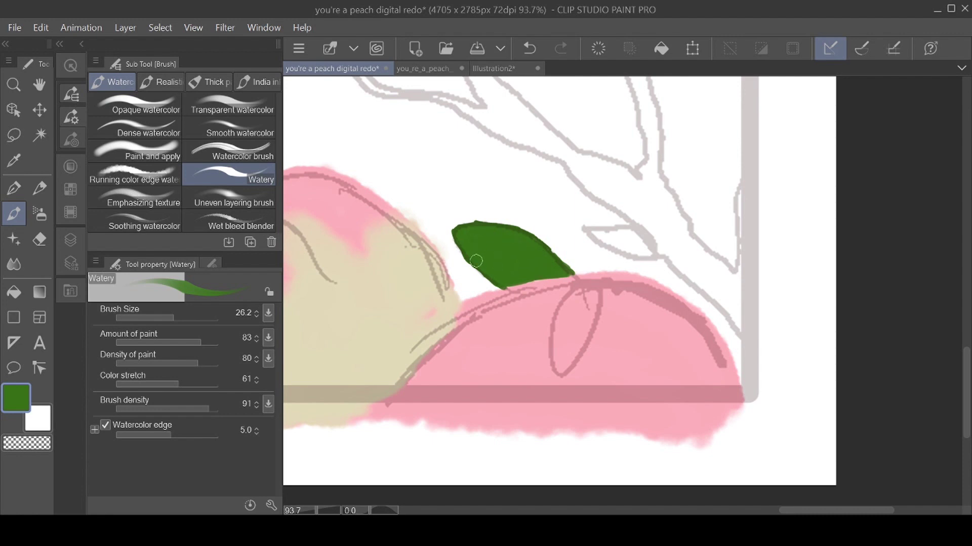
Paint the second green leaf hanging down over the front of the rightmost peach, following its sketch outline.
scroll(608, 332, "down", 1)
scroll(612, 327, "up", 2)
mouse_move(579, 275)
left_mouse_down()
mouse_move(564, 288)
mouse_move(576, 274)
mouse_move(550, 369)
mouse_move(557, 378)
left_mouse_up()
mouse_move(581, 269)
left_mouse_down()
mouse_move(593, 309)
mouse_move(563, 373)
mouse_move(590, 302)
mouse_move(580, 270)
mouse_move(591, 307)
mouse_move(563, 364)
mouse_move(554, 346)
mouse_move(554, 373)
mouse_move(552, 313)
mouse_move(573, 274)
mouse_move(556, 379)
mouse_move(578, 281)
mouse_move(560, 343)
mouse_move(582, 330)
mouse_move(559, 369)
mouse_move(584, 311)
mouse_move(553, 352)
mouse_move(554, 377)
left_mouse_up()
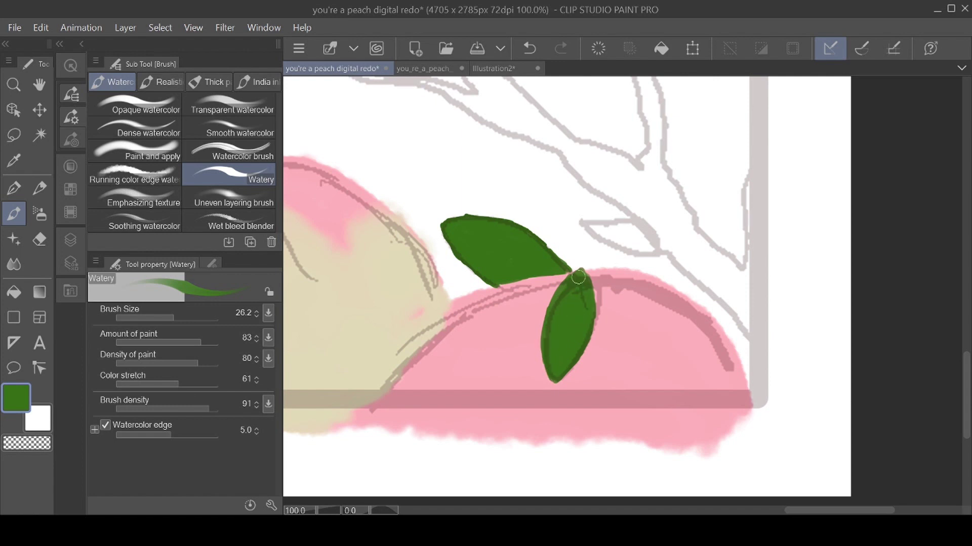
scroll(589, 318, "down", 3)
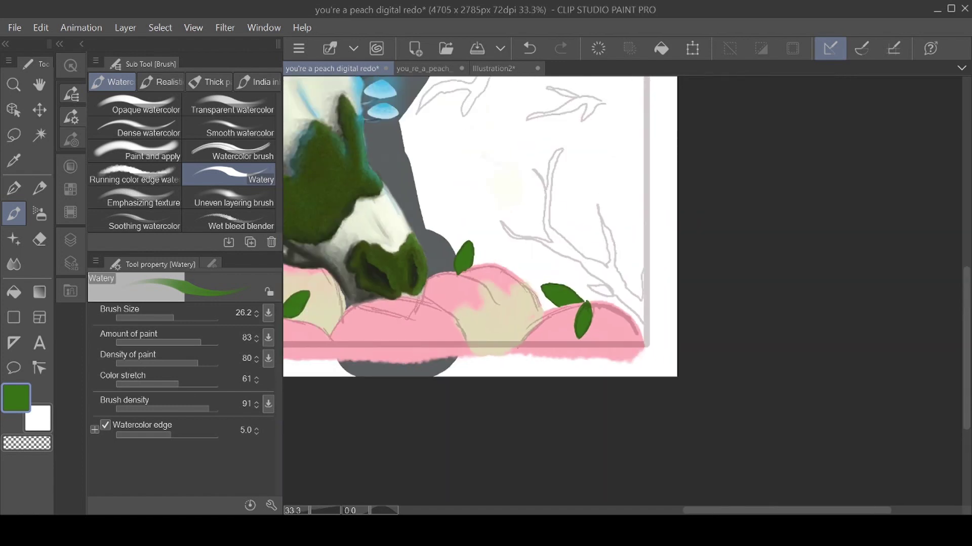
left_click_drag(589, 318, 756, 268)
left_click_drag(678, 253, 772, 324)
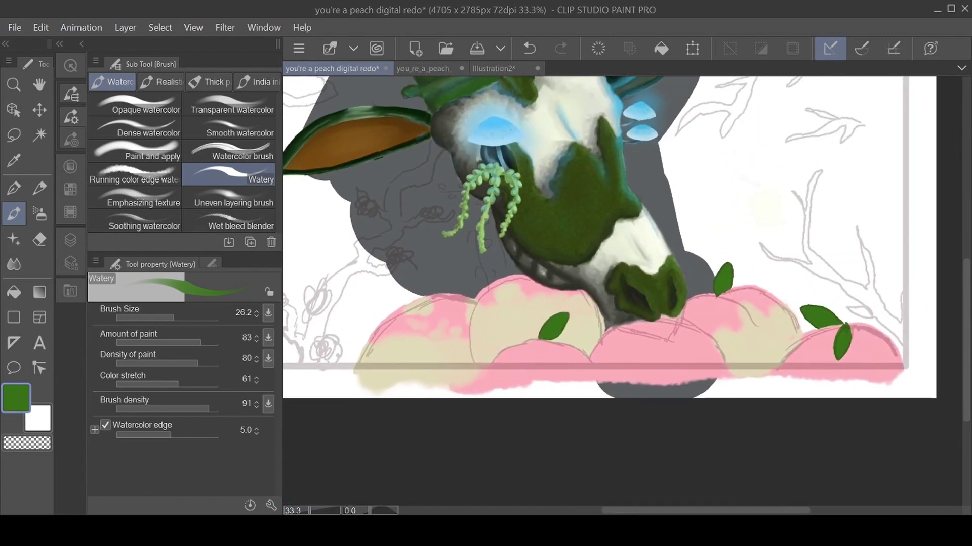
Switch to the realistic Flat watercolor brush, test a green stroke beside the leftmost peach and undo it.
left_click_drag(607, 253, 732, 271)
left_click(160, 81)
left_click(228, 105)
left_click_drag(439, 310, 529, 304)
left_click(529, 48)
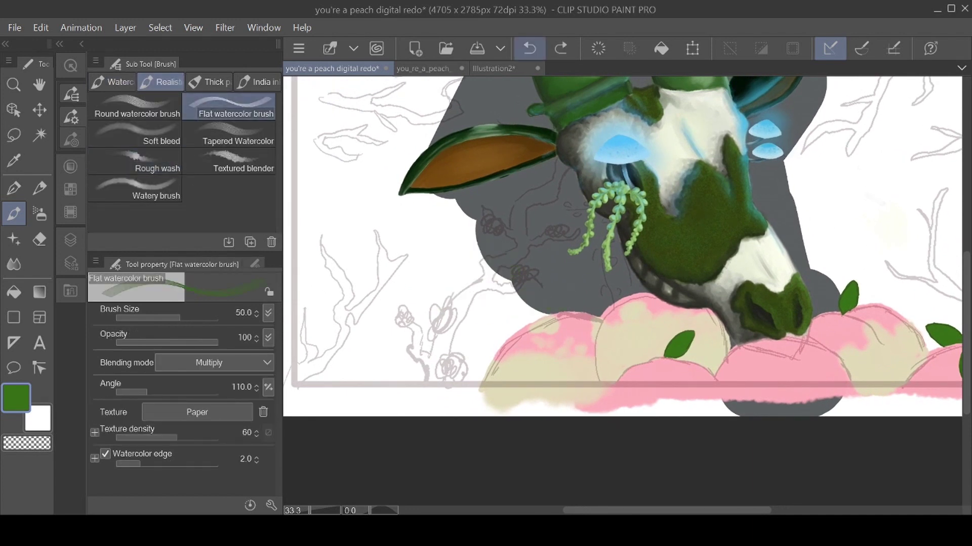
Try the Flat watercolor brush with texture density 62 and watercolor edge 20, and undo the green test scribble.
mouse_move(177, 437)
left_mouse_down()
mouse_move(217, 437)
mouse_move(180, 437)
left_mouse_up()
left_click_drag(141, 463, 218, 463)
left_click_drag(409, 332, 500, 286)
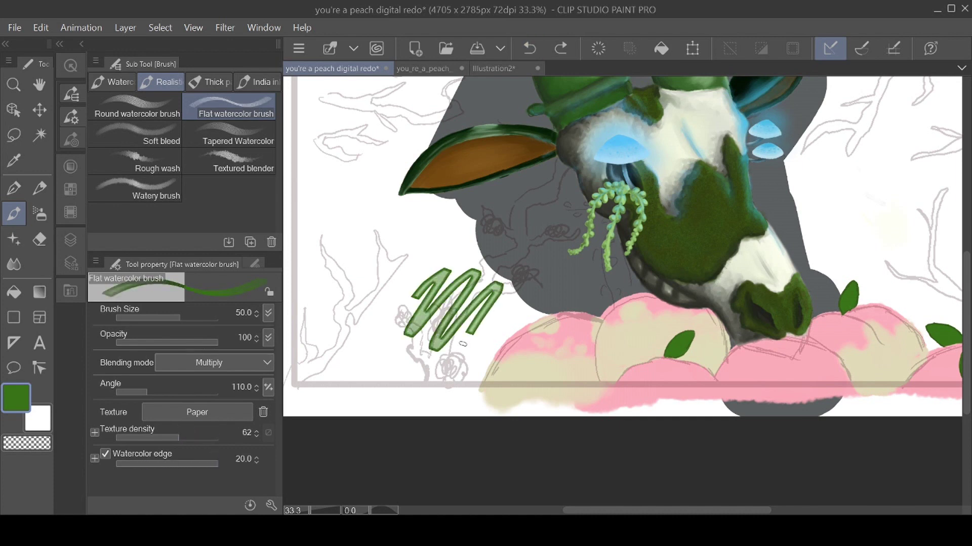
left_click(529, 49)
Try the Flat watercolor brush with watercolor edge 1.0 in green test strokes near the leftmost peach, and undo them.
left_click_drag(218, 464, 116, 464)
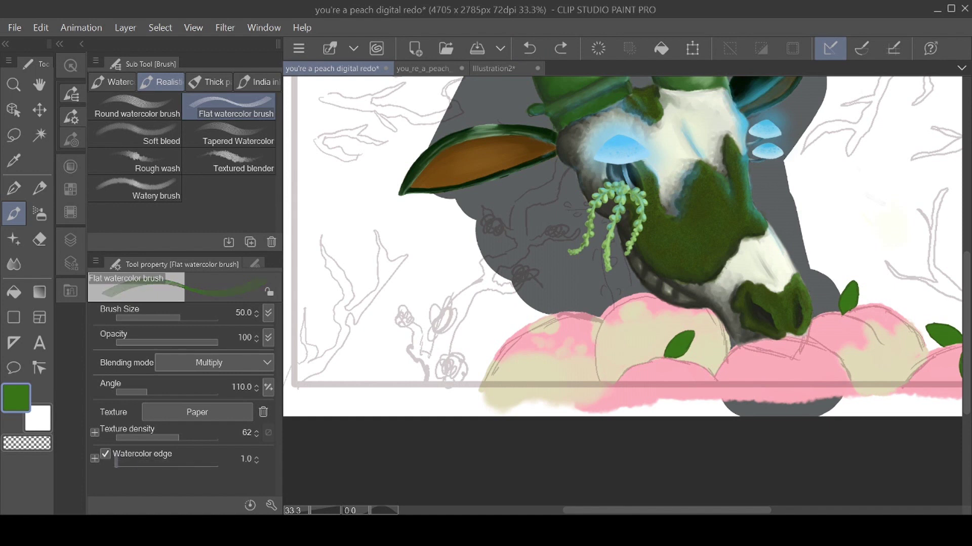
mouse_move(461, 270)
left_mouse_down()
mouse_move(527, 319)
mouse_move(618, 341)
mouse_move(635, 360)
left_mouse_up()
left_click(529, 48)
left_click_drag(462, 294, 438, 328)
left_click(529, 48)
left_click(530, 49)
Compare a high and a minimal texture density with test strokes, leave it at 1, and undo the strokes.
left_click(219, 437)
mouse_move(444, 281)
left_mouse_down()
mouse_move(456, 270)
mouse_move(445, 316)
left_mouse_up()
left_click(529, 48)
left_click(134, 436)
left_click_drag(134, 436, 117, 436)
mouse_move(457, 266)
left_mouse_down()
mouse_move(431, 303)
mouse_move(448, 321)
mouse_move(440, 299)
left_mouse_up()
left_click_drag(463, 281, 446, 316)
left_click(529, 48)
left_click(530, 49)
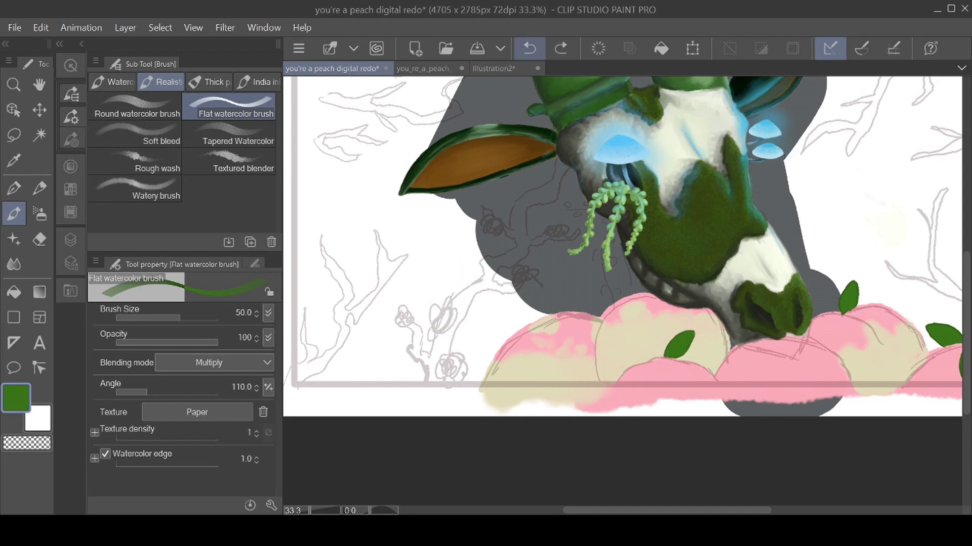
Set the Flat watercolor brush's watercolor edge to 3.8, test it on the blank background and undo the stroke.
left_click_drag(117, 464, 161, 464)
mouse_move(438, 356)
left_mouse_down()
mouse_move(456, 304)
mouse_move(461, 354)
mouse_move(457, 320)
left_mouse_up()
left_click(529, 49)
left_click(529, 48)
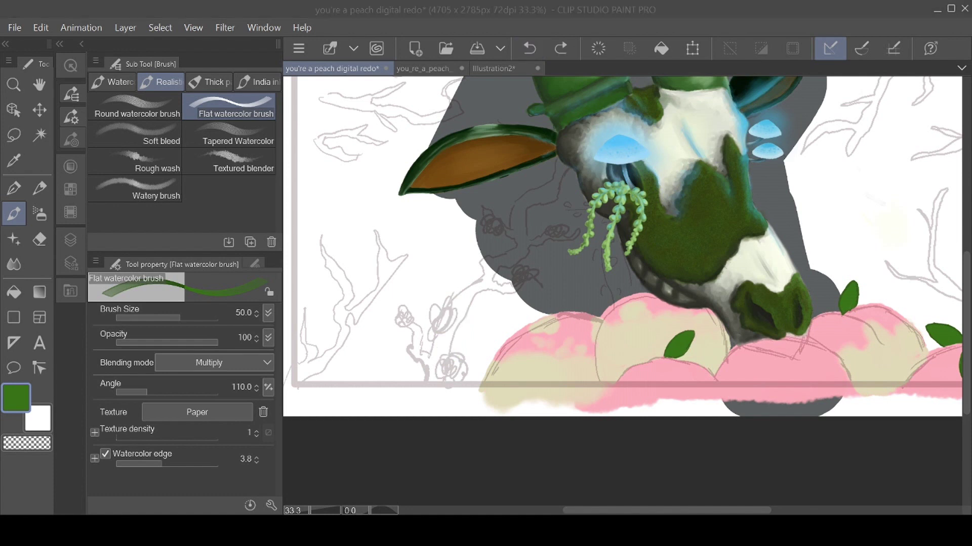
Change the drawing color to dark brown and make Layer 1 Copy the active layer.
left_click(431, 68)
left_click(71, 240)
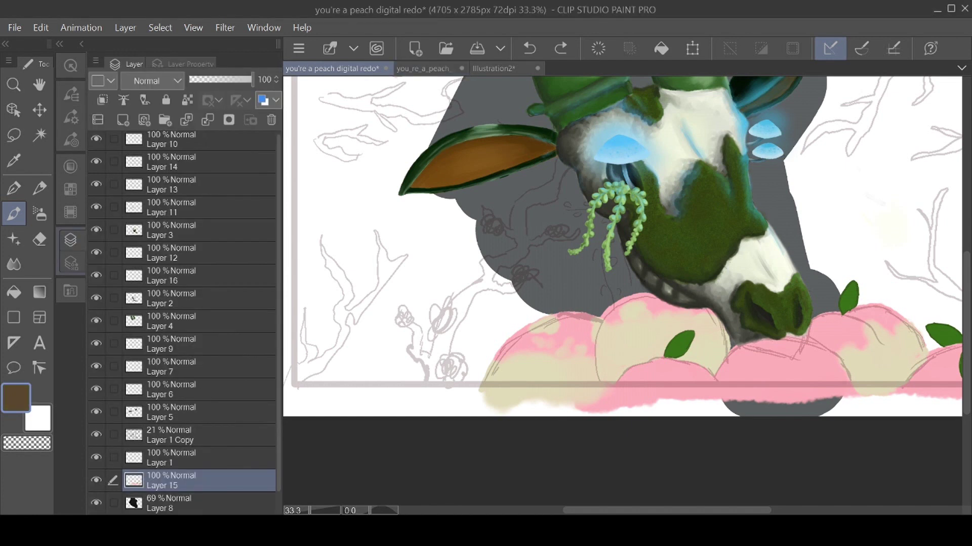
left_click(199, 434)
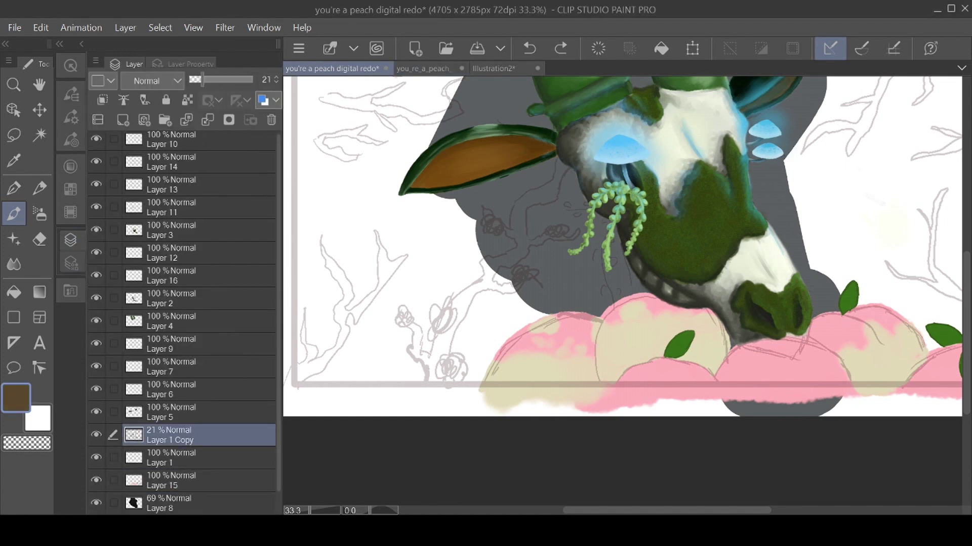
Try painting the brown trunk beside the leftmost peach on a new layer, and undo the strokes and the layer.
left_click(123, 120)
mouse_move(432, 379)
left_mouse_down()
mouse_move(431, 359)
mouse_move(427, 385)
mouse_move(459, 316)
mouse_move(436, 357)
left_mouse_up()
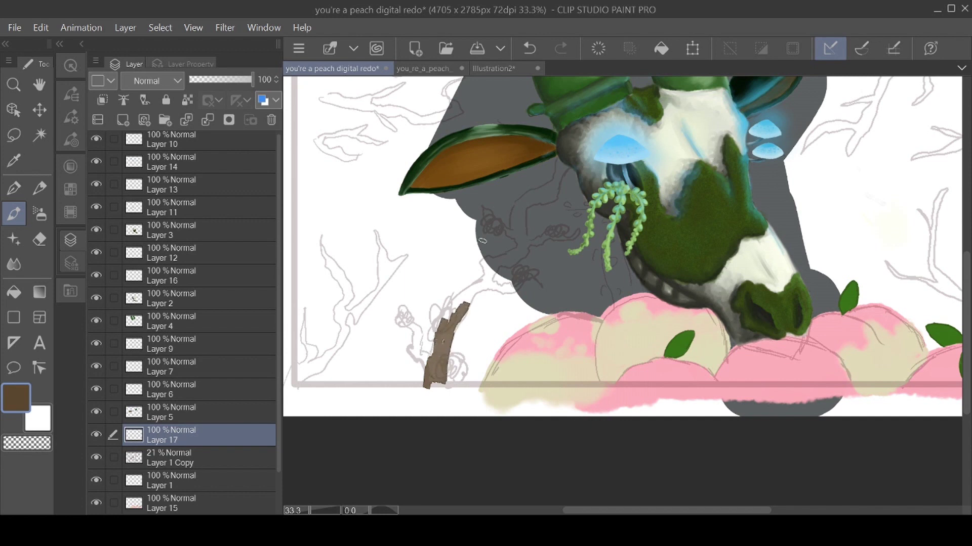
key("ctrl+z")
key("ctrl+z")
key("ctrl+z")
key("ctrl+z")
key("ctrl+z")
key("ctrl+z")
key("ctrl+z")
key("ctrl+z")
Set the Flat watercolor brush to size 139.8, try brown strokes along the sketched branch and undo them.
left_click(71, 94)
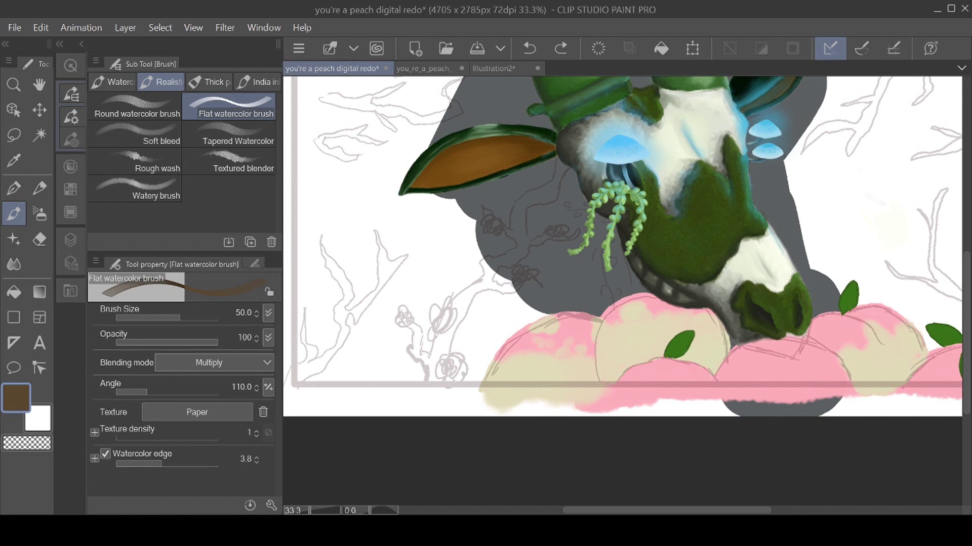
left_click_drag(180, 317, 192, 314)
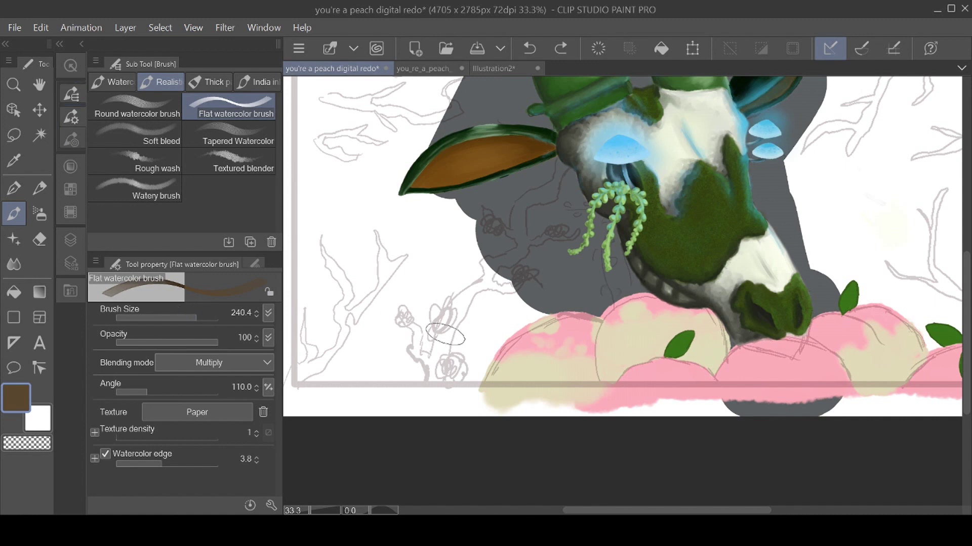
left_click(192, 315)
left_click(192, 314)
mouse_move(434, 375)
left_mouse_down()
mouse_move(445, 324)
mouse_move(441, 338)
left_mouse_up()
left_click(529, 48)
left_click(529, 48)
left_click(529, 48)
mouse_move(434, 381)
left_mouse_down()
mouse_move(442, 332)
mouse_move(474, 287)
mouse_move(511, 284)
mouse_move(488, 284)
mouse_move(434, 356)
mouse_move(434, 377)
mouse_move(462, 294)
mouse_move(517, 283)
mouse_move(464, 298)
mouse_move(438, 366)
mouse_move(413, 351)
mouse_move(400, 314)
mouse_move(432, 379)
mouse_move(451, 310)
mouse_move(485, 284)
mouse_move(518, 283)
mouse_move(537, 270)
mouse_move(534, 256)
mouse_move(537, 268)
mouse_move(533, 257)
mouse_move(551, 256)
mouse_move(509, 283)
mouse_move(548, 256)
mouse_move(576, 265)
mouse_move(551, 257)
mouse_move(527, 275)
mouse_move(559, 255)
mouse_move(470, 289)
mouse_move(479, 281)
mouse_move(454, 306)
mouse_move(434, 367)
mouse_move(403, 318)
mouse_move(430, 369)
mouse_move(473, 287)
mouse_move(582, 263)
left_mouse_up()
left_click(528, 48)
left_click(530, 48)
Try the Watercolor brush at size 19.5 in a brown scribble beside the leftmost peach, and undo it.
key("b")
key("b")
key("b")
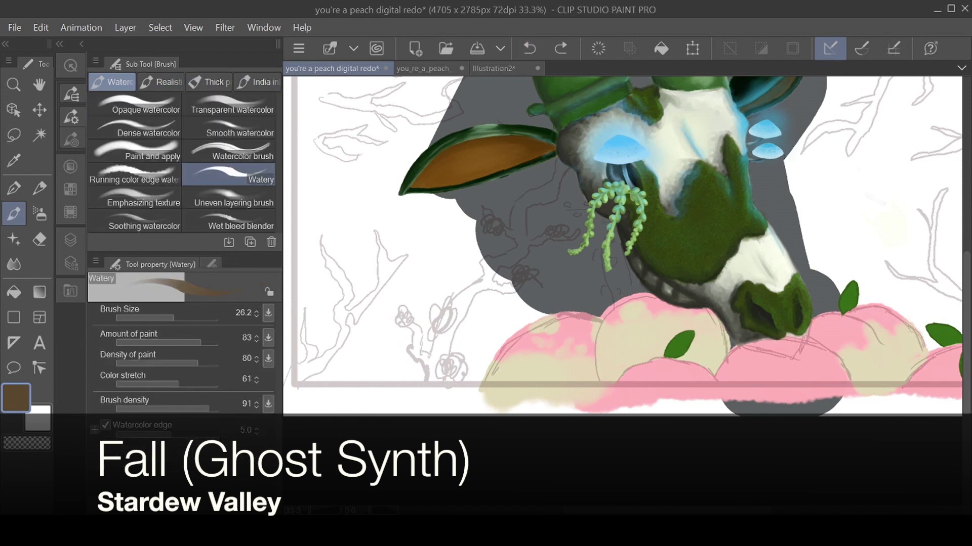
left_click(230, 152)
left_click_drag(430, 301, 503, 362)
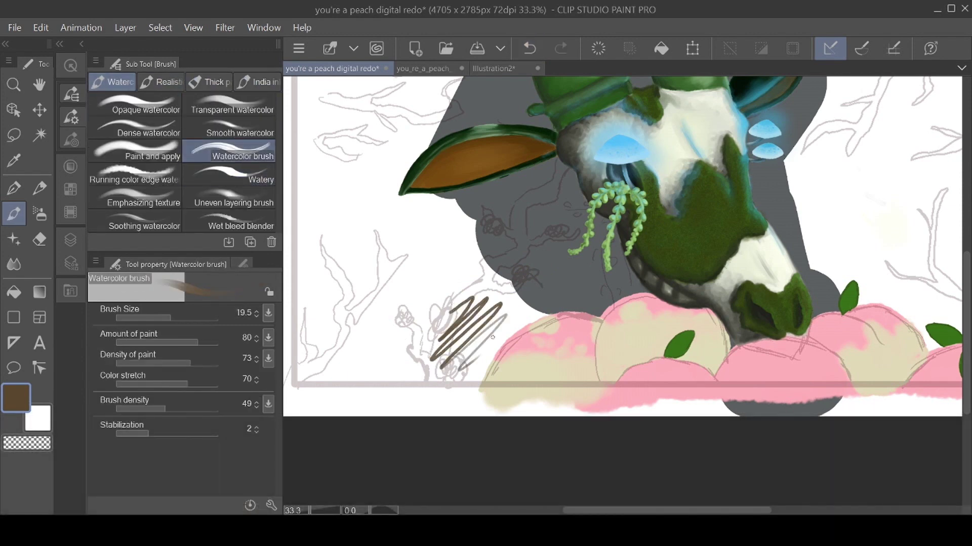
left_click(529, 48)
Try the Flat marker at size 50 with brown strokes over the branch sketch, and undo them.
left_click(13, 189)
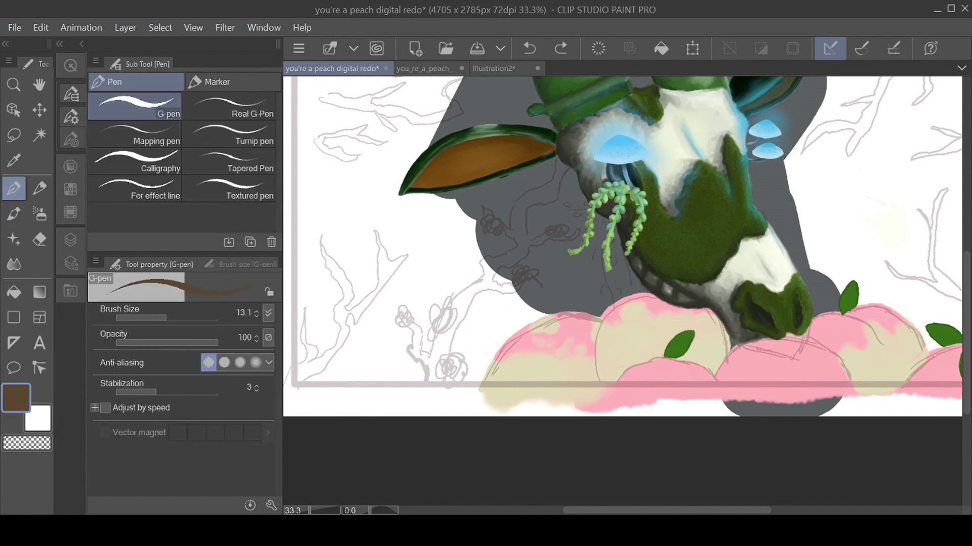
left_click(232, 82)
left_click(229, 134)
left_click(229, 161)
left_click_drag(439, 276, 438, 344)
key("ctrl+z")
key("ctrl+z")
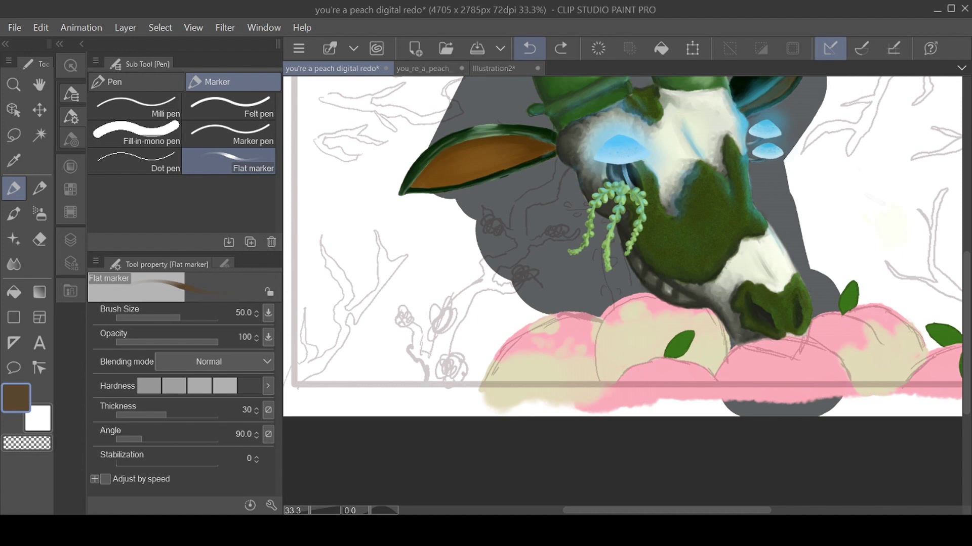
mouse_move(455, 253)
left_mouse_down()
mouse_move(472, 268)
mouse_move(481, 299)
mouse_move(479, 263)
mouse_move(464, 263)
mouse_move(472, 290)
left_mouse_up()
left_click(530, 48)
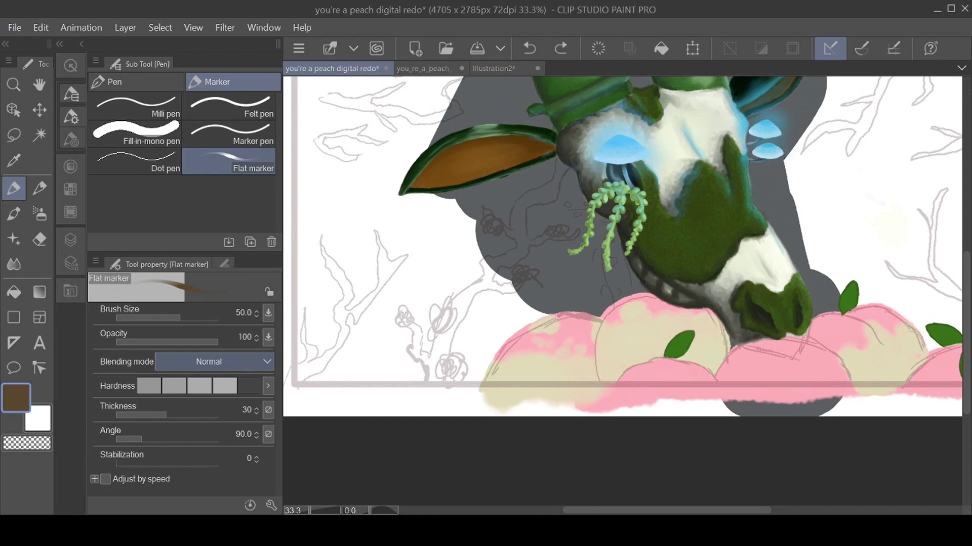
Compare different Flat marker thicknesses with brown test strokes, ending at 11, and undo the strokes.
left_click_drag(172, 414, 181, 414)
mouse_move(473, 303)
left_mouse_down()
mouse_move(493, 329)
mouse_move(504, 308)
left_mouse_up()
left_click(529, 48)
left_click(151, 413)
mouse_move(471, 281)
left_mouse_down()
mouse_move(501, 344)
mouse_move(519, 324)
left_mouse_up()
left_click(529, 48)
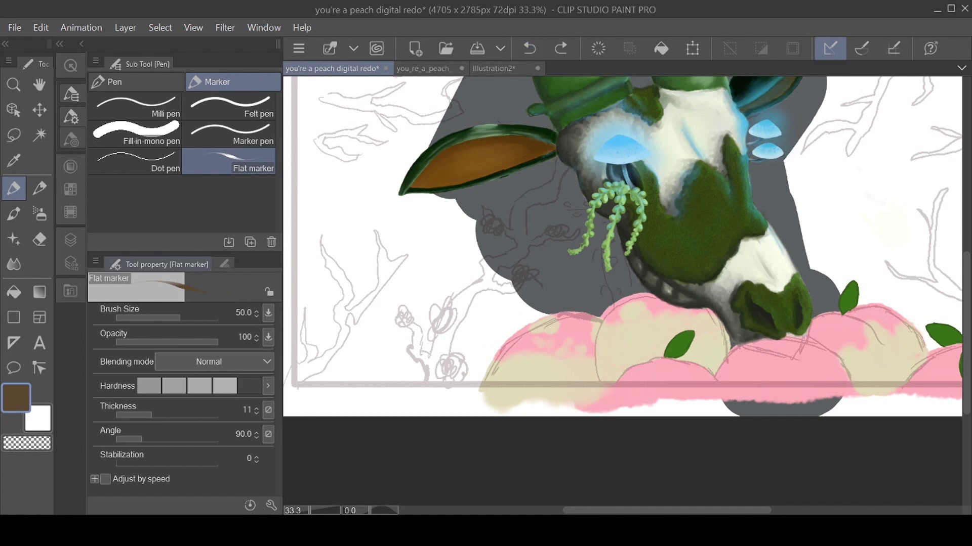
Test more brown Flat marker strokes at thickness 11 above the branch sketch, and undo them.
left_click(225, 264)
left_click(115, 263)
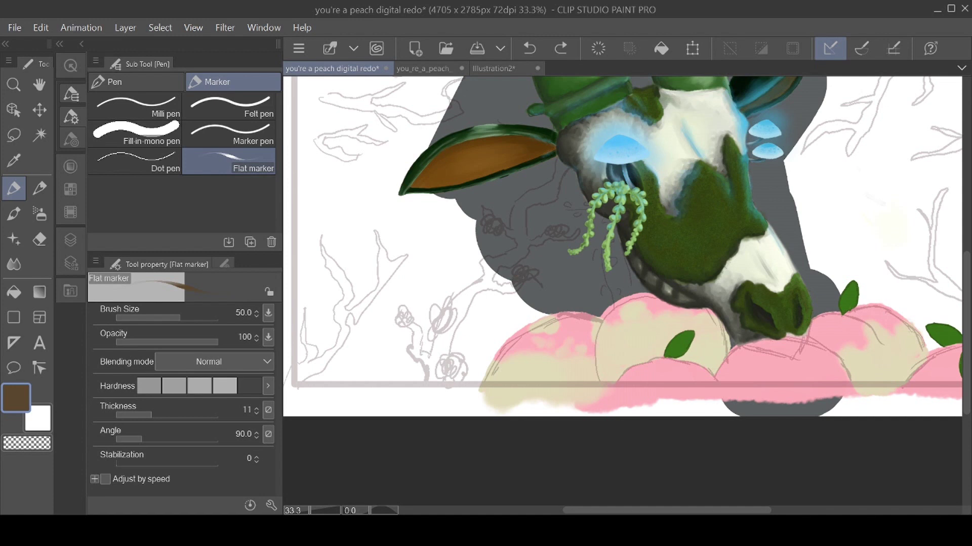
mouse_move(476, 261)
left_mouse_down()
mouse_move(458, 326)
mouse_move(477, 345)
left_mouse_up()
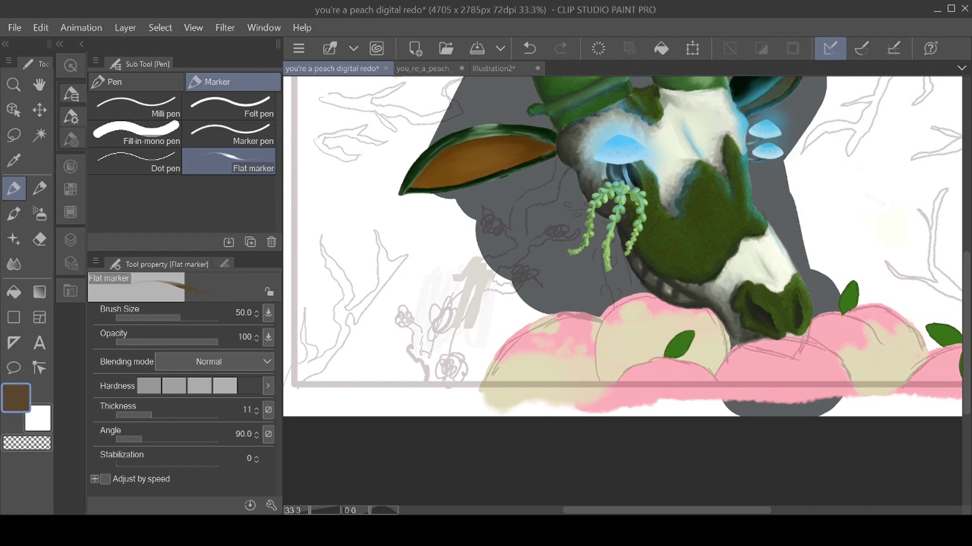
left_click(530, 48)
mouse_move(441, 236)
left_mouse_down()
mouse_move(432, 288)
mouse_move(465, 273)
left_mouse_up()
left_click(529, 48)
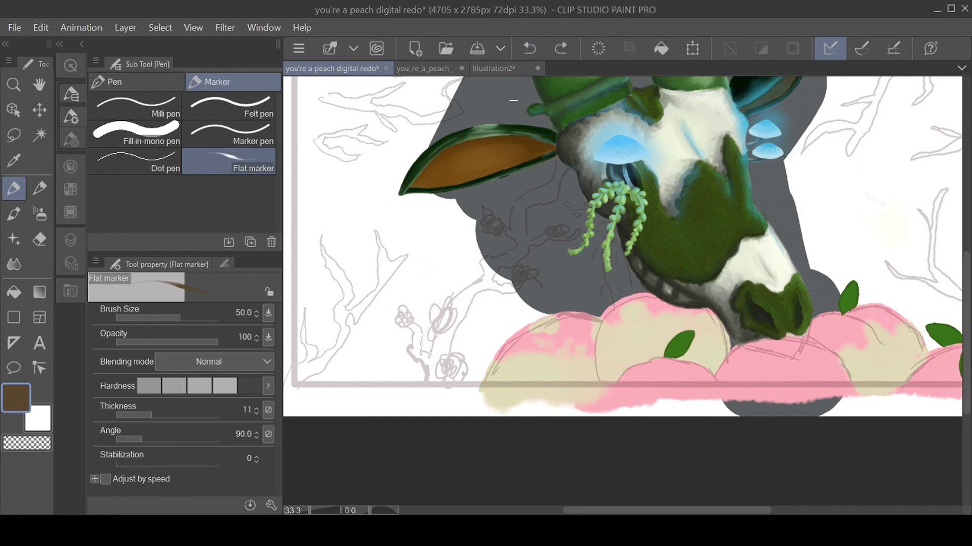
Return to the Watery brush, test a brown scribble below the ear and undo it.
left_click(136, 81)
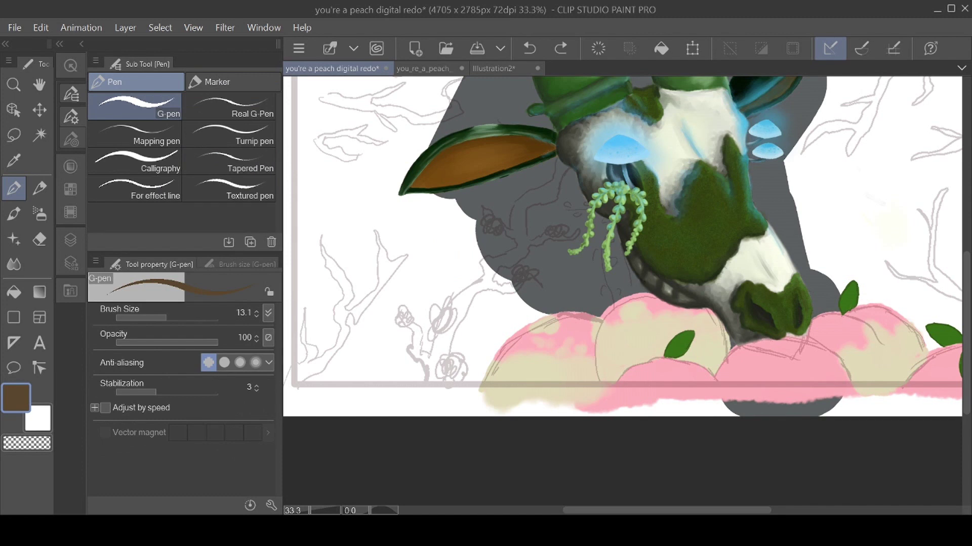
left_click(14, 213)
left_click(228, 174)
mouse_move(434, 230)
left_mouse_down()
mouse_move(429, 278)
mouse_move(440, 295)
left_mouse_up()
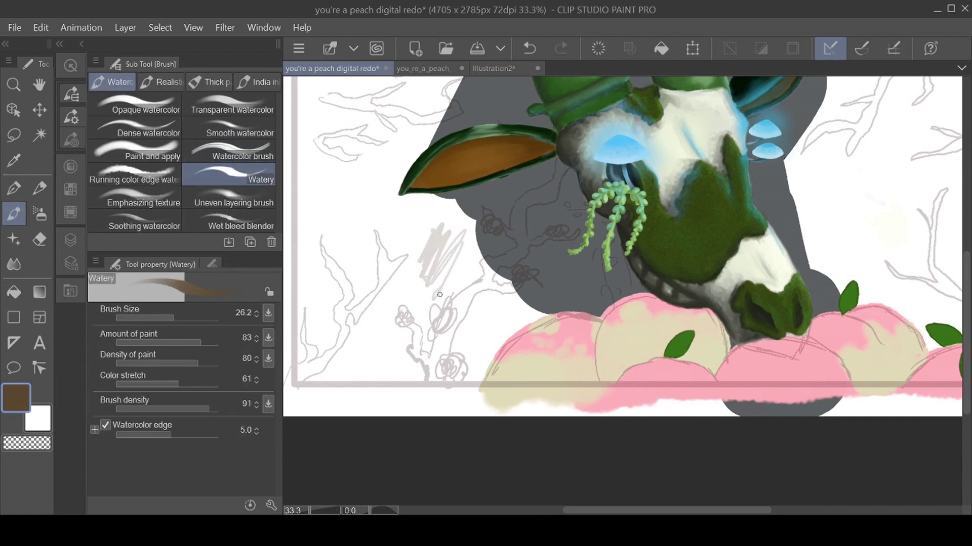
left_click(529, 48)
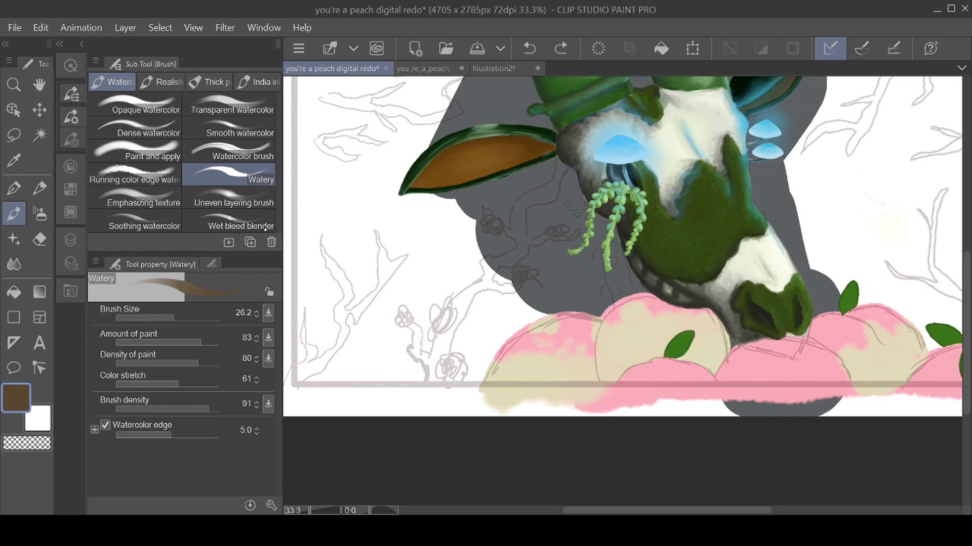
Test further brown Watery strokes below the ear, undo them, and set the brush size to 60.5.
left_click(228, 151)
left_click(228, 174)
left_click_drag(434, 228, 445, 298)
left_click(529, 48)
left_click_drag(451, 231, 455, 296)
key("ctrl+z")
key("ctrl+y")
key("ctrl+z")
left_click(182, 317)
Add a new layer above Layer 1 Copy and paint the brown trunk and its first forks along the branch sketch.
left_click(70, 240)
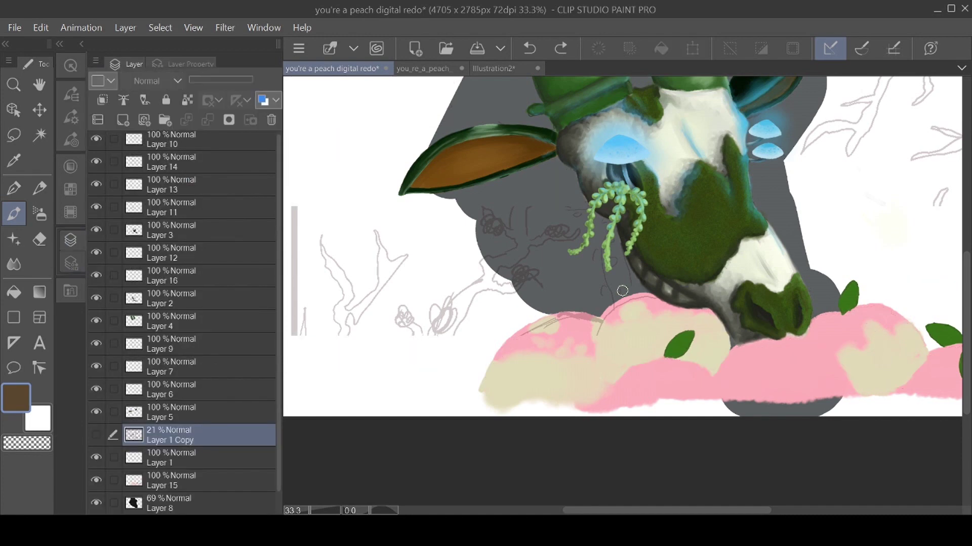
key("ctrl+shift+n")
scroll(622, 291, "down", 2)
mouse_move(455, 243)
left_mouse_down()
mouse_move(446, 298)
mouse_move(462, 277)
left_mouse_up()
key("ctrl+z")
mouse_move(427, 313)
left_mouse_down()
mouse_move(439, 242)
mouse_move(514, 174)
mouse_move(480, 138)
left_mouse_up()
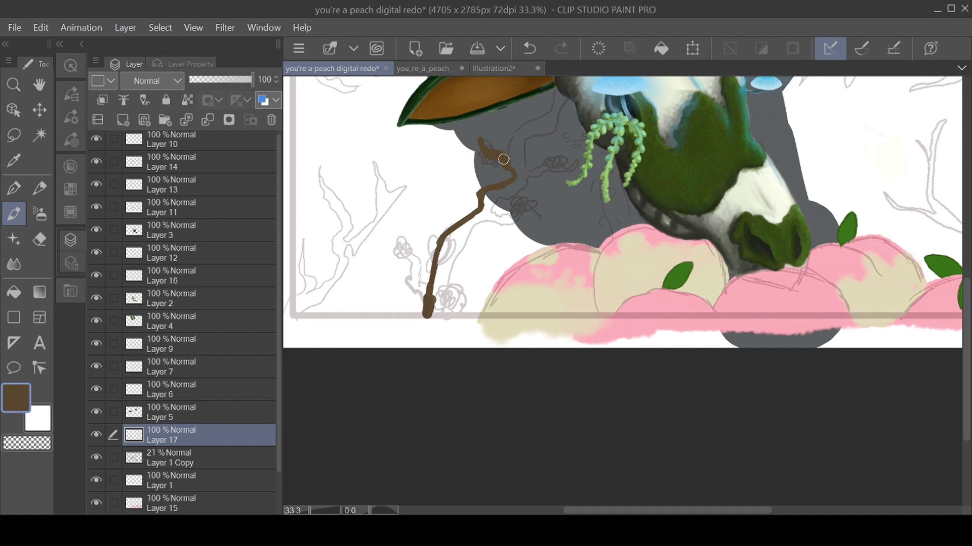
mouse_move(430, 304)
left_mouse_down()
mouse_move(439, 269)
mouse_move(462, 234)
mouse_move(439, 258)
mouse_move(447, 242)
mouse_move(452, 260)
mouse_move(469, 226)
mouse_move(506, 221)
left_mouse_up()
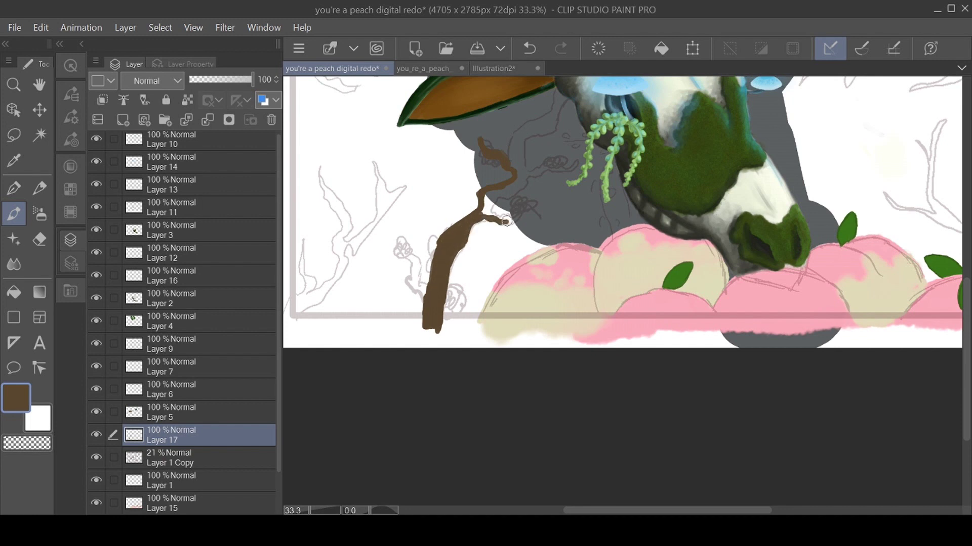
Extend and thicken the brown branch up to the skull beneath the ear, and add a side twig toward the eye vines.
key("e")
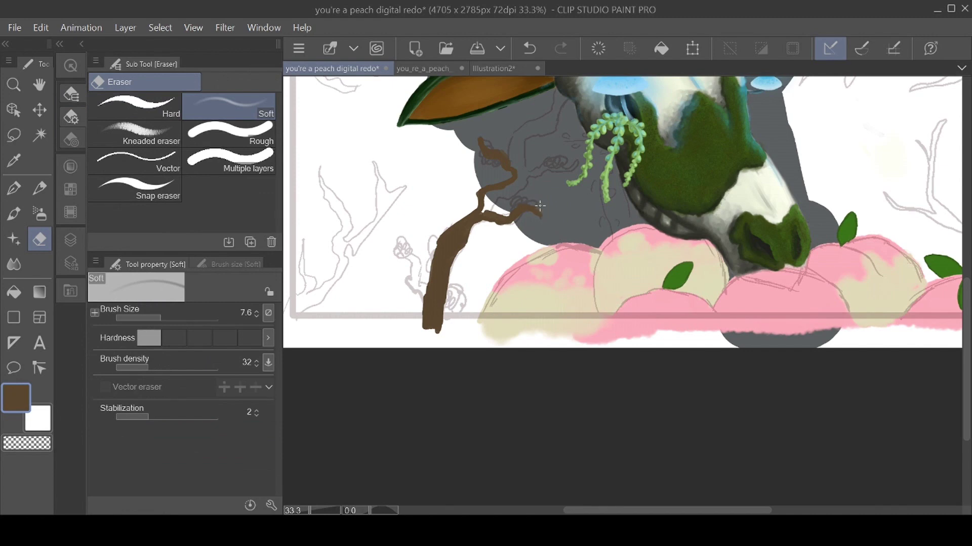
scroll(495, 214, "up", 5)
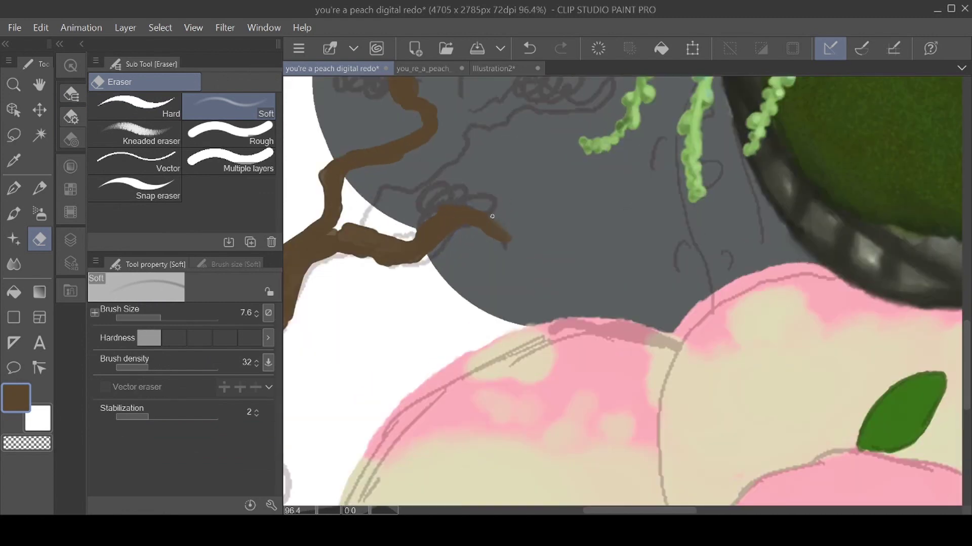
scroll(492, 217, "down", 4)
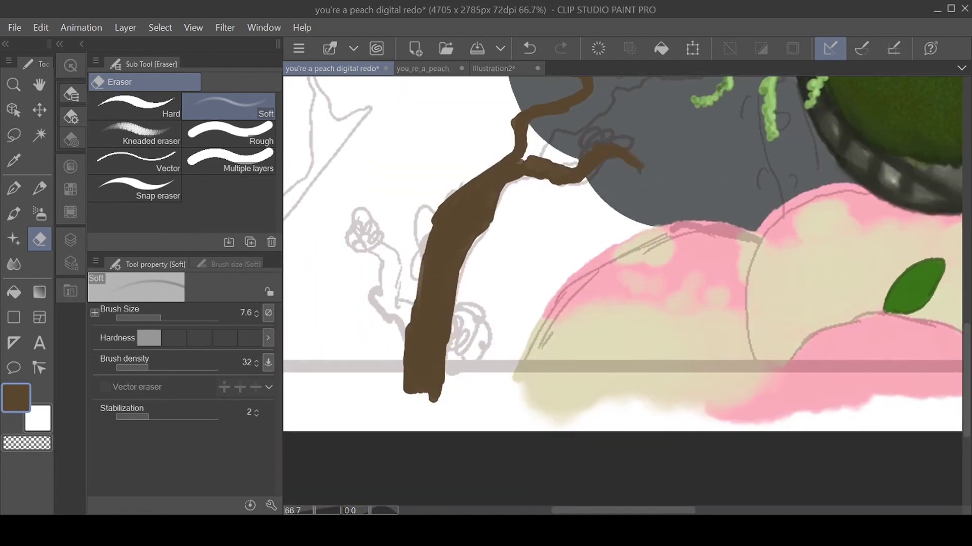
key("b")
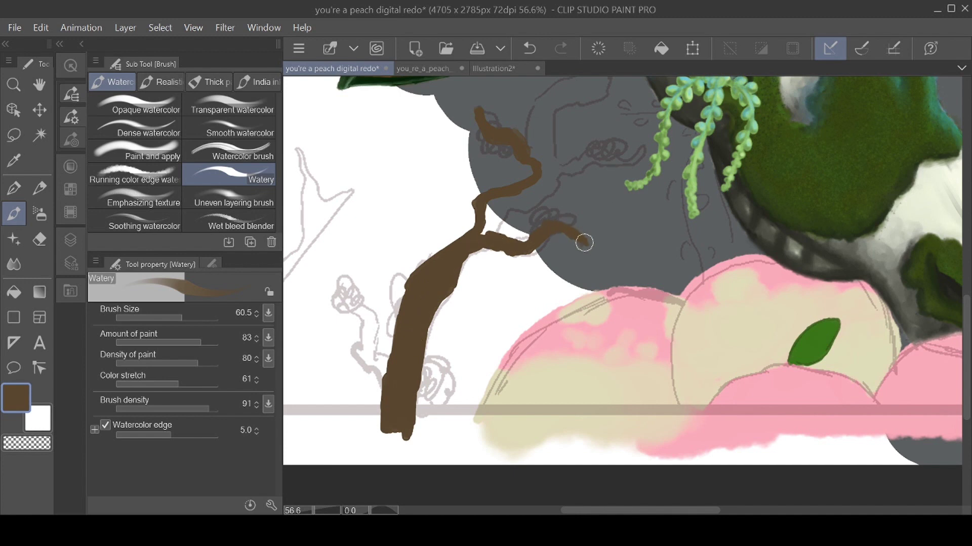
left_click_drag(480, 221, 481, 227)
left_click_drag(522, 181, 459, 239)
left_click_drag(557, 193, 523, 284)
mouse_move(576, 113)
left_mouse_down()
mouse_move(569, 148)
mouse_move(512, 183)
mouse_move(500, 210)
mouse_move(477, 223)
mouse_move(514, 215)
mouse_move(490, 198)
mouse_move(568, 170)
mouse_move(552, 189)
mouse_move(520, 201)
mouse_move(543, 190)
mouse_move(529, 184)
mouse_move(568, 165)
mouse_move(549, 175)
mouse_move(577, 136)
left_mouse_up()
mouse_move(513, 230)
left_mouse_down()
mouse_move(448, 312)
mouse_move(470, 295)
mouse_move(456, 300)
mouse_move(455, 288)
mouse_move(488, 299)
mouse_move(470, 302)
mouse_move(520, 276)
mouse_move(484, 282)
mouse_move(464, 310)
mouse_move(436, 313)
mouse_move(394, 365)
left_mouse_up()
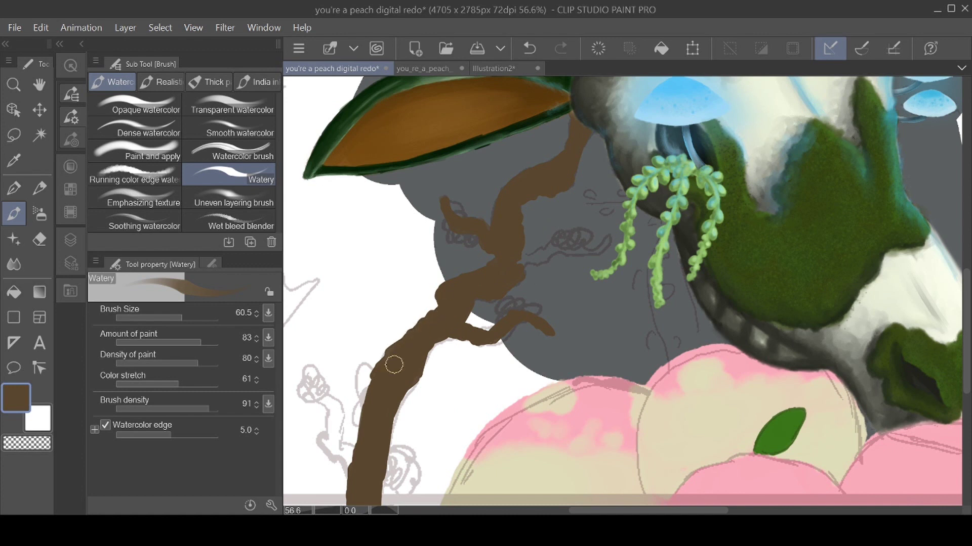
mouse_move(517, 260)
left_mouse_down()
mouse_move(598, 248)
mouse_move(499, 275)
mouse_move(611, 237)
left_mouse_up()
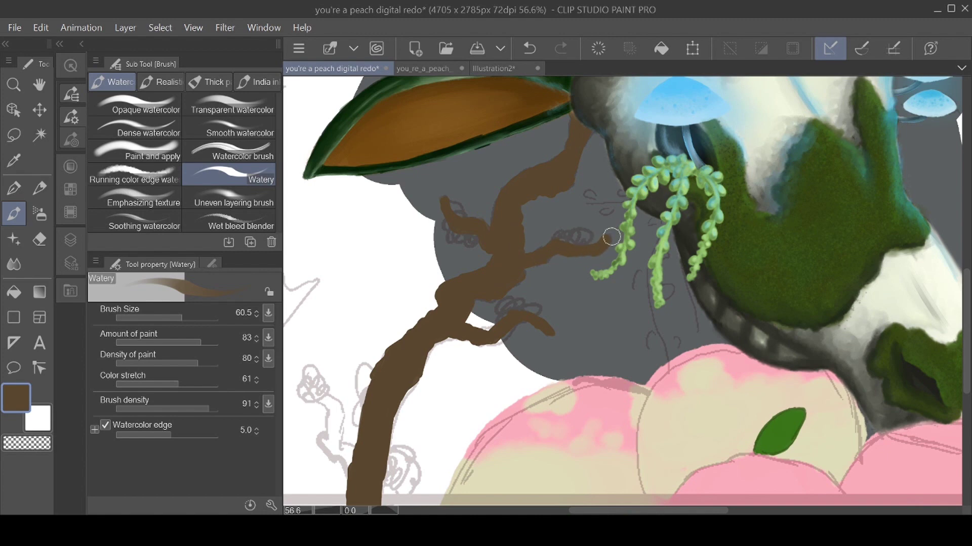
Paint the crooked brown twig forking off the base of the trunk up to the sketched blossom, undoing the first attempts.
left_click_drag(607, 290, 742, 150)
scroll(742, 151, "down", 1)
scroll(576, 309, "up", 2)
key("ctrl+z")
mouse_move(437, 270)
left_mouse_down()
mouse_move(445, 292)
mouse_move(459, 271)
mouse_move(450, 324)
mouse_move(404, 269)
left_mouse_up()
key("ctrl+z")
mouse_move(455, 304)
left_mouse_down()
mouse_move(400, 258)
mouse_move(428, 274)
mouse_move(386, 156)
mouse_move(422, 249)
mouse_move(392, 167)
mouse_move(425, 216)
mouse_move(423, 250)
mouse_move(422, 209)
left_mouse_up()
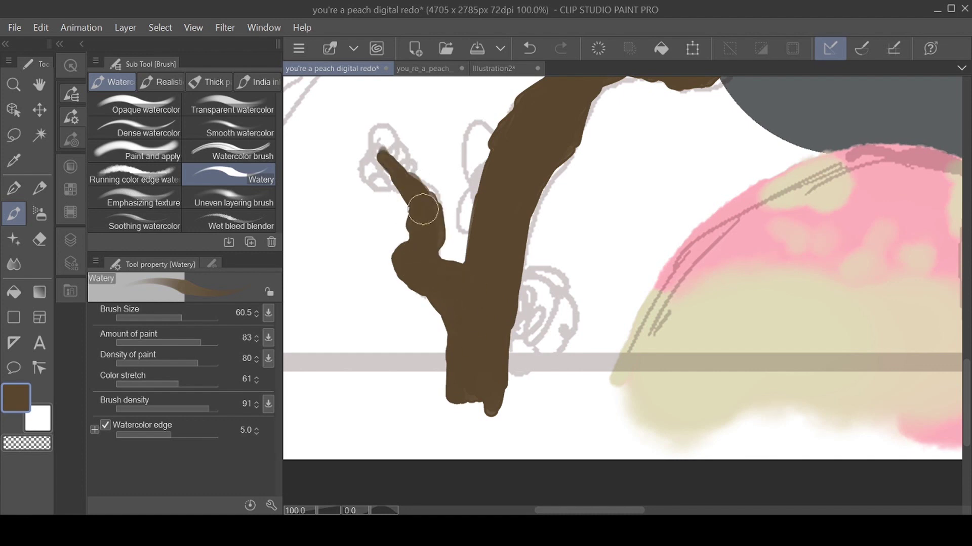
Try shading the brown trunk with the Flat watercolor brush in Multiply mode at size 63.6, then undo it.
scroll(607, 253, "down", 3)
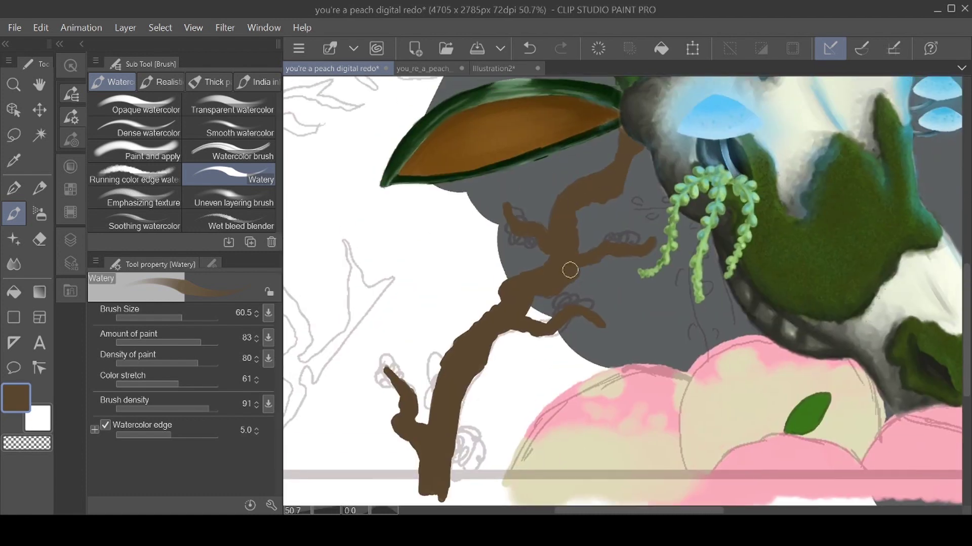
scroll(570, 270, "down", 3)
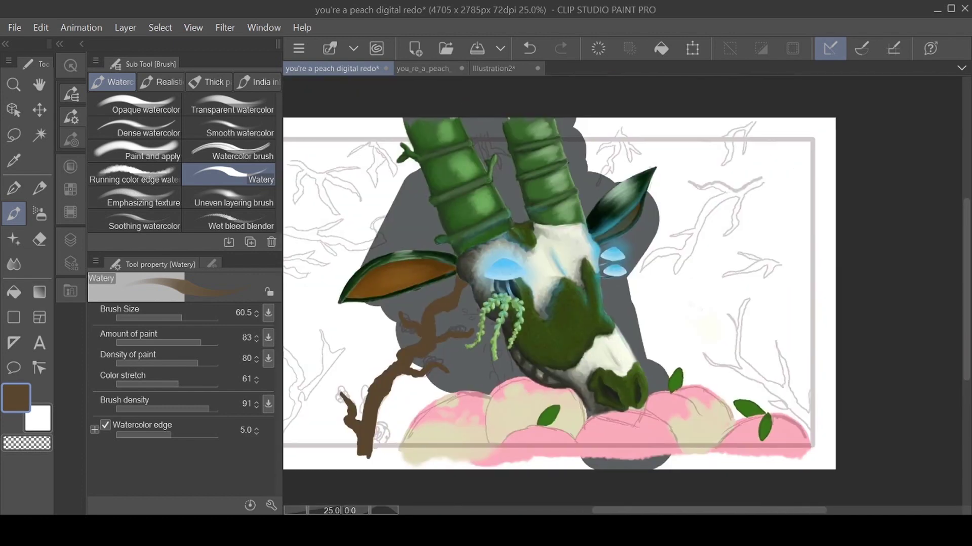
left_click(161, 81)
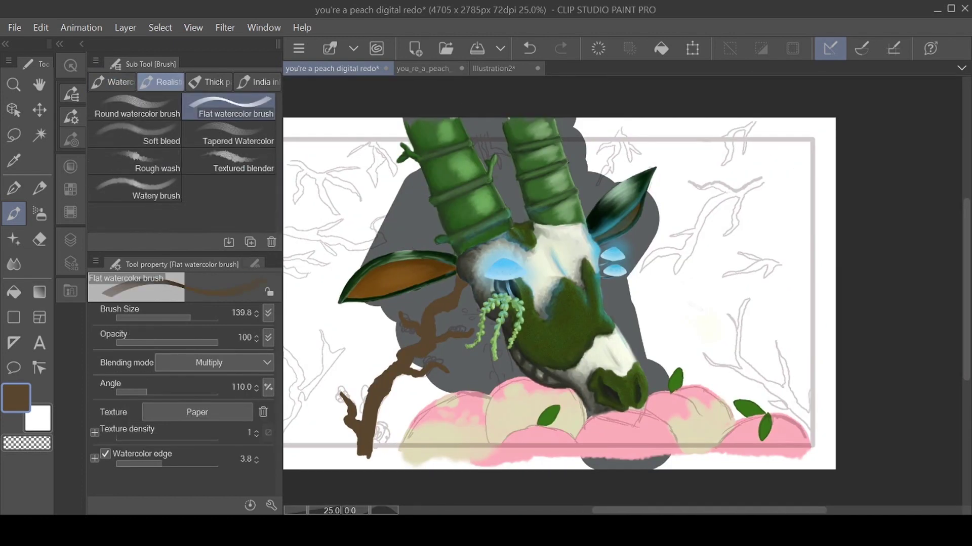
scroll(354, 430, "up", 3)
key("bracketleft")
mouse_move(354, 294)
left_mouse_down()
mouse_move(377, 354)
mouse_move(392, 349)
mouse_move(376, 358)
mouse_move(406, 383)
mouse_move(407, 311)
mouse_move(441, 268)
mouse_move(412, 314)
mouse_move(446, 281)
left_mouse_up()
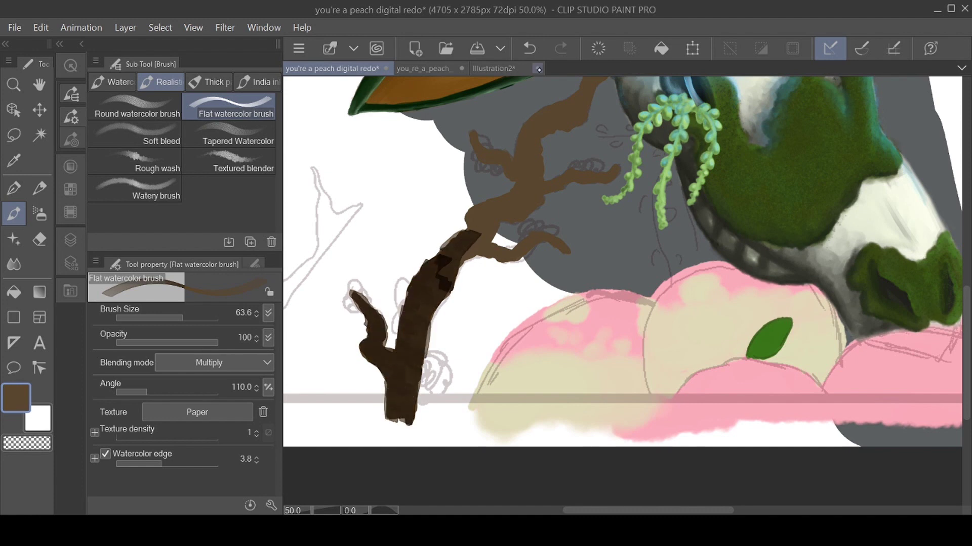
key("ctrl+z")
Test the Tapered Watercolor brush on the trunk with altered texture density, undo it, and resample the branch brown.
left_click(233, 134)
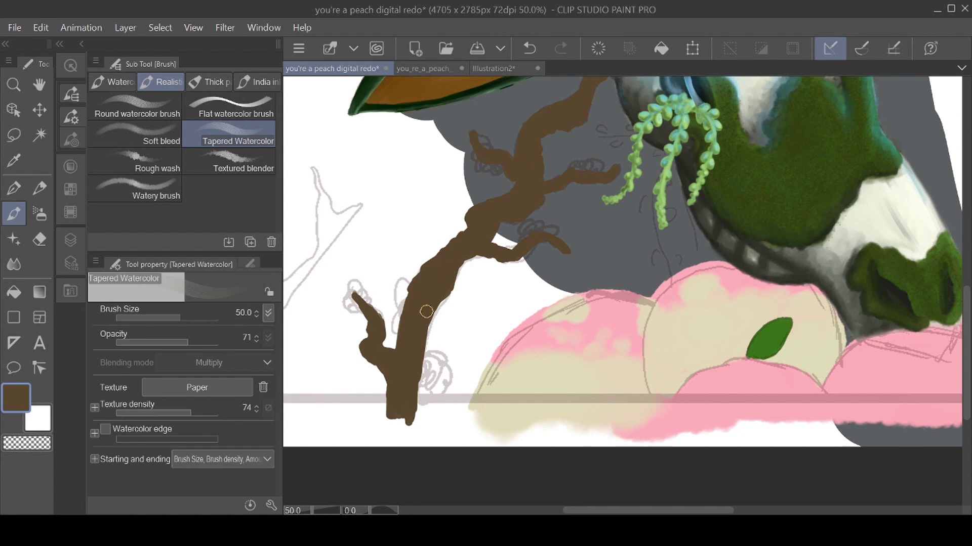
left_click(421, 313, "alt")
left_click(530, 48)
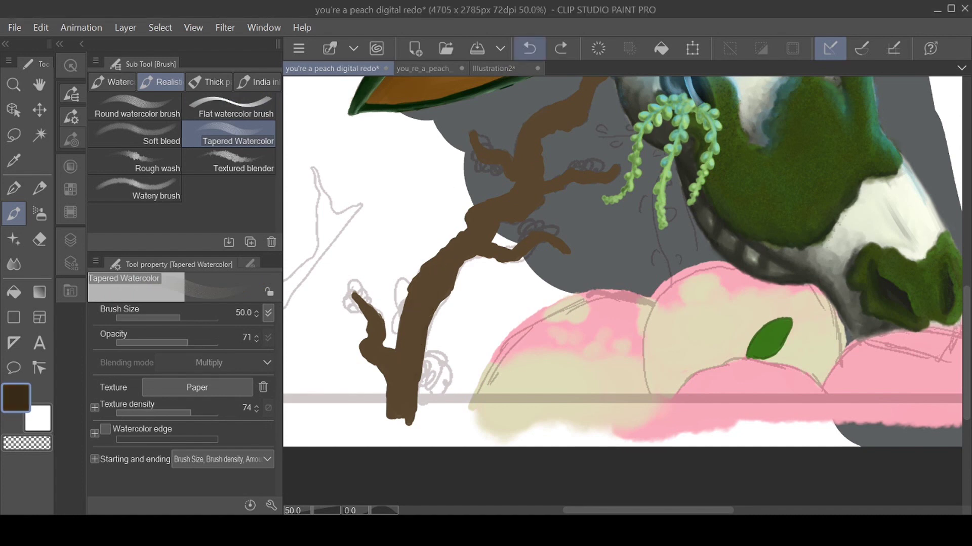
left_click_drag(192, 408, 199, 409)
left_click(398, 395)
left_click(529, 48)
left_click(14, 160)
left_click(480, 222)
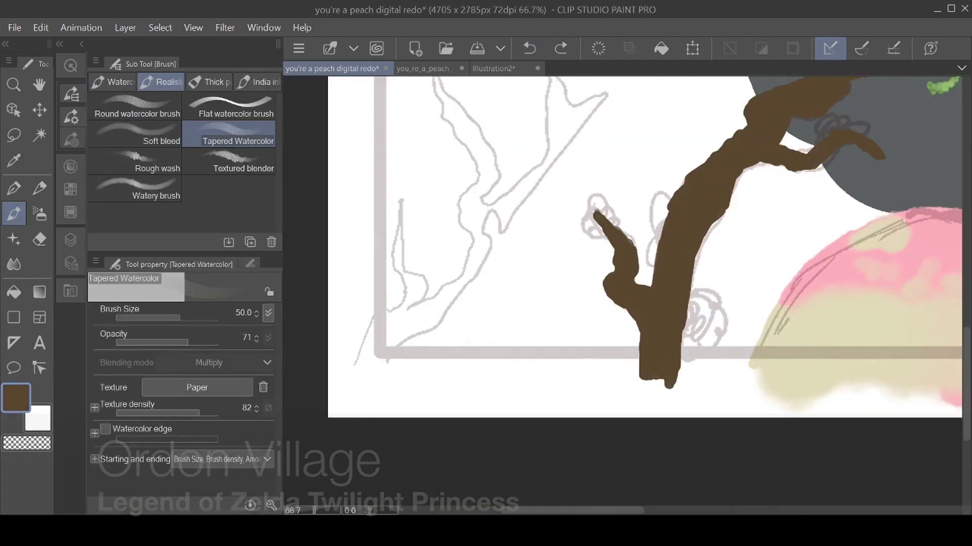
Return to the Watery brush and paint the brown trunk and main limb of the sketched tree in the canvas's lower-left corner.
mouse_move(401, 204)
left_mouse_down()
mouse_move(401, 301)
mouse_move(349, 372)
left_mouse_up()
key("ctrl+z")
left_click(112, 82)
key("ctrl+z")
mouse_move(383, 379)
left_mouse_down()
mouse_move(470, 278)
mouse_move(499, 216)
mouse_move(618, 87)
mouse_move(566, 122)
left_mouse_up()
left_click_drag(553, 201, 531, 315)
key("ctrl+z")
Paint the remaining upper forks and side twigs of the lower-left corner tree along its sketch.
left_click_drag(571, 115, 576, 219)
left_click(575, 222)
key("ctrl+z")
key("ctrl+z")
mouse_move(408, 307)
left_mouse_down()
mouse_move(402, 376)
mouse_move(425, 404)
mouse_move(403, 368)
mouse_move(413, 401)
mouse_move(420, 386)
mouse_move(405, 324)
mouse_move(405, 423)
mouse_move(392, 420)
mouse_move(368, 451)
mouse_move(395, 428)
mouse_move(382, 456)
mouse_move(424, 422)
mouse_move(418, 415)
mouse_move(407, 438)
mouse_move(437, 424)
mouse_move(466, 392)
mouse_move(427, 419)
mouse_move(482, 356)
mouse_move(468, 388)
mouse_move(484, 314)
mouse_move(467, 310)
mouse_move(478, 336)
mouse_move(468, 331)
mouse_move(489, 321)
mouse_move(486, 345)
mouse_move(577, 229)
mouse_move(627, 194)
mouse_move(565, 237)
mouse_move(555, 258)
mouse_move(547, 147)
mouse_move(562, 214)
mouse_move(547, 258)
left_mouse_up()
mouse_move(440, 172)
left_mouse_down()
mouse_move(452, 230)
mouse_move(482, 277)
mouse_move(493, 265)
mouse_move(468, 241)
left_mouse_up()
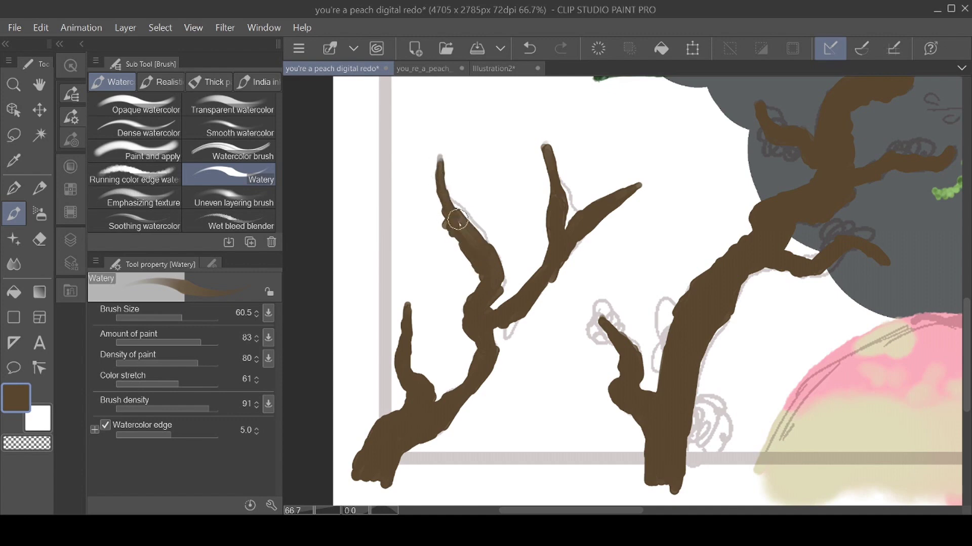
Trim the middle twig's tip with the Soft eraser and thicken the corner tree's fork with Watery strokes.
scroll(571, 338, "down", 2)
scroll(587, 310, "up", 2)
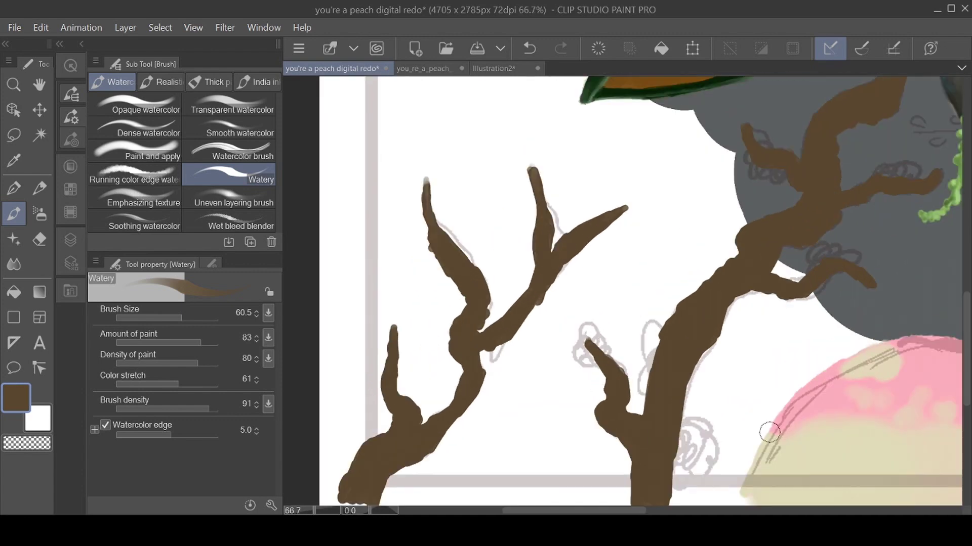
key("e")
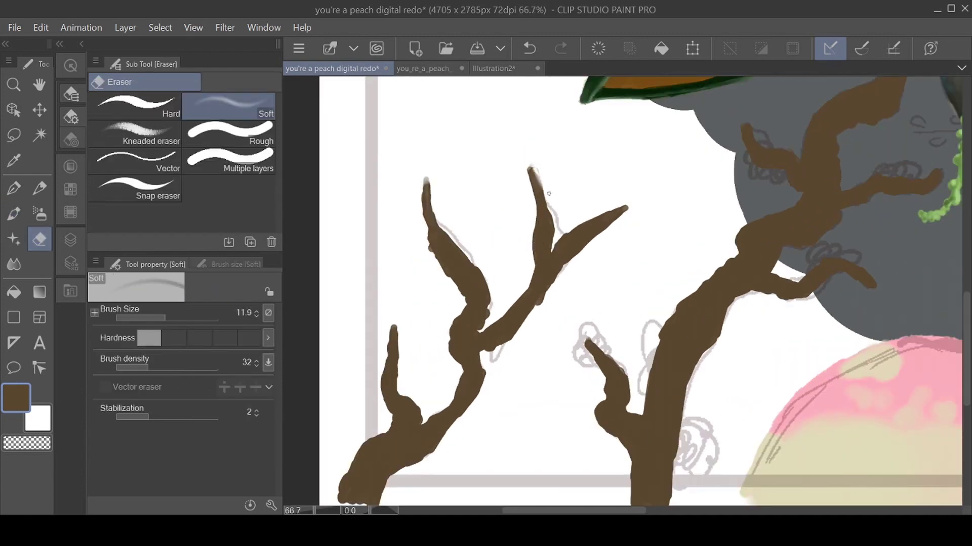
key("p")
key("b")
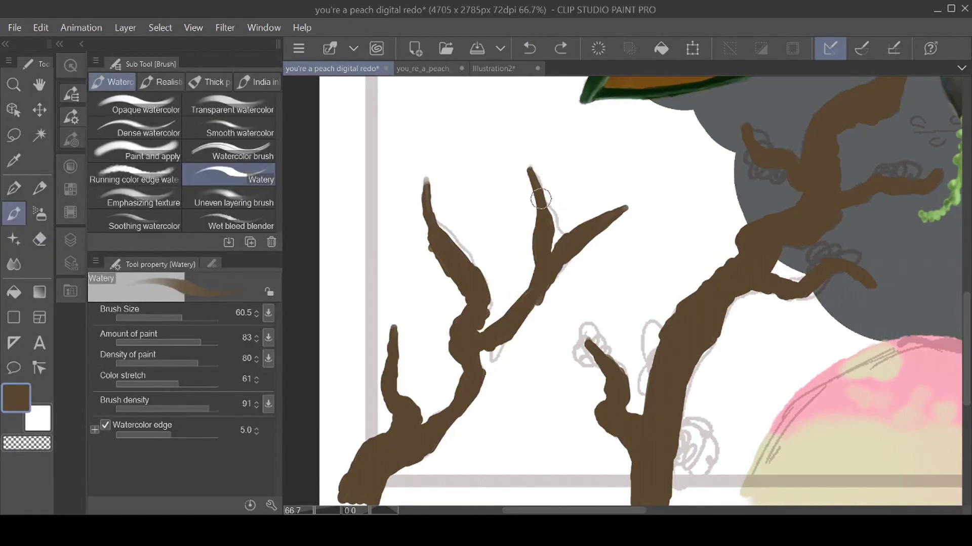
left_click_drag(541, 295, 529, 318)
left_click_drag(486, 345, 485, 327)
scroll(477, 368, "down", 2)
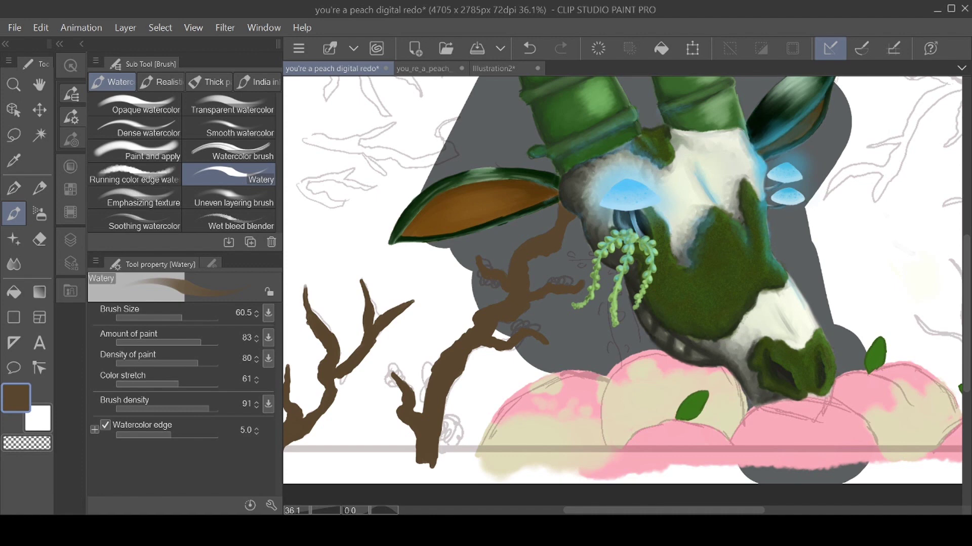
scroll(647, 298, "down", 1)
scroll(417, 388, "up", 5)
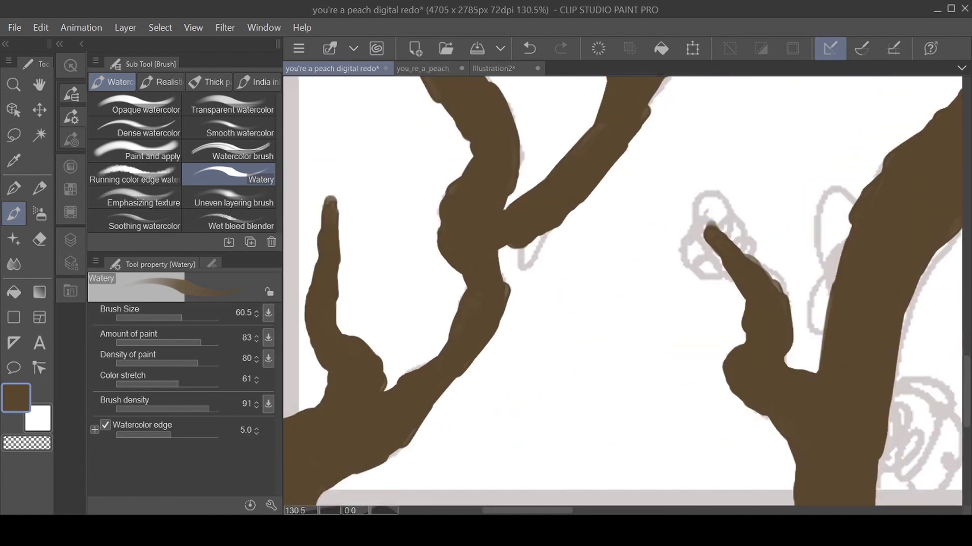
left_click_drag(621, 275, 510, 332)
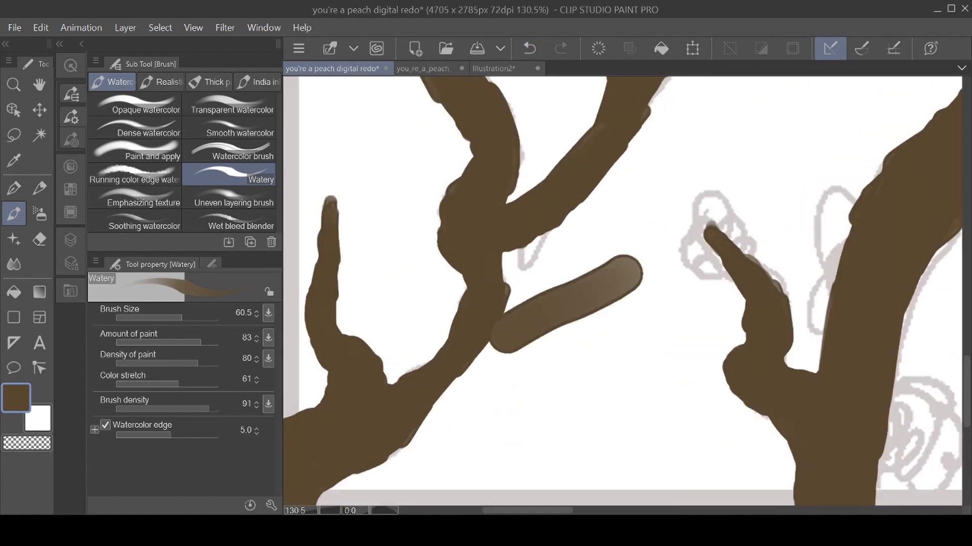
key("ctrl+z")
Paint the small forked brown branch beneath the upper border near the canvas's top-right corner.
scroll(656, 331, "down", 3)
left_click_drag(941, 101, 81, 501)
mouse_move(585, 175)
left_mouse_down()
mouse_move(586, 206)
mouse_move(591, 176)
mouse_move(583, 222)
mouse_move(558, 246)
mouse_move(568, 197)
mouse_move(548, 204)
mouse_move(544, 194)
mouse_move(553, 206)
mouse_move(577, 200)
left_mouse_up()
left_click_drag(557, 236, 556, 249)
left_click_drag(594, 183, 600, 199)
Paint the long brown branch reaching in from the upper right edge and thicken its outer end.
mouse_move(744, 217)
left_mouse_down()
mouse_move(768, 206)
mouse_move(755, 210)
left_mouse_up()
mouse_move(757, 210)
left_mouse_down()
mouse_move(649, 245)
mouse_move(601, 276)
mouse_move(521, 270)
left_mouse_up()
left_click(528, 48)
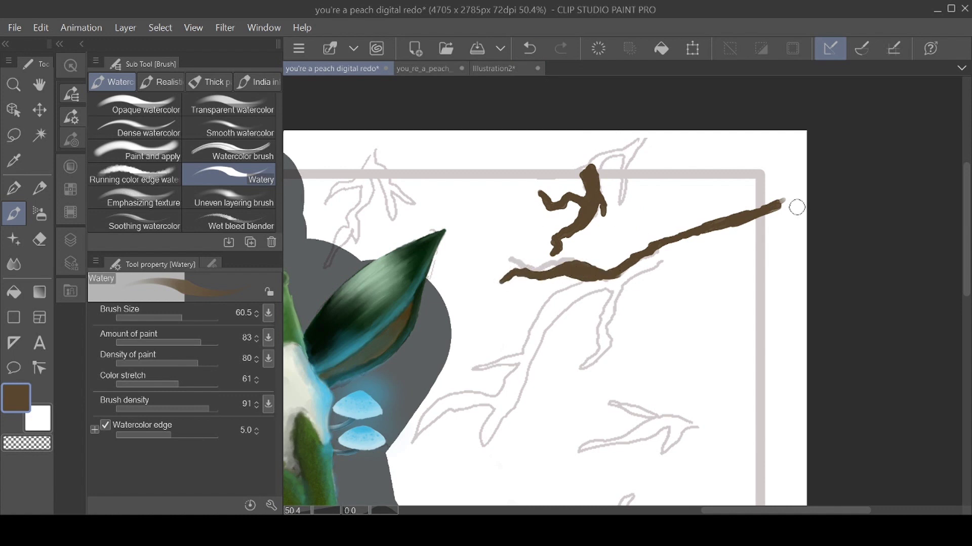
mouse_move(761, 215)
left_mouse_down()
mouse_move(784, 203)
mouse_move(762, 230)
mouse_move(690, 243)
left_mouse_up()
left_click_drag(735, 218, 632, 265)
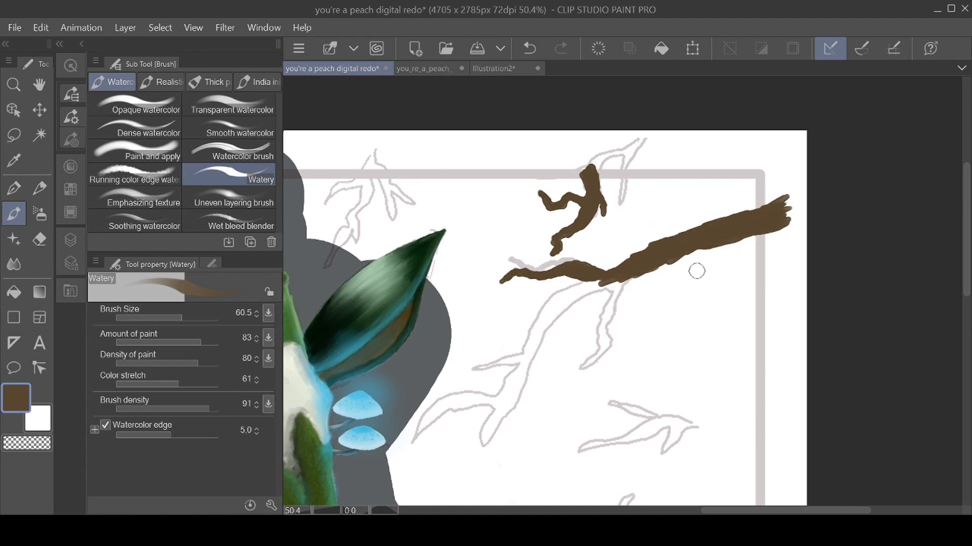
left_click_drag(749, 227, 649, 268)
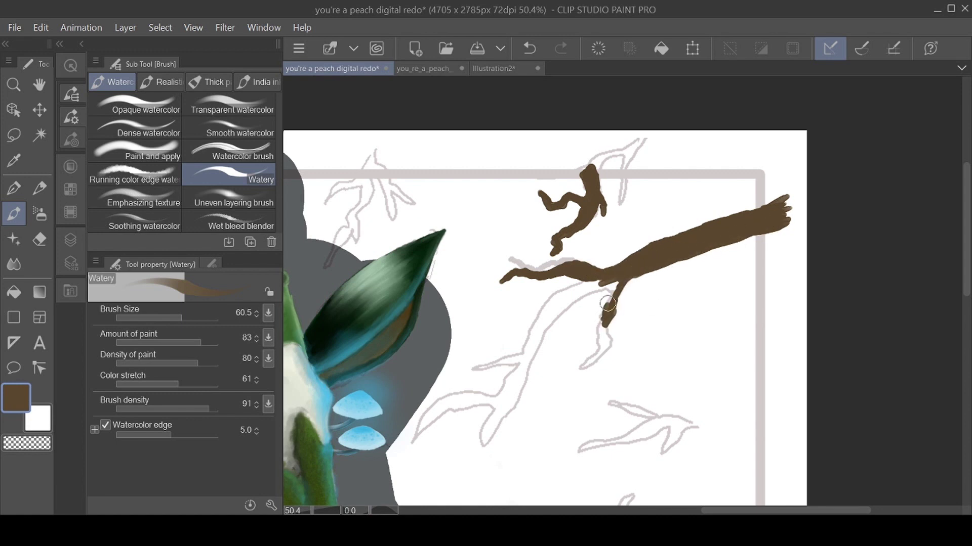
Extend the long branch with a short downward twig and a curved fork reaching toward the small blue mushrooms.
left_click_drag(602, 318, 594, 359)
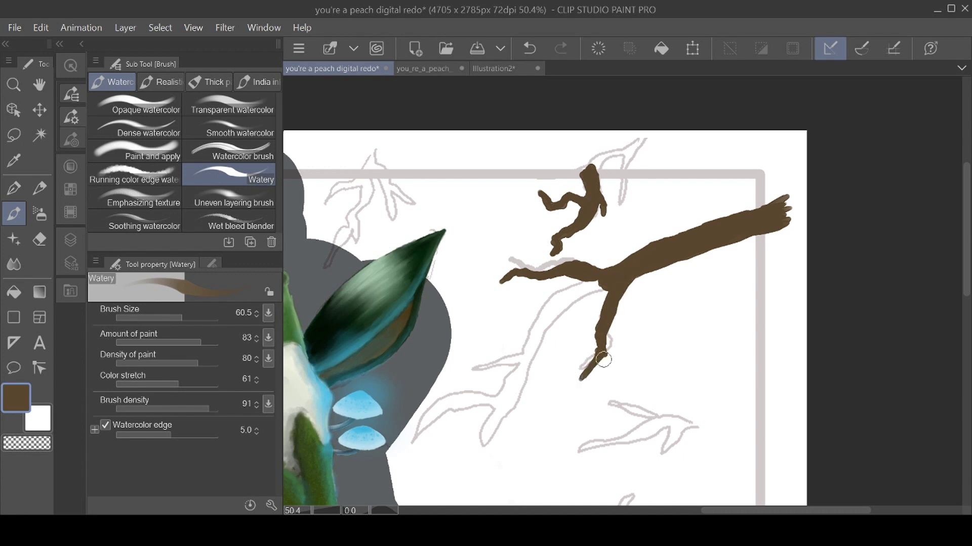
left_click_drag(662, 398, 784, 331)
mouse_move(705, 218)
left_mouse_down()
mouse_move(667, 234)
mouse_move(617, 331)
mouse_move(592, 334)
mouse_move(555, 375)
left_mouse_up()
mouse_move(729, 217)
left_mouse_down()
mouse_move(677, 228)
mouse_move(680, 239)
mouse_move(625, 315)
left_mouse_up()
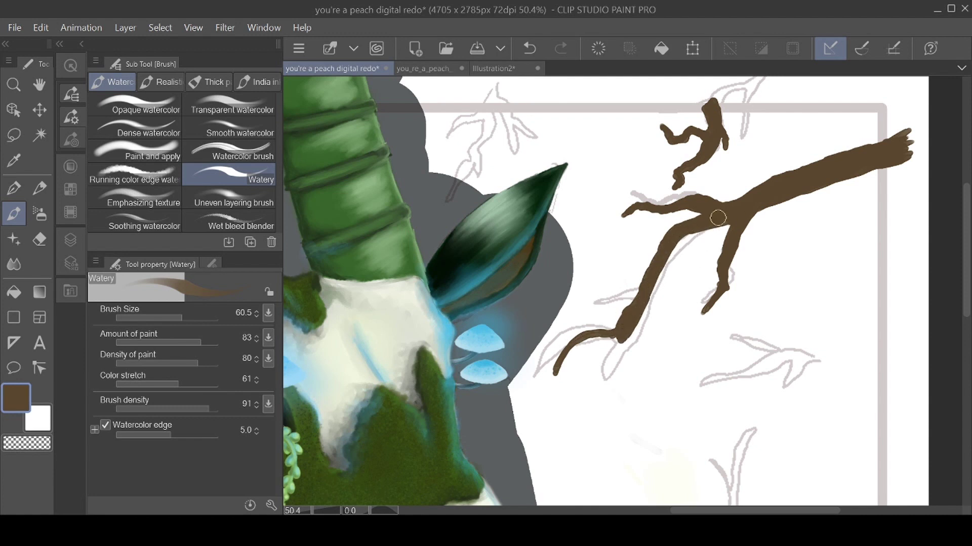
left_click_drag(718, 217, 739, 121)
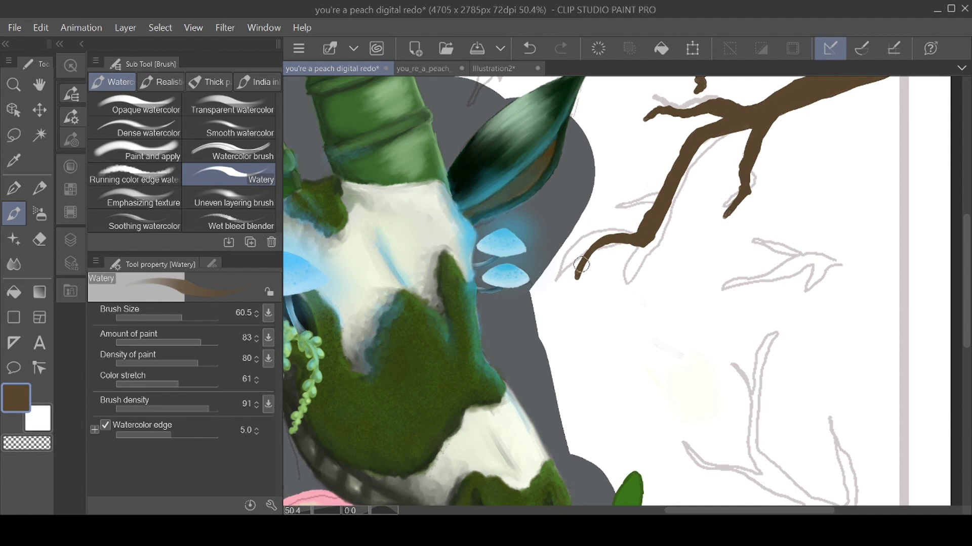
Paint the small brown branch on the right border below the long branch, with short twigs above and below.
left_click_drag(732, 206, 724, 219)
mouse_move(900, 259)
left_mouse_down()
mouse_move(687, 372)
mouse_move(687, 200)
mouse_move(696, 196)
mouse_move(658, 197)
left_mouse_up()
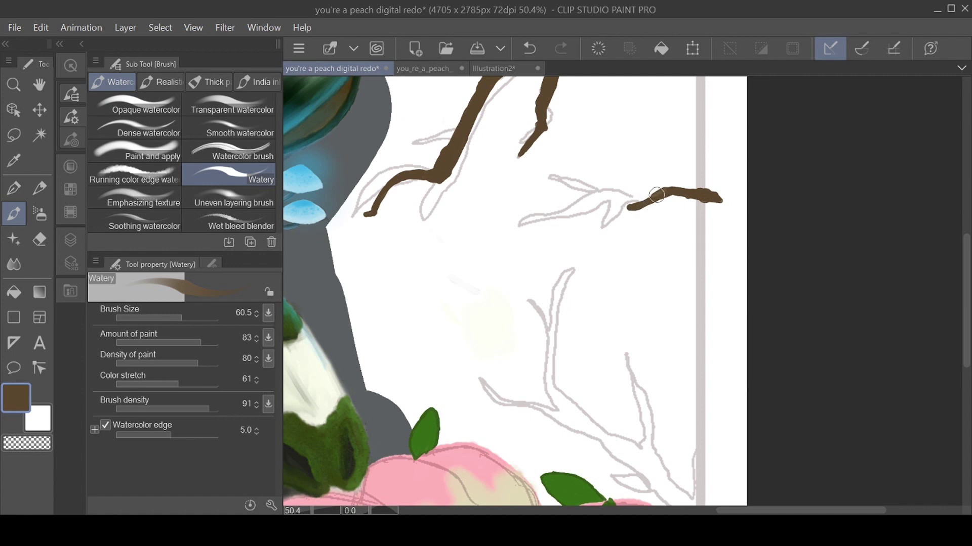
mouse_move(705, 203)
left_mouse_down()
mouse_move(672, 194)
mouse_move(614, 206)
left_mouse_up()
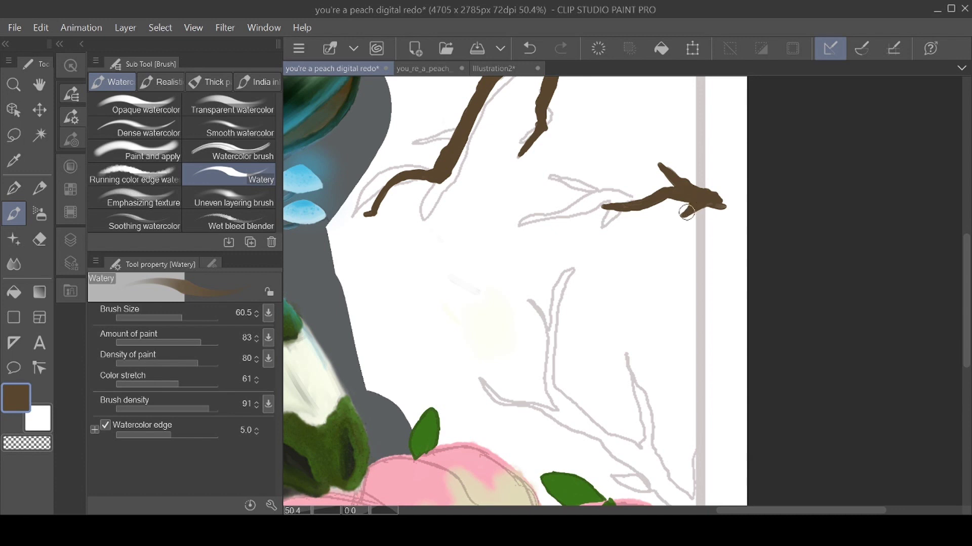
Paint the lower-right corner tree's trunk, its stub at the border and the first upright twig beside the peaches.
scroll(701, 199, "down", 5)
scroll(701, 199, "right", 3)
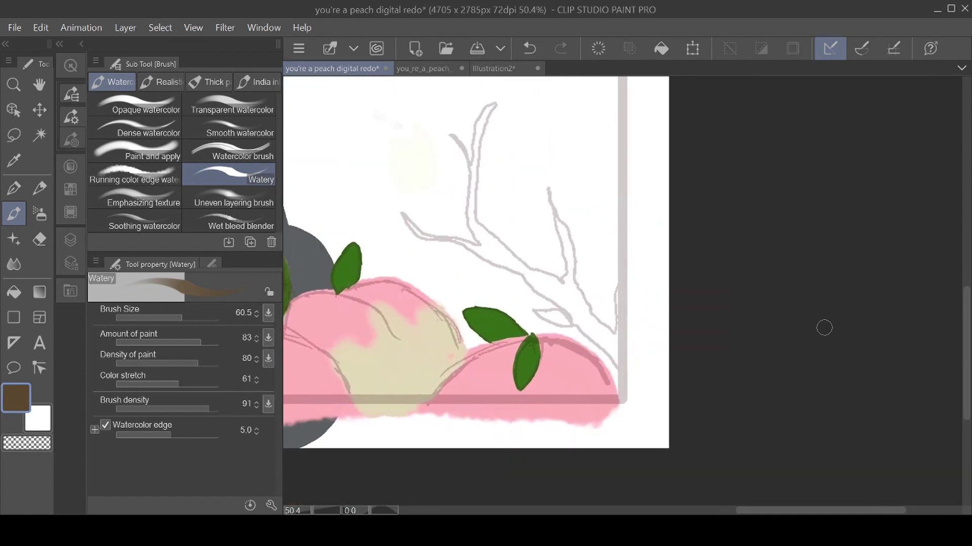
mouse_move(611, 349)
left_mouse_down()
mouse_move(636, 380)
mouse_move(522, 273)
mouse_move(479, 254)
mouse_move(622, 358)
mouse_move(614, 325)
mouse_move(622, 278)
mouse_move(617, 337)
mouse_move(627, 278)
left_mouse_up()
left_click(529, 48)
mouse_move(617, 350)
left_mouse_down()
mouse_move(579, 297)
mouse_move(557, 302)
mouse_move(581, 320)
mouse_move(548, 289)
mouse_move(576, 296)
mouse_move(572, 265)
left_mouse_up()
left_click_drag(549, 201, 563, 228)
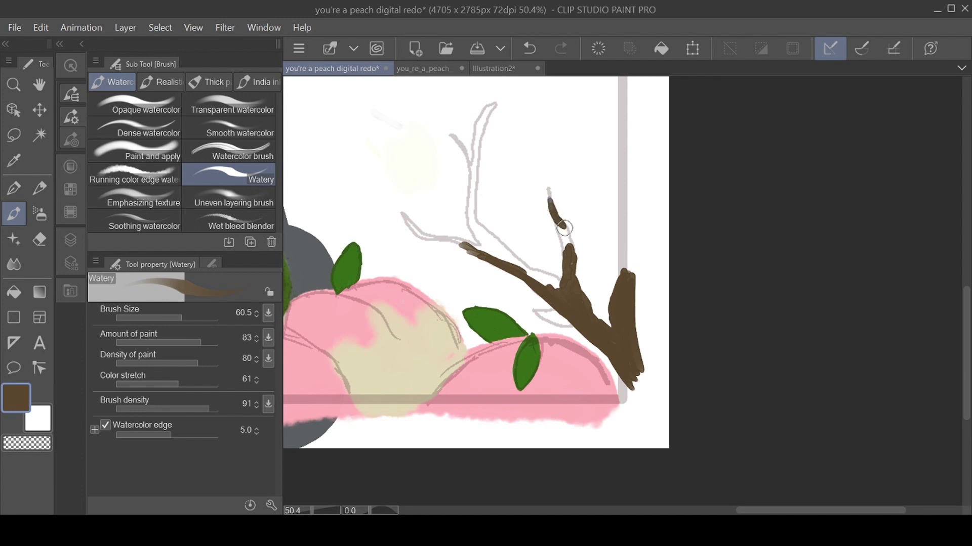
left_click_drag(561, 295, 569, 258)
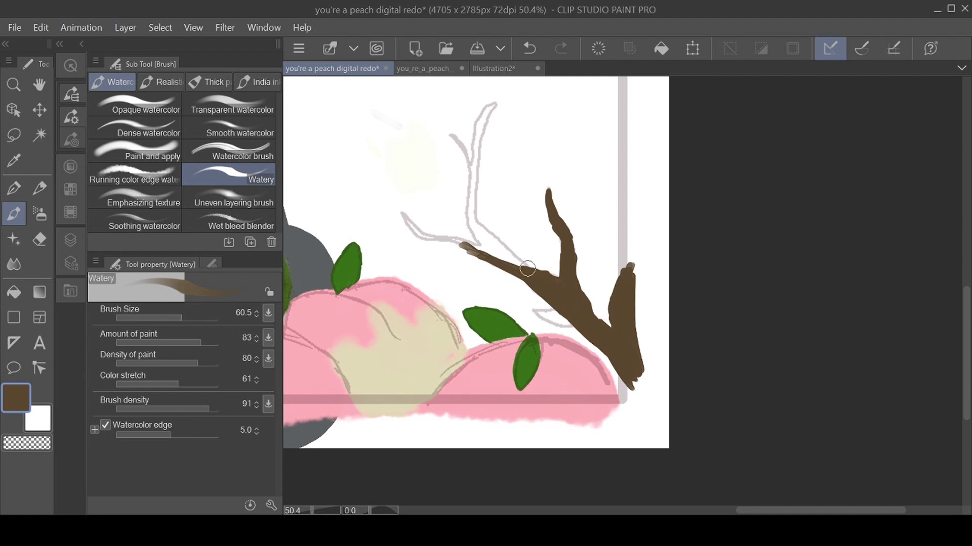
Paint the corner tree's tall upright limb with its bent tip and side twig, plus the twig toward the peaches.
mouse_move(471, 250)
left_mouse_down()
mouse_move(524, 269)
mouse_move(467, 225)
mouse_move(483, 107)
left_mouse_up()
key("ctrl+z")
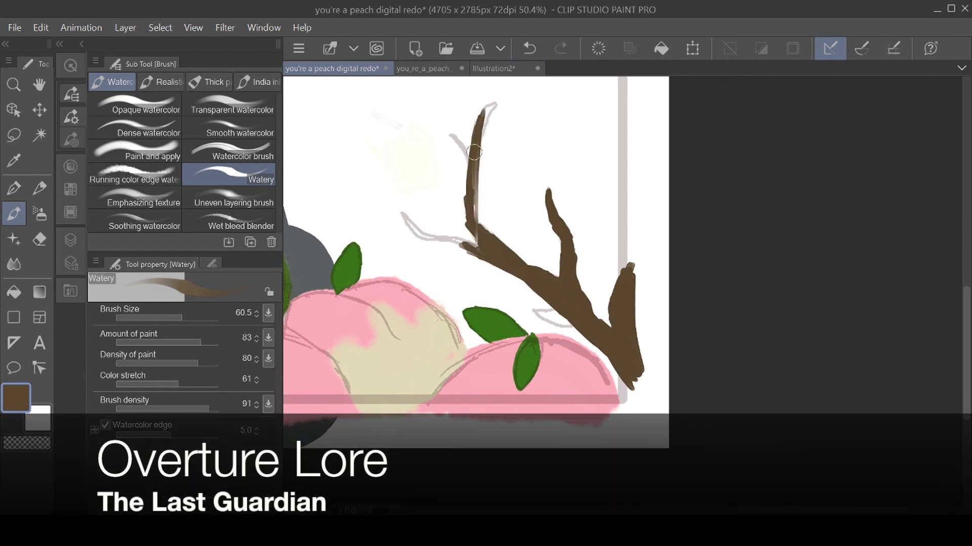
left_click_drag(473, 164, 507, 93)
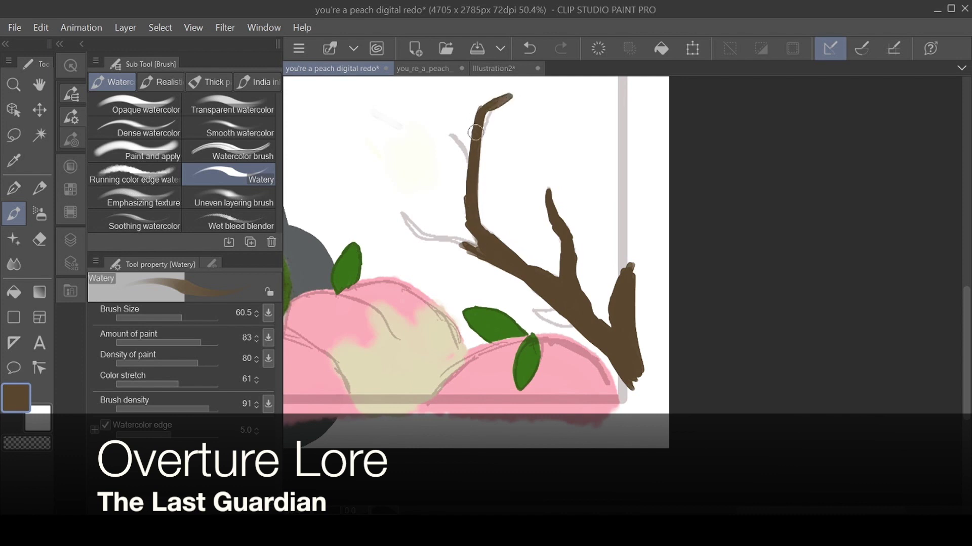
left_click_drag(454, 138, 469, 168)
key("ctrl+z")
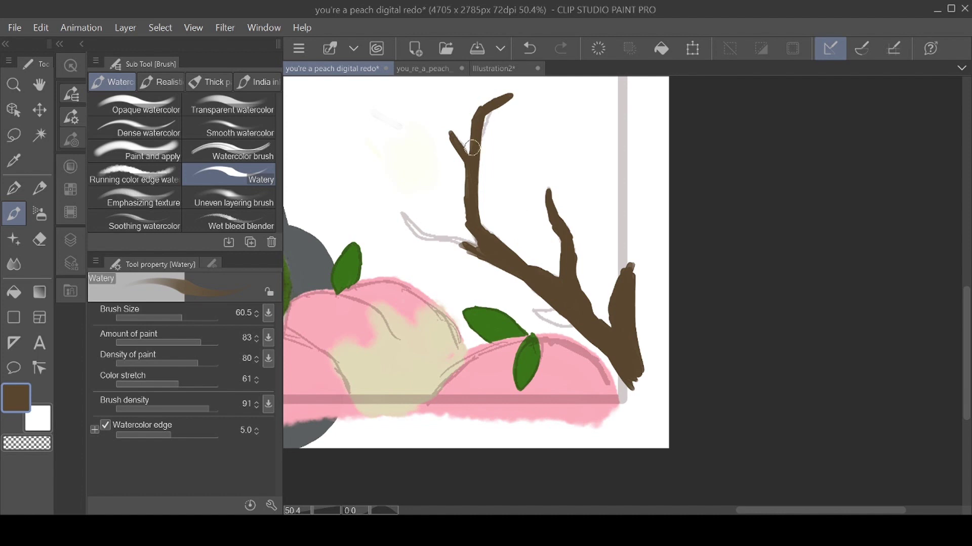
mouse_move(478, 254)
left_mouse_down()
mouse_move(413, 229)
mouse_move(449, 245)
left_mouse_up()
Rotate the canvas and paint the short twig on the lower-right tree next to the peach leaves.
scroll(704, 334, "down", 3)
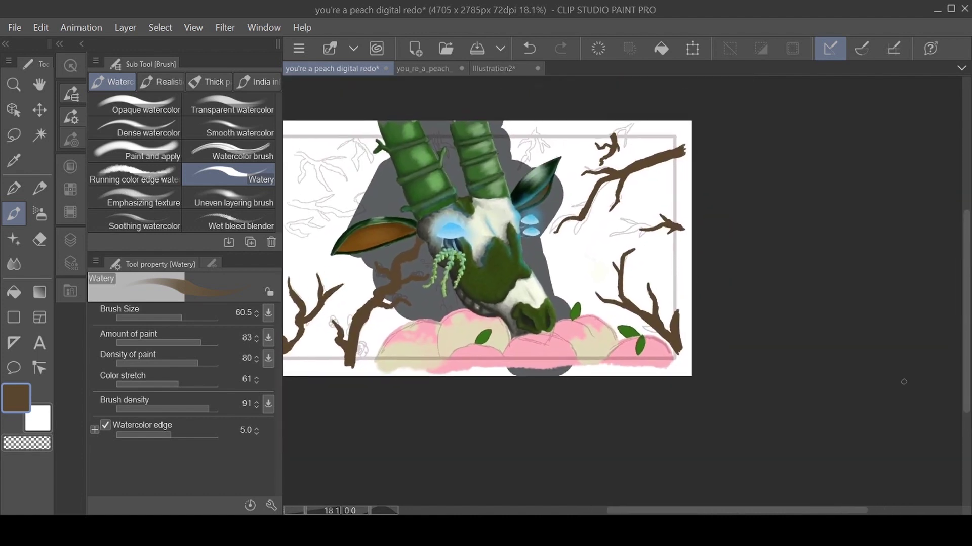
scroll(687, 380, "up", 3)
left_click_drag(700, 368, 528, 474)
left_click(547, 309)
left_click(537, 50)
mouse_move(544, 310)
left_mouse_down()
mouse_move(527, 268)
mouse_move(553, 322)
left_mouse_up()
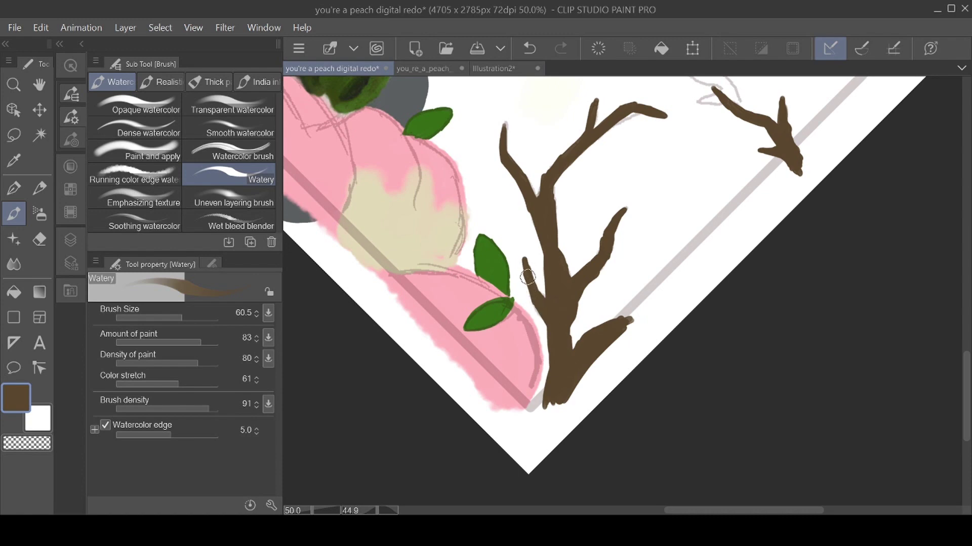
Reset the canvas rotation and paint the forked brown branch hanging above the right leaf ear.
scroll(543, 307, "down", 2)
key("ctrl+at")
scroll(430, 101, "up", 3)
mouse_move(579, 156)
left_mouse_down()
mouse_move(565, 189)
mouse_move(521, 205)
mouse_move(490, 260)
left_mouse_up()
mouse_move(549, 205)
left_mouse_down()
mouse_move(578, 161)
mouse_move(559, 199)
mouse_move(499, 239)
mouse_move(532, 198)
mouse_move(502, 230)
mouse_move(490, 270)
mouse_move(517, 211)
mouse_move(574, 227)
mouse_move(587, 216)
mouse_move(580, 210)
mouse_move(583, 238)
mouse_move(584, 180)
mouse_move(598, 160)
mouse_move(615, 175)
mouse_move(631, 275)
mouse_move(625, 237)
mouse_move(637, 257)
mouse_move(642, 215)
mouse_move(686, 246)
mouse_move(627, 195)
mouse_move(673, 235)
mouse_move(634, 220)
mouse_move(625, 320)
mouse_move(634, 256)
left_mouse_up()
mouse_move(586, 163)
left_mouse_down()
mouse_move(577, 226)
mouse_move(646, 183)
mouse_move(571, 160)
mouse_move(603, 150)
mouse_move(579, 237)
mouse_move(552, 258)
mouse_move(570, 237)
mouse_move(555, 296)
mouse_move(565, 332)
mouse_move(552, 272)
mouse_move(564, 295)
mouse_move(540, 302)
mouse_move(553, 270)
mouse_move(498, 370)
mouse_move(555, 302)
left_mouse_up()
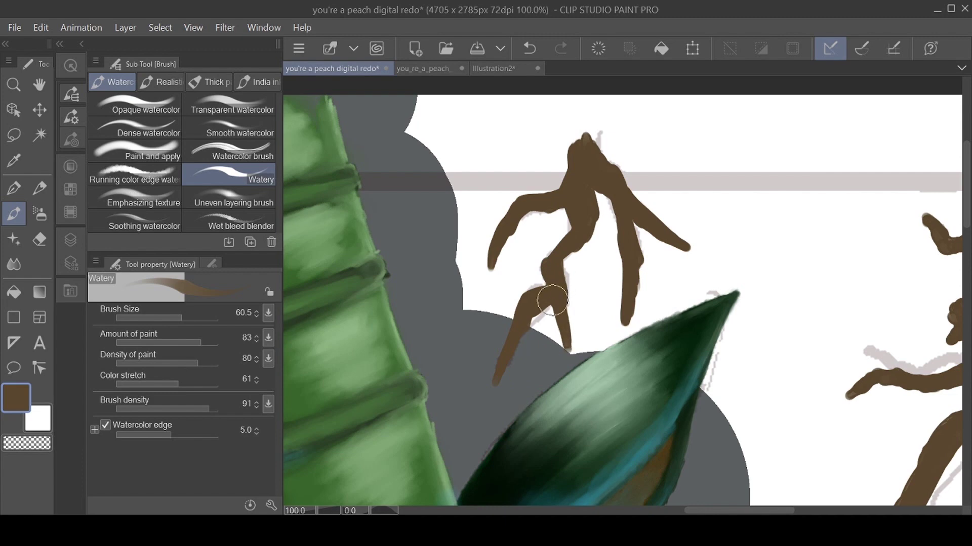
Undo trial strokes on the branch sketch left of the bamboo horns and turn off the Watery brush's watercolor edge.
scroll(689, 254, "down", 4)
left_click_drag(689, 253, 763, 121)
scroll(797, 439, "down", 2)
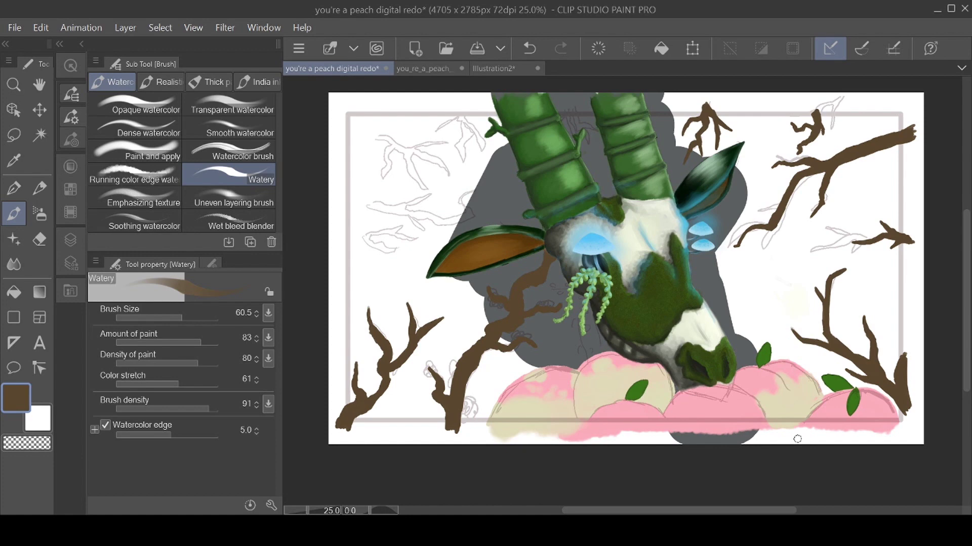
left_click_drag(797, 439, 917, 502)
scroll(796, 440, "up", 5)
left_click_drag(538, 183, 539, 196)
left_click(529, 48)
left_click(529, 48)
left_click(105, 425)
Paint the hanging brown branch left of the bamboo horns with two downward forks and extend its base upward.
left_click_drag(489, 226, 502, 310)
key("ctrl+z")
mouse_move(533, 186)
left_mouse_down()
mouse_move(546, 203)
mouse_move(546, 253)
mouse_move(518, 296)
mouse_move(552, 384)
mouse_move(540, 181)
mouse_move(564, 230)
mouse_move(548, 191)
mouse_move(548, 271)
mouse_move(529, 288)
mouse_move(551, 417)
left_mouse_up()
mouse_move(538, 183)
left_mouse_down()
mouse_move(567, 223)
mouse_move(606, 318)
mouse_move(599, 343)
mouse_move(607, 263)
mouse_move(602, 349)
left_mouse_up()
key("e")
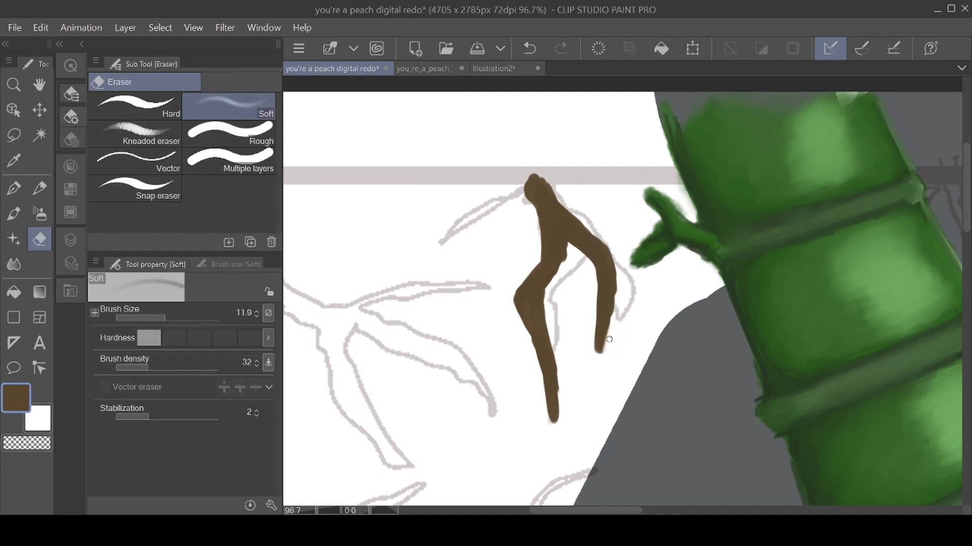
key("b")
mouse_move(539, 188)
left_mouse_down()
mouse_move(531, 151)
mouse_move(543, 193)
mouse_move(512, 136)
mouse_move(523, 165)
mouse_move(516, 143)
mouse_move(537, 133)
left_mouse_up()
Add a short left twig to the hanging branch beside the horns, undoing unwanted strokes.
scroll(677, 321, "down", 4)
left_click_drag(634, 278, 560, 258)
scroll(560, 258, "up", 4)
mouse_move(537, 219)
left_mouse_down()
mouse_move(529, 180)
mouse_move(522, 255)
mouse_move(506, 254)
mouse_move(478, 332)
mouse_move(505, 266)
mouse_move(491, 286)
left_mouse_up()
left_click(530, 48)
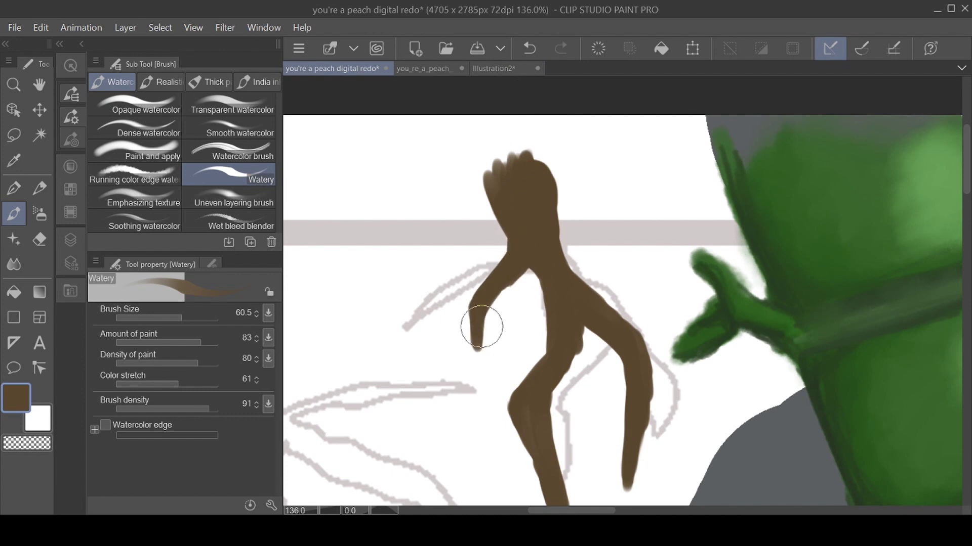
left_click_drag(851, 412, 764, 293)
left_click(529, 48)
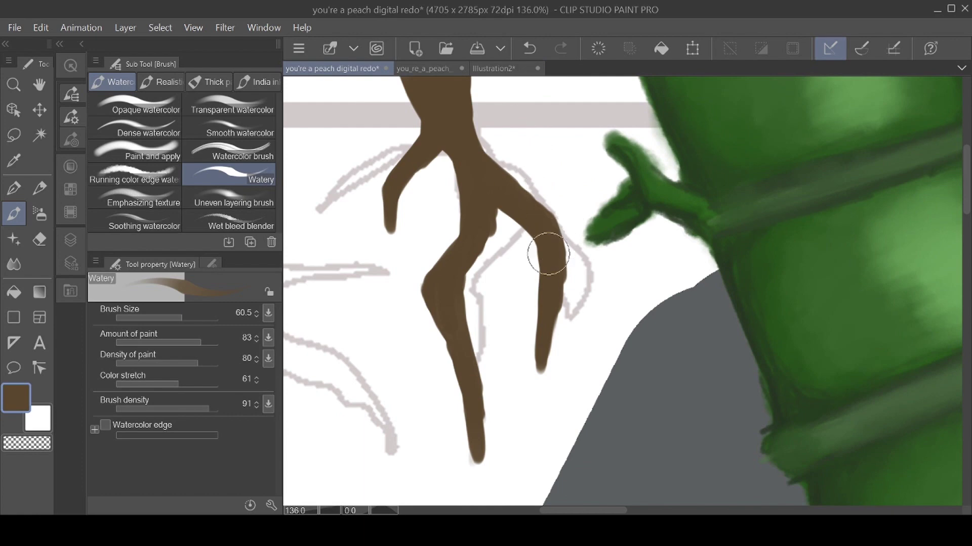
Start painting the brown branch reaching in from the left edge above the left leaf ear.
scroll(461, 347, "down", 5)
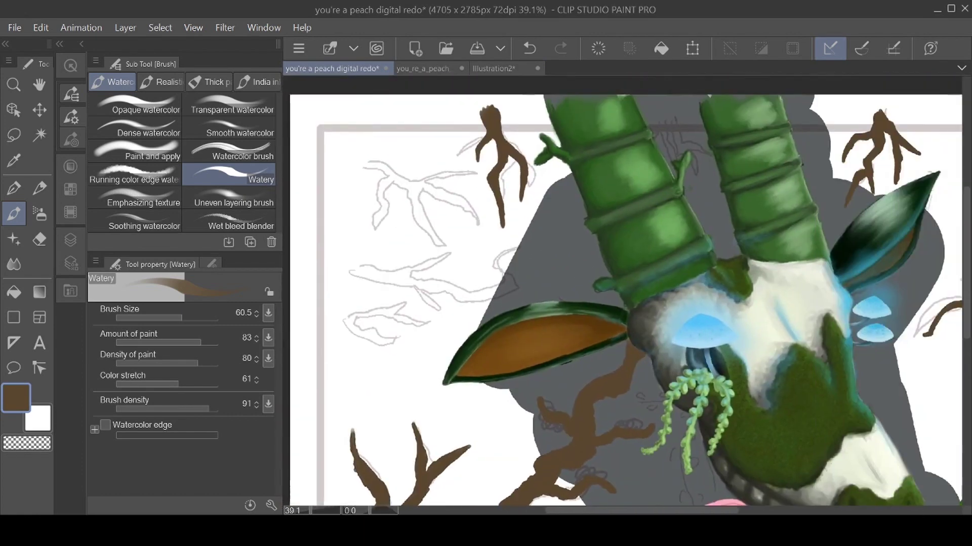
scroll(369, 191, "up", 3)
left_click_drag(368, 193, 453, 223)
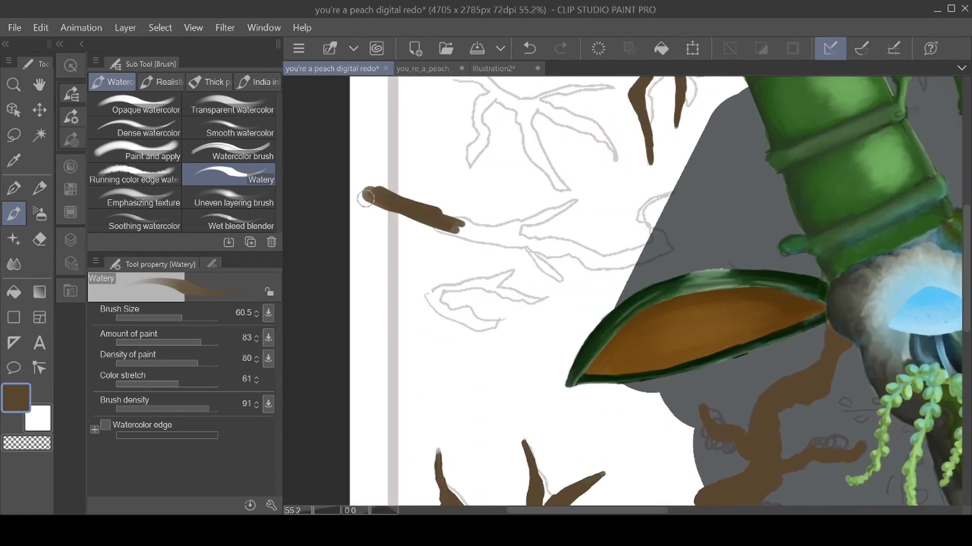